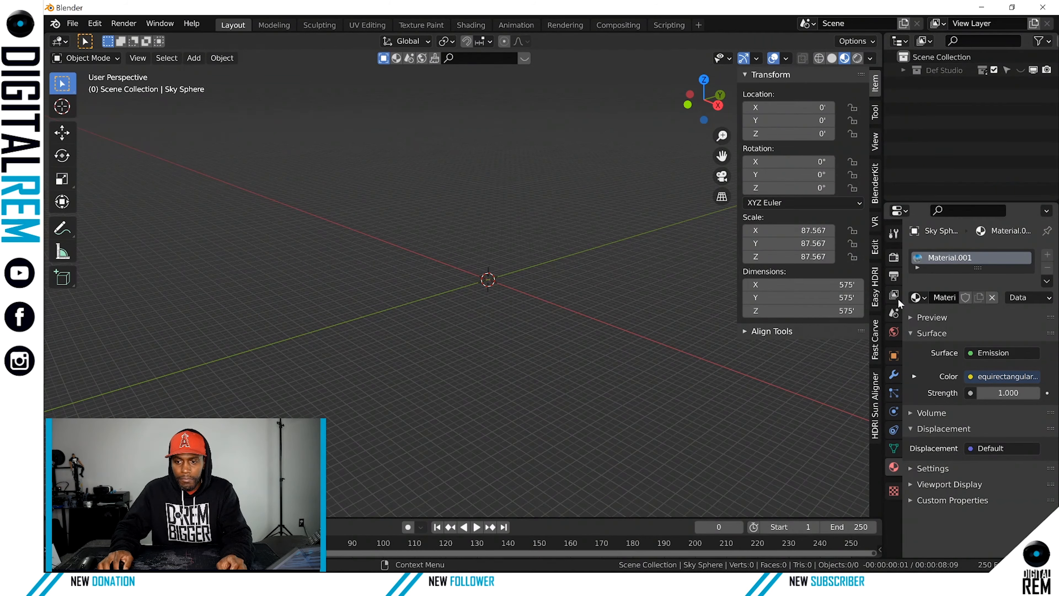
pyautogui.click(893, 356)
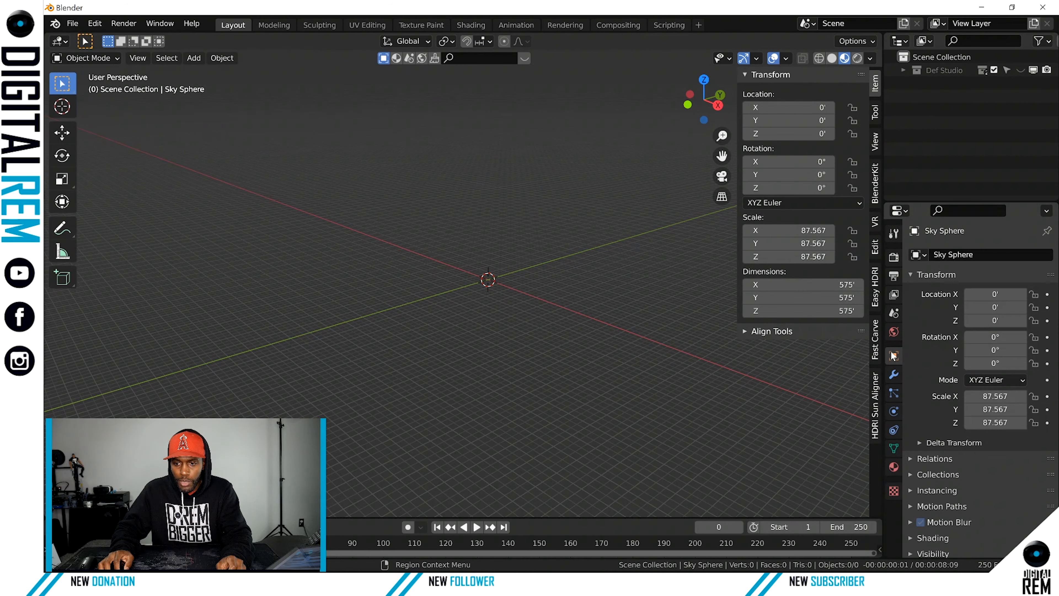
pyautogui.click(893, 234)
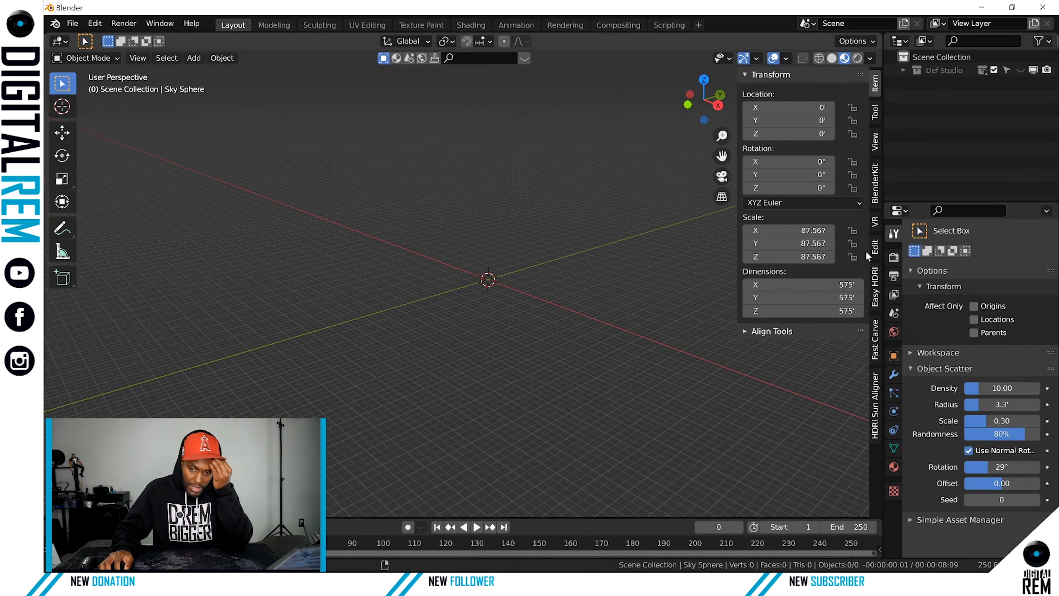
pyautogui.moveTo(595, 246); pyautogui.dragTo(576, 258, button='middle')
pyautogui.scroll(4, 422, 281)
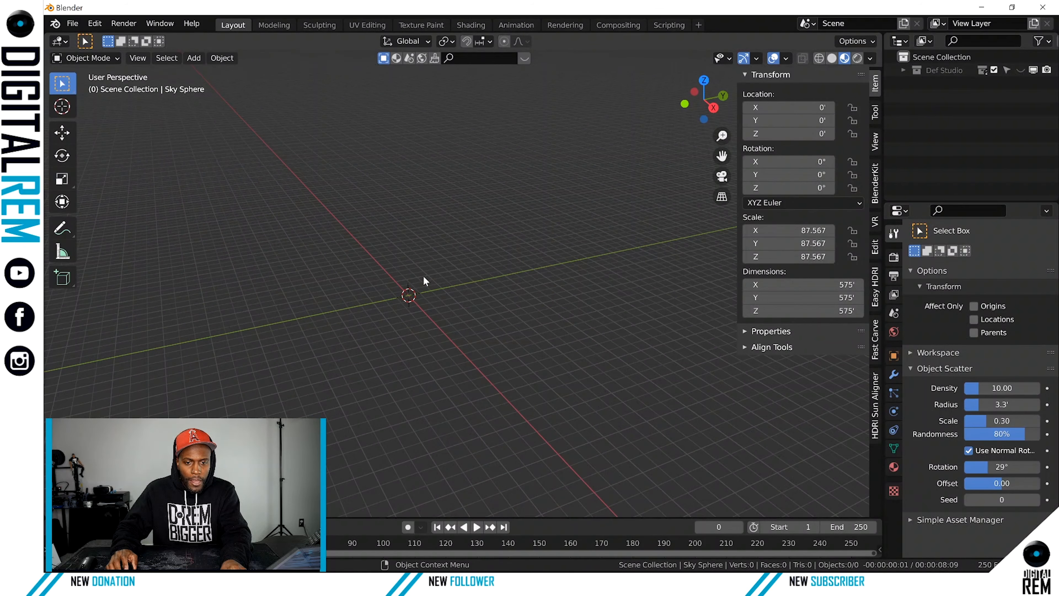
pyautogui.keyDown('shift'); pyautogui.moveTo(465, 273); pyautogui.dragTo(497, 267, button='middle'); pyautogui.keyUp('shift')
pyautogui.scroll(1, 446, 268)
pyautogui.scroll(4, 471, 253)
pyautogui.scroll(-7, 454, 271)
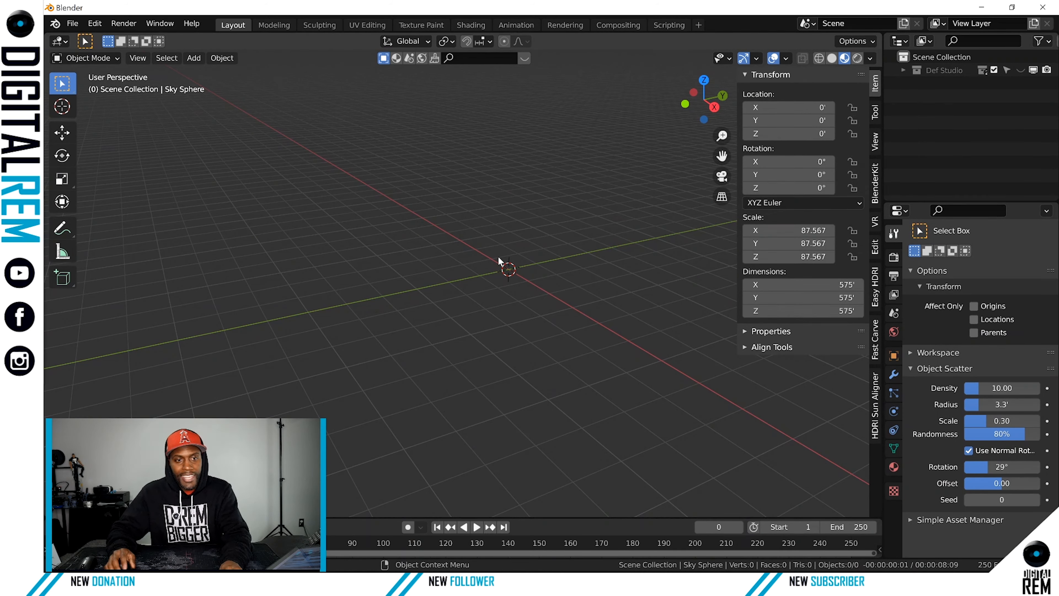
pyautogui.moveTo(494, 226); pyautogui.dragTo(492, 229, button='middle')
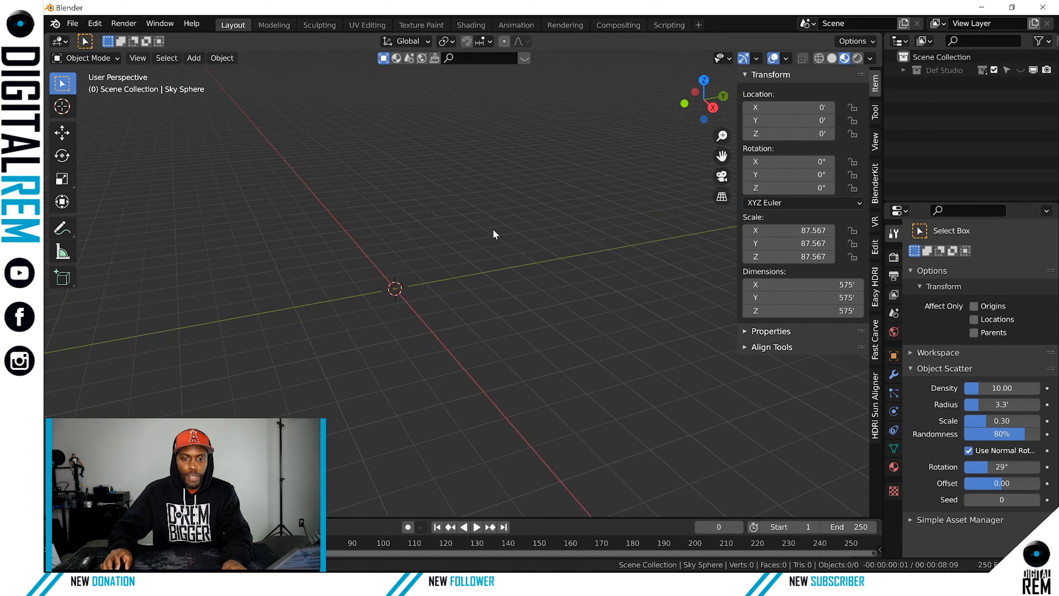
# Enable Orbit Around Selection and disable Auto Depth in the navigation preferences
pyautogui.click(94, 23)
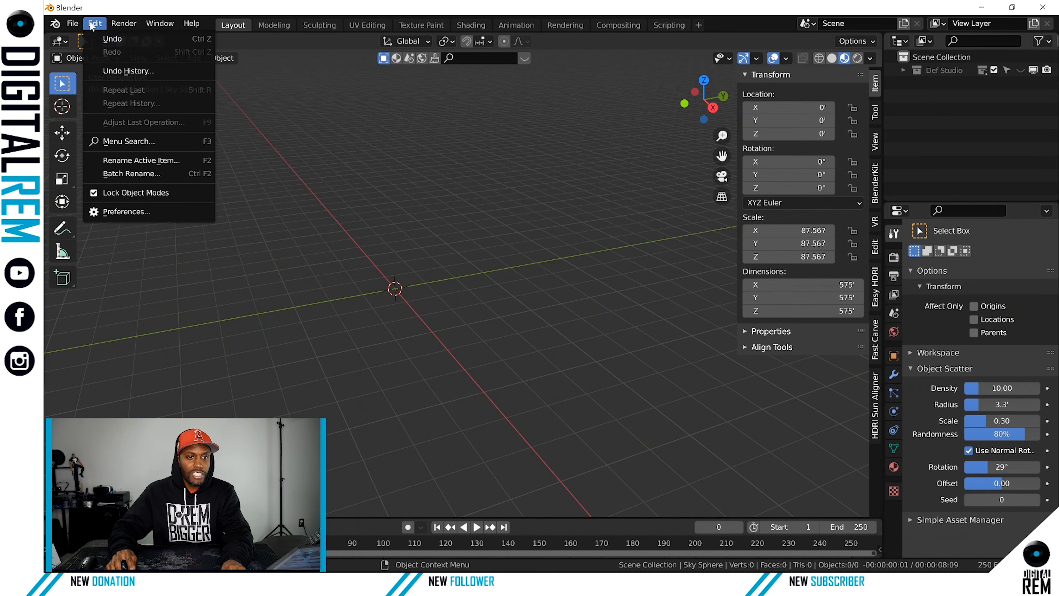
pyautogui.click(109, 213)
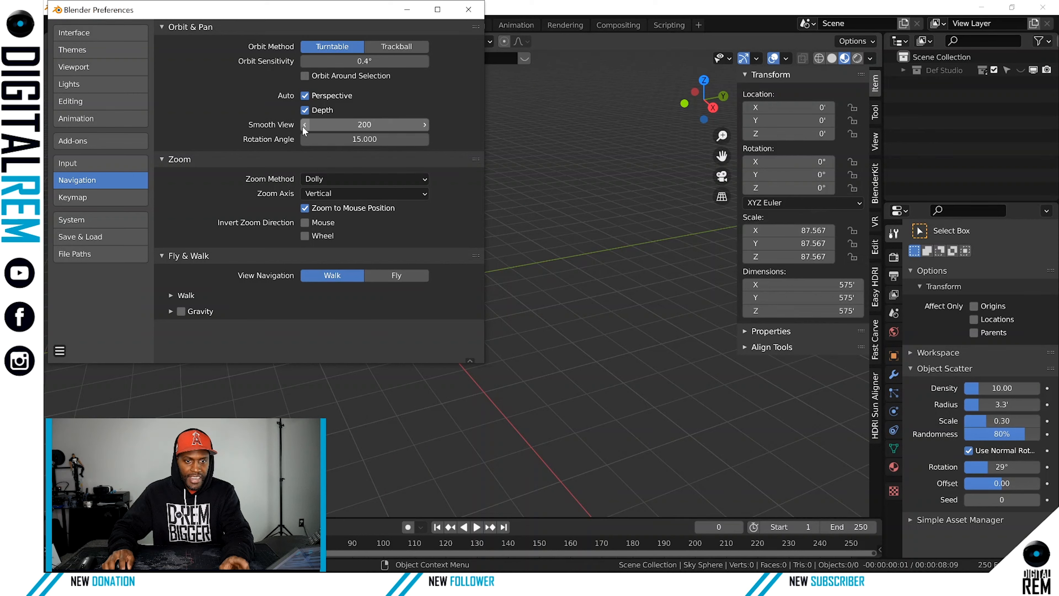
pyautogui.click(306, 77)
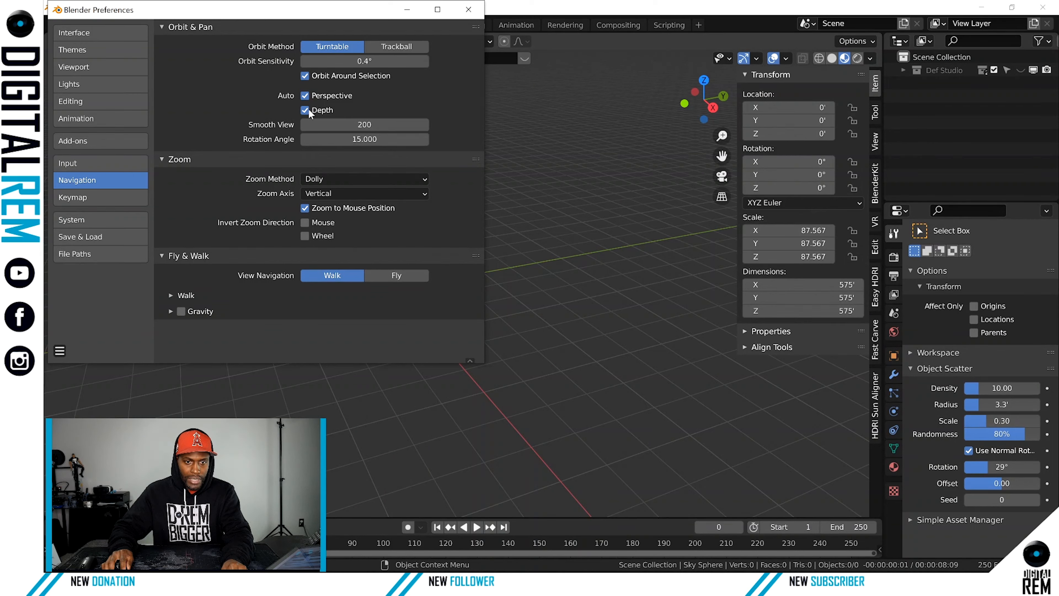
pyautogui.click(306, 110)
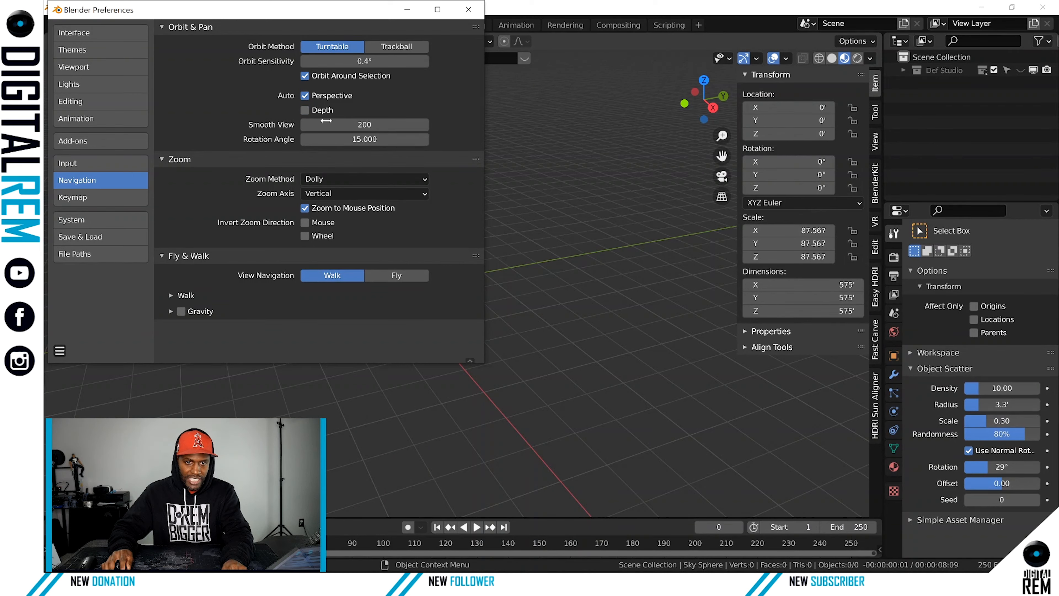
pyautogui.click(306, 110)
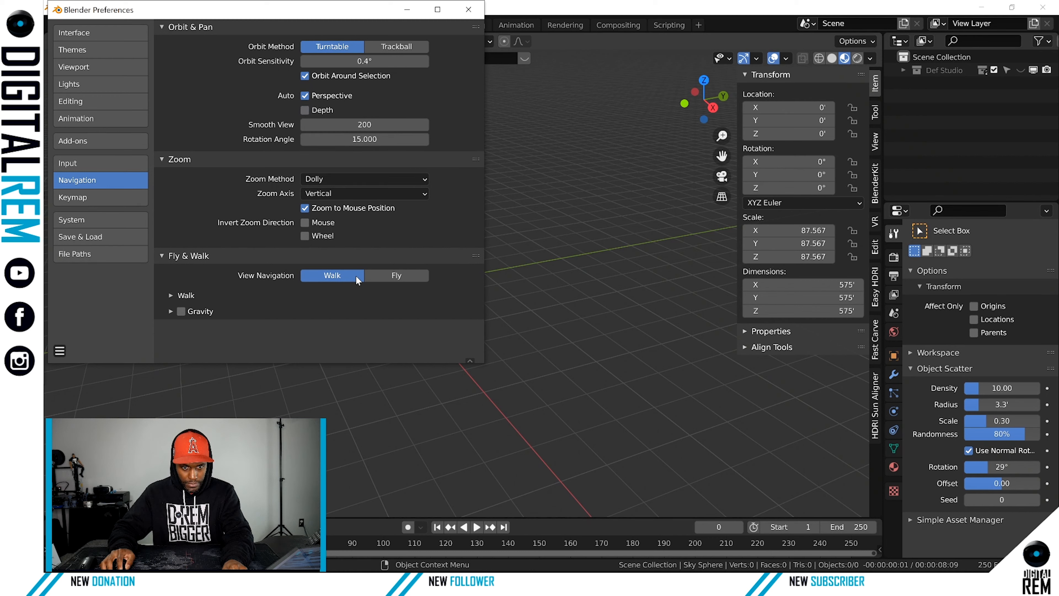
pyautogui.click(474, 14)
pyautogui.moveTo(489, 185); pyautogui.dragTo(494, 253, button='middle')
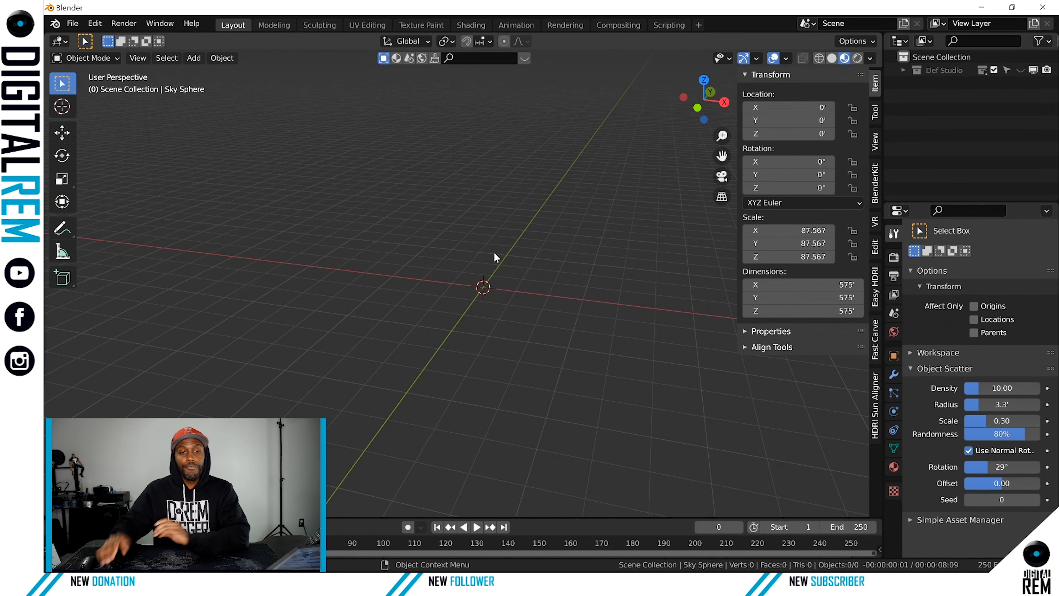
# Add a text object at the world origin
pyautogui.click(94, 23)
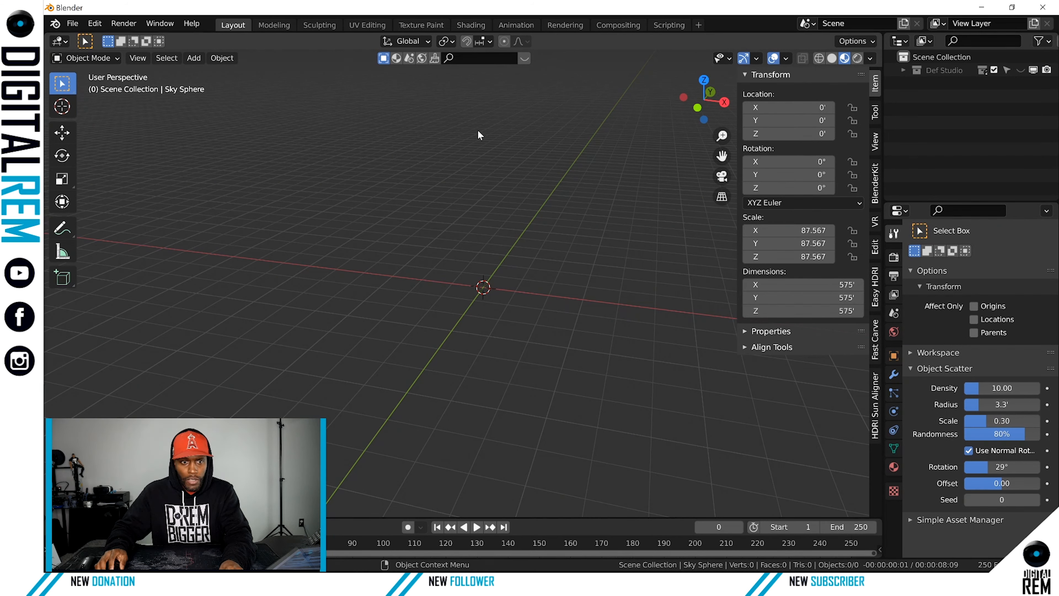
pyautogui.click(192, 60)
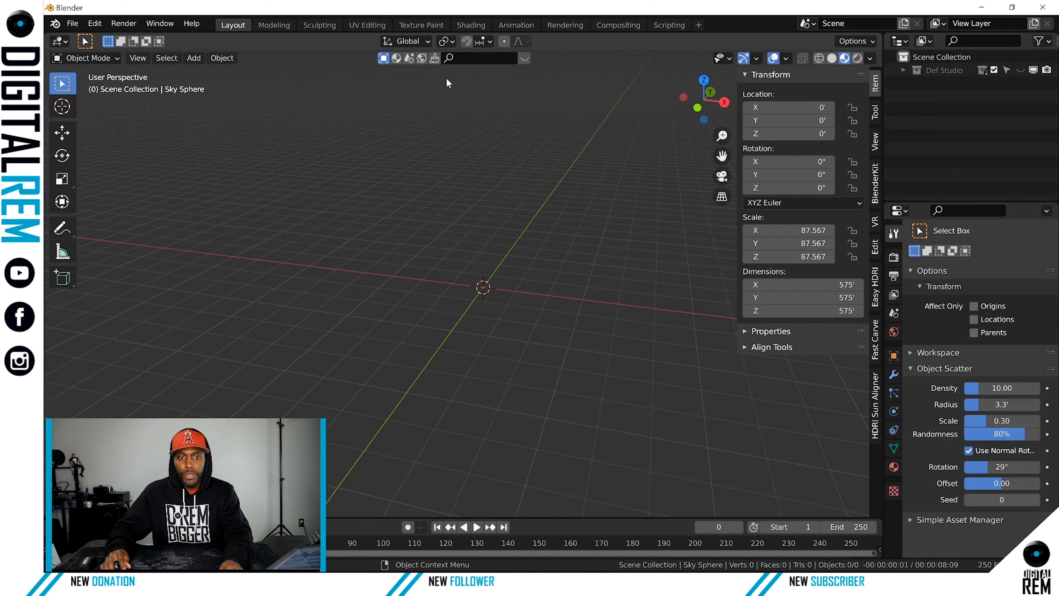
pyautogui.click(196, 59)
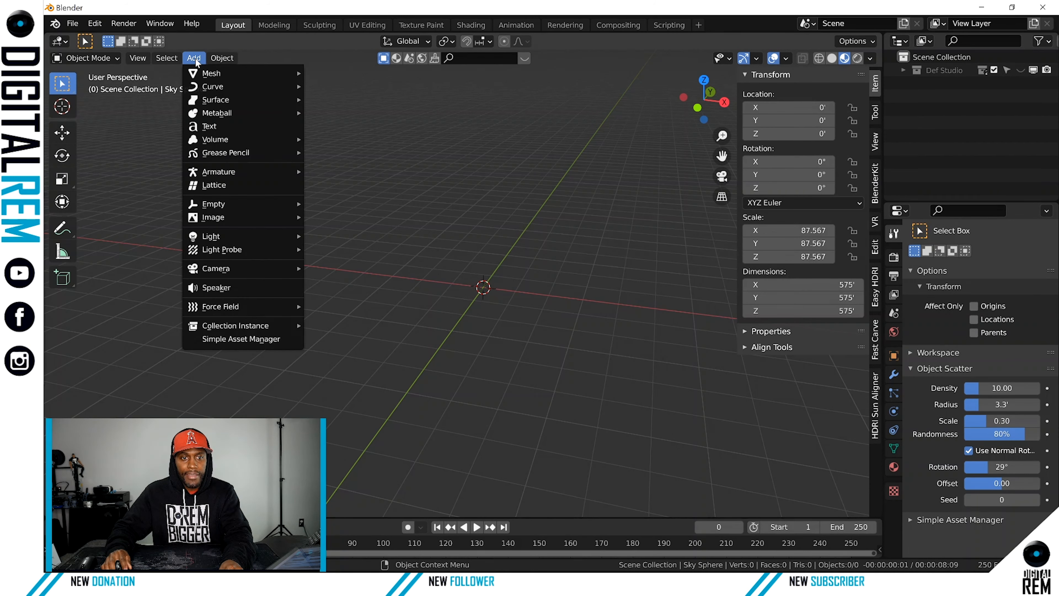
pyautogui.click(205, 126)
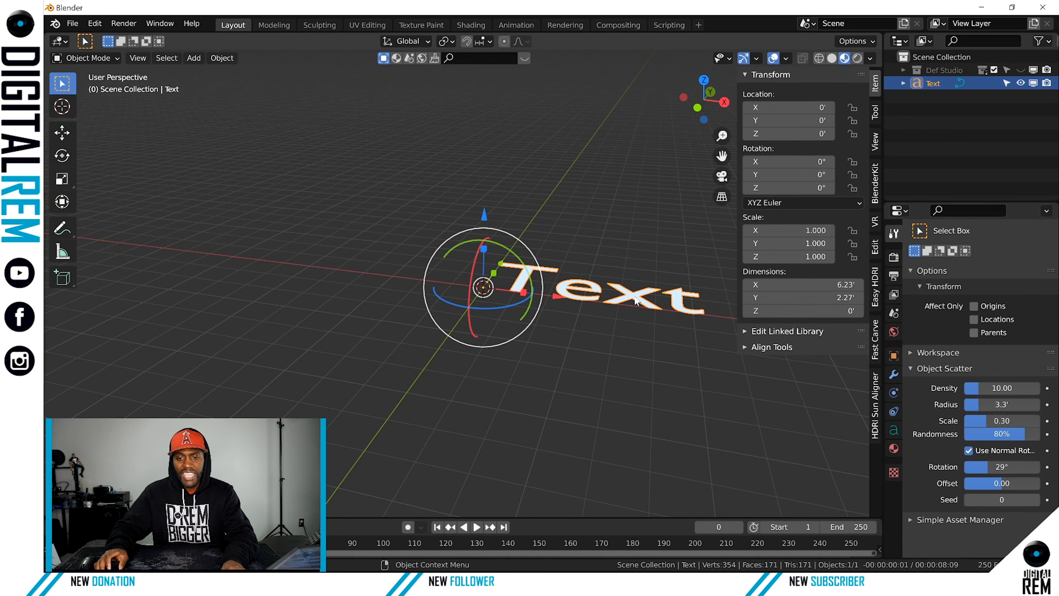
# Switch the text object to Edit Mode
pyautogui.moveTo(633, 300); pyautogui.dragTo(634, 323, button='middle')
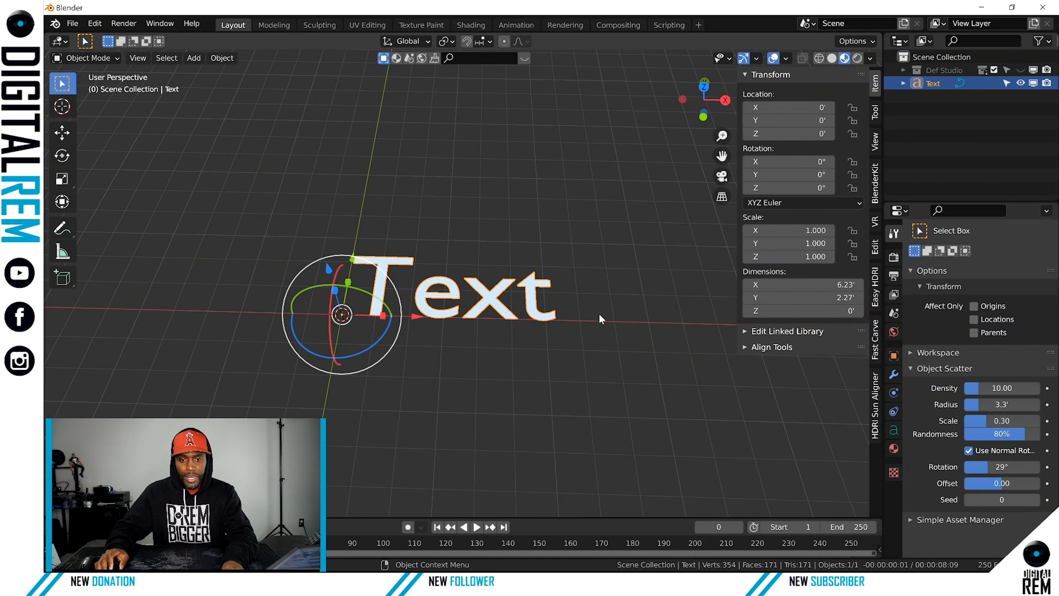
pyautogui.scroll(1, 599, 312)
pyautogui.keyDown('shift'); pyautogui.moveTo(558, 305); pyautogui.dragTo(580, 321, button='middle'); pyautogui.keyUp('shift')
pyautogui.scroll(-2, 616, 330)
pyautogui.scroll(1, 579, 320)
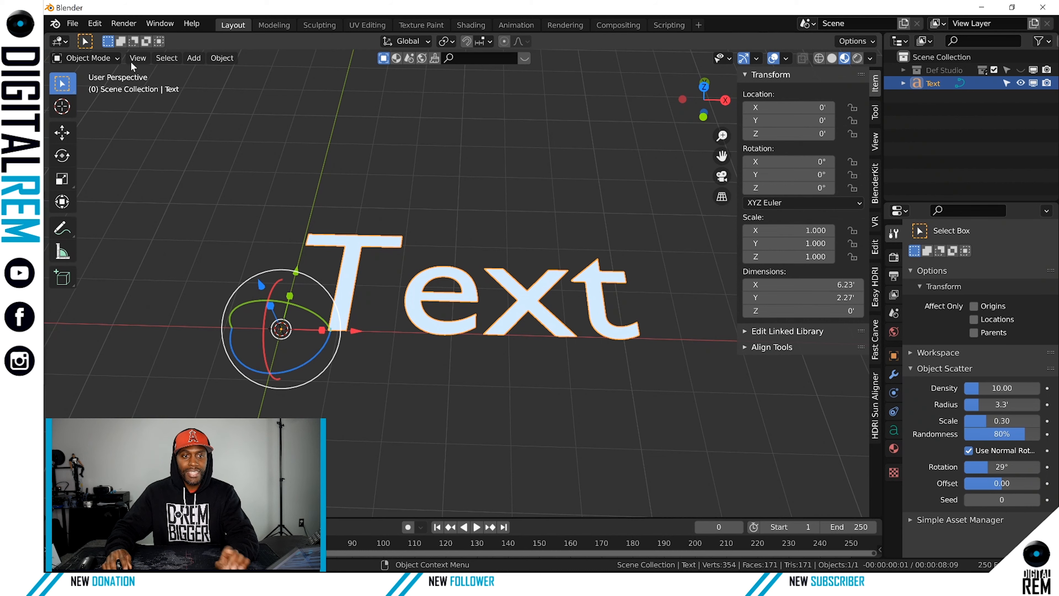
pyautogui.click(111, 59)
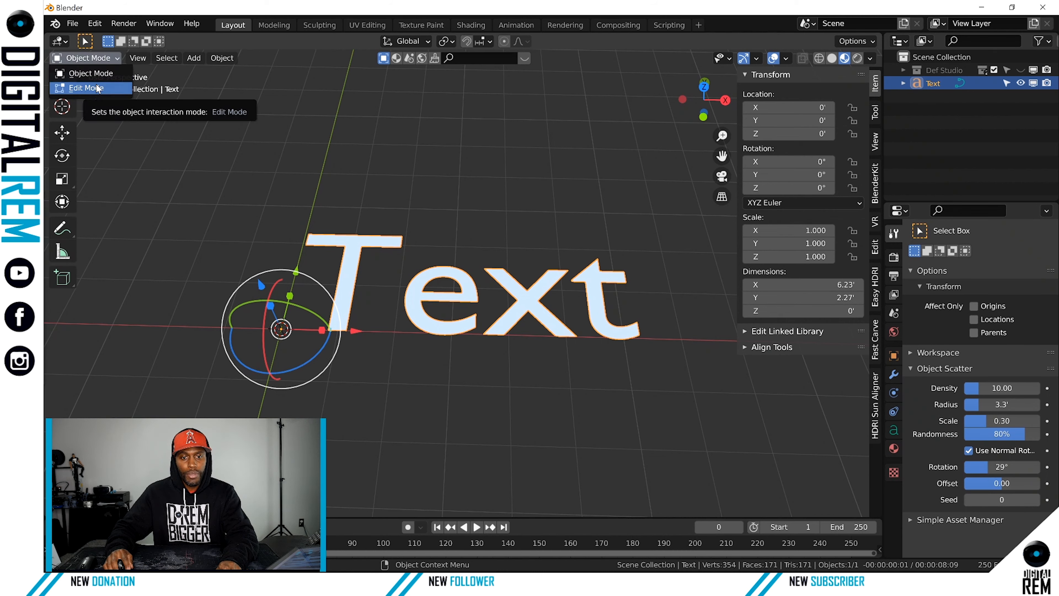
pyautogui.click(87, 88)
pyautogui.press('Tab')
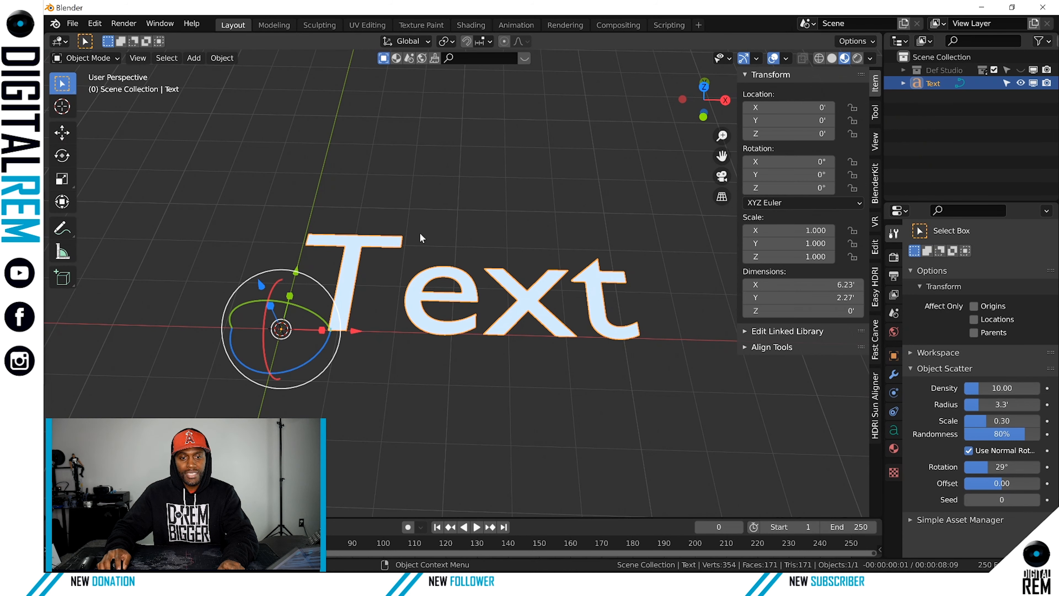
pyautogui.press('Tab')
pyautogui.press('Tab')
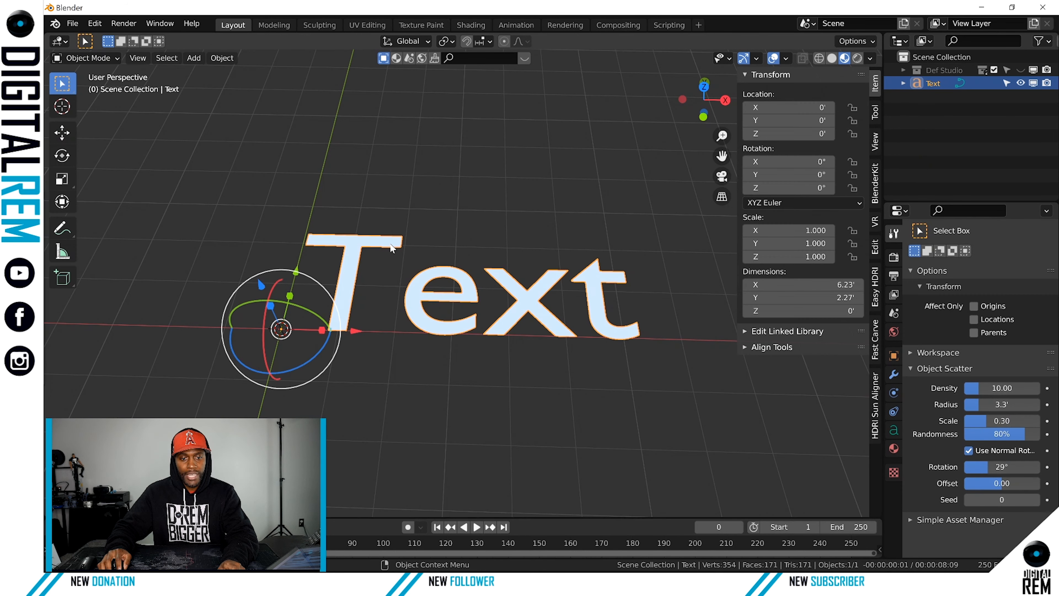
pyautogui.press('Tab')
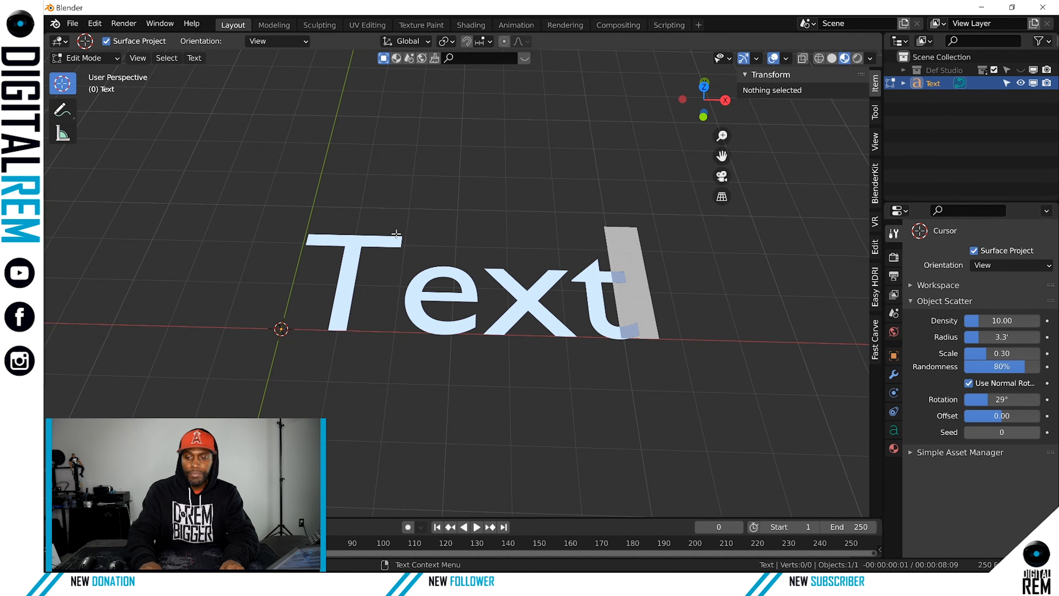
# Replace the default wording with "D.REM" and return to Object Mode
pyautogui.press('BackSpace')
pyautogui.press('BackSpace')
pyautogui.press('BackSpace')
pyautogui.press('BackSpace')
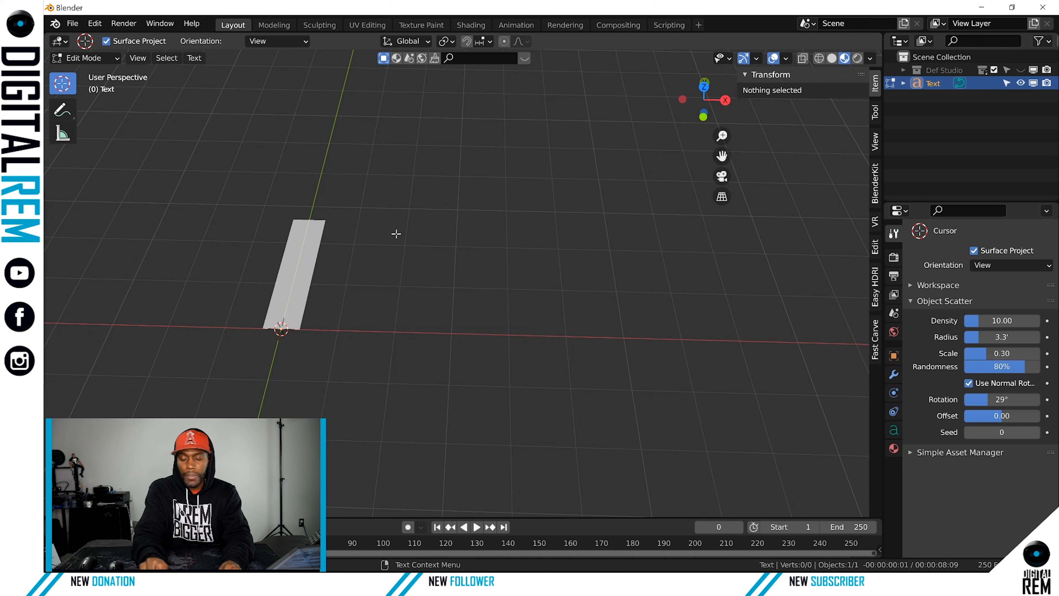
pyautogui.write('DRE')
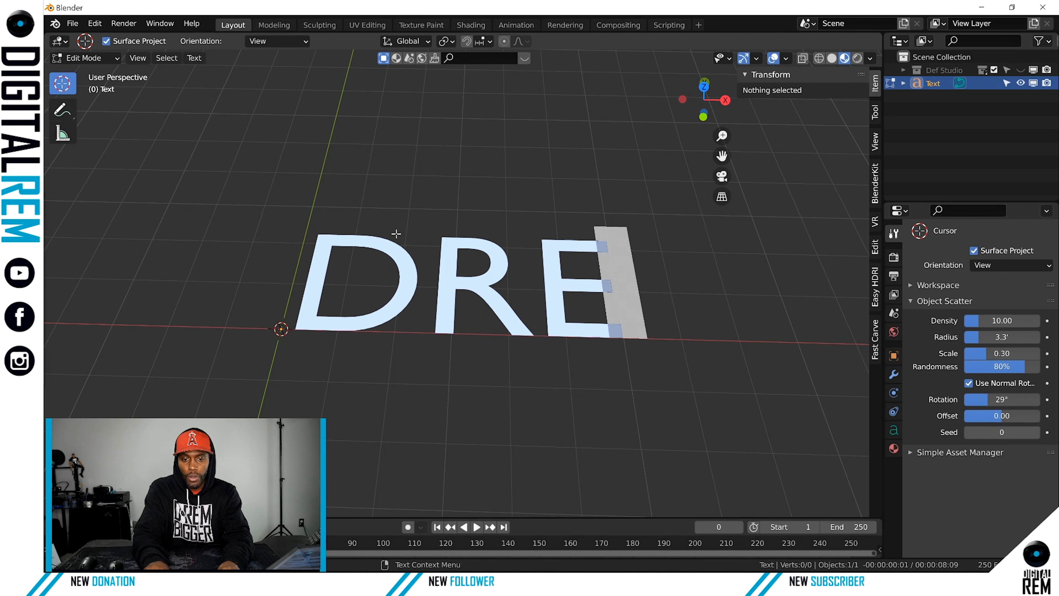
pyautogui.press('BackSpace')
pyautogui.press('BackSpace')
pyautogui.write('.')
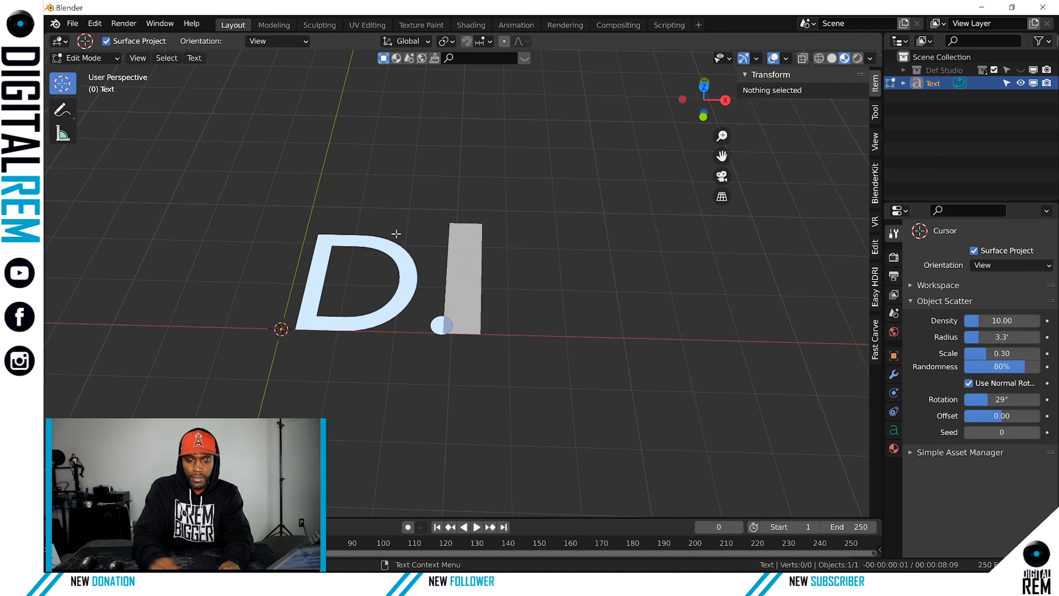
pyautogui.write('REM')
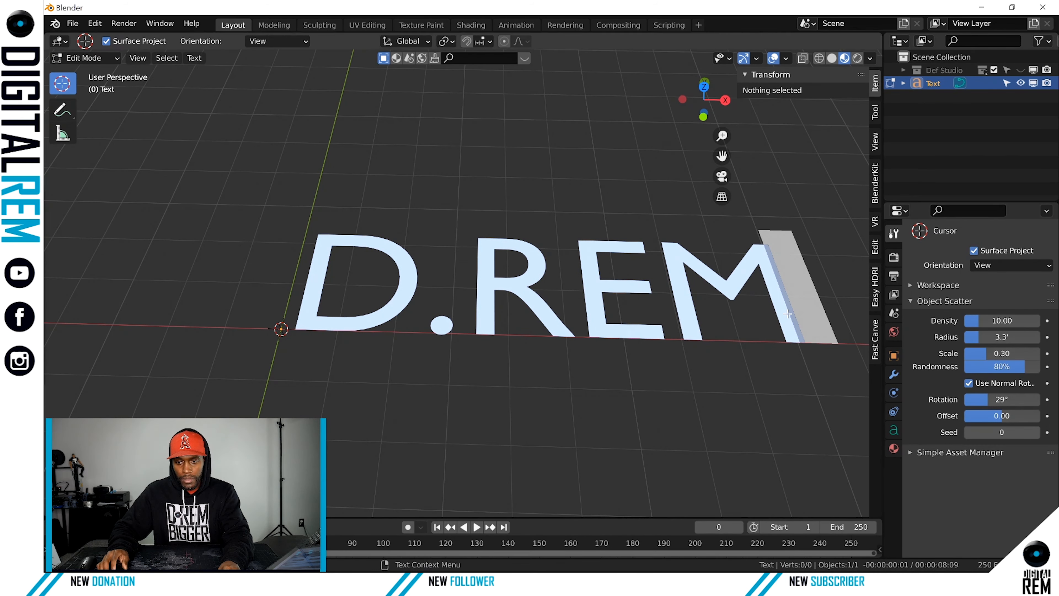
pyautogui.click(99, 56)
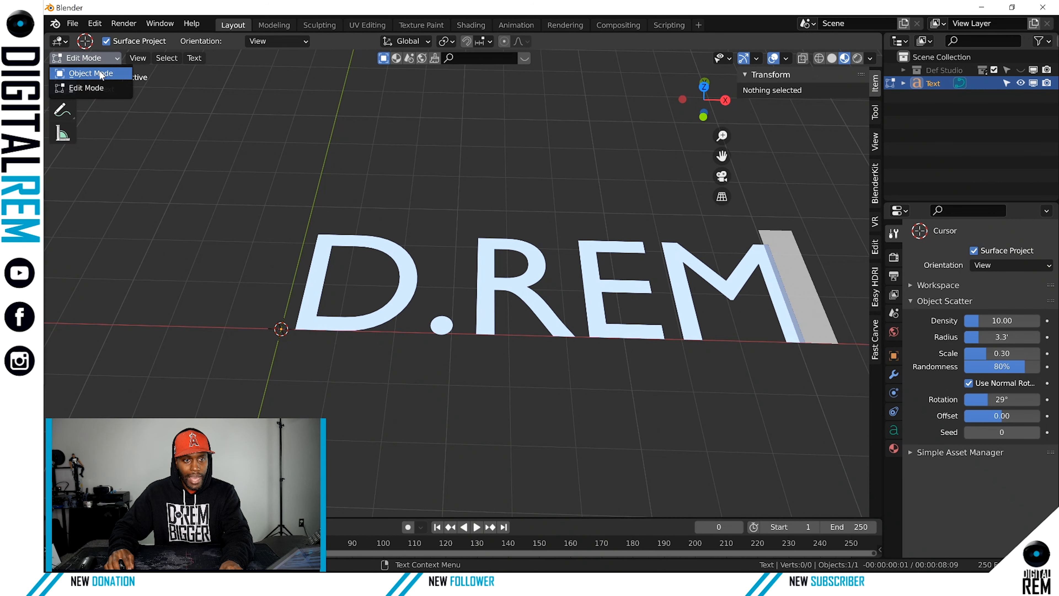
pyautogui.click(101, 72)
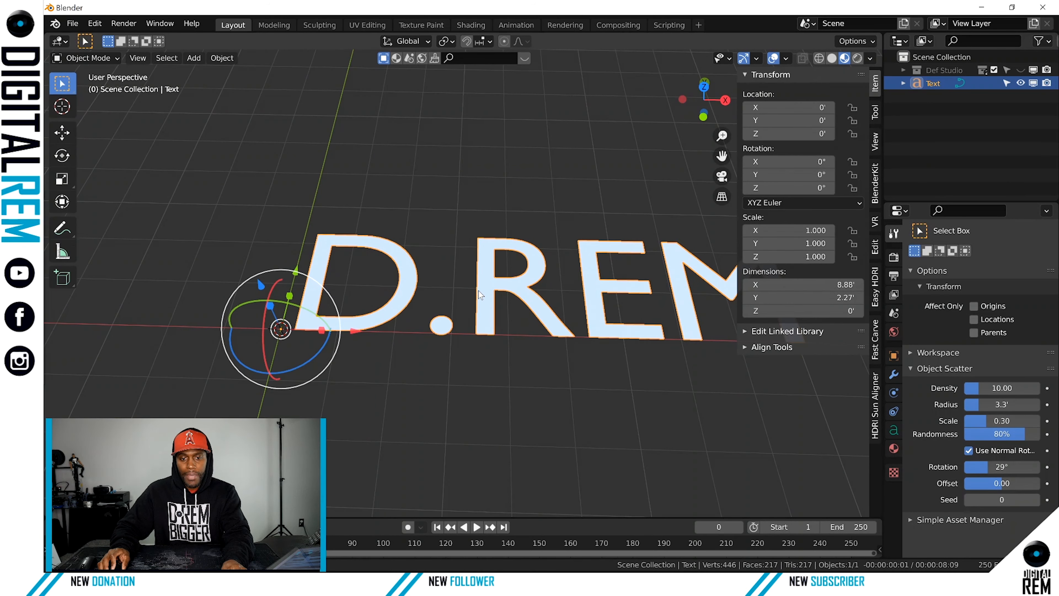
# Rotate the D.REM text by 90° about the X axis so it stands upright
pyautogui.keyDown('shift'); pyautogui.moveTo(505, 290); pyautogui.dragTo(440, 289, button='middle'); pyautogui.keyUp('shift')
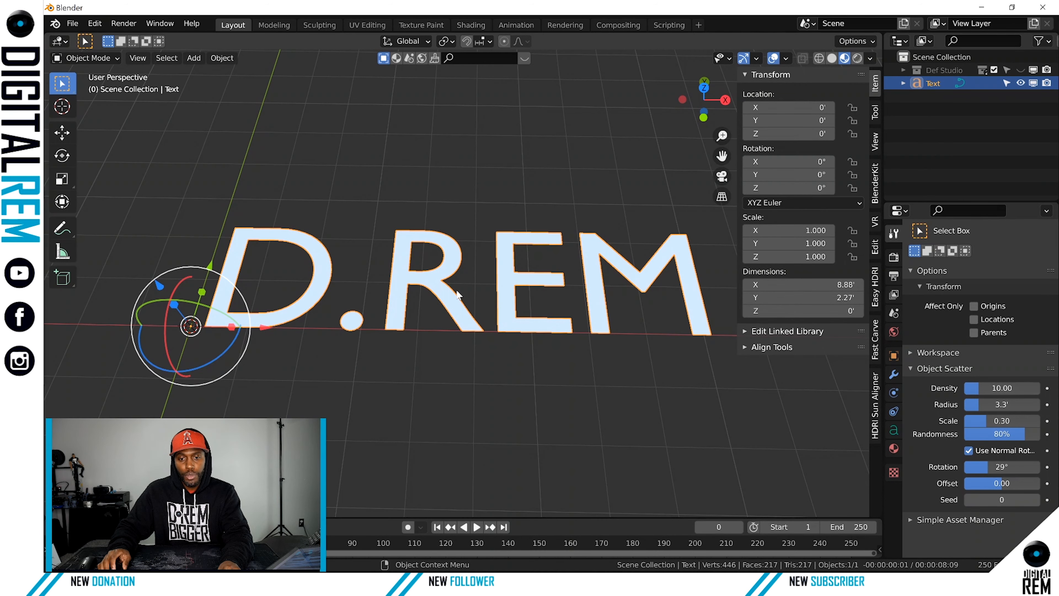
pyautogui.moveTo(456, 293); pyautogui.dragTo(491, 317, button='middle')
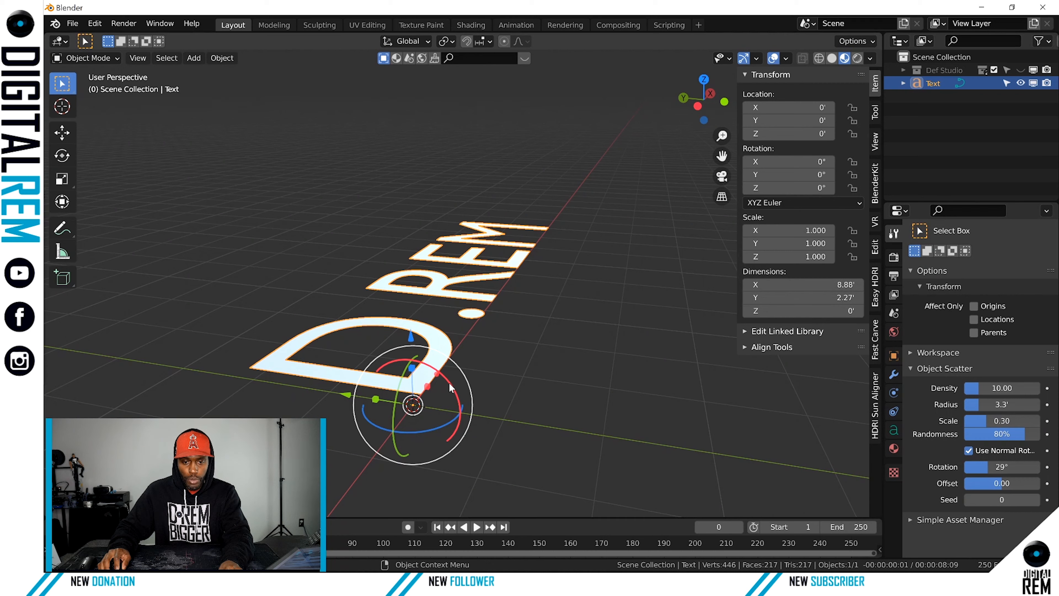
pyautogui.moveTo(452, 388)
pyautogui.mouseDown()
pyautogui.moveTo(455, 406)
pyautogui.moveTo(452, 389)
pyautogui.mouseUp()
pyautogui.hotkey('ctrl', 'z')
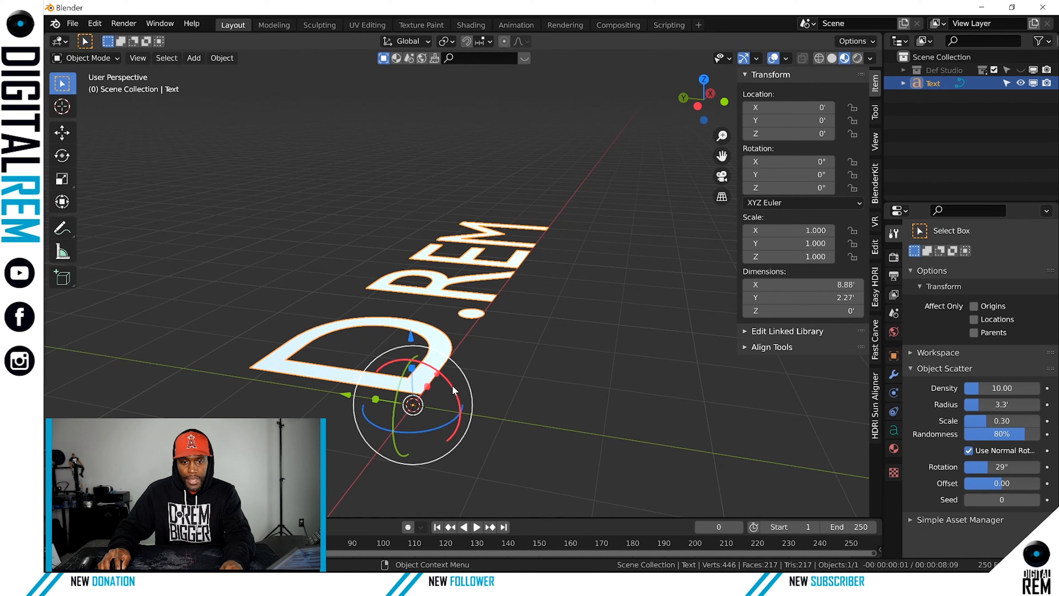
pyautogui.moveTo(454, 390); pyautogui.dragTo(433, 427)
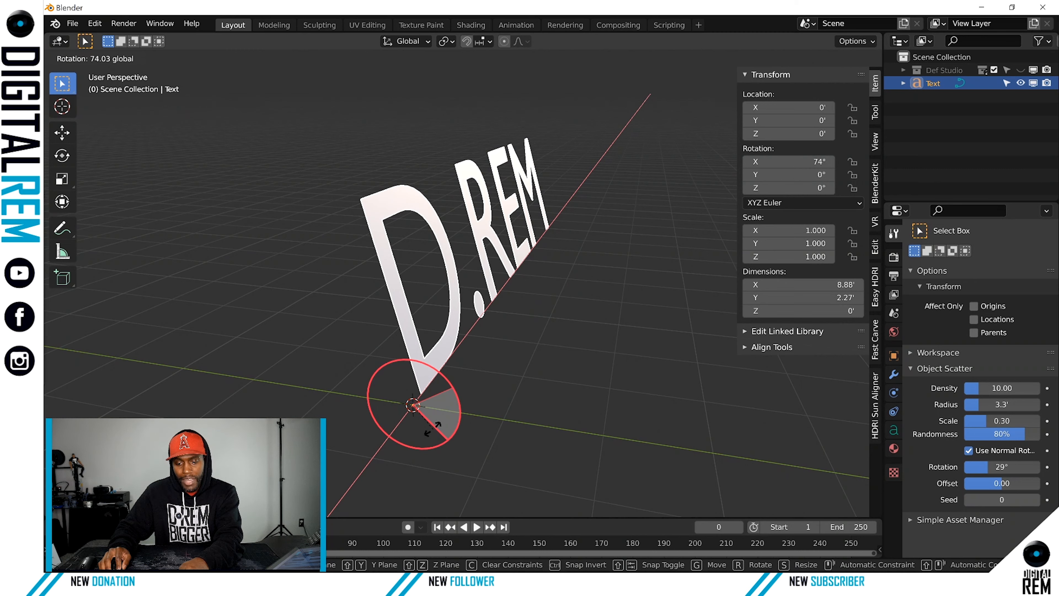
pyautogui.write('90')
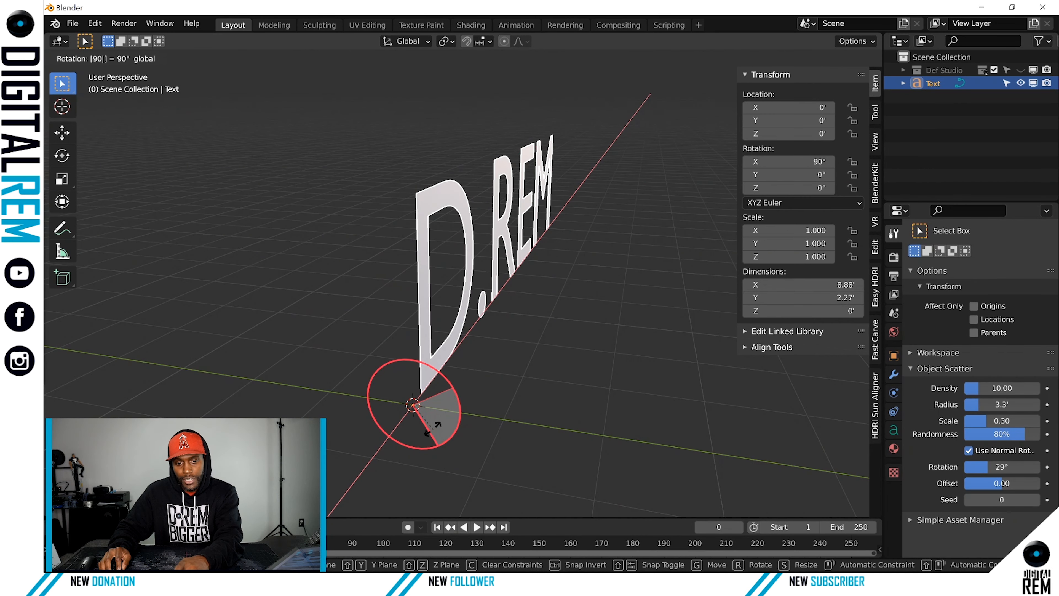
pyautogui.press('Return')
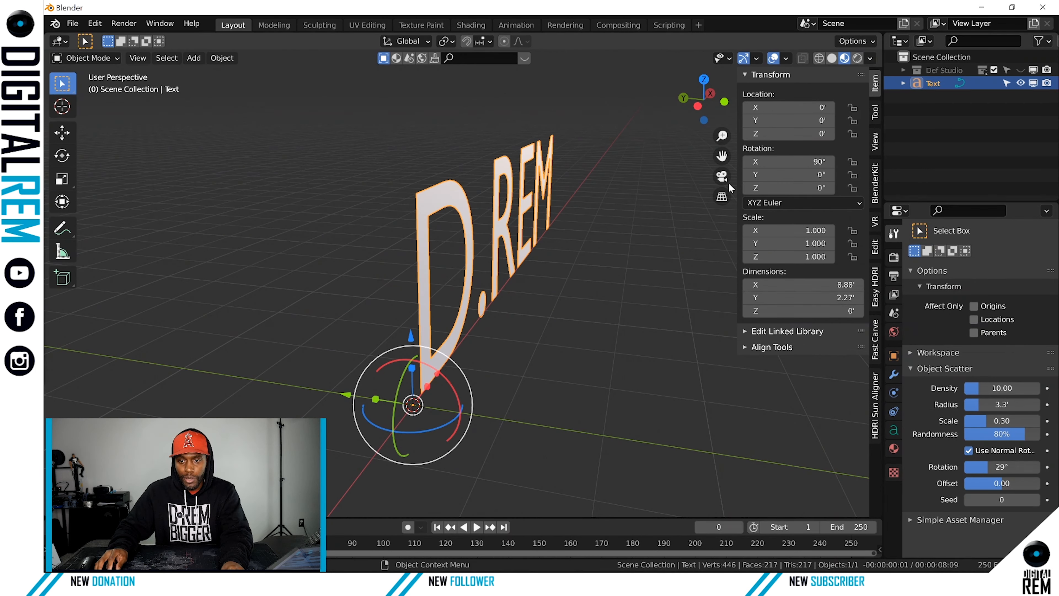
# Change the text's X rotation to 84° and set it back to exactly 90°
pyautogui.moveTo(812, 161); pyautogui.dragTo(801, 162)
pyautogui.click(788, 161)
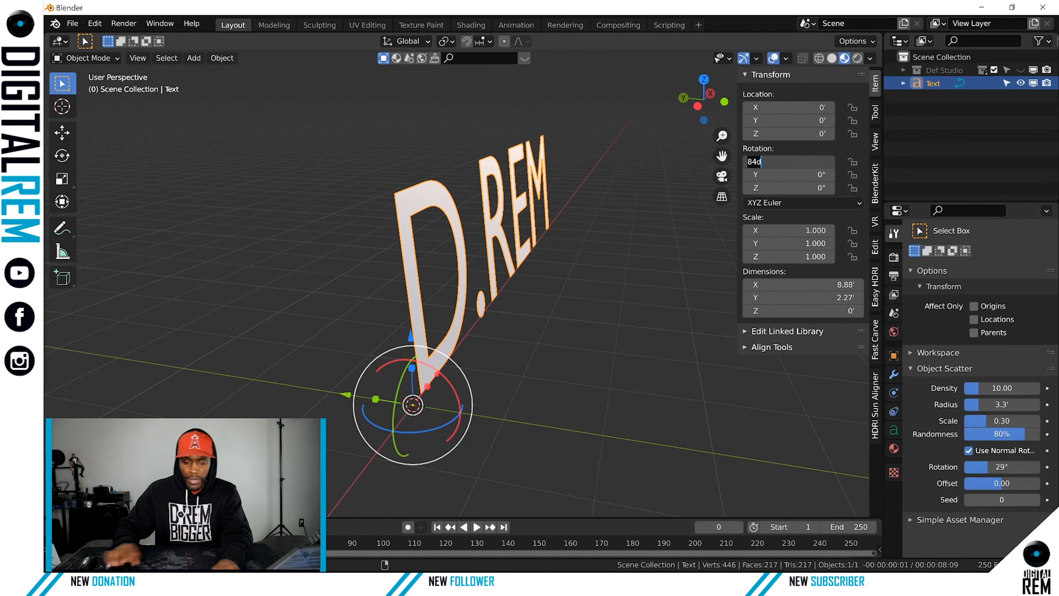
pyautogui.write('90')
pyautogui.press('Return')
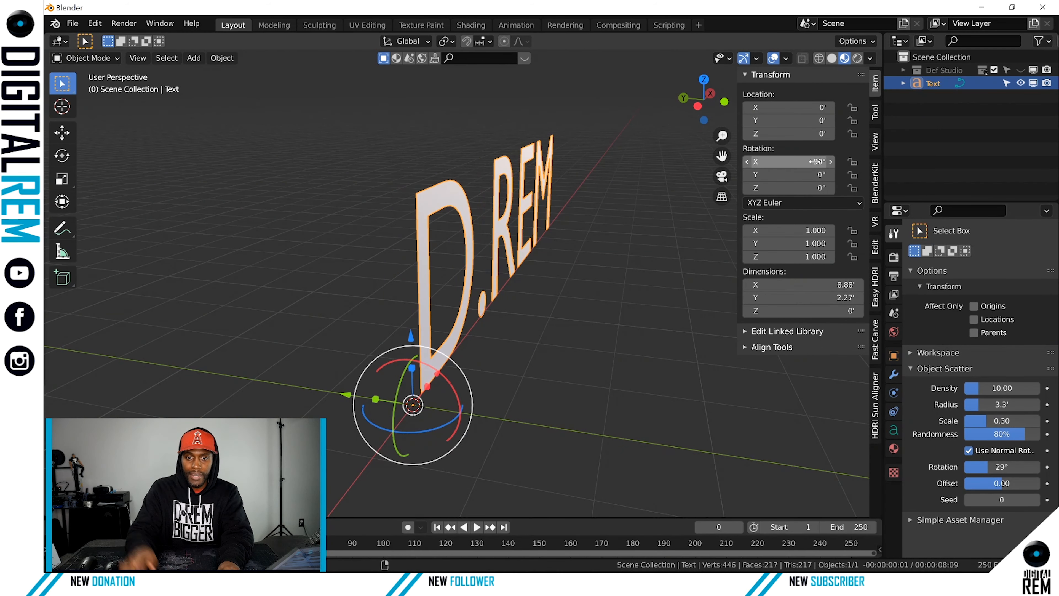
pyautogui.moveTo(690, 235); pyautogui.dragTo(599, 224, button='middle')
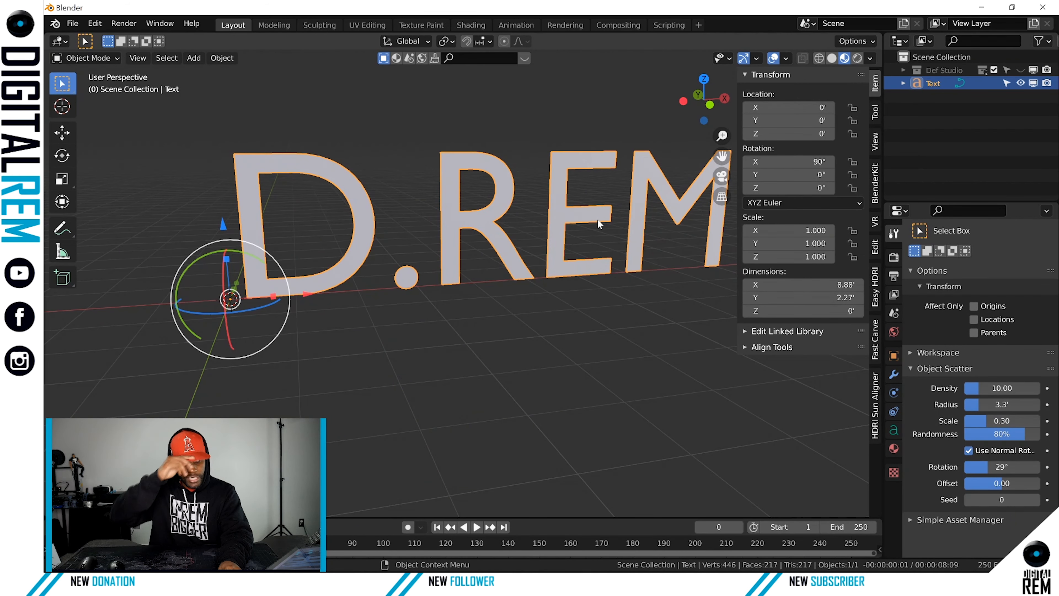
pyautogui.keyDown('shift'); pyautogui.moveTo(603, 225); pyautogui.dragTo(563, 266, button='middle'); pyautogui.keyUp('shift')
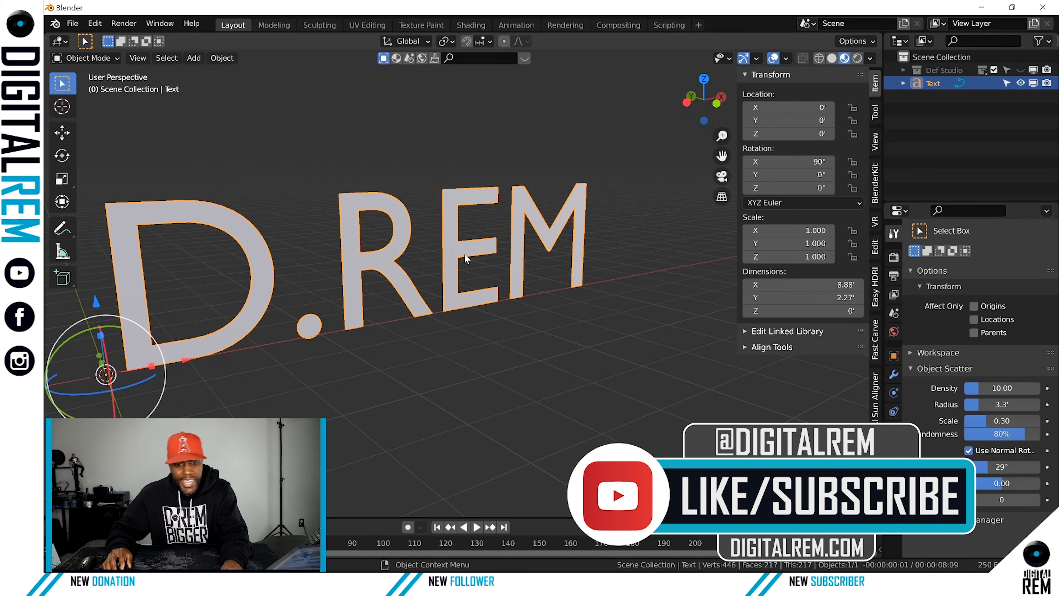
pyautogui.moveTo(465, 255); pyautogui.dragTo(522, 263, button='middle')
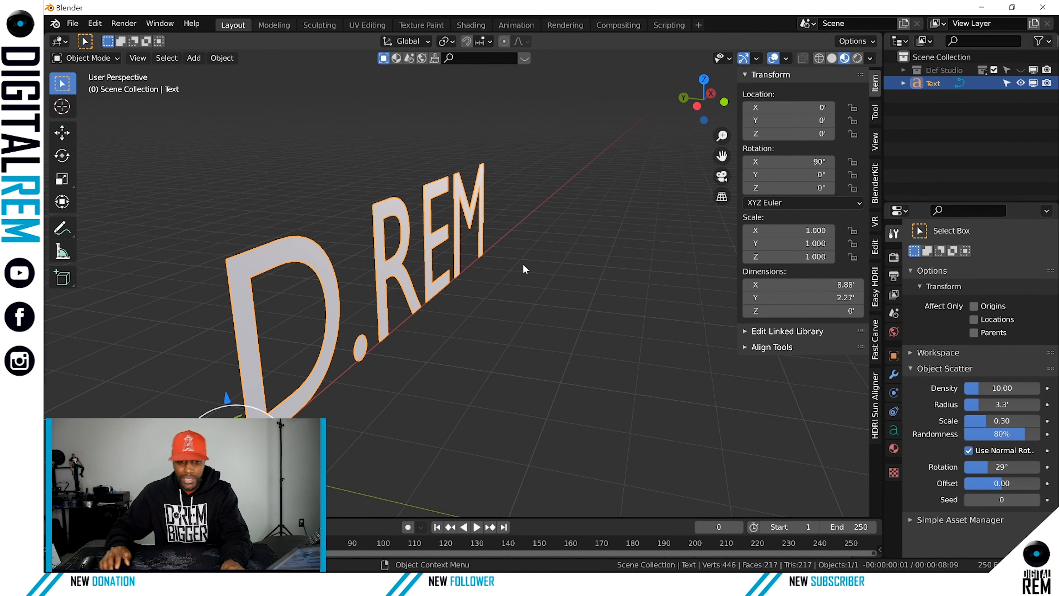
pyautogui.keyDown('shift'); pyautogui.moveTo(518, 286); pyautogui.dragTo(548, 310, button='middle'); pyautogui.keyUp('shift')
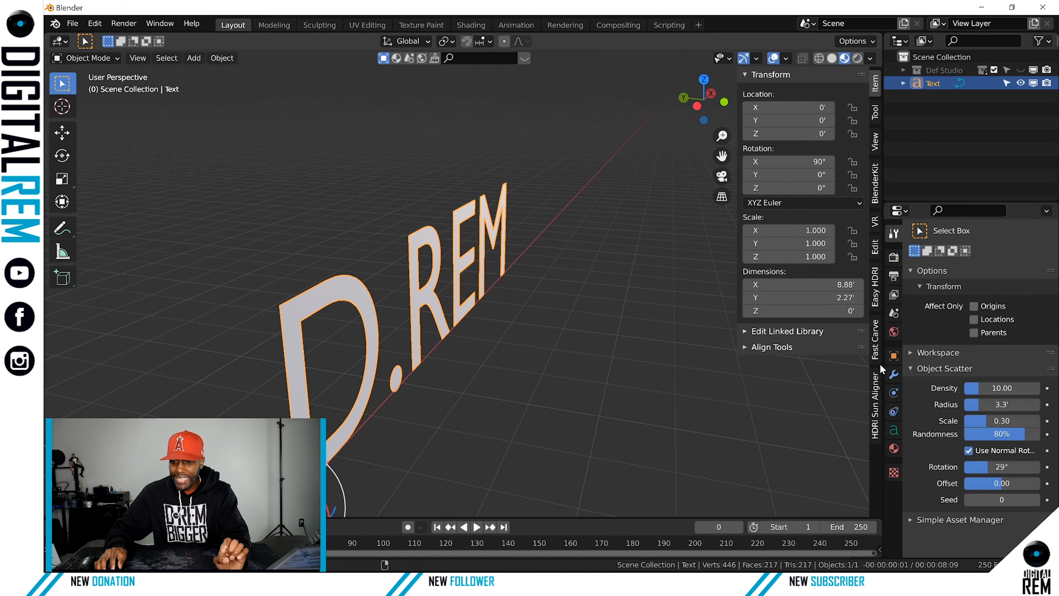
# Extrude the D.REM text to 0.28' in its geometry settings to give the letters depth
pyautogui.click(894, 431)
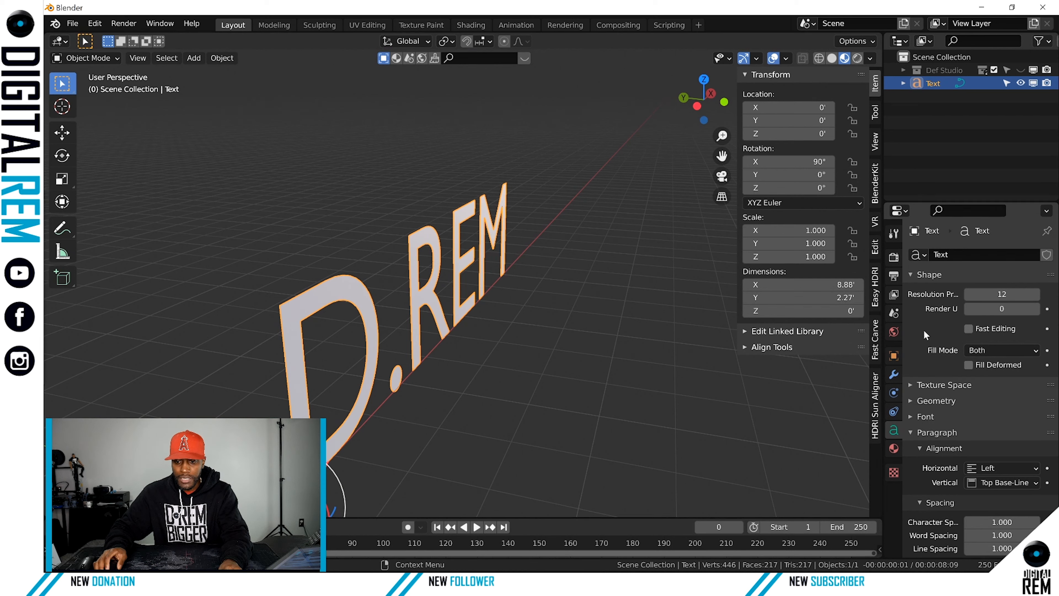
pyautogui.scroll(-3, 926, 336)
pyautogui.scroll(3, 926, 338)
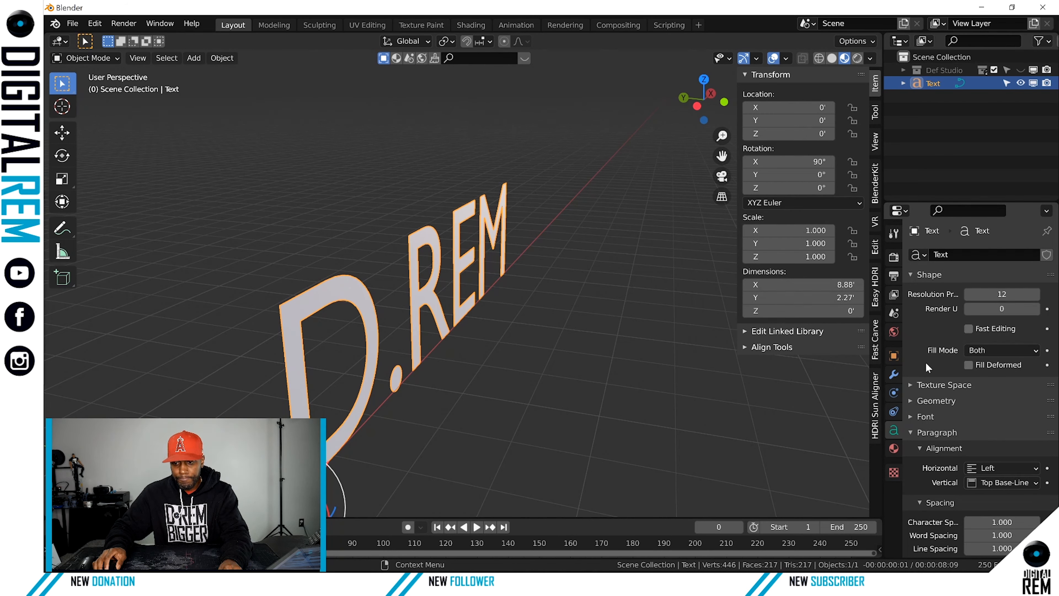
pyautogui.click(914, 399)
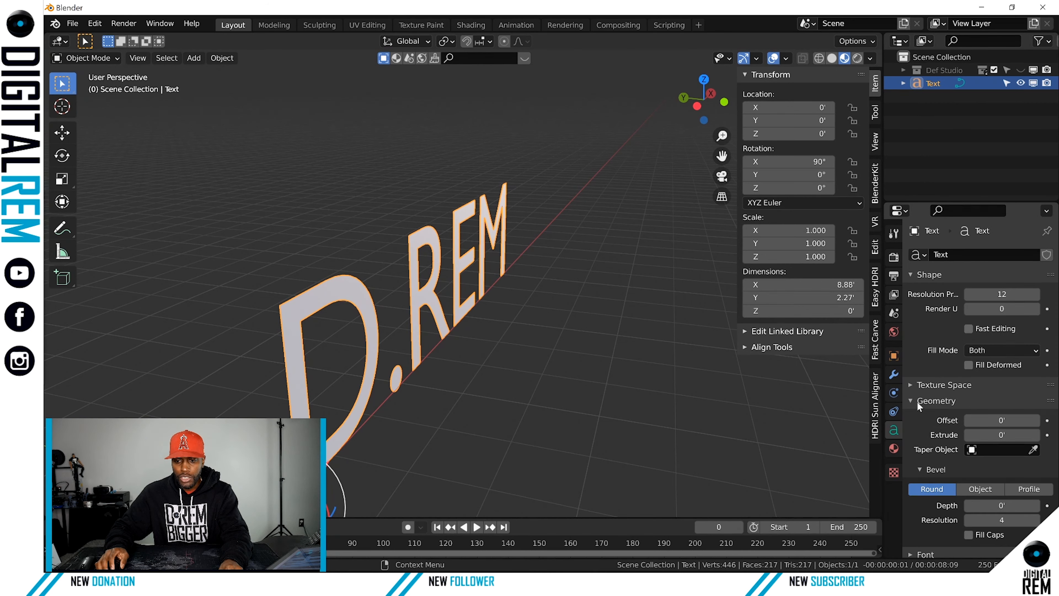
pyautogui.scroll(-2, 958, 413)
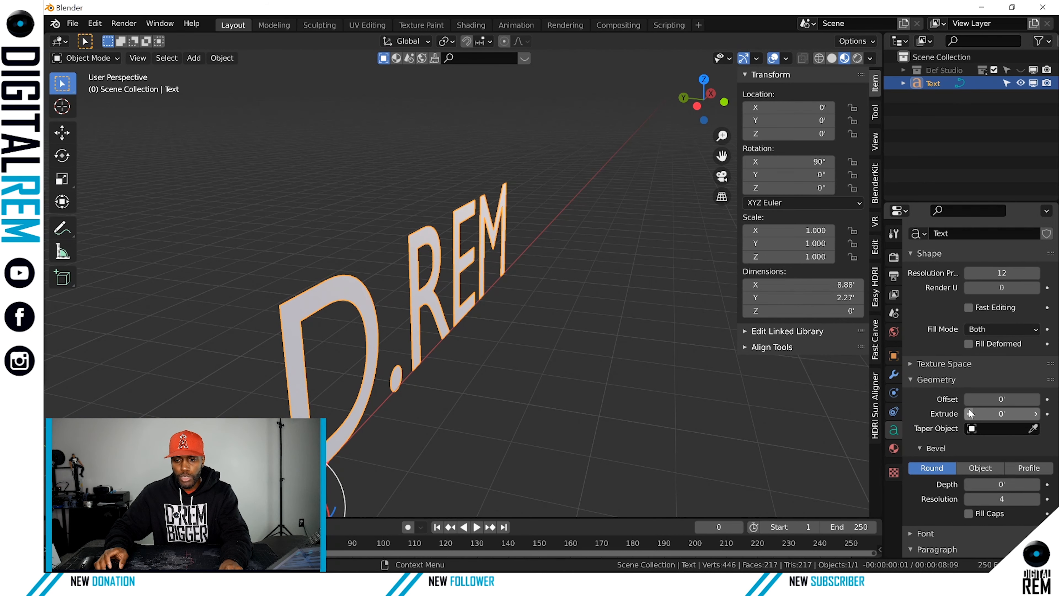
pyautogui.moveTo(1001, 413); pyautogui.dragTo(1055, 414)
pyautogui.moveTo(462, 361); pyautogui.dragTo(529, 313, button='middle')
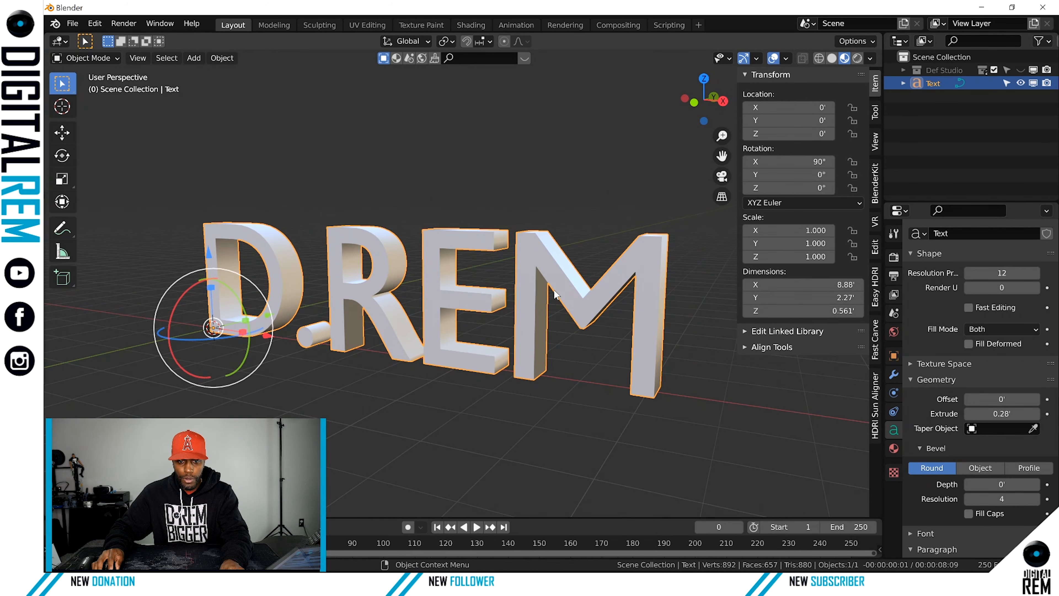
# Enable Wireframe in the text object's viewport display settings
pyautogui.click(894, 448)
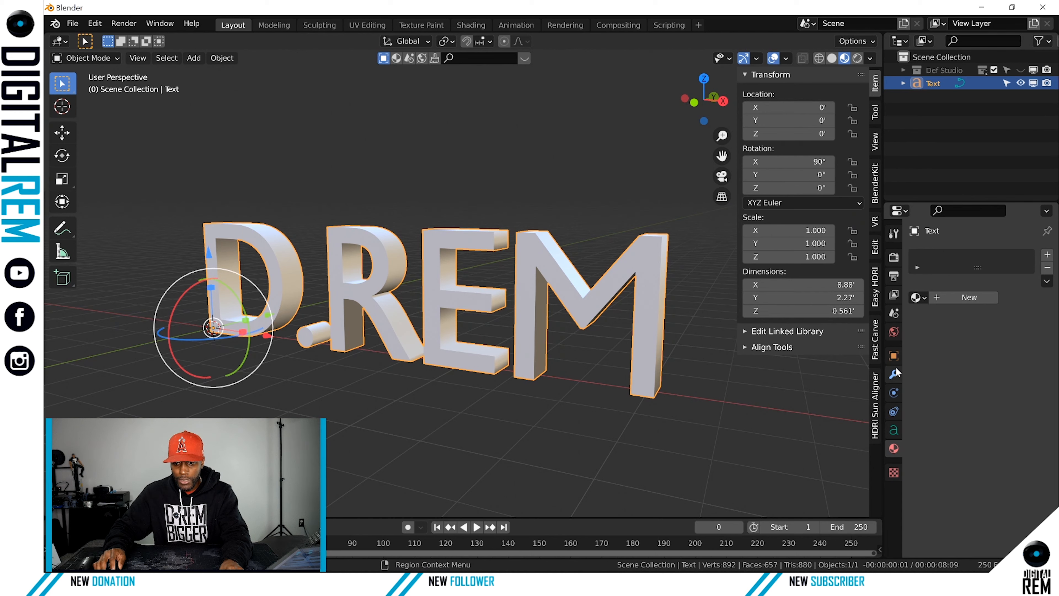
pyautogui.click(893, 356)
pyautogui.scroll(-2, 941, 470)
pyautogui.scroll(-1, 941, 470)
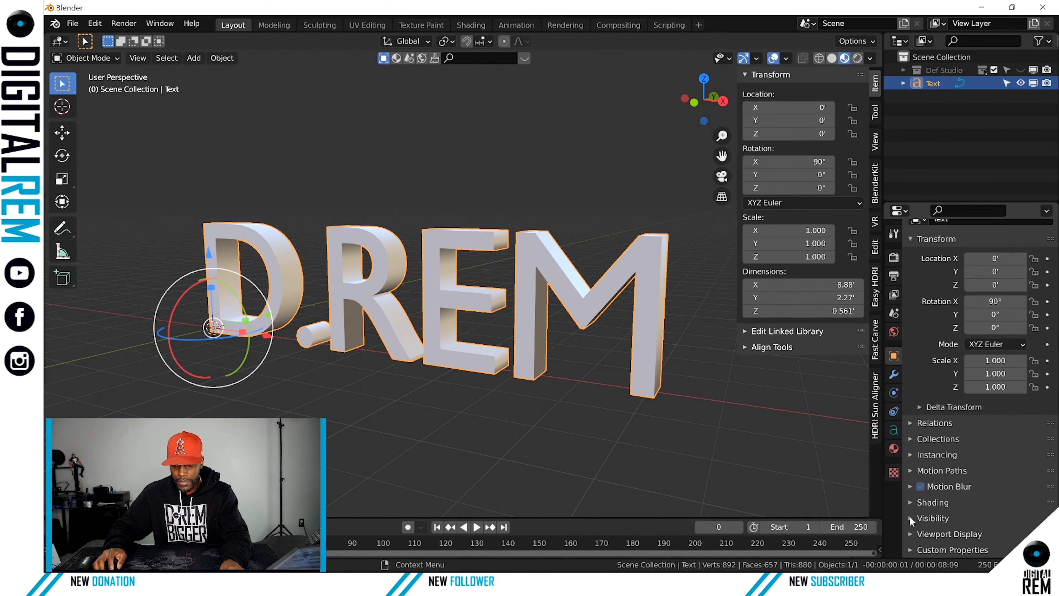
pyautogui.click(912, 532)
pyautogui.scroll(-4, 956, 501)
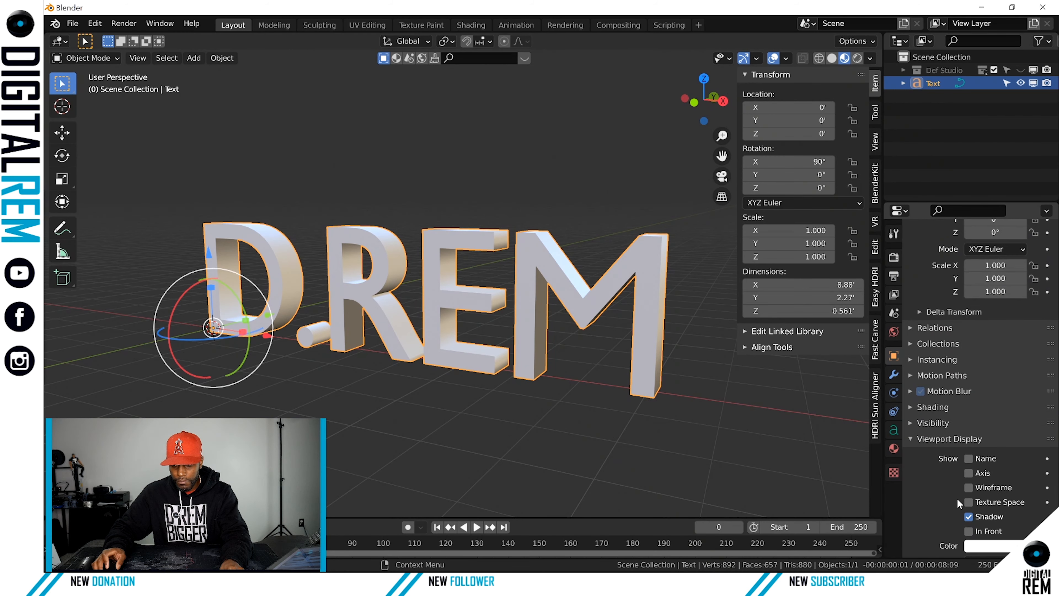
pyautogui.click(967, 487)
# Examine the wireframe topology on the front faces and sides of the extruded letters
pyautogui.moveTo(646, 353); pyautogui.dragTo(587, 366, button='middle')
pyautogui.scroll(3, 600, 367)
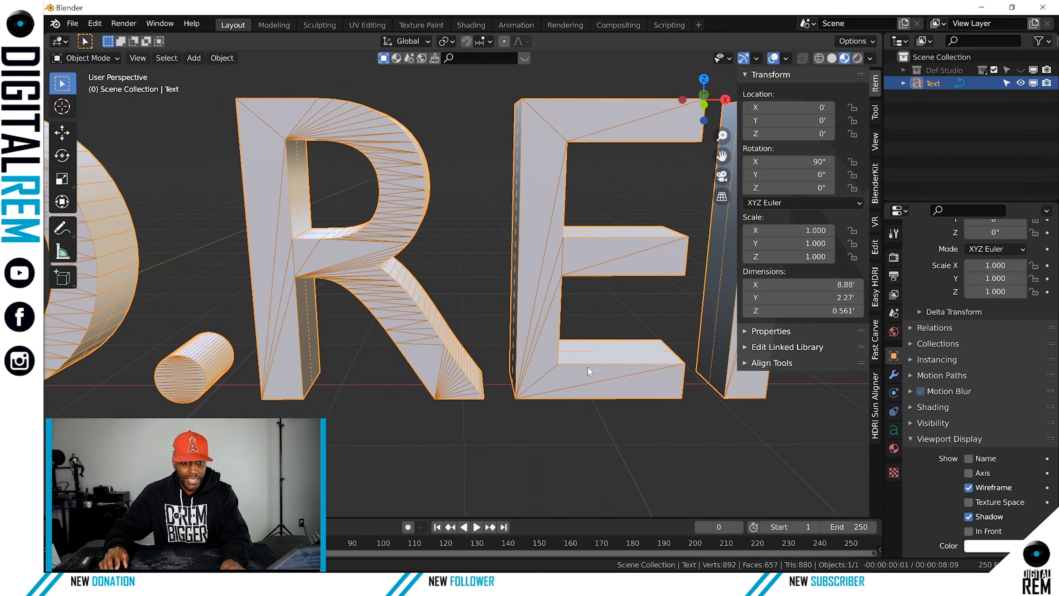
pyautogui.scroll(2, 587, 367)
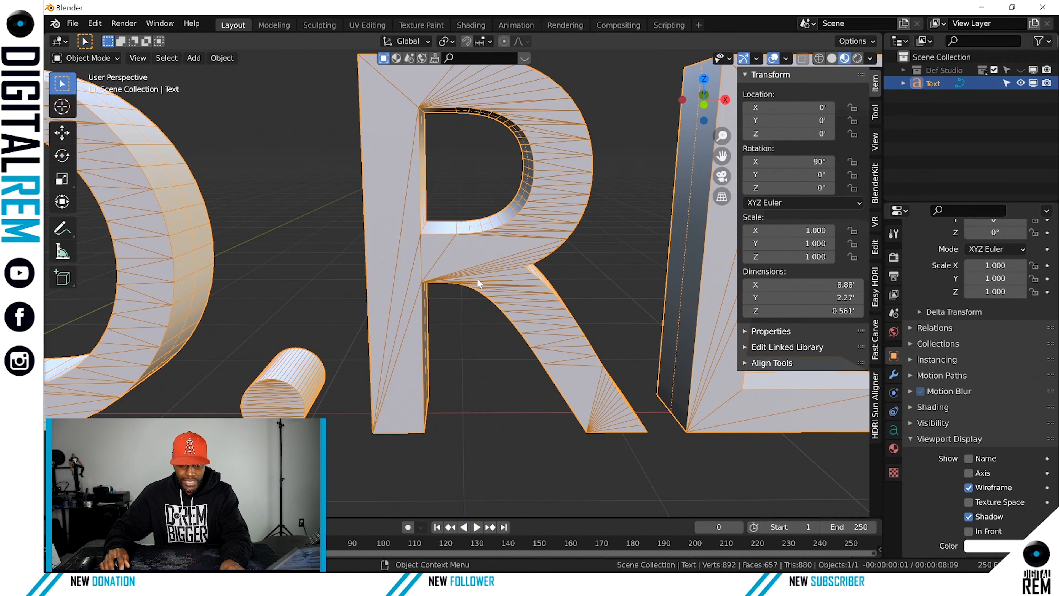
pyautogui.moveTo(477, 279)
pyautogui.mouseDown(button='middle')
pyautogui.moveTo(514, 257)
pyautogui.moveTo(388, 298)
pyautogui.moveTo(431, 301)
pyautogui.moveTo(475, 258)
pyautogui.moveTo(501, 253)
pyautogui.moveTo(482, 298)
pyautogui.mouseUp(button='middle')
pyautogui.scroll(-3, 475, 258)
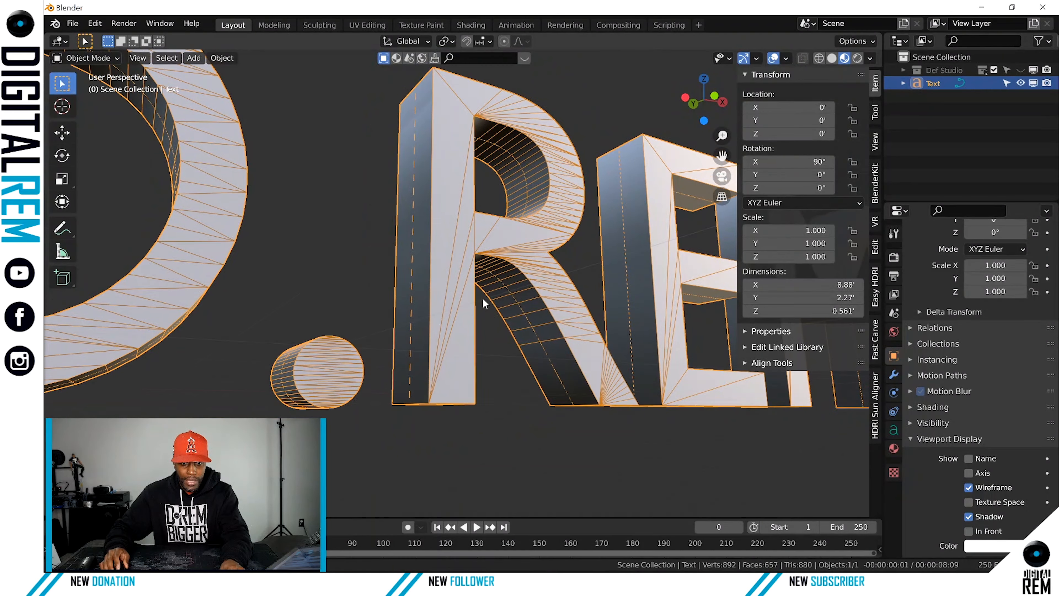
pyautogui.moveTo(507, 345); pyautogui.dragTo(653, 258, button='middle')
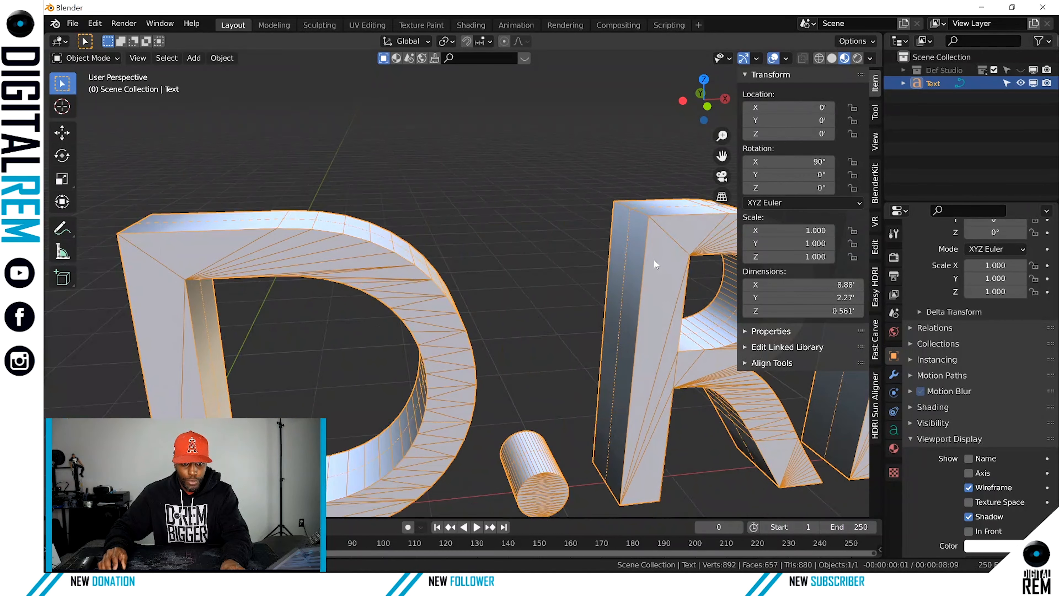
pyautogui.keyDown('shift'); pyautogui.moveTo(463, 303); pyautogui.dragTo(589, 308, button='middle'); pyautogui.keyUp('shift')
pyautogui.scroll(-4, 541, 288)
pyautogui.keyDown('shift'); pyautogui.moveTo(692, 323); pyautogui.dragTo(620, 296, button='middle'); pyautogui.keyUp('shift')
pyautogui.scroll(6, 499, 303)
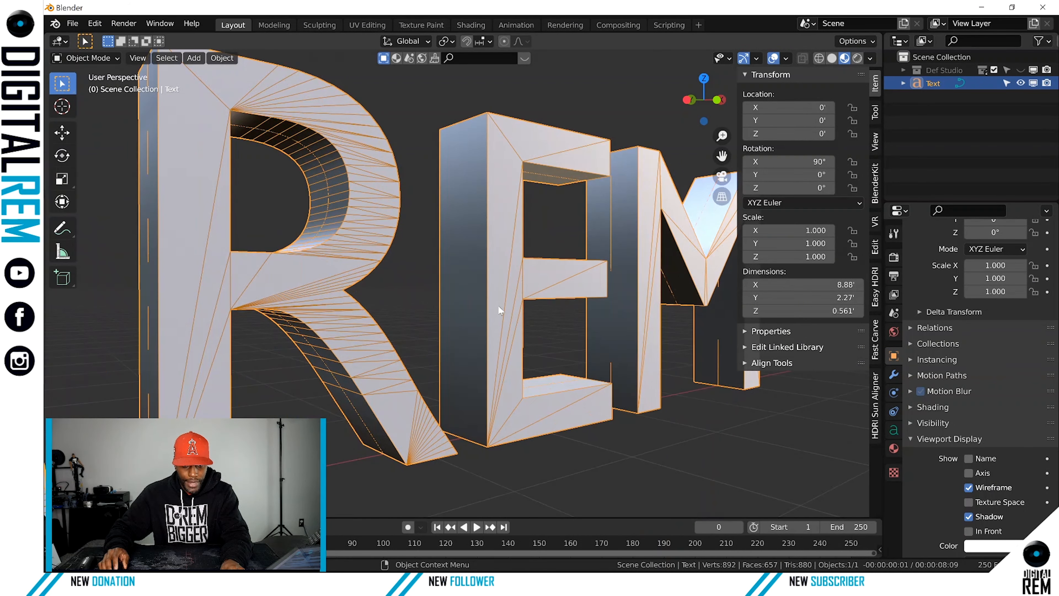
pyautogui.scroll(-5, 498, 308)
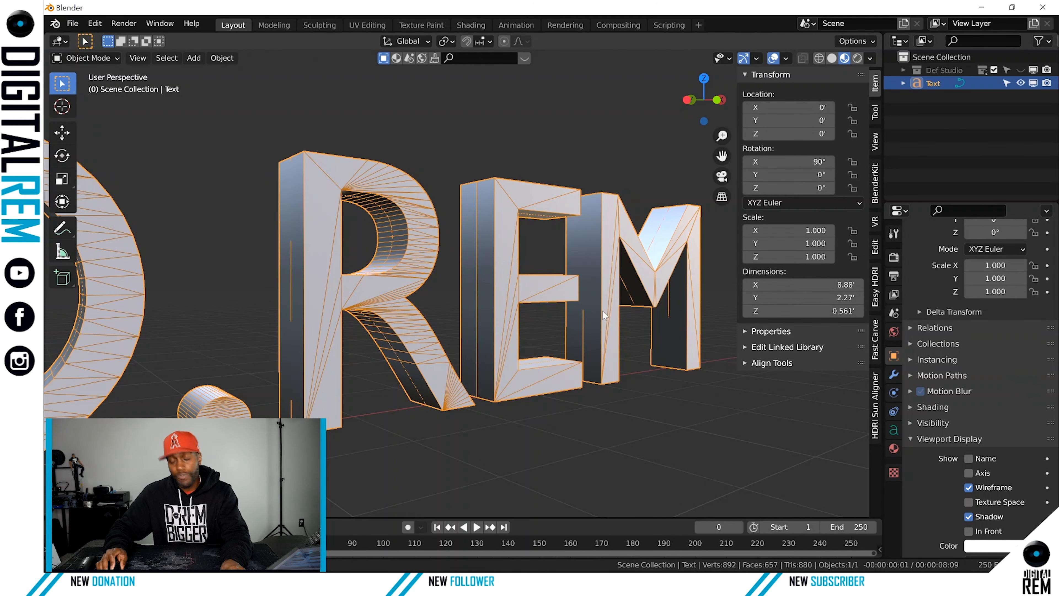
# Deselect the text, enable the Wireframe viewport overlay and lower its opacity
pyautogui.keyDown('shift'); pyautogui.moveTo(602, 311); pyautogui.dragTo(651, 236, button='middle'); pyautogui.keyUp('shift')
pyautogui.click(575, 346)
pyautogui.click(786, 58)
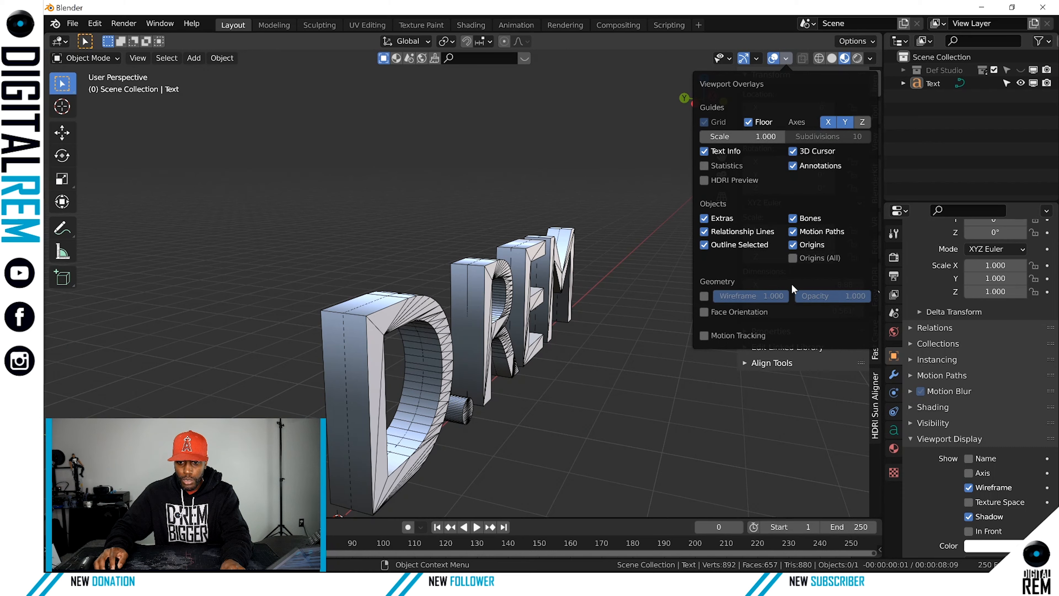
pyautogui.click(704, 295)
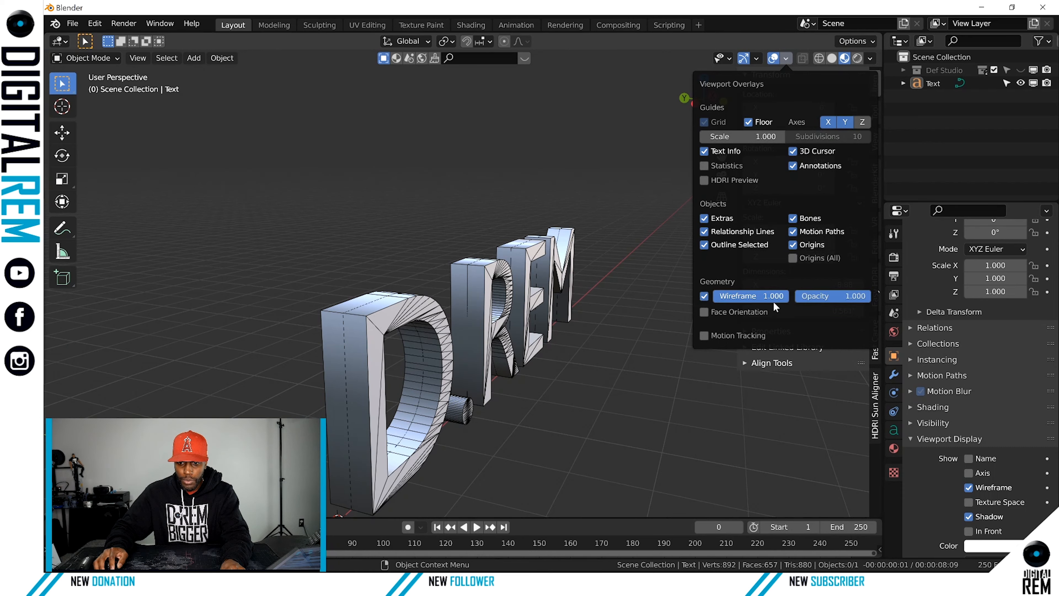
pyautogui.moveTo(852, 295); pyautogui.dragTo(820, 296)
# Inspect the letters with the fainter wireframe from several angles, both with the text selected and deselected
pyautogui.moveTo(598, 330); pyautogui.dragTo(385, 292, button='middle')
pyautogui.scroll(5, 571, 334)
pyautogui.click(406, 300)
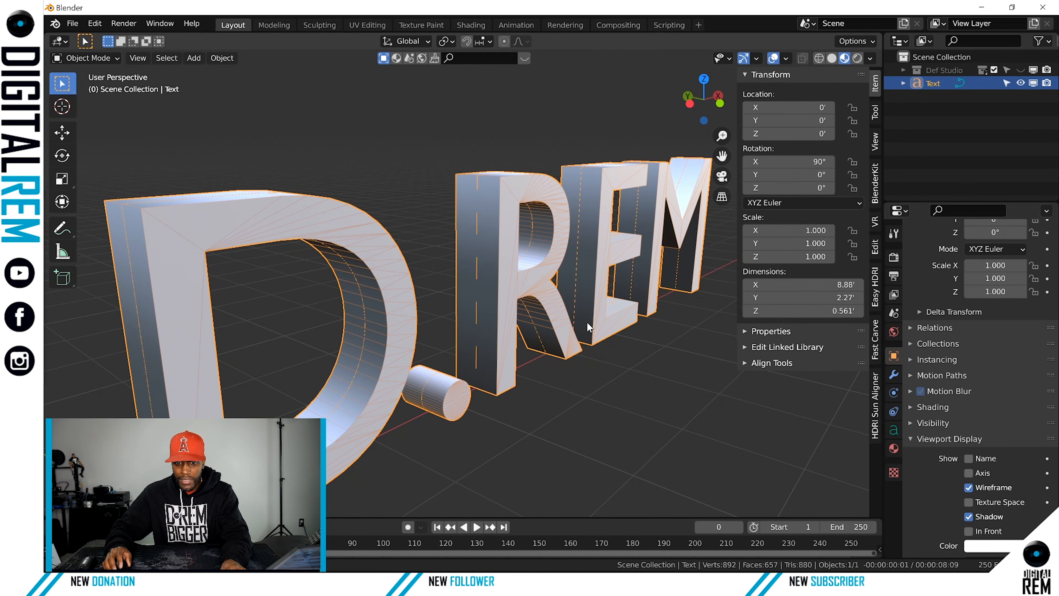
pyautogui.keyDown('shift'); pyautogui.moveTo(659, 331); pyautogui.dragTo(593, 311, button='middle'); pyautogui.keyUp('shift')
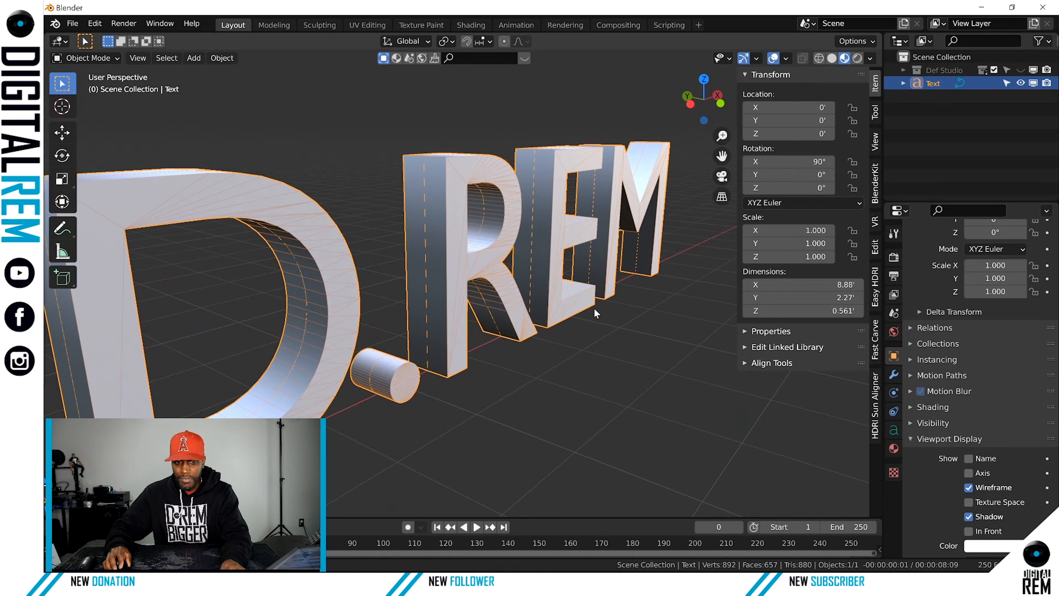
pyautogui.moveTo(527, 302); pyautogui.dragTo(496, 294, button='middle')
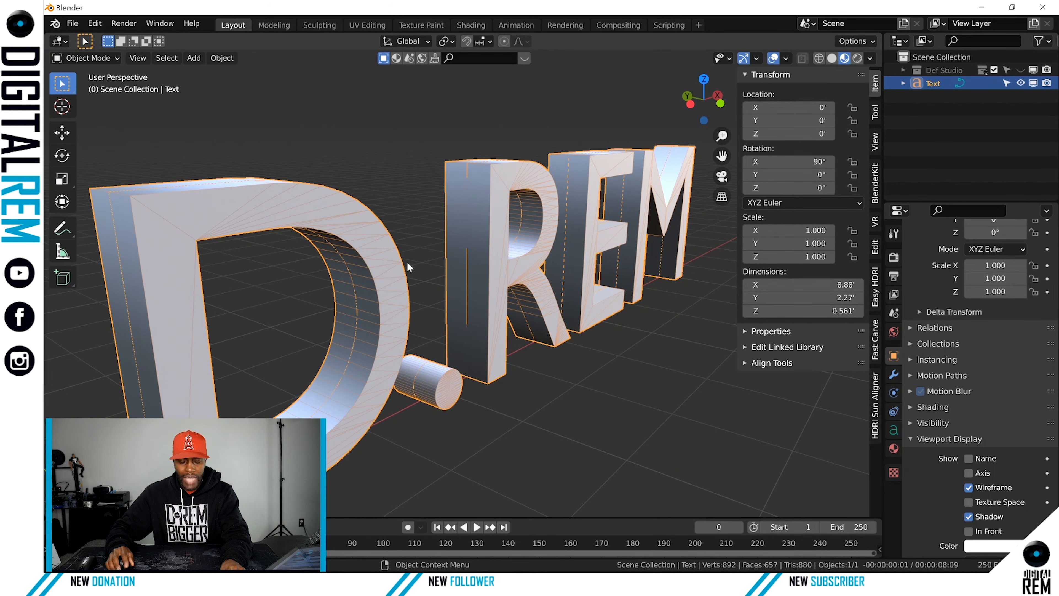
pyautogui.moveTo(407, 261)
pyautogui.mouseDown(button='middle')
pyautogui.moveTo(431, 270)
pyautogui.moveTo(391, 265)
pyautogui.mouseUp(button='middle')
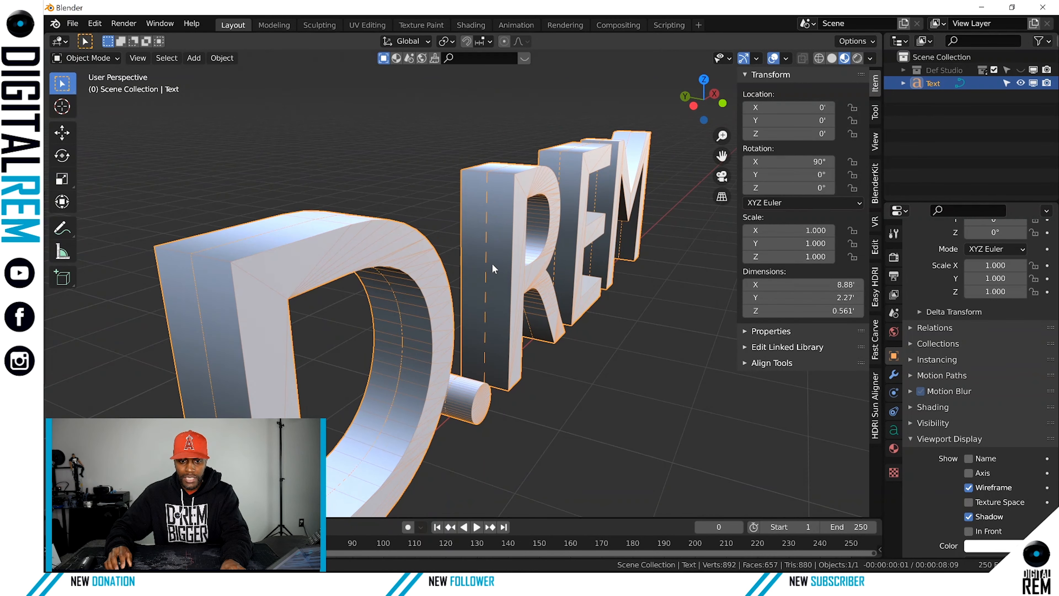
pyautogui.keyDown('shift'); pyautogui.moveTo(491, 263); pyautogui.dragTo(474, 295, button='middle'); pyautogui.keyUp('shift')
pyautogui.scroll(-1, 446, 264)
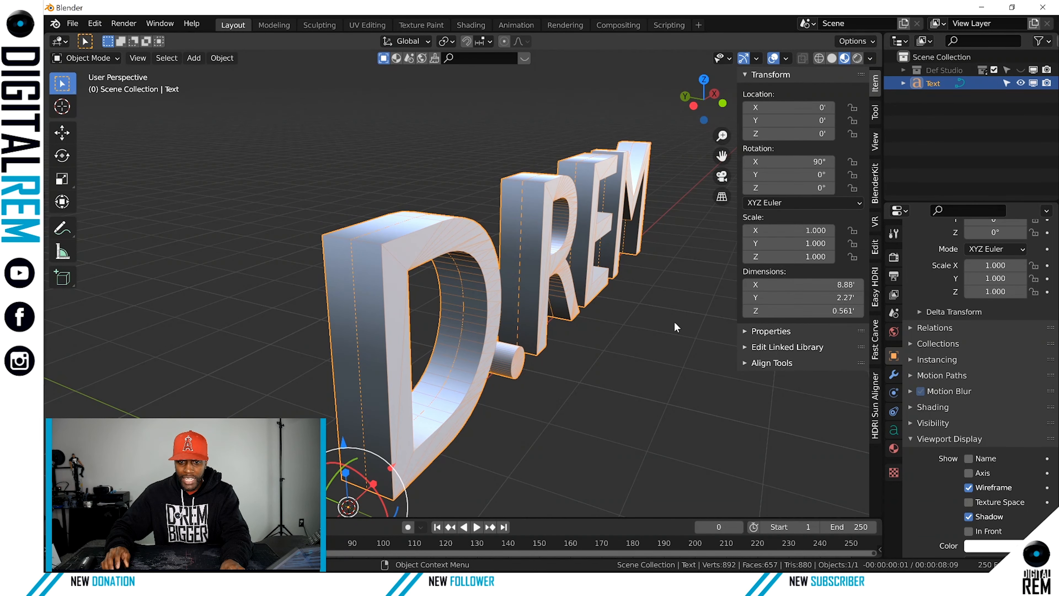
pyautogui.keyDown('shift'); pyautogui.moveTo(676, 327); pyautogui.dragTo(651, 326, button='middle'); pyautogui.keyUp('shift')
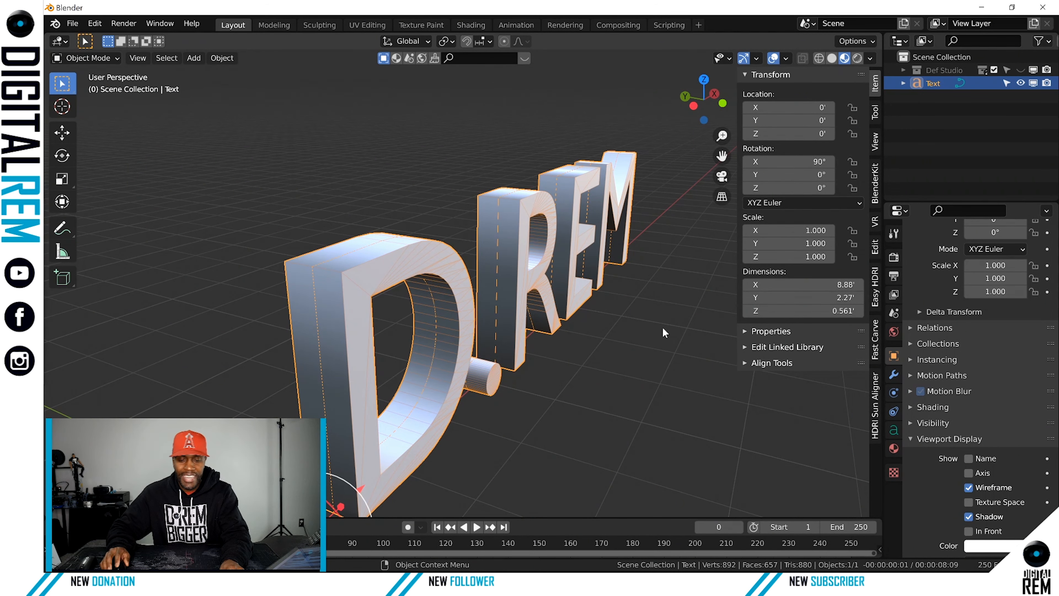
pyautogui.scroll(-2, 619, 342)
pyautogui.click(655, 344)
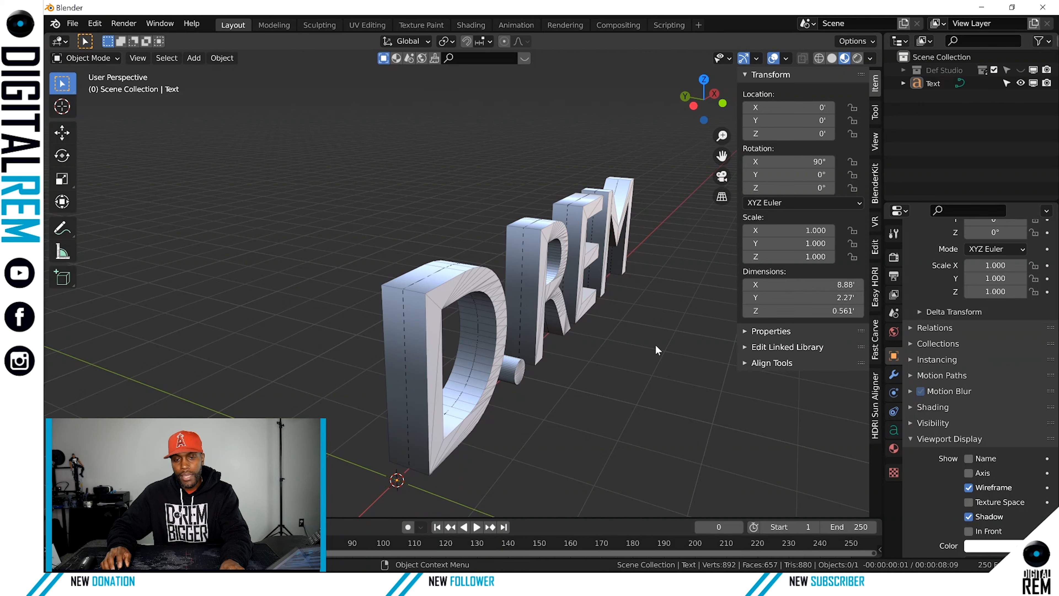
pyautogui.keyDown('shift'); pyautogui.moveTo(629, 348); pyautogui.dragTo(591, 354, button='middle'); pyautogui.keyUp('shift')
# Return to the text's data properties and display its Shape and expanded Geometry settings
pyautogui.scroll(1, 951, 324)
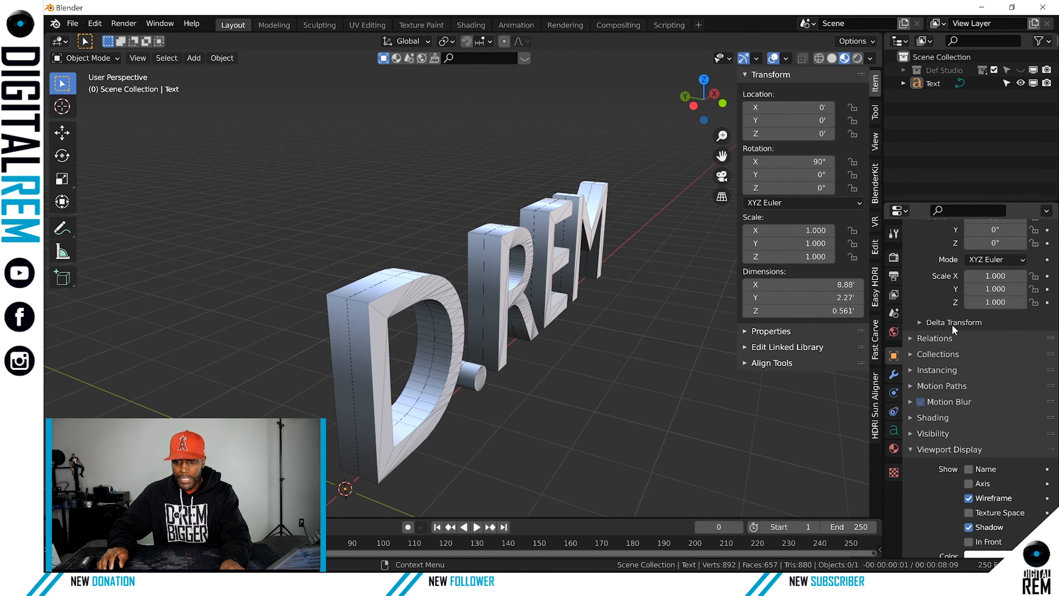
pyautogui.scroll(3, 952, 324)
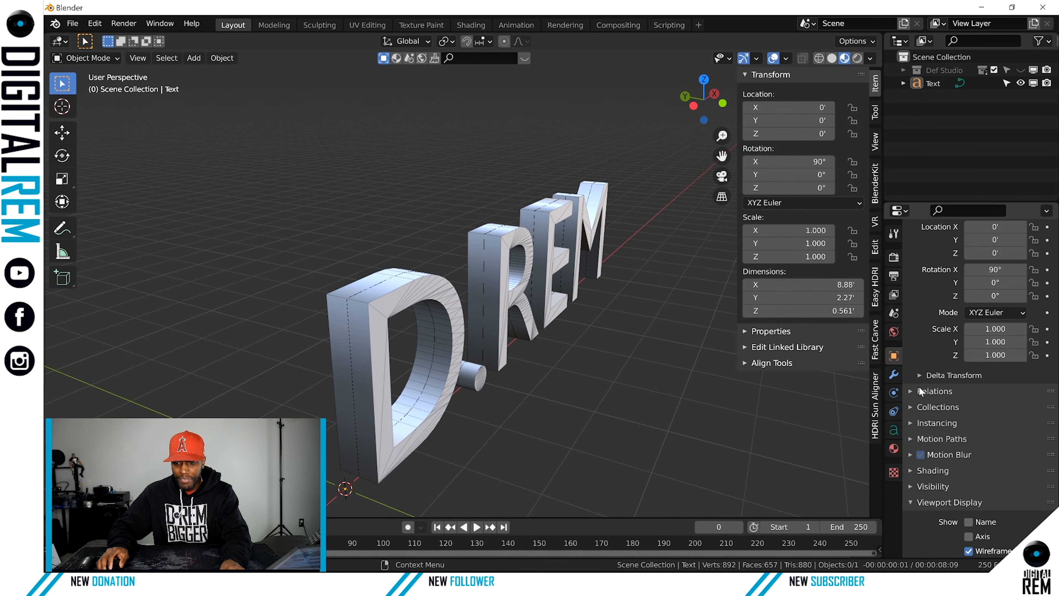
pyautogui.scroll(4, 925, 367)
pyautogui.scroll(-2, 927, 350)
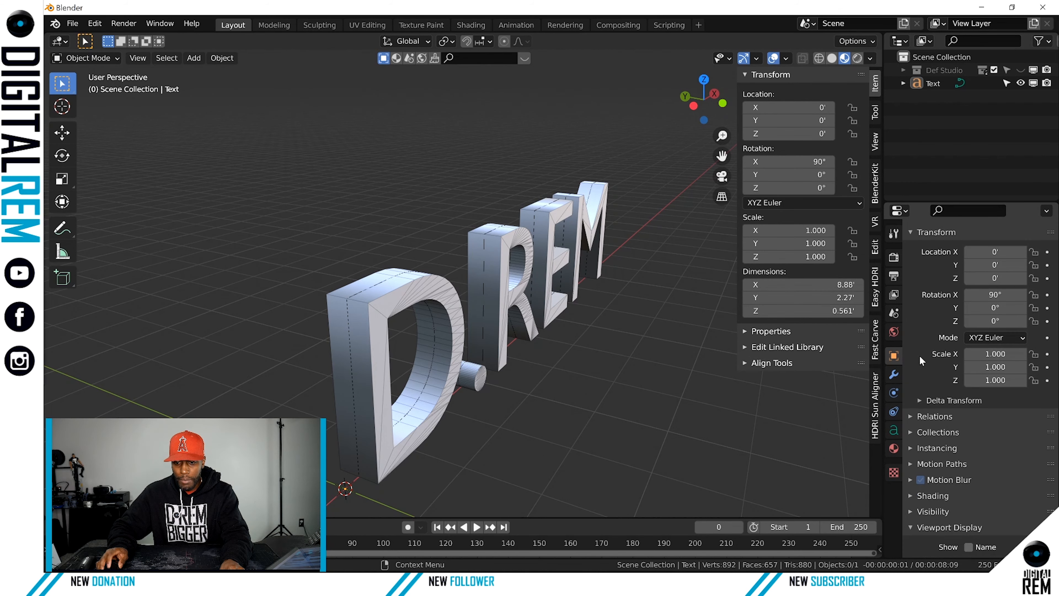
pyautogui.click(894, 429)
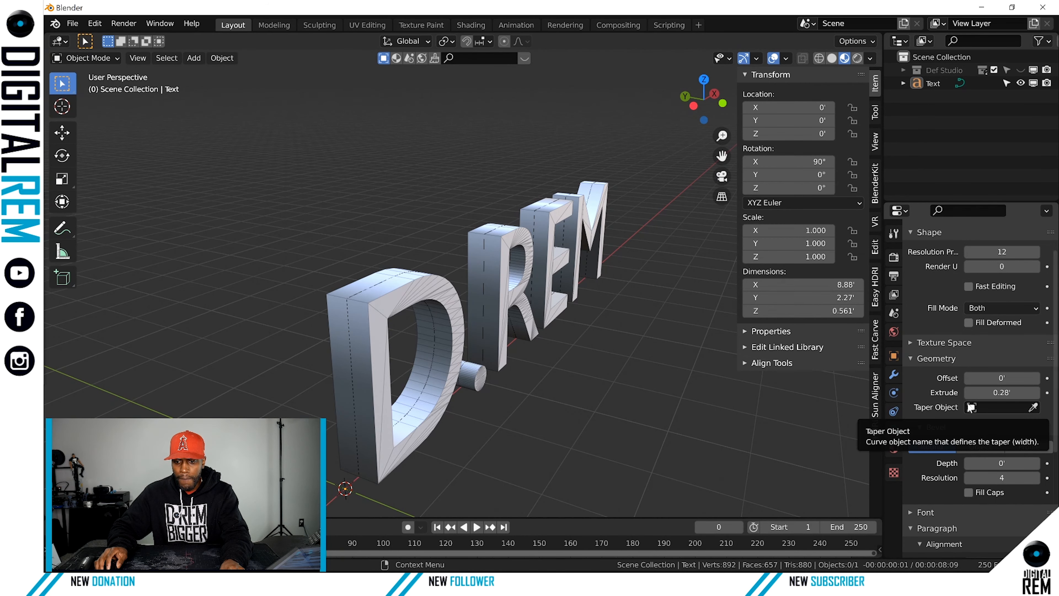
pyautogui.moveTo(717, 398); pyautogui.dragTo(823, 401, button='middle')
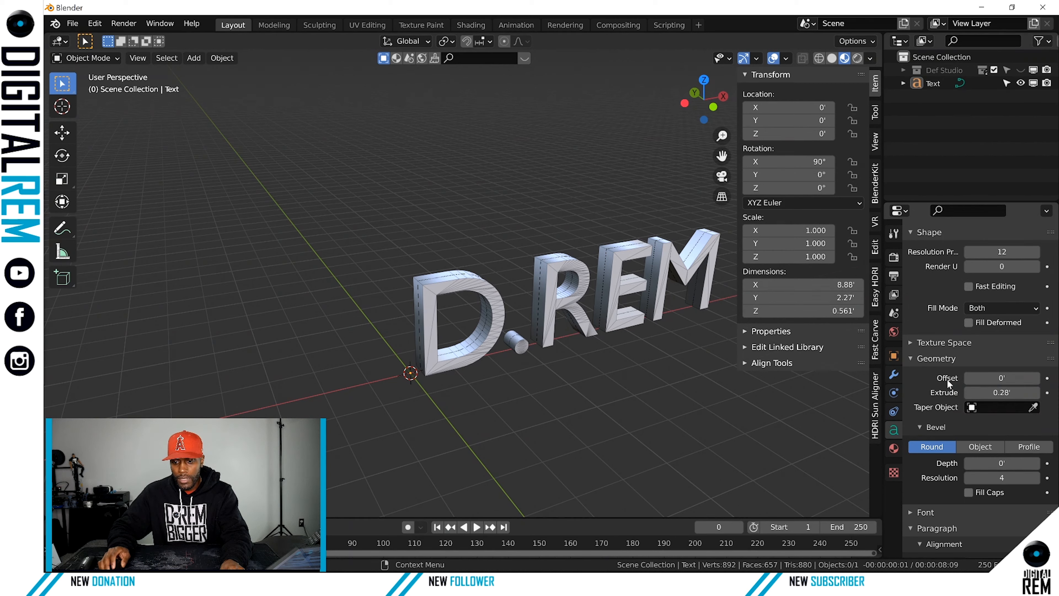
pyautogui.click(909, 359)
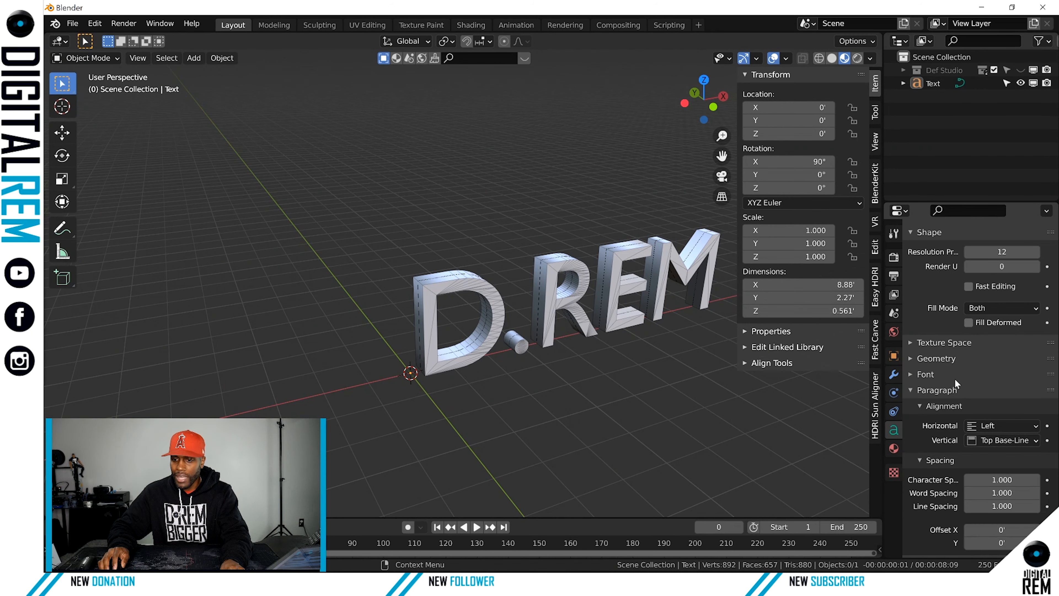
pyautogui.scroll(1, 939, 381)
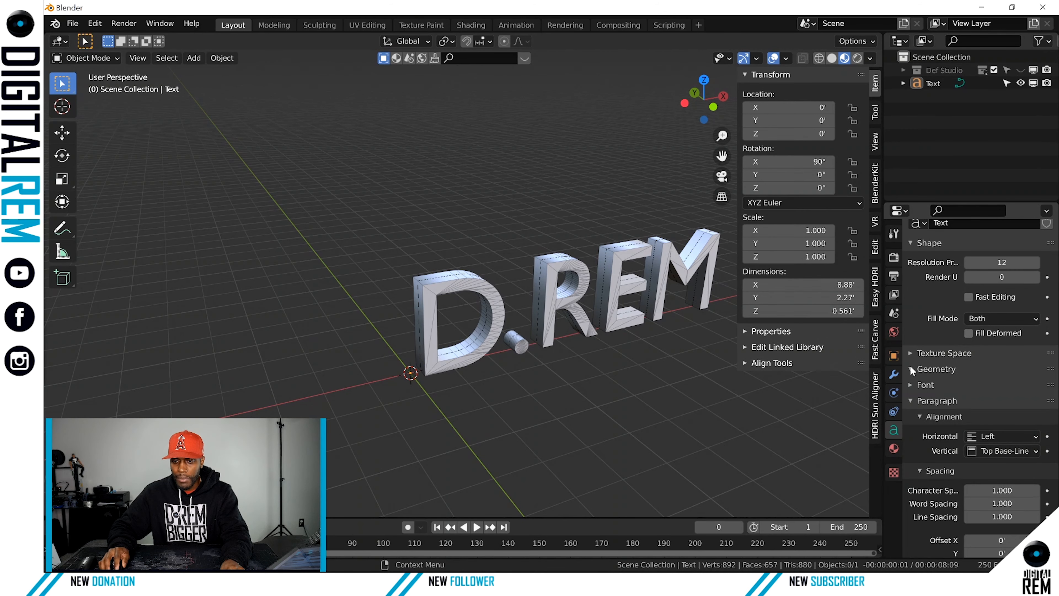
pyautogui.click(910, 365)
pyautogui.scroll(2, 981, 375)
pyautogui.scroll(1, 985, 380)
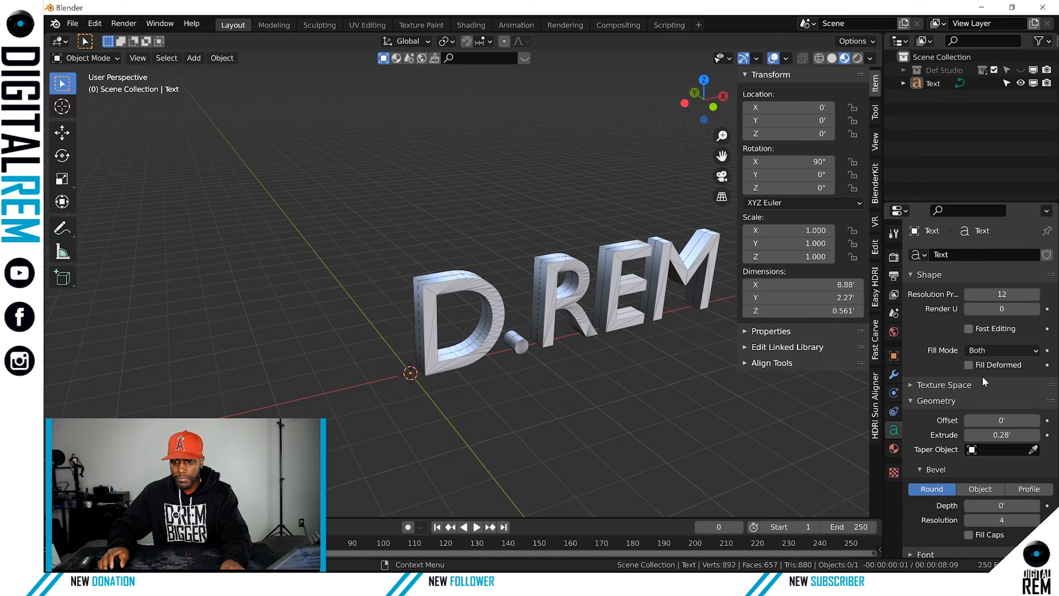
# Review the text's Geometry, Bevel and Paragraph settings and collapse the Spacing section
pyautogui.click(913, 385)
pyautogui.click(913, 384)
pyautogui.scroll(-3, 954, 400)
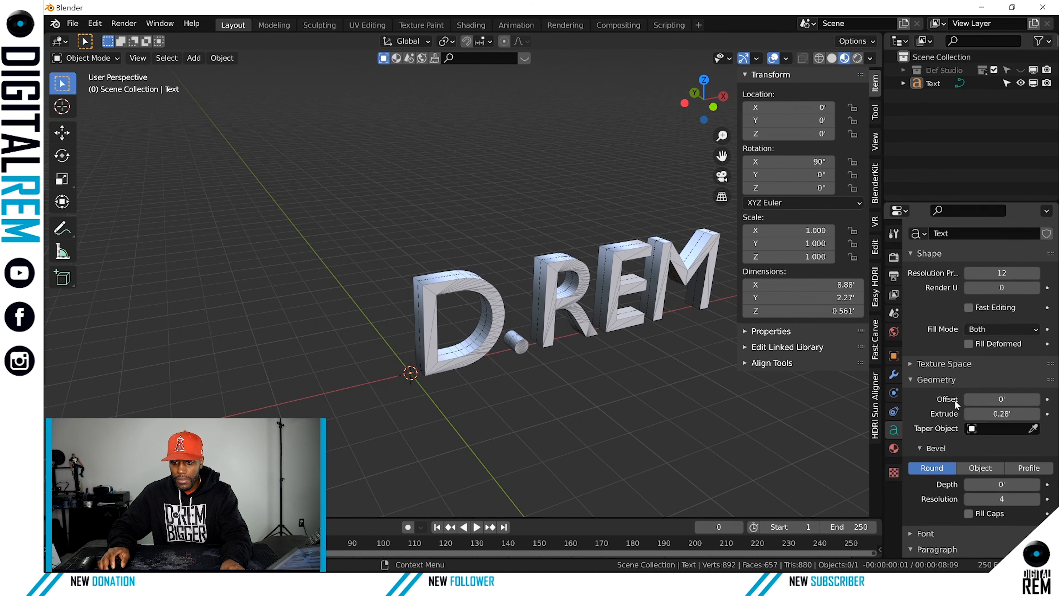
pyautogui.scroll(-6, 954, 399)
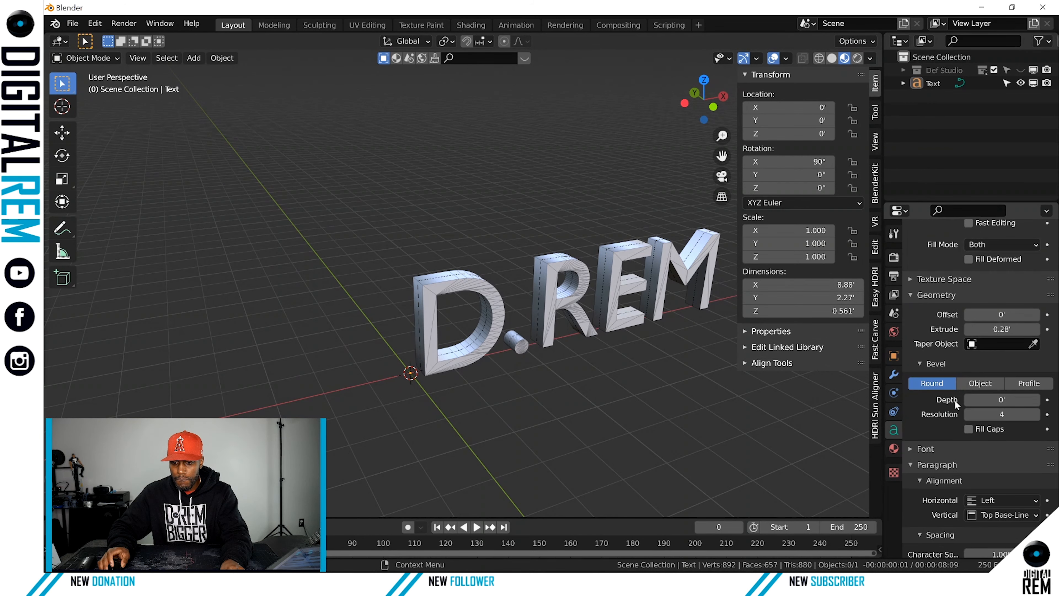
pyautogui.scroll(-4, 954, 403)
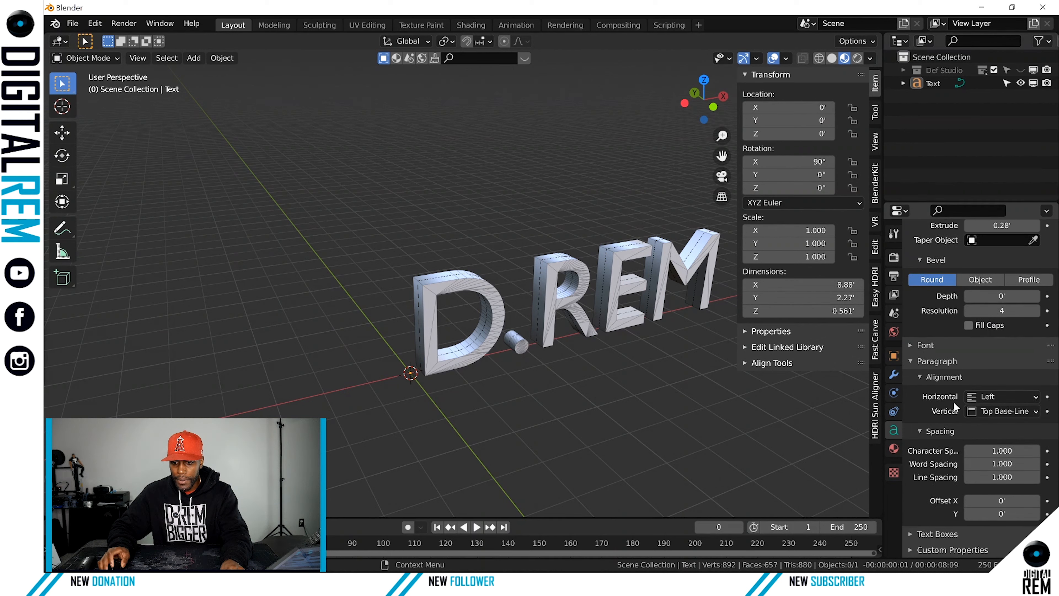
pyautogui.click(919, 429)
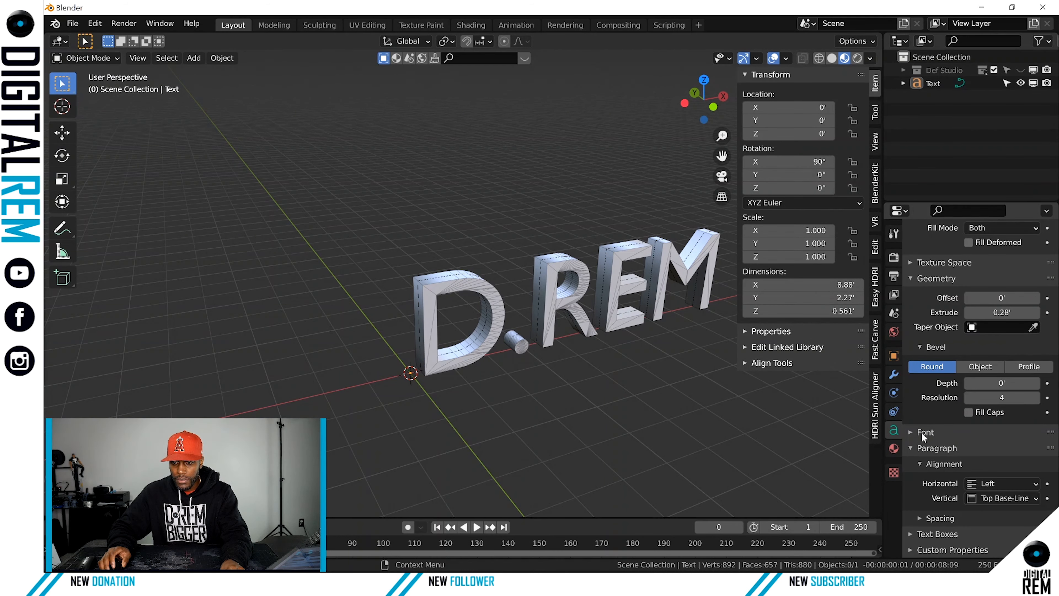
# Try the Object bevel mode, return to Round with a depth of 0.000833', and check the edges of the D
pyautogui.click(978, 367)
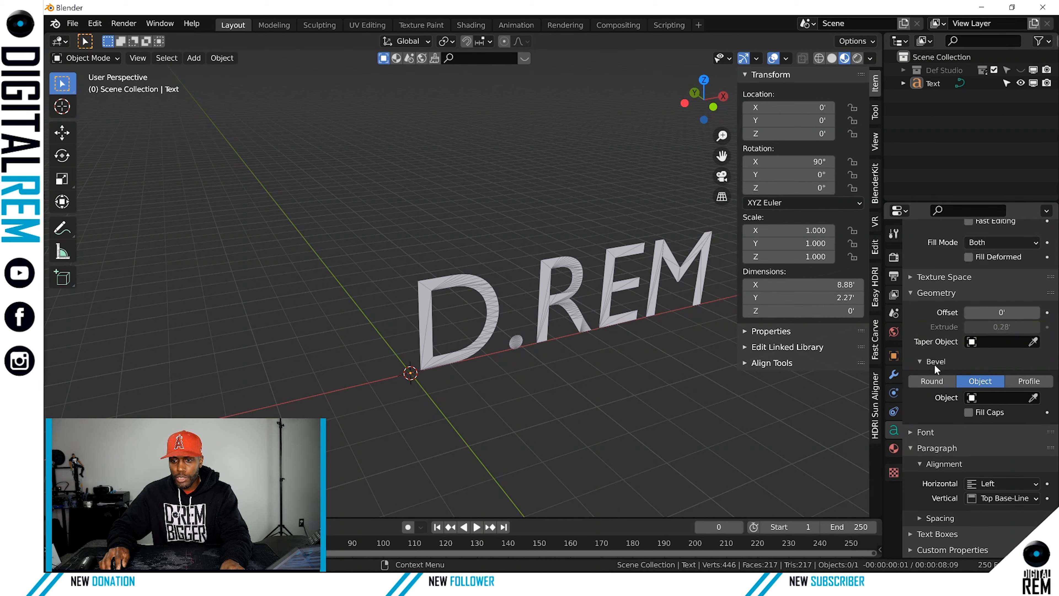
pyautogui.click(931, 381)
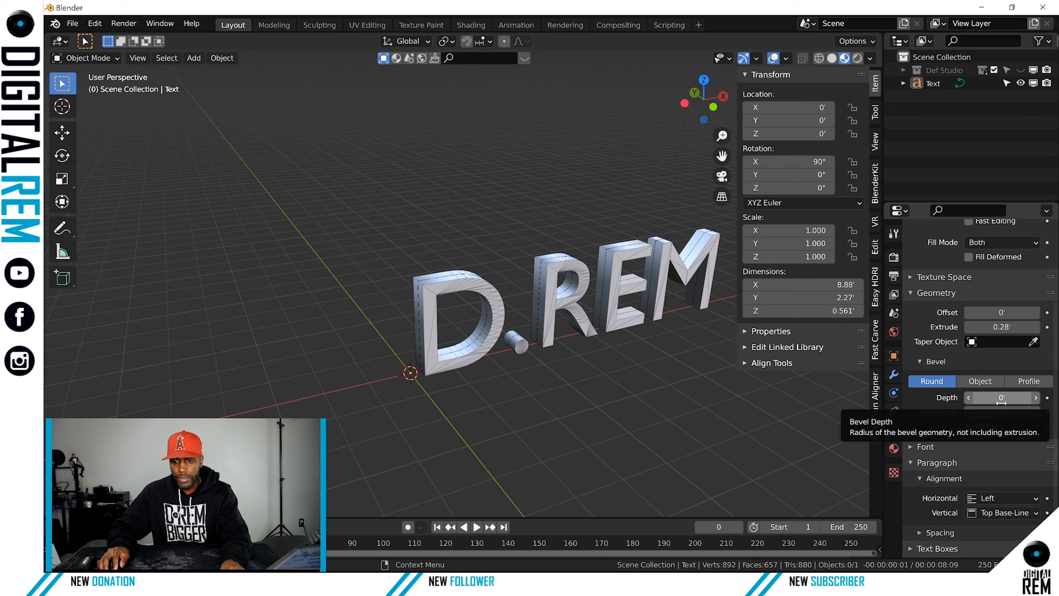
pyautogui.moveTo(997, 397); pyautogui.dragTo(999, 397)
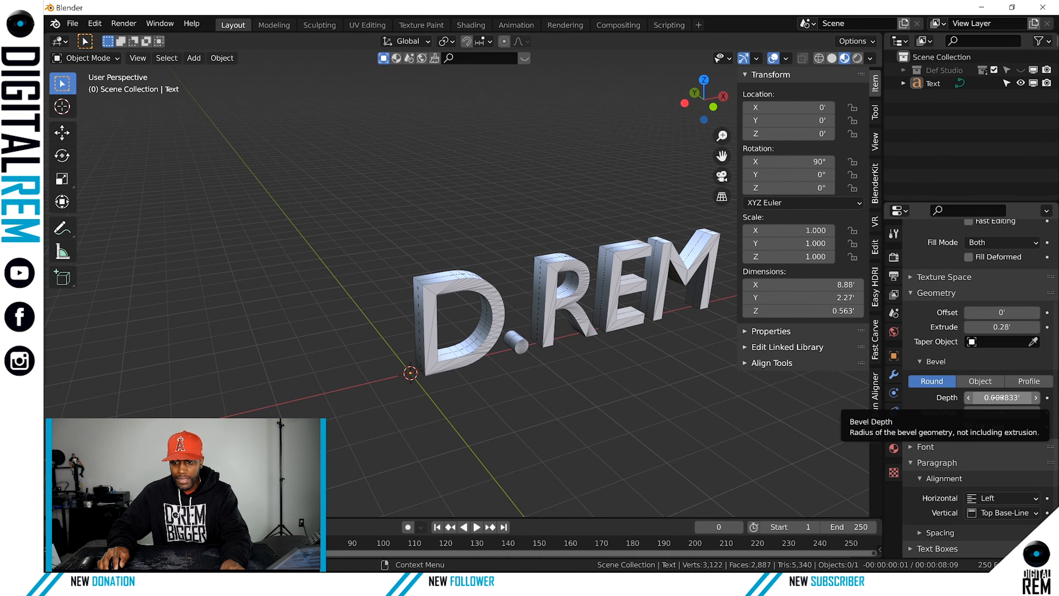
pyautogui.scroll(10, 617, 312)
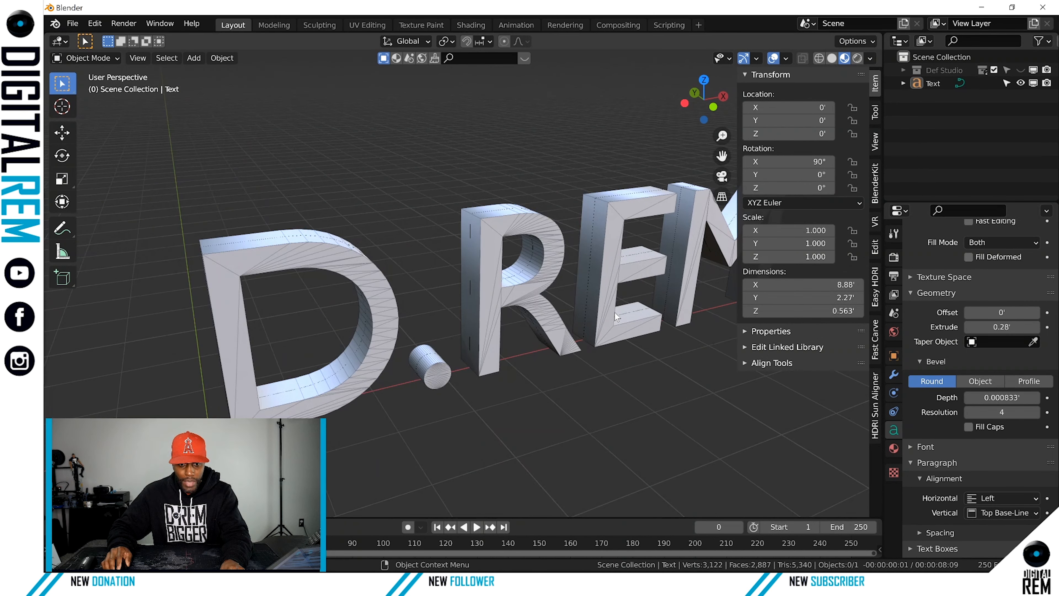
pyautogui.keyDown('shift'); pyautogui.moveTo(592, 292); pyautogui.dragTo(685, 308, button='middle'); pyautogui.keyUp('shift')
pyautogui.scroll(3, 560, 320)
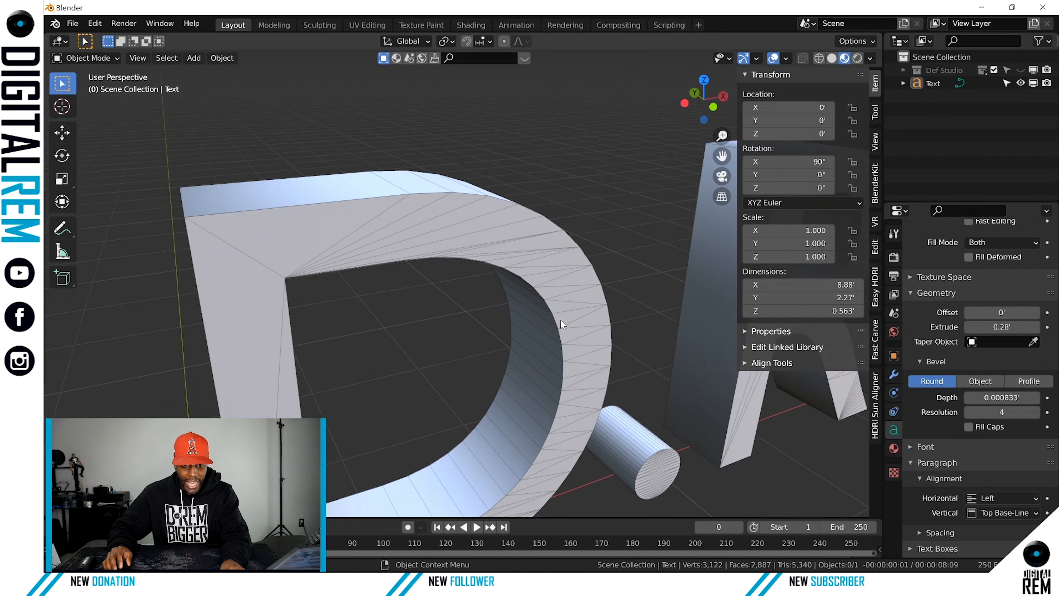
pyautogui.moveTo(564, 314); pyautogui.dragTo(574, 316, button='middle')
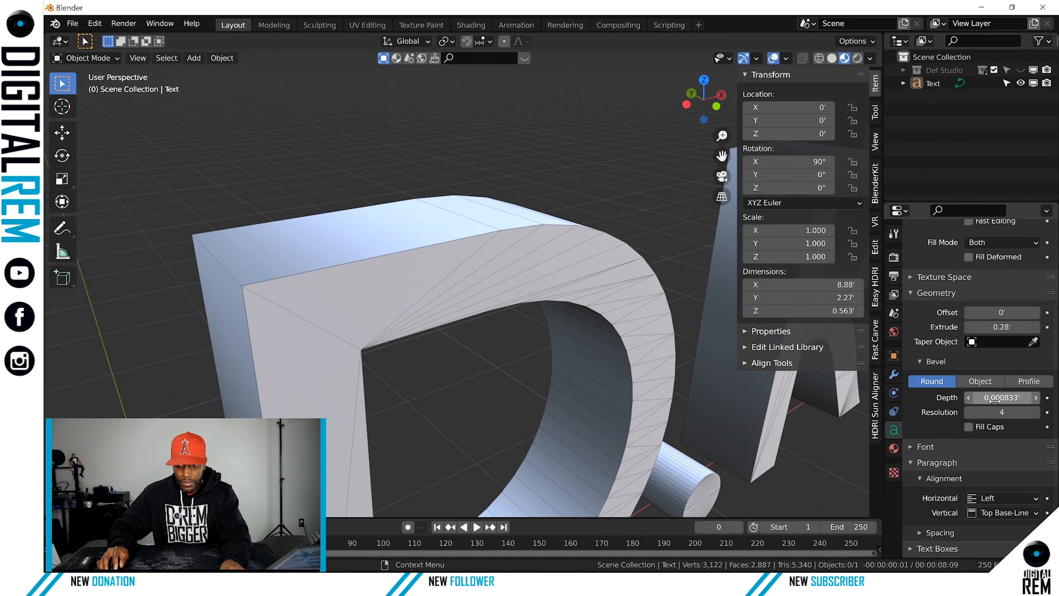
# Increase the Round bevel depth of the text to about 0.0649' and view the D's edges from the side
pyautogui.moveTo(1000, 397); pyautogui.dragTo(1042, 397)
pyautogui.scroll(-2, 576, 357)
pyautogui.moveTo(576, 357); pyautogui.dragTo(424, 325, button='middle')
pyautogui.moveTo(424, 310); pyautogui.dragTo(423, 310, button='middle')
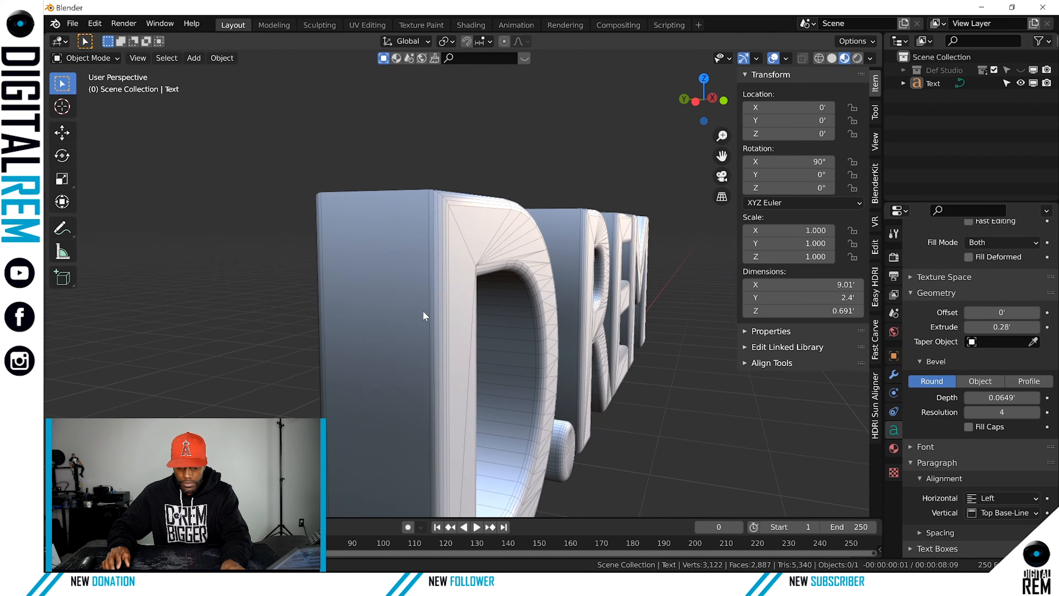
# Examine the rounded edges and wireframe of the D, R and E close up and from several angles
pyautogui.moveTo(658, 379); pyautogui.dragTo(487, 397, button='middle')
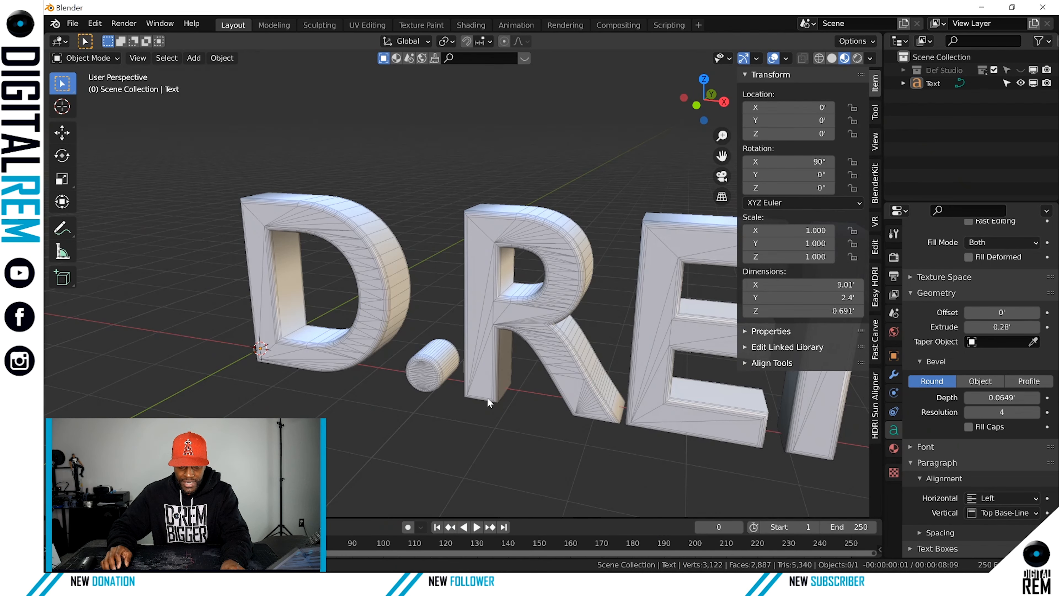
pyautogui.scroll(4, 528, 352)
pyautogui.scroll(5, 542, 348)
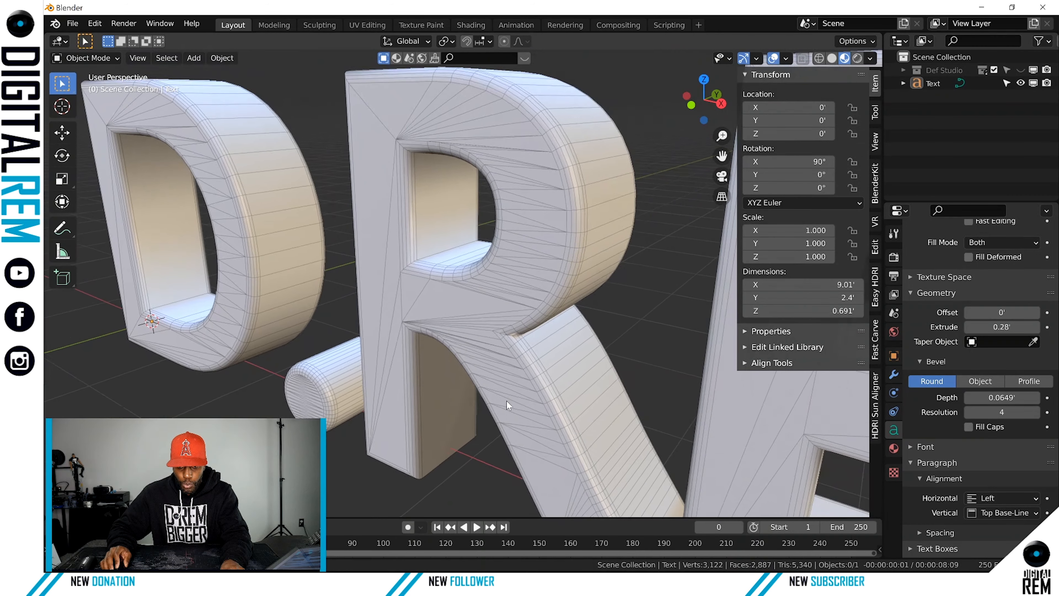
pyautogui.scroll(-8, 535, 348)
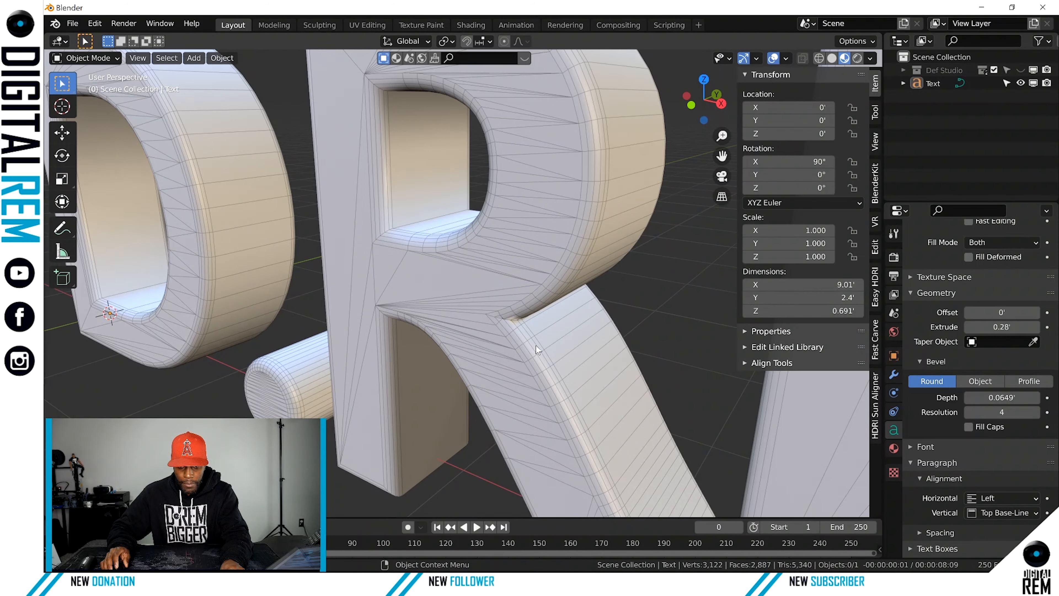
pyautogui.scroll(-3, 535, 345)
pyautogui.moveTo(511, 346); pyautogui.dragTo(595, 357, button='middle')
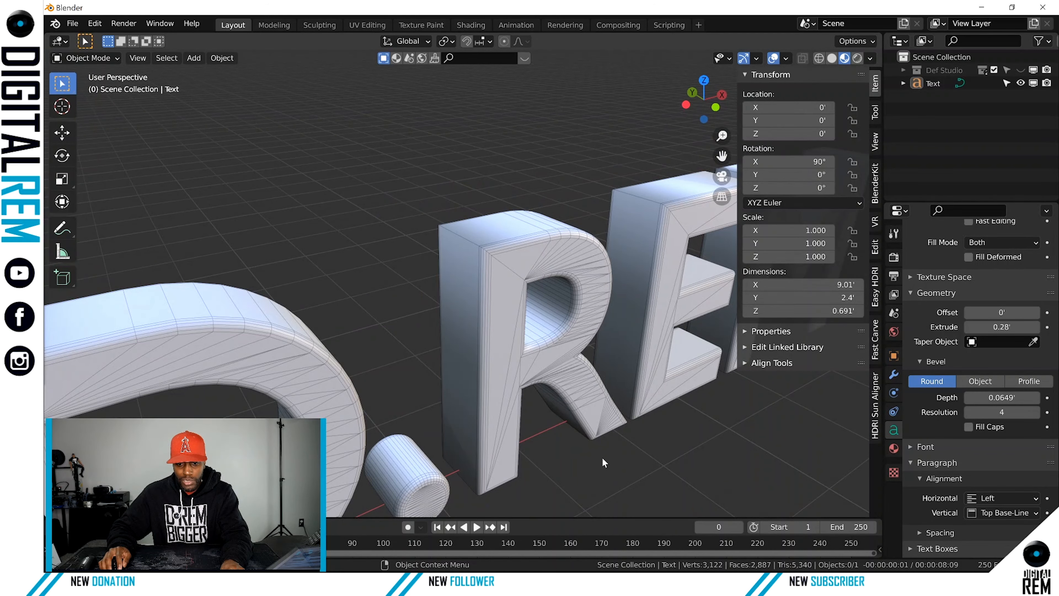
pyautogui.keyDown('shift'); pyautogui.moveTo(605, 462); pyautogui.dragTo(521, 395, button='middle'); pyautogui.keyUp('shift')
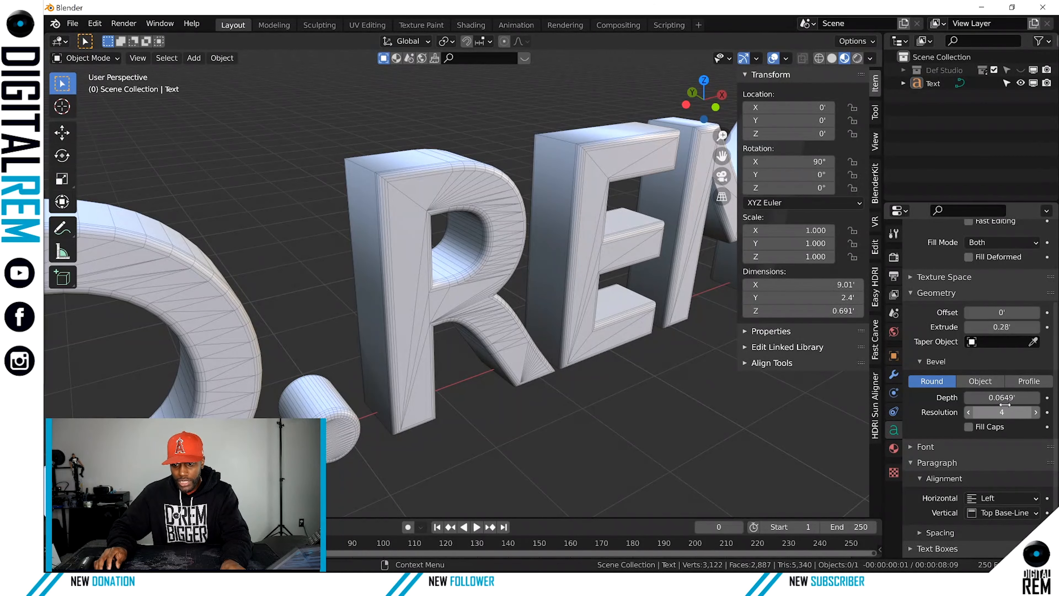
# Set the text's Round bevel depth to about 0.0693' and check the letters' edges from several angles
pyautogui.moveTo(1002, 397); pyautogui.dragTo(967, 399)
pyautogui.moveTo(546, 332); pyautogui.dragTo(655, 372, button='middle')
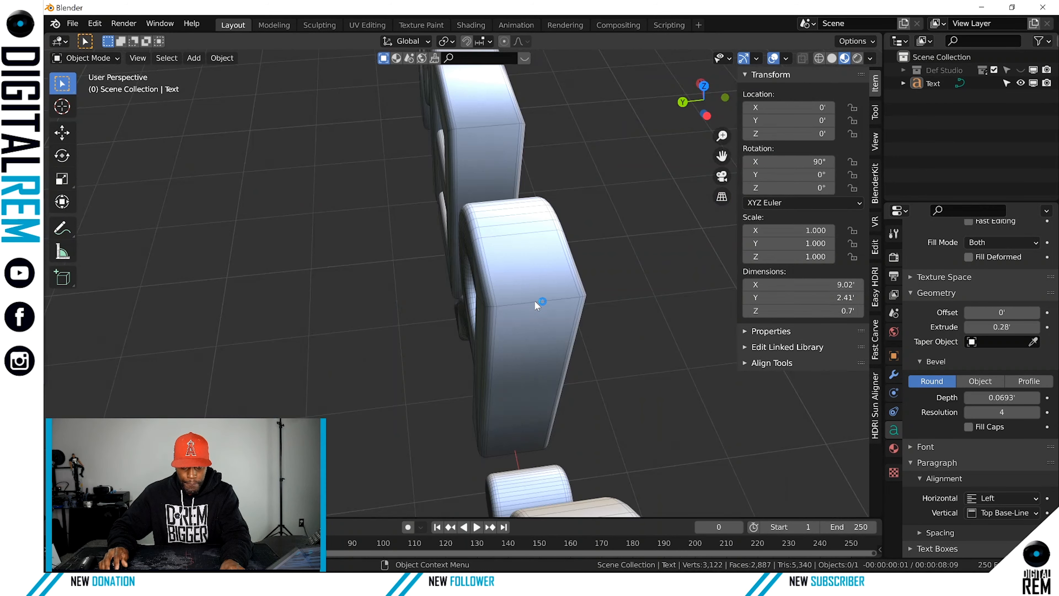
pyautogui.scroll(1, 534, 301)
pyautogui.moveTo(542, 308); pyautogui.dragTo(453, 311, button='middle')
pyautogui.scroll(-4, 452, 307)
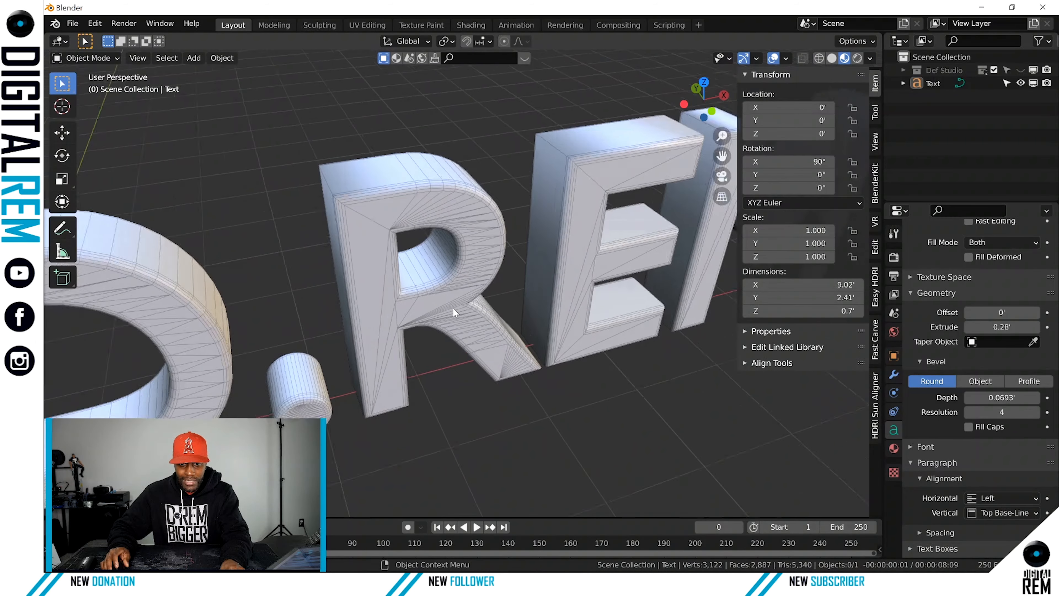
pyautogui.moveTo(518, 339); pyautogui.dragTo(594, 389, button='middle')
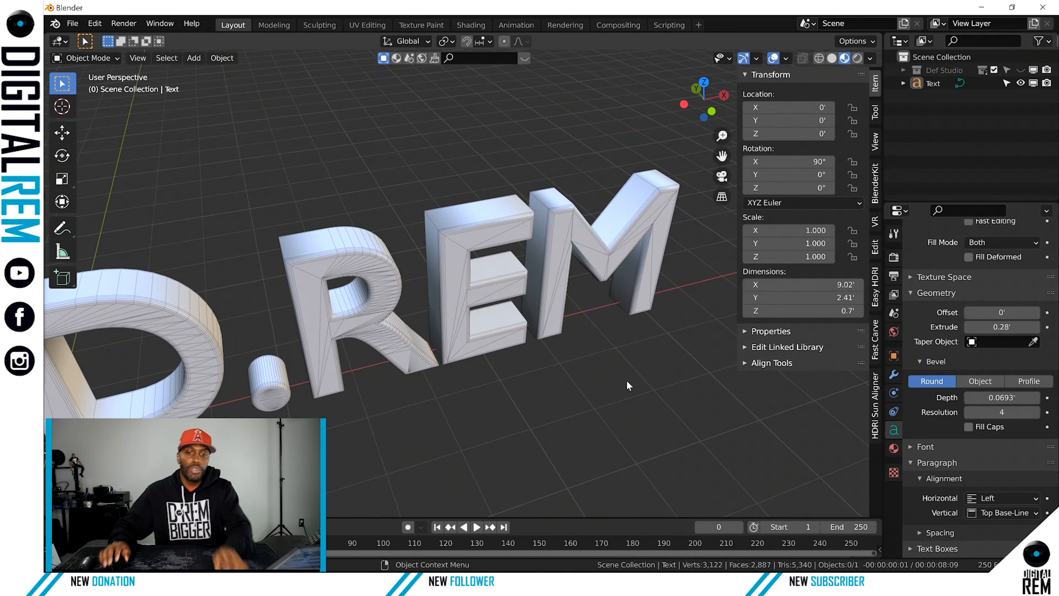
pyautogui.moveTo(569, 295); pyautogui.dragTo(592, 353, button='middle')
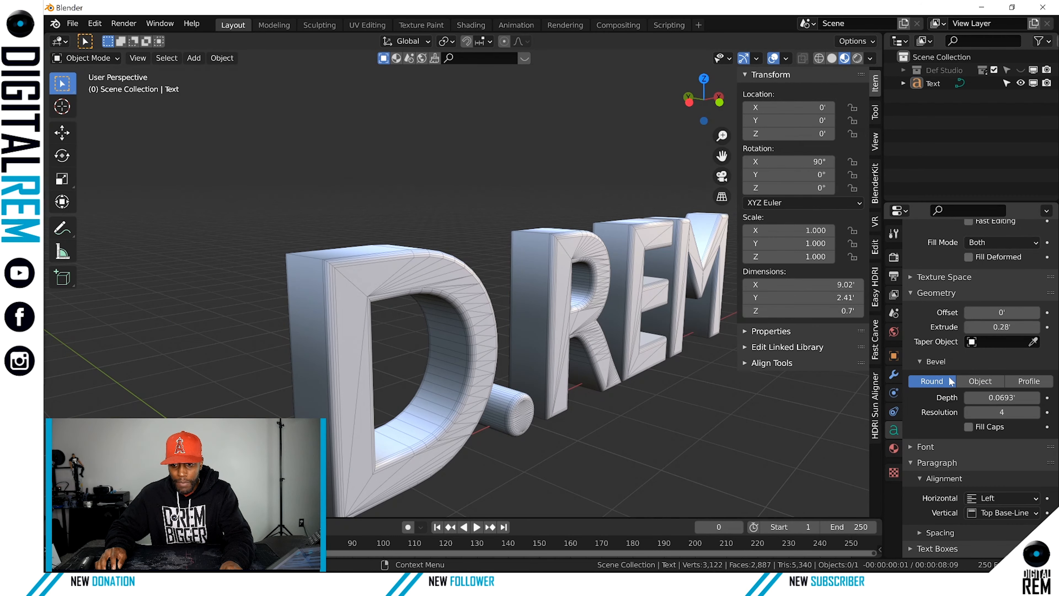
# Switch the text's bevel mode to Object and view the letters from an angle
pyautogui.click(981, 381)
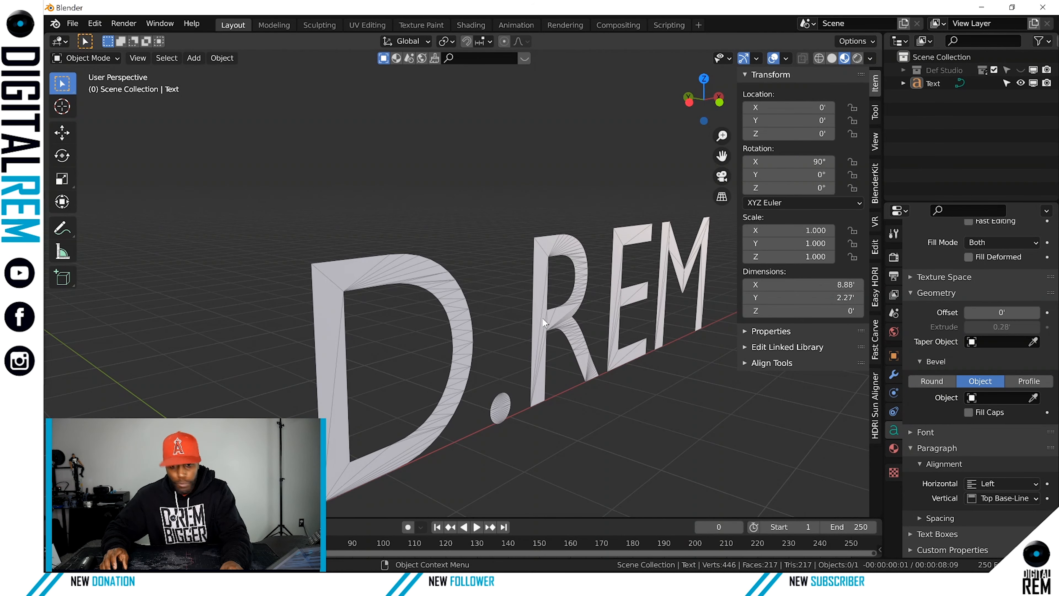
pyautogui.moveTo(542, 317); pyautogui.dragTo(487, 333, button='middle')
pyautogui.scroll(-2, 470, 323)
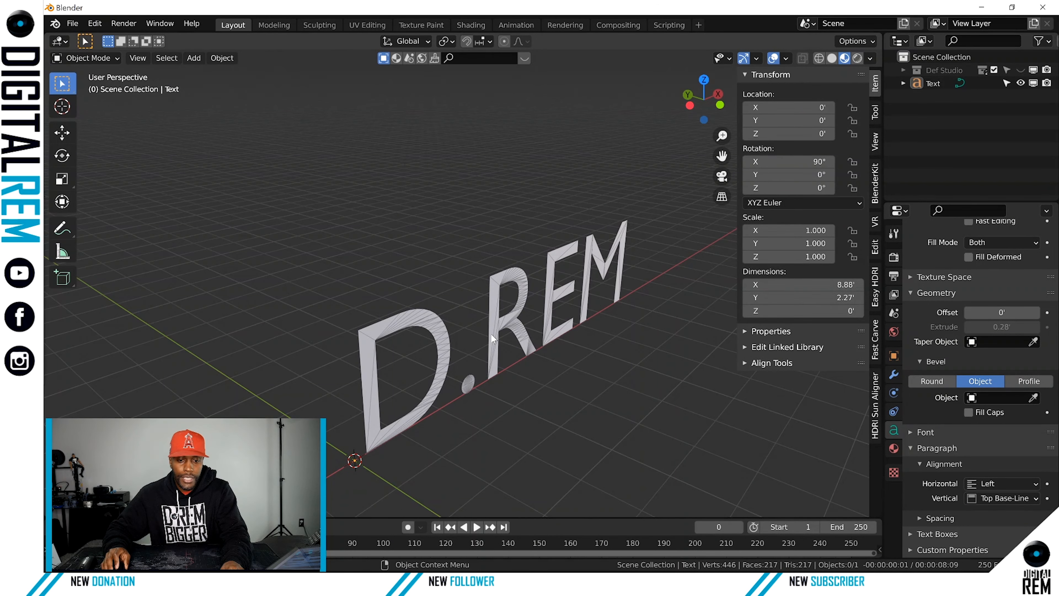
pyautogui.moveTo(556, 323); pyautogui.dragTo(605, 346, button='middle')
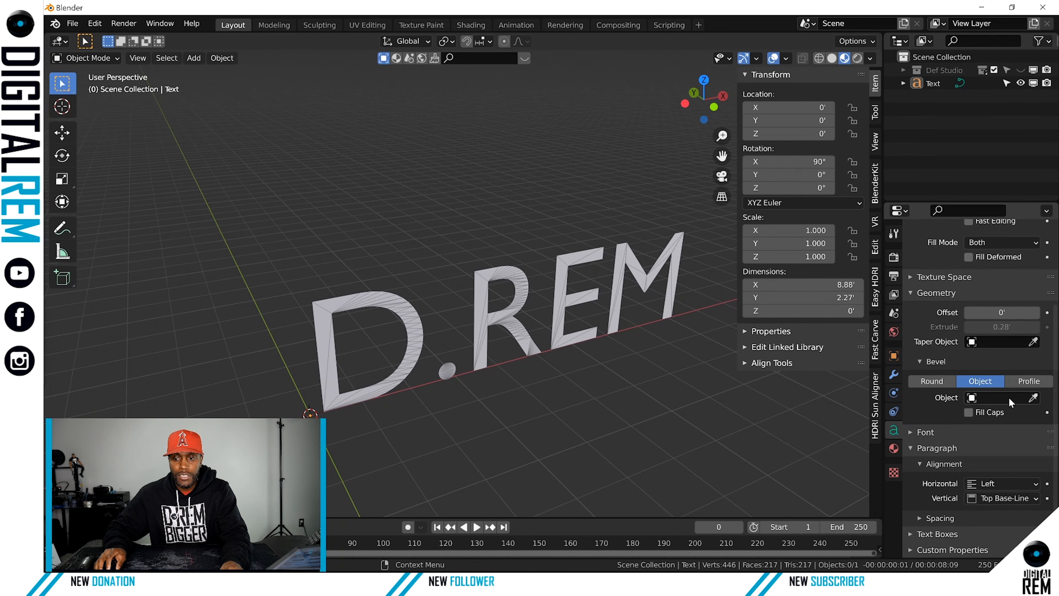
# Add a Bezier curve at the world origin and rotate it 90° around the Z axis
pyautogui.click(194, 58)
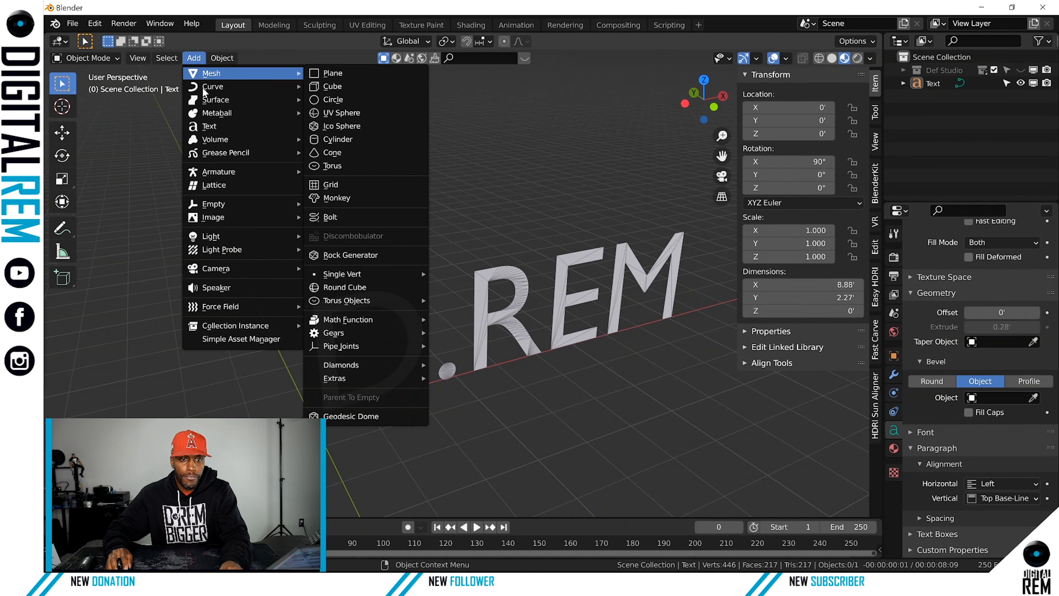
pyautogui.moveTo(287, 92)
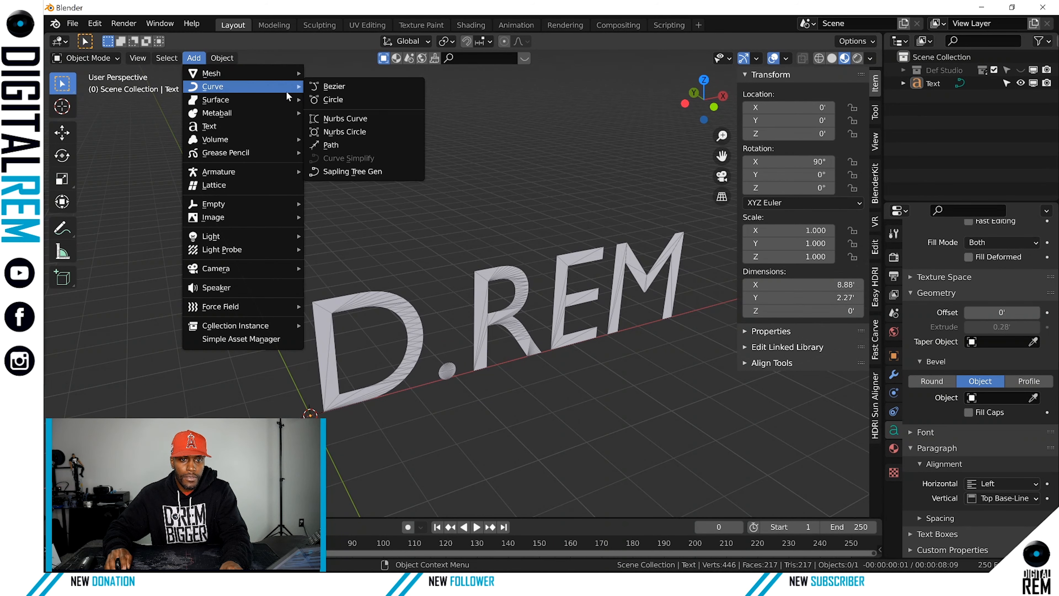
pyautogui.click(342, 86)
pyautogui.moveTo(298, 356); pyautogui.dragTo(330, 438, button='middle')
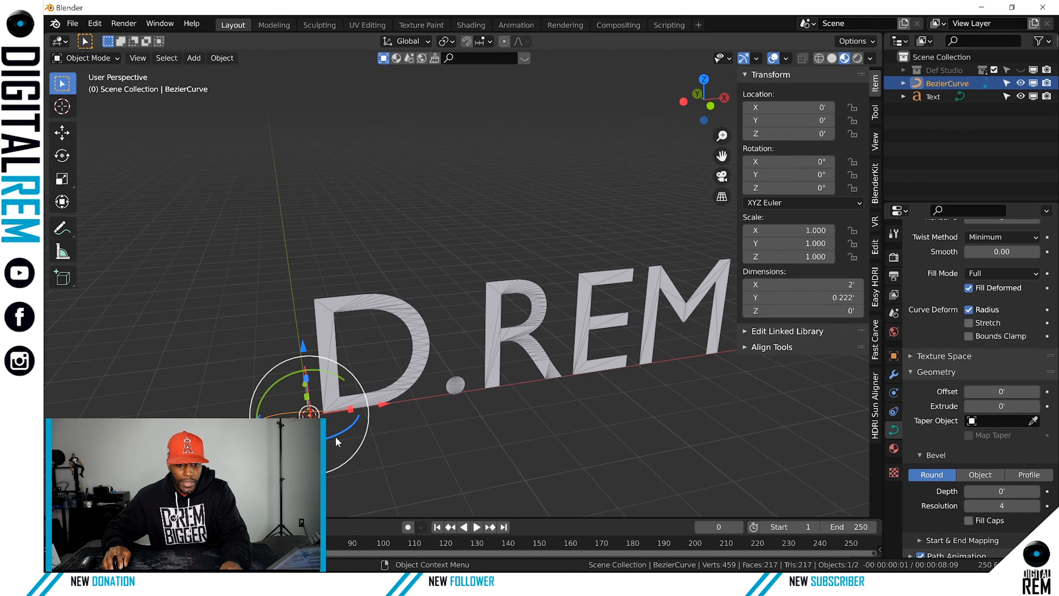
pyautogui.moveTo(335, 433); pyautogui.dragTo(353, 421)
pyautogui.write('90')
pyautogui.press('Return')
# Enter Edit Mode on the Bezier curve and straighten it by scaling the handles of both end points to 0
pyautogui.moveTo(354, 422); pyautogui.dragTo(435, 412, button='middle')
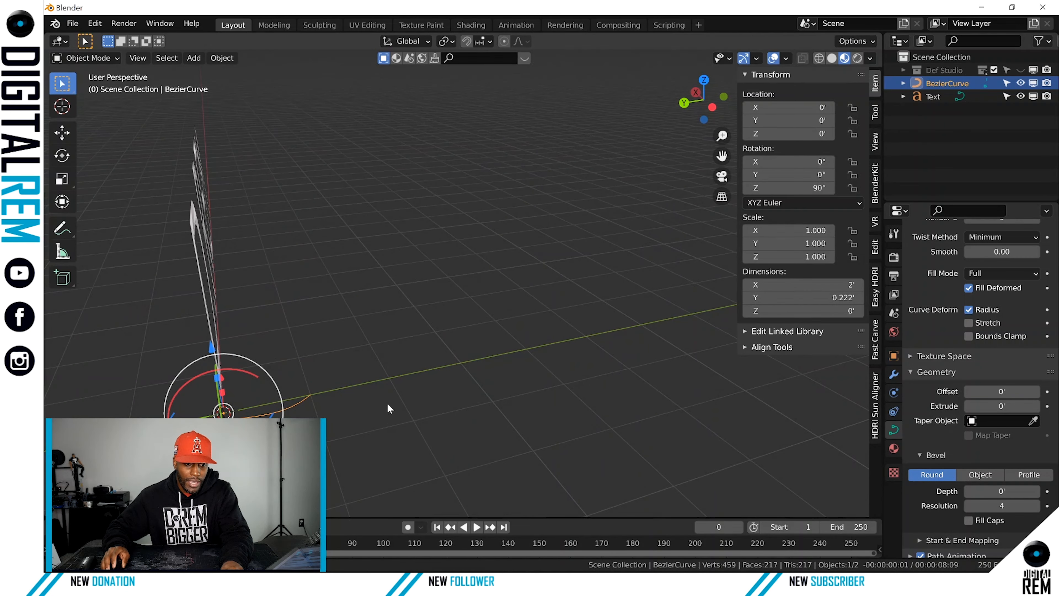
pyautogui.press('KP_Decimal')
pyautogui.moveTo(467, 370); pyautogui.dragTo(432, 277, button='middle')
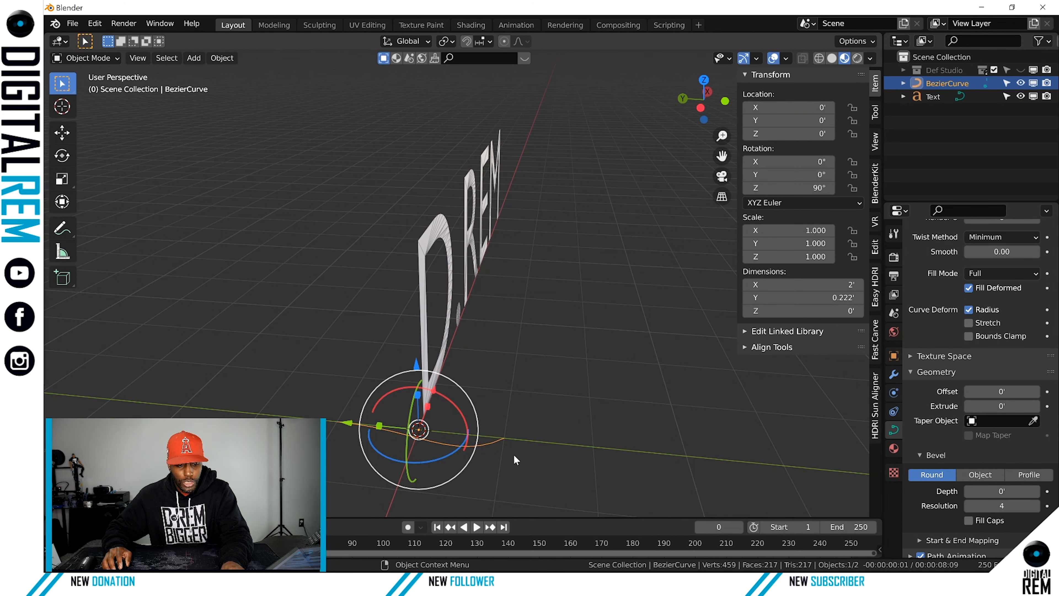
pyautogui.press('Tab')
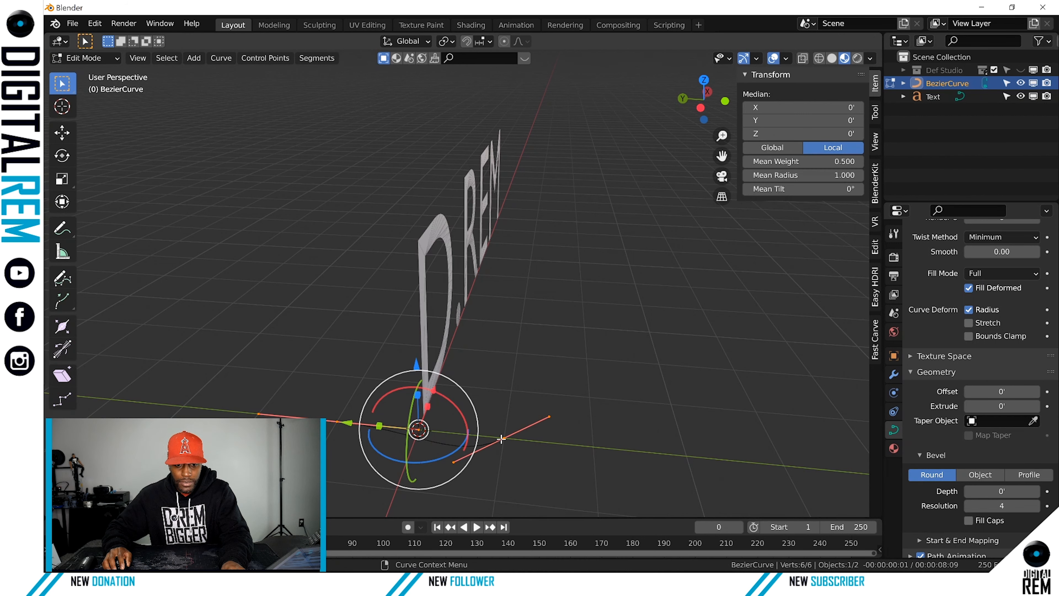
pyautogui.click(504, 438)
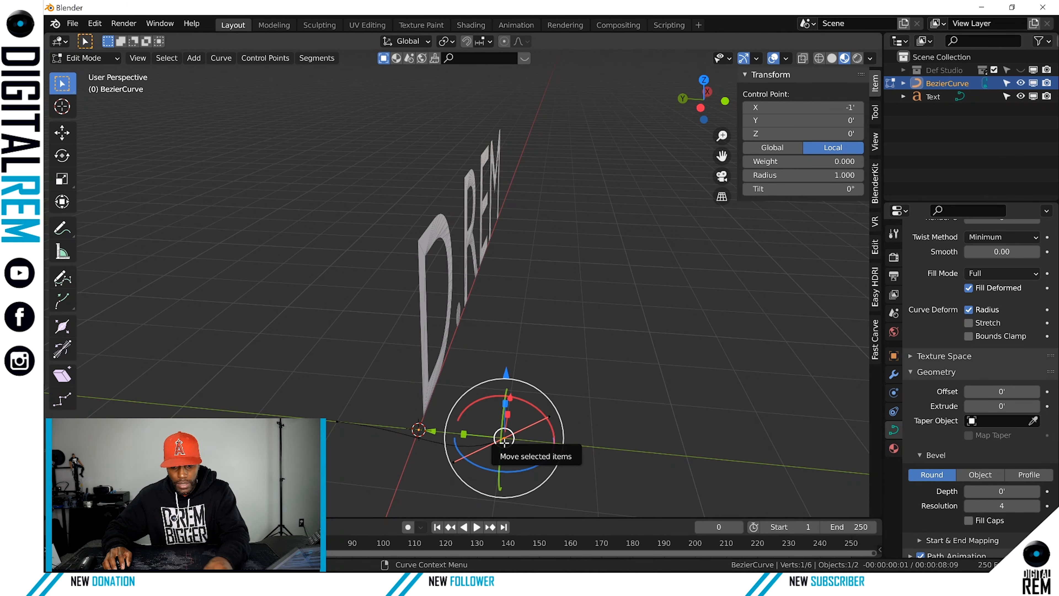
pyautogui.press('s')
pyautogui.press('0')
pyautogui.press('Return')
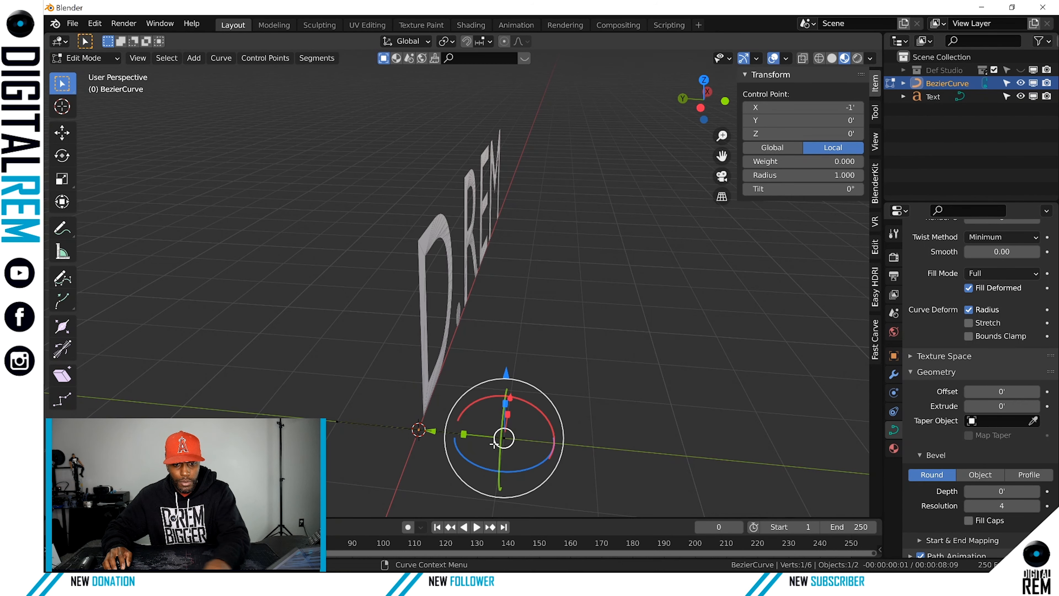
pyautogui.click(337, 421)
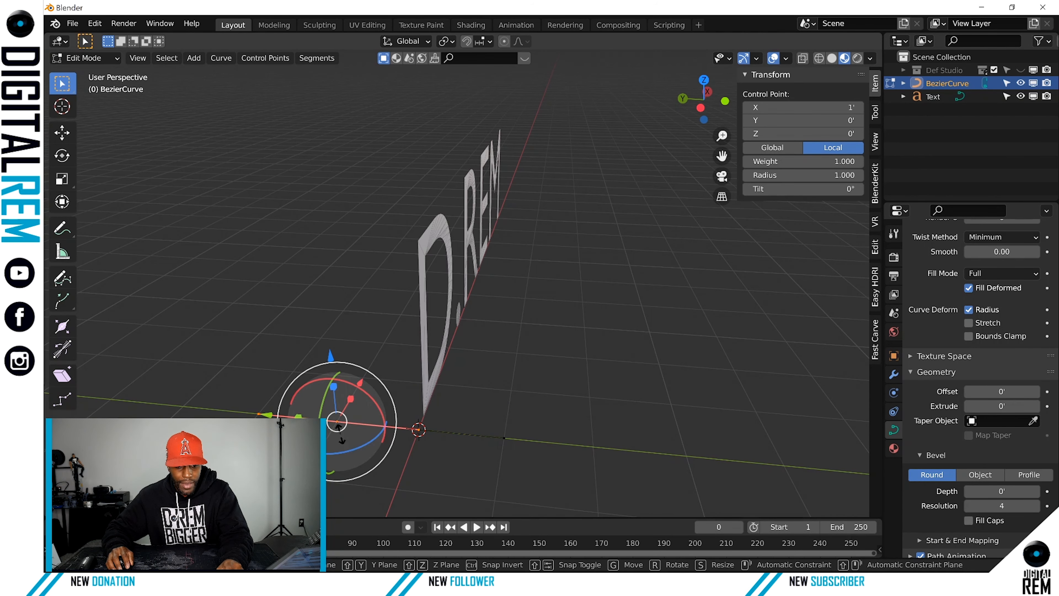
pyautogui.press('s')
pyautogui.press('0')
pyautogui.press('Return')
# Subdivide the entire straightened curve once, and clear the selection
pyautogui.moveTo(497, 421); pyautogui.dragTo(568, 351, button='middle')
pyautogui.press('a')
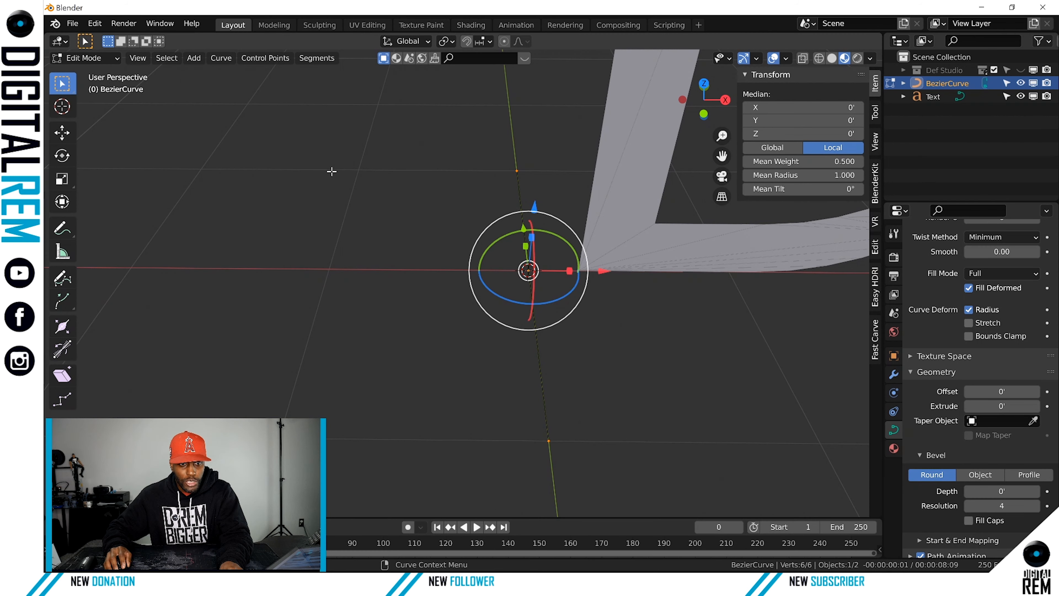
pyautogui.click(304, 61)
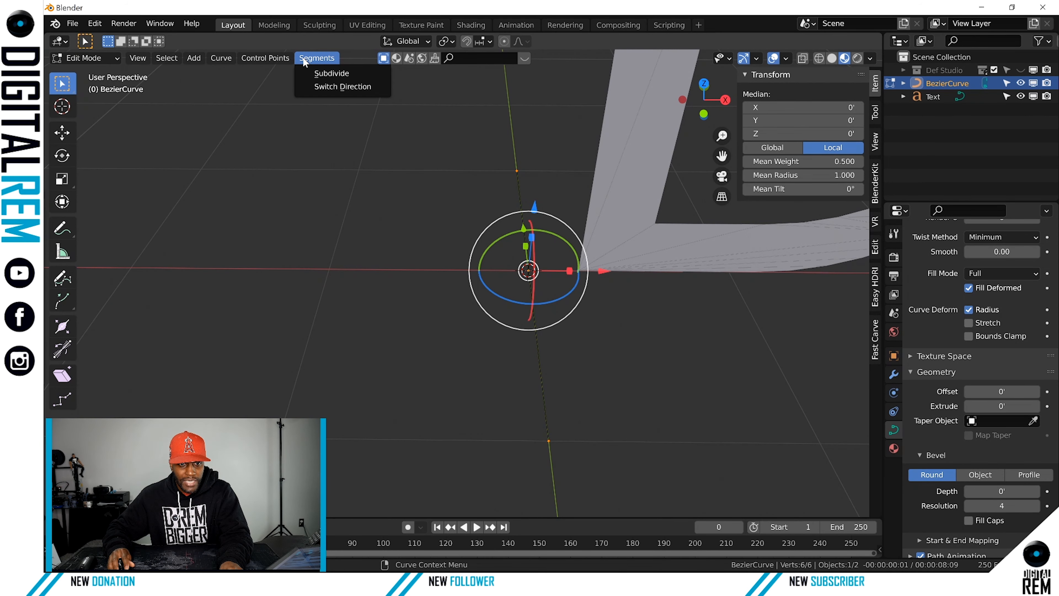
pyautogui.click(317, 73)
pyautogui.hotkey('alt', 'a')
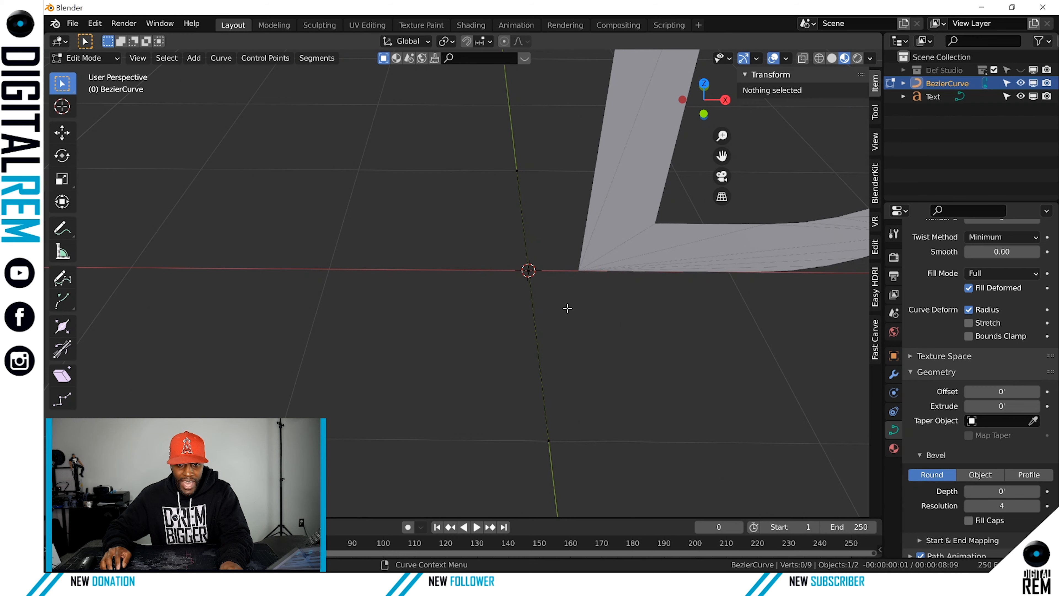
# Bow the Bezier curve by moving its middle control point about 0.159' along negative X, and return to Object Mode
pyautogui.click(521, 269)
pyautogui.press('g')
pyautogui.press('y')
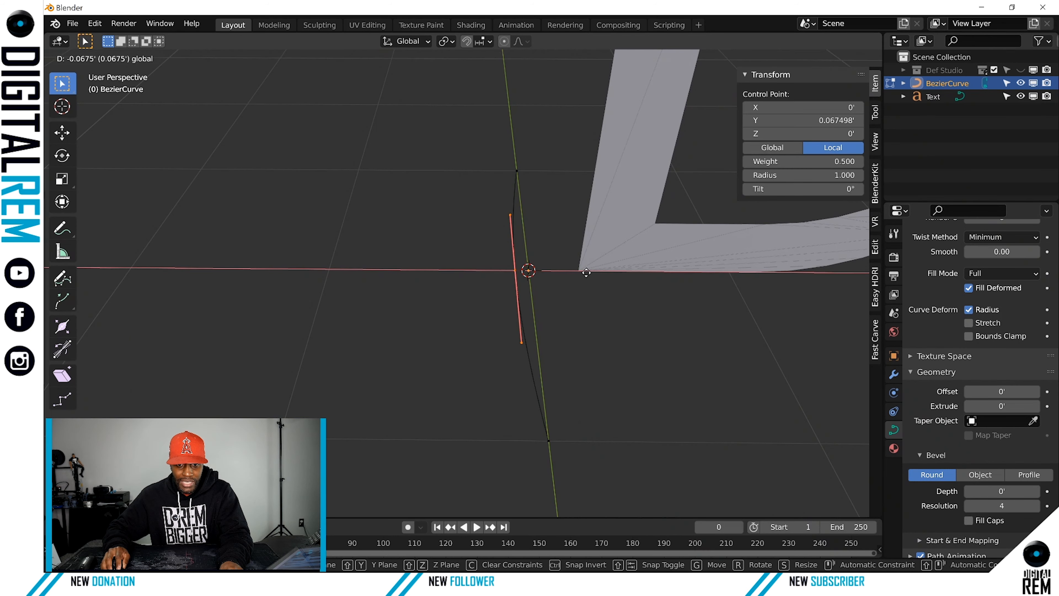
pyautogui.click(583, 284)
pyautogui.moveTo(614, 307); pyautogui.dragTo(643, 309, button='middle')
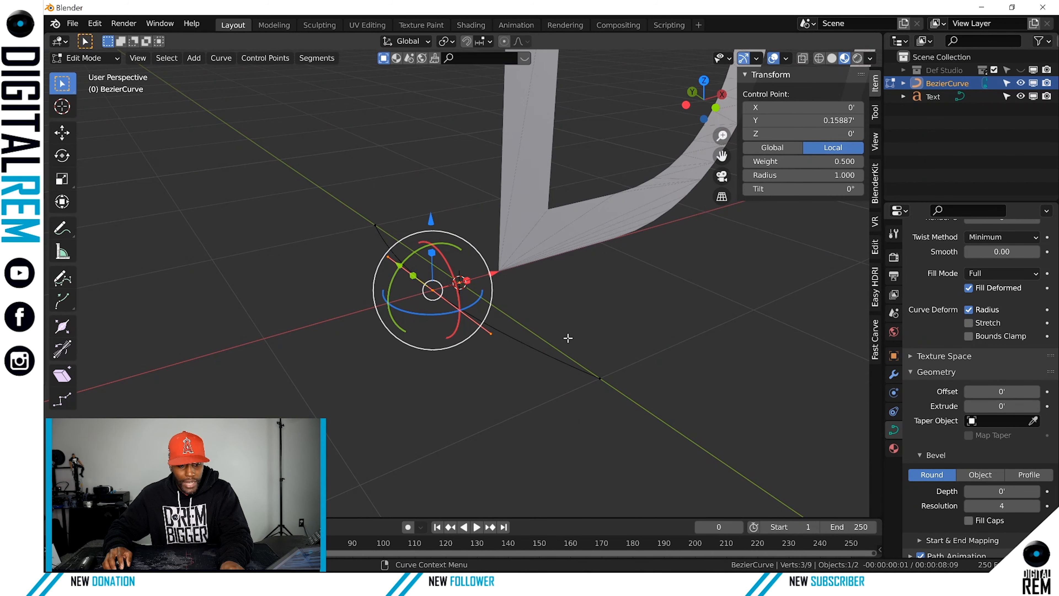
pyautogui.hotkey('ctrl', 'Tab')
pyautogui.click(464, 344)
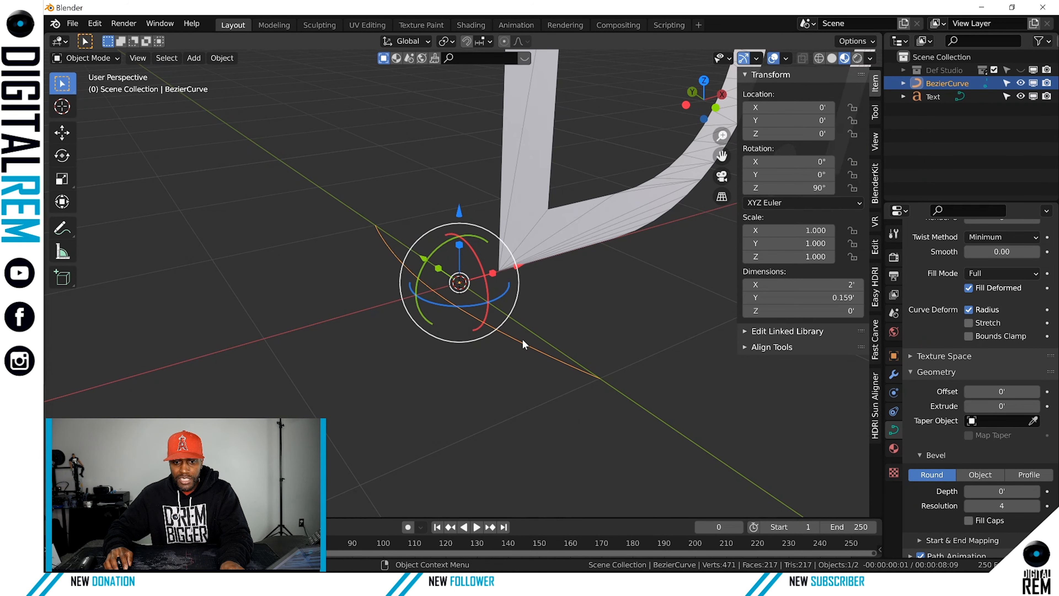
# Try to pick the Bezier curve as its own taper object
pyautogui.keyDown('shift'); pyautogui.moveTo(592, 210); pyautogui.dragTo(474, 344, button='middle'); pyautogui.keyUp('shift')
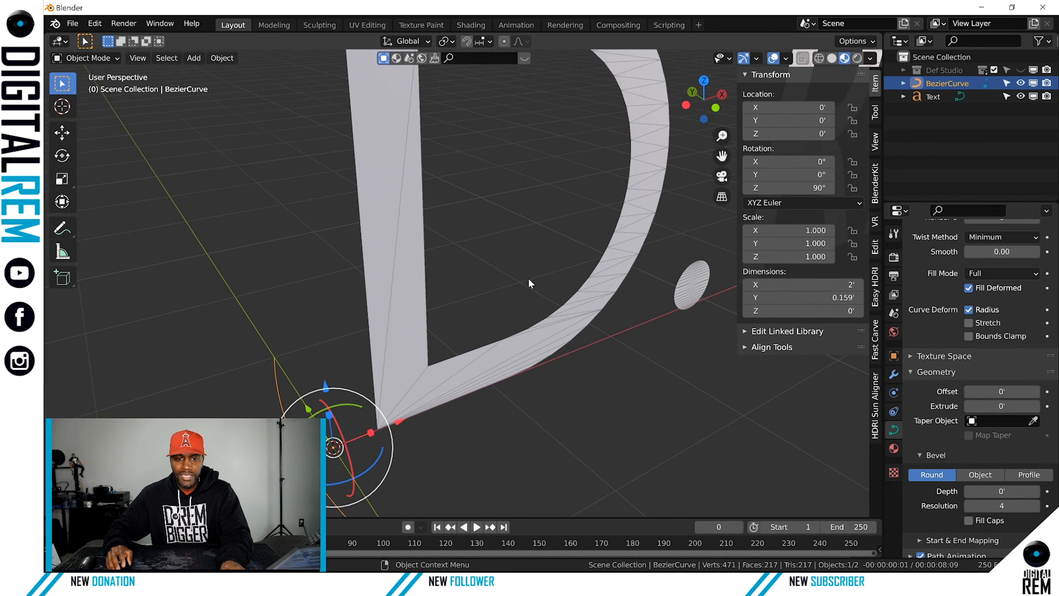
pyautogui.scroll(-5, 536, 274)
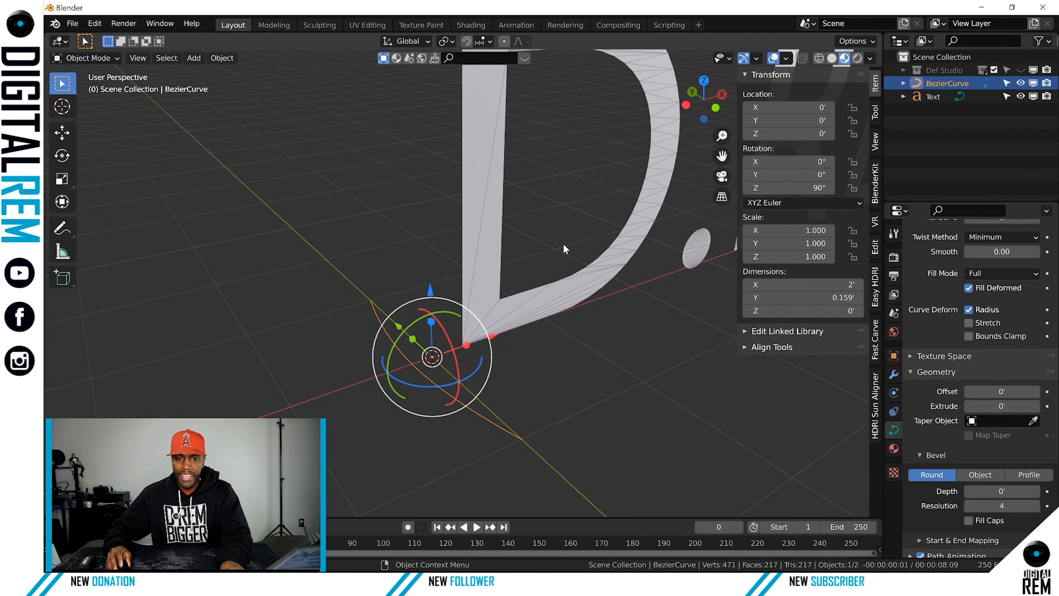
pyautogui.keyDown('shift'); pyautogui.moveTo(583, 253); pyautogui.dragTo(453, 296, button='middle'); pyautogui.keyUp('shift')
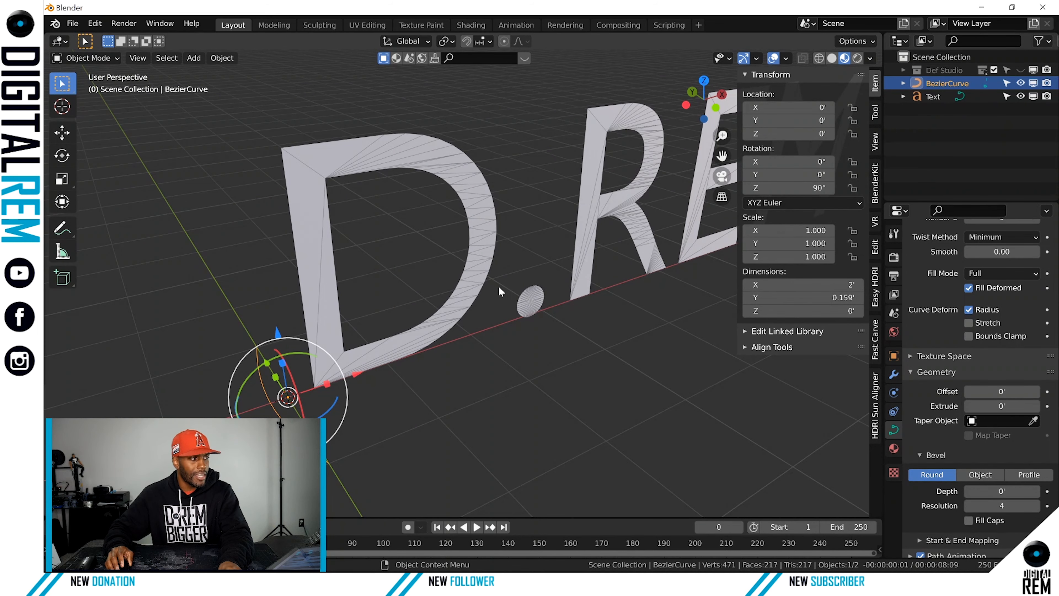
pyautogui.scroll(3, 500, 286)
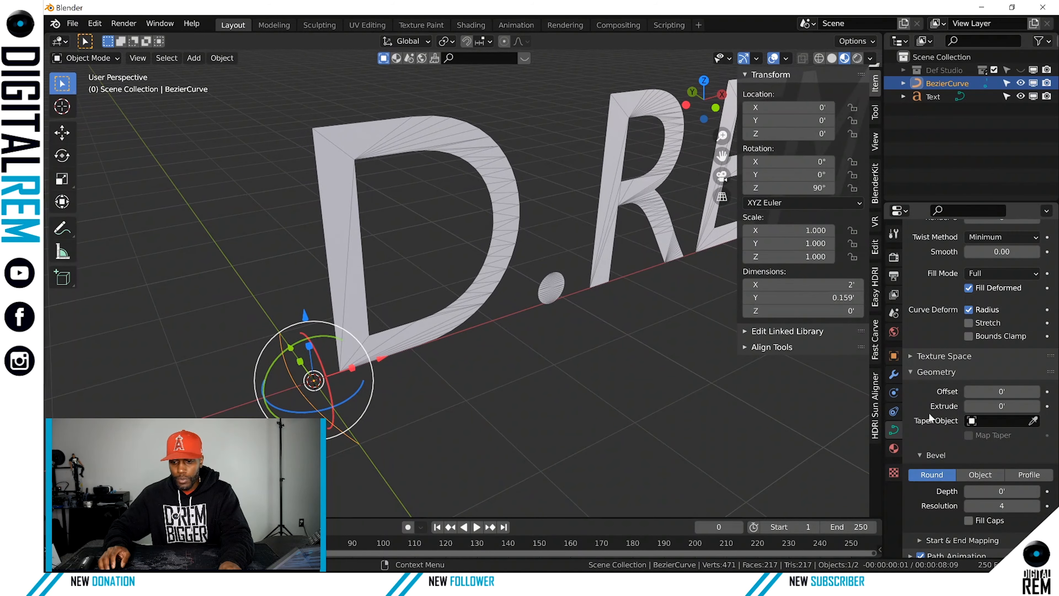
pyautogui.moveTo(559, 342); pyautogui.dragTo(558, 327, button='middle')
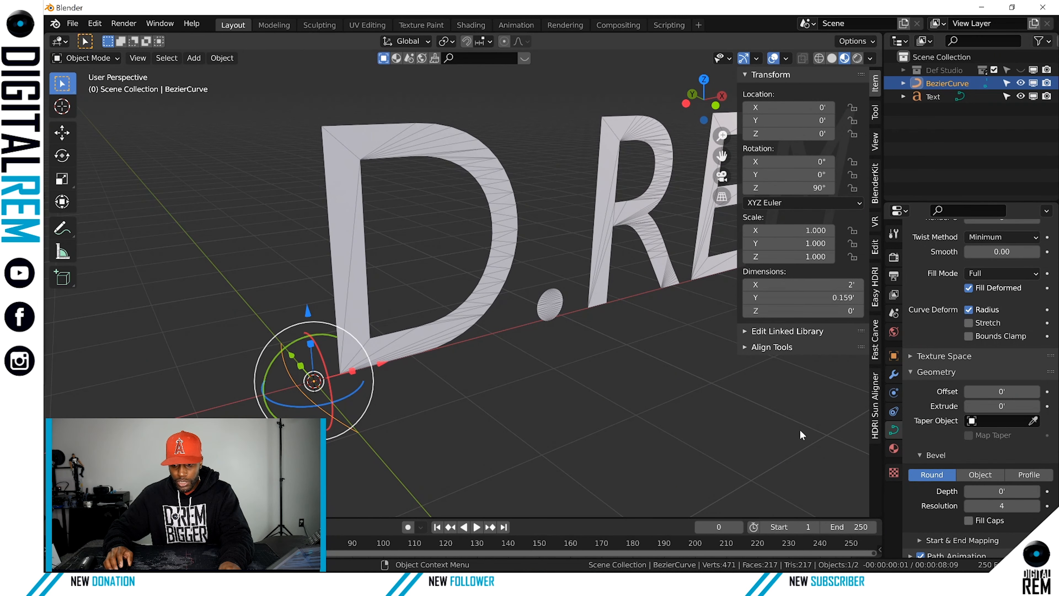
pyautogui.click(1033, 419)
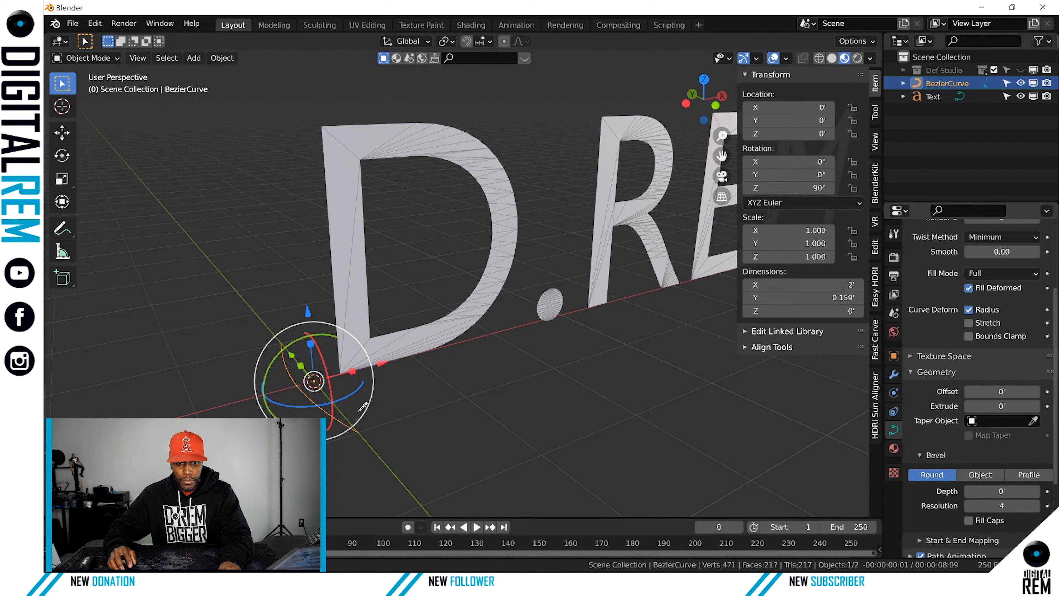
pyautogui.click(340, 423)
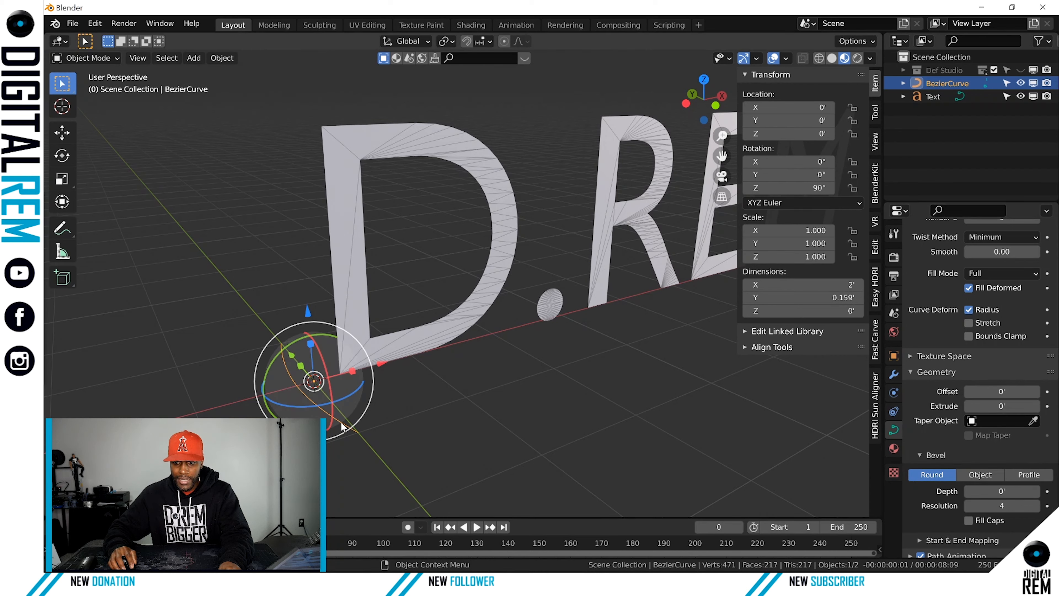
pyautogui.click(1035, 421)
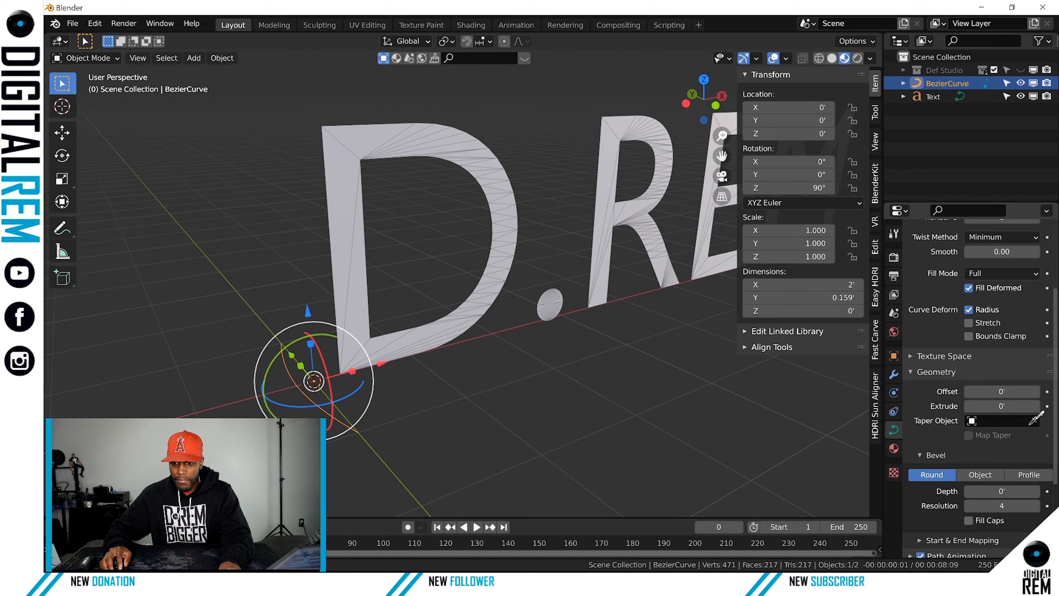
pyautogui.press('Escape')
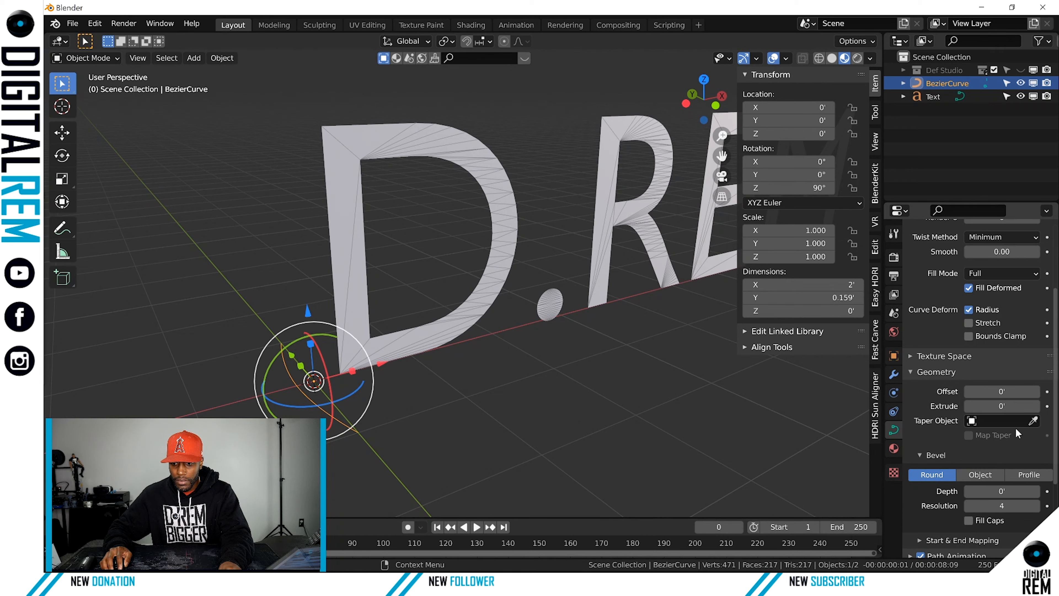
# Set the Bezier curve's bevel mode to Object and try to pick the curve itself as its bevel object
pyautogui.click(990, 475)
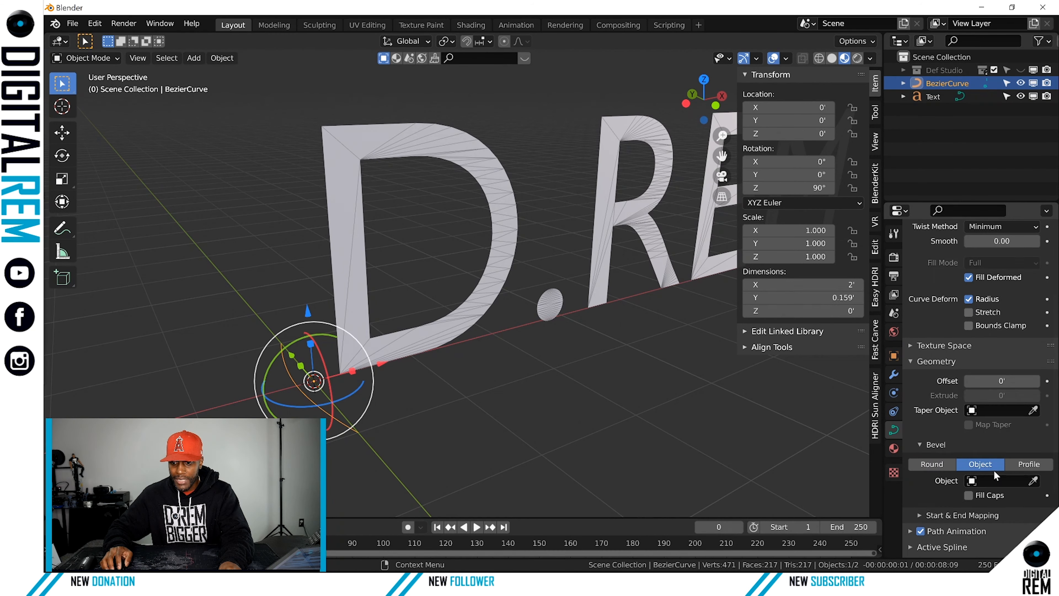
pyautogui.click(1033, 481)
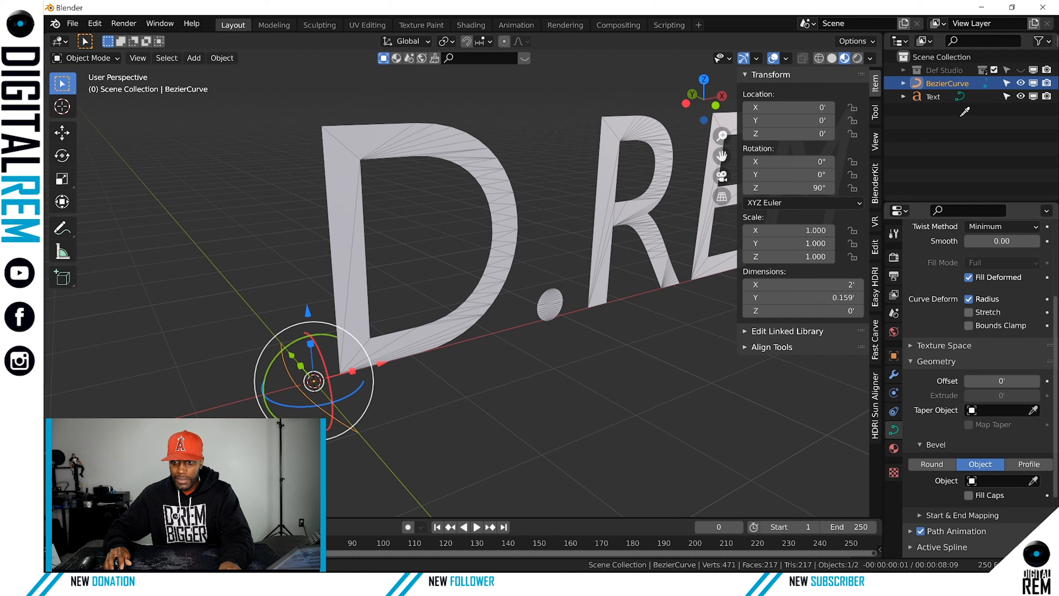
pyautogui.click(940, 84)
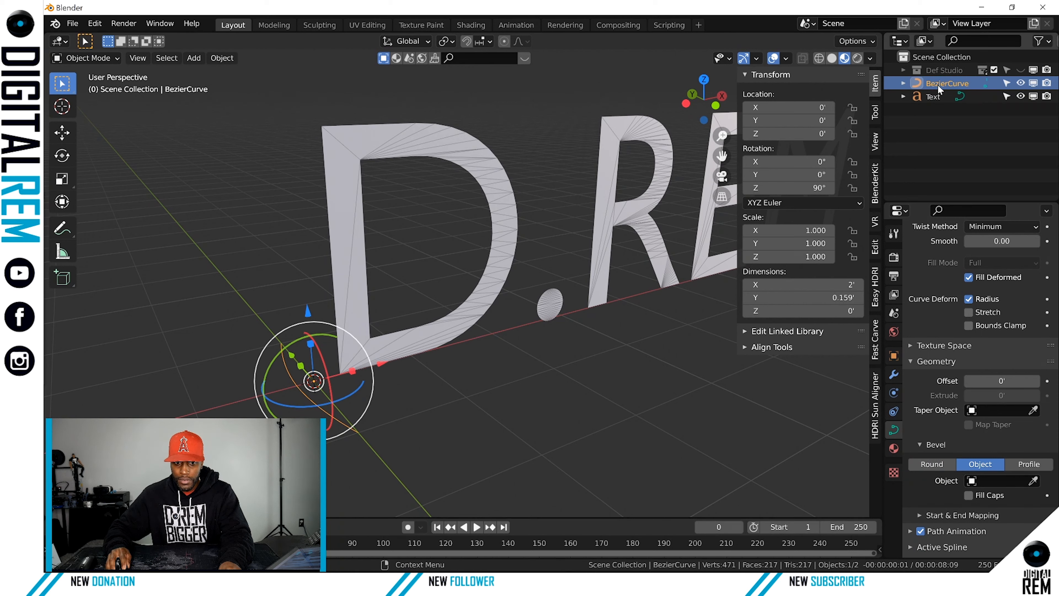
pyautogui.click(452, 371)
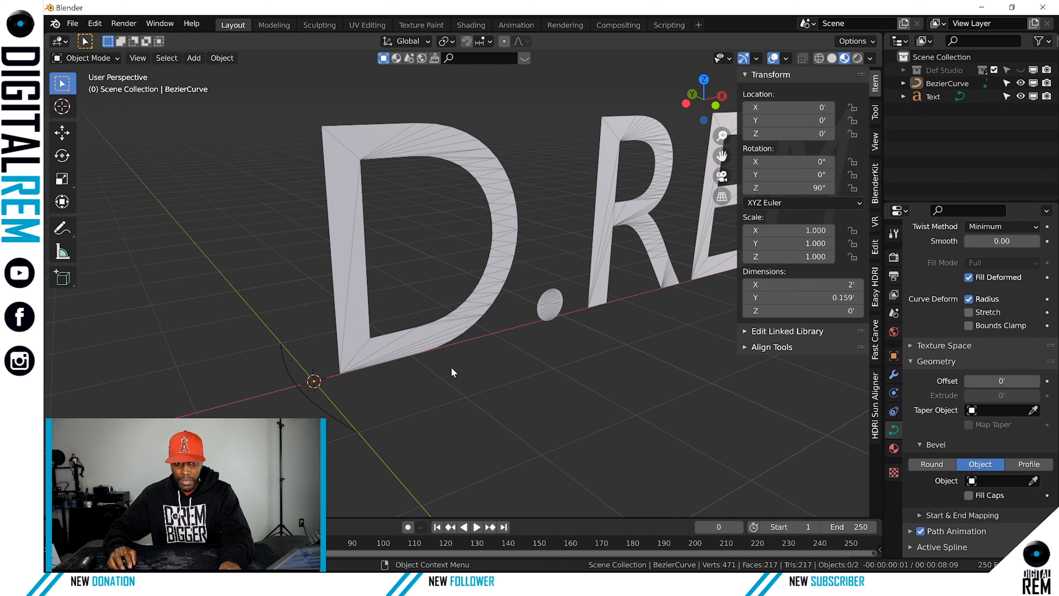
pyautogui.click(1033, 481)
pyautogui.click(920, 81)
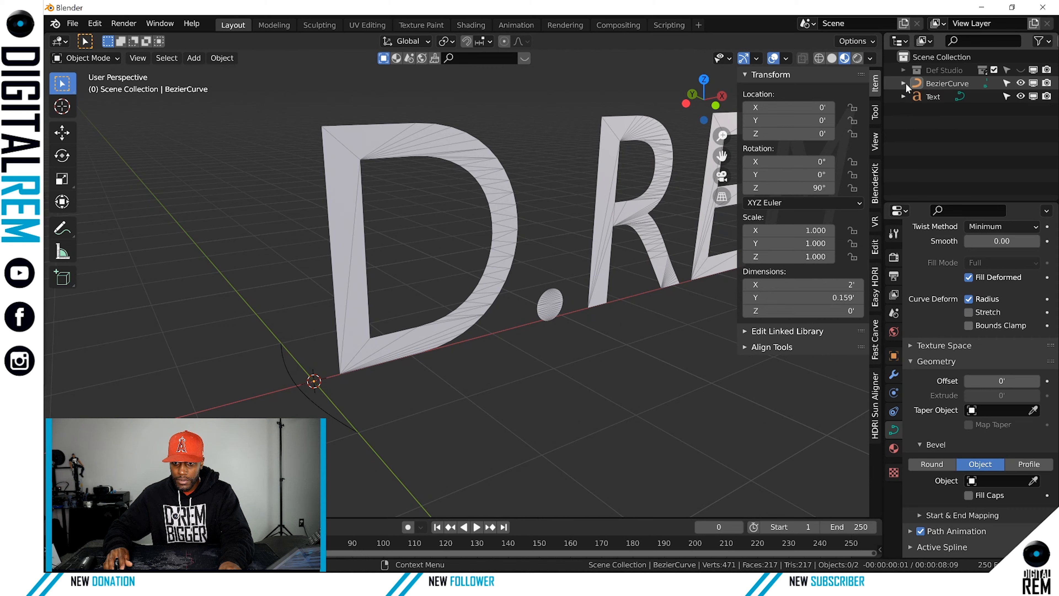
pyautogui.click(904, 83)
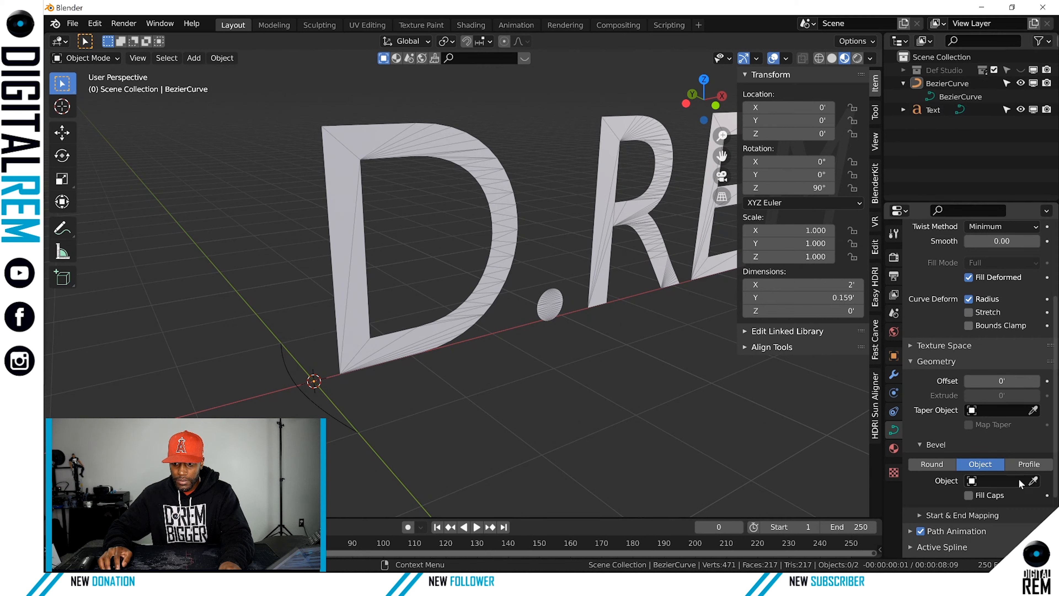
pyautogui.click(1032, 481)
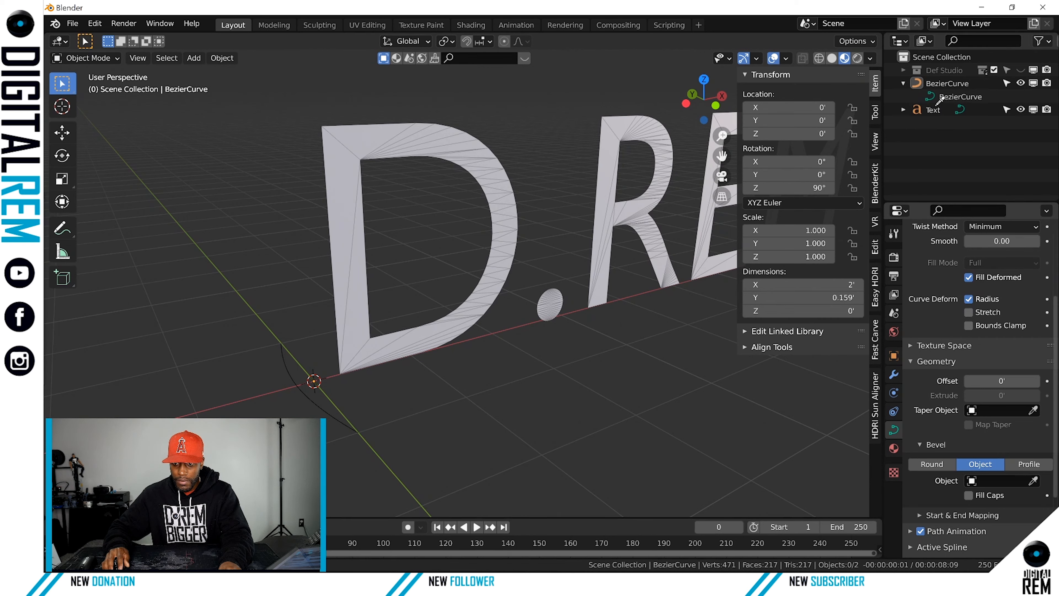
pyautogui.click(974, 482)
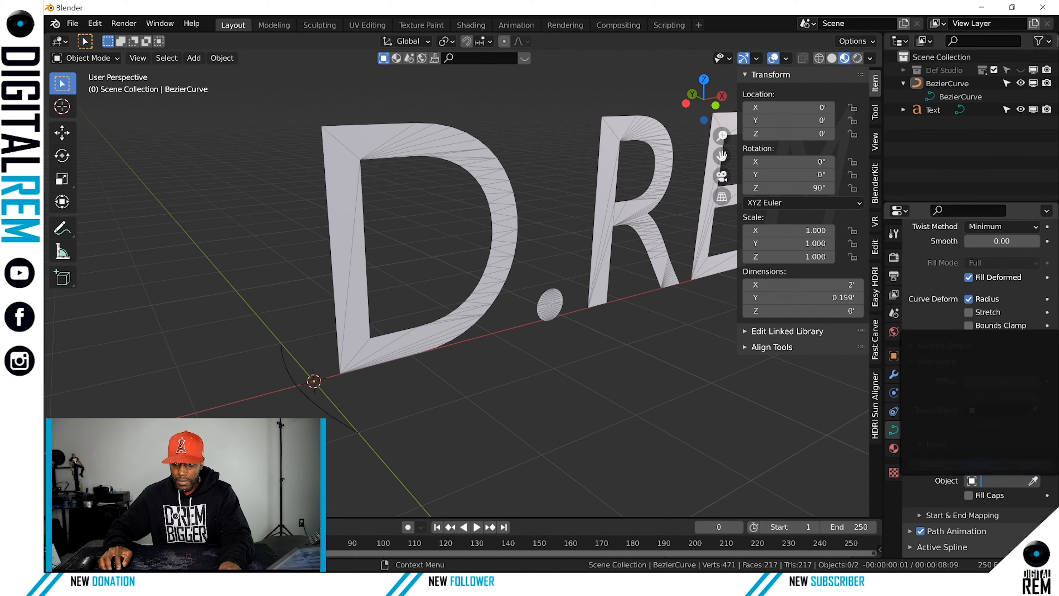
pyautogui.click(1033, 480)
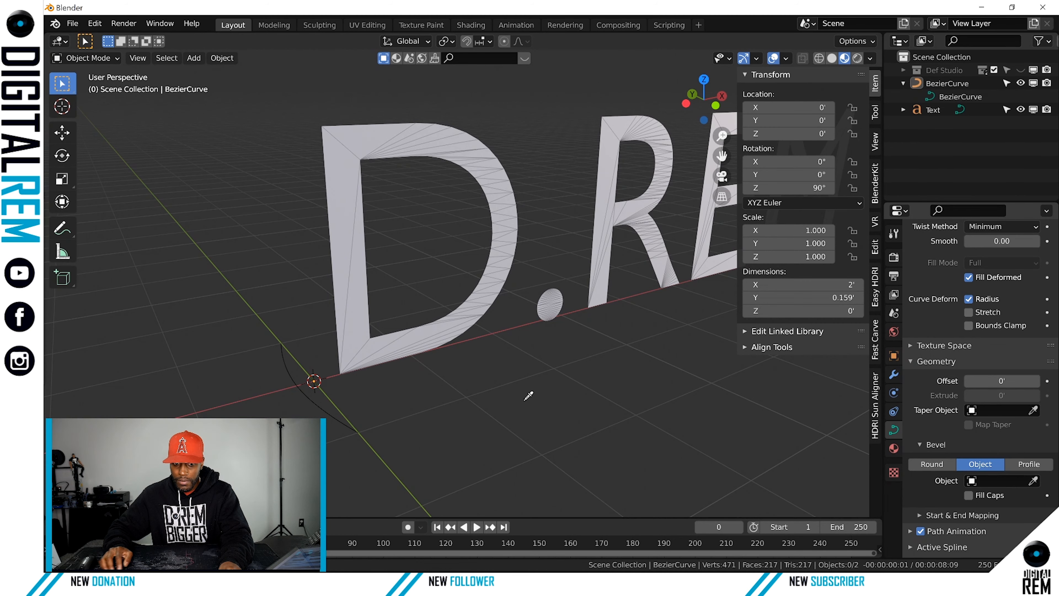
pyautogui.click(312, 397)
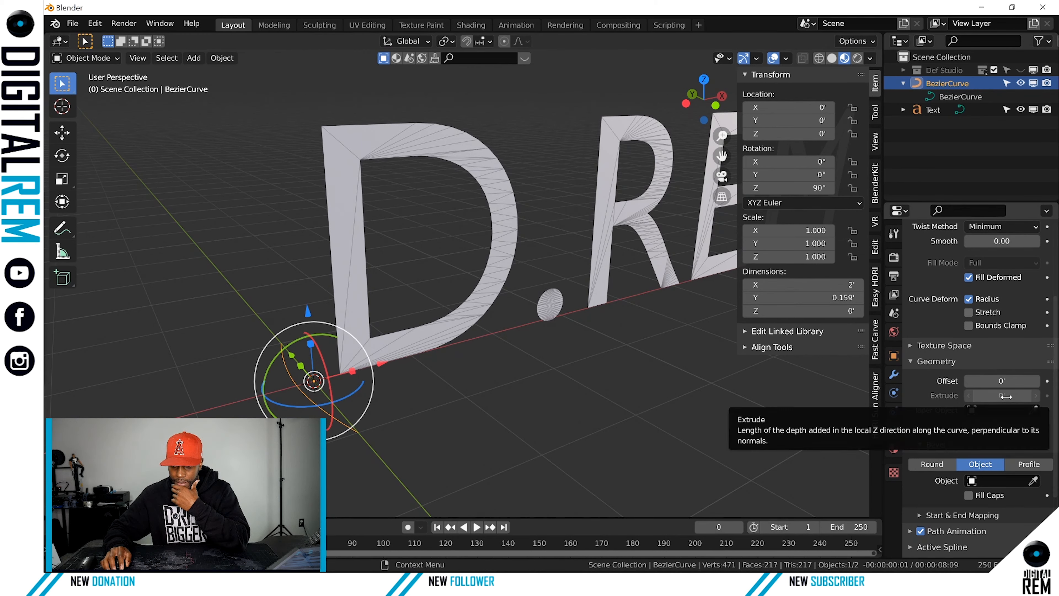
# Try a 0.00242' extrude on the Bezier curve, and restore its Round bevel mode and 0' extrude
pyautogui.moveTo(1001, 395); pyautogui.dragTo(1004, 395)
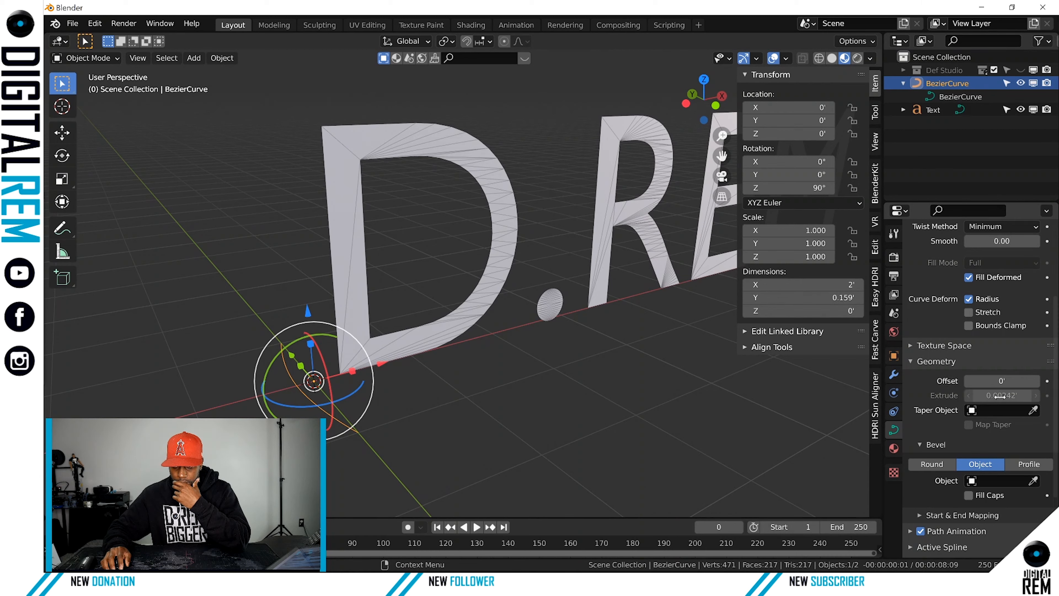
pyautogui.click(943, 463)
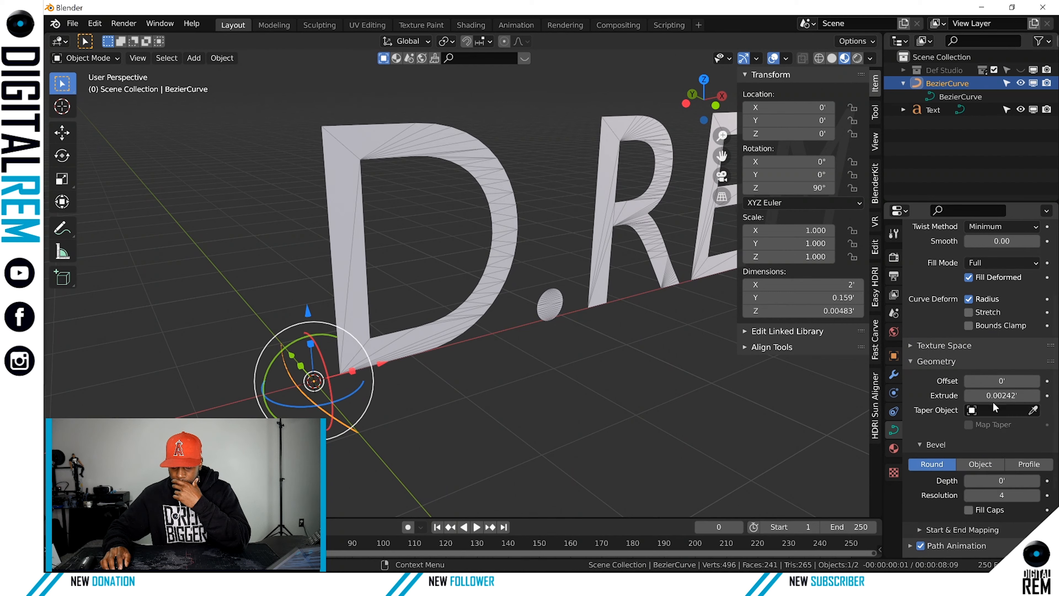
pyautogui.moveTo(996, 396)
pyautogui.mouseDown()
pyautogui.moveTo(1013, 396)
pyautogui.moveTo(987, 396)
pyautogui.mouseUp()
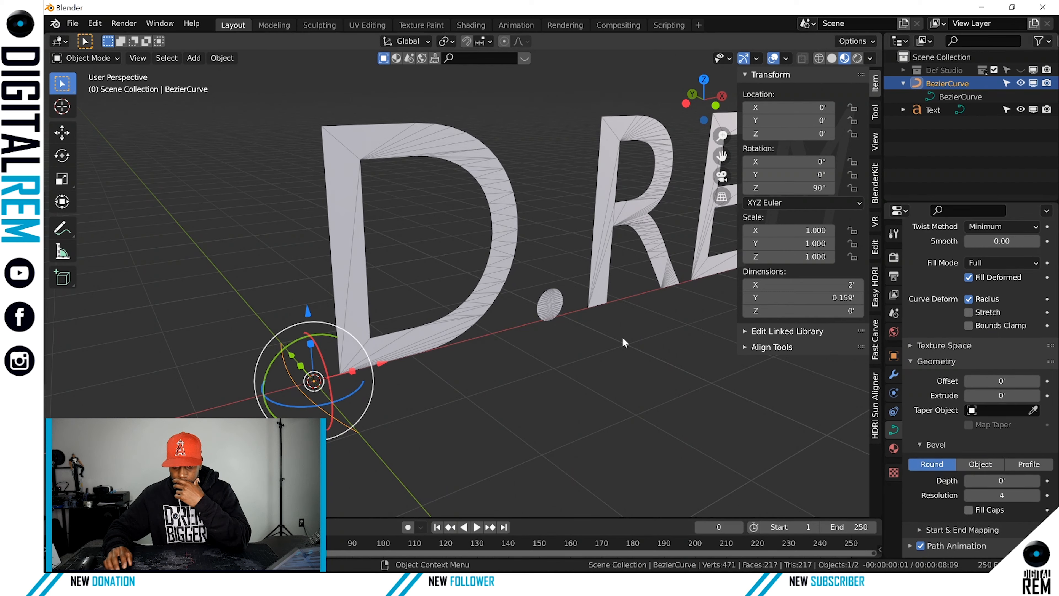
# Select the D.REM text and assign BezierCurve as its bevel object
pyautogui.scroll(-2, 595, 335)
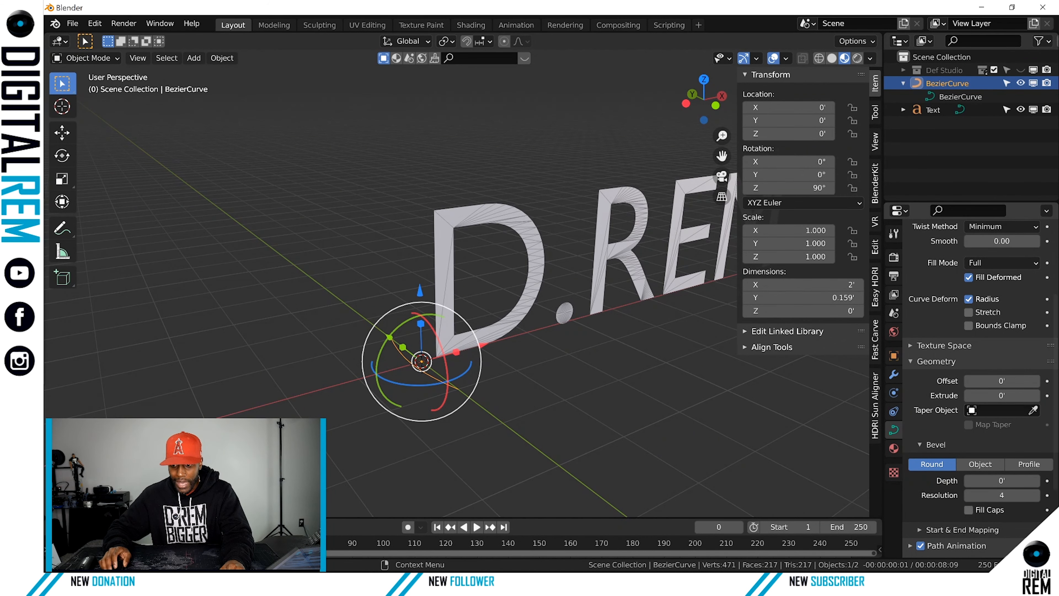
pyautogui.click(521, 321)
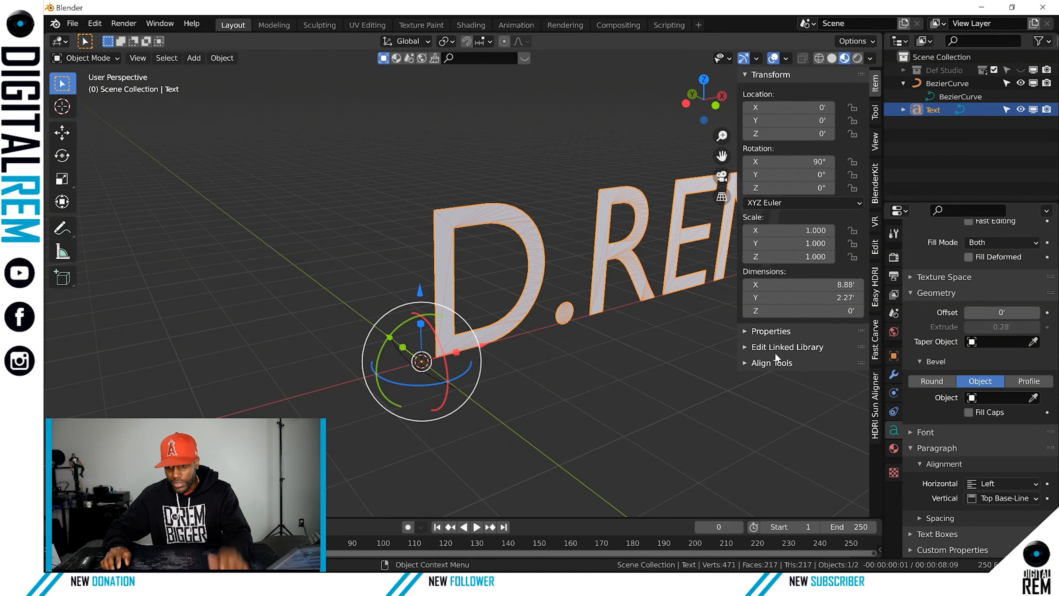
pyautogui.click(951, 97)
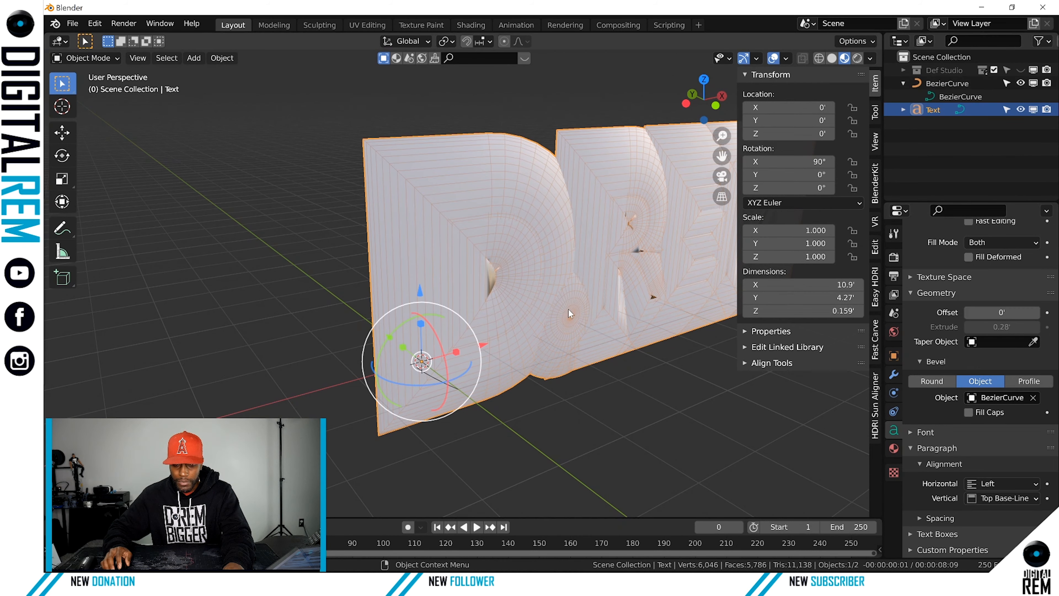
pyautogui.moveTo(563, 334); pyautogui.dragTo(530, 330, button='middle')
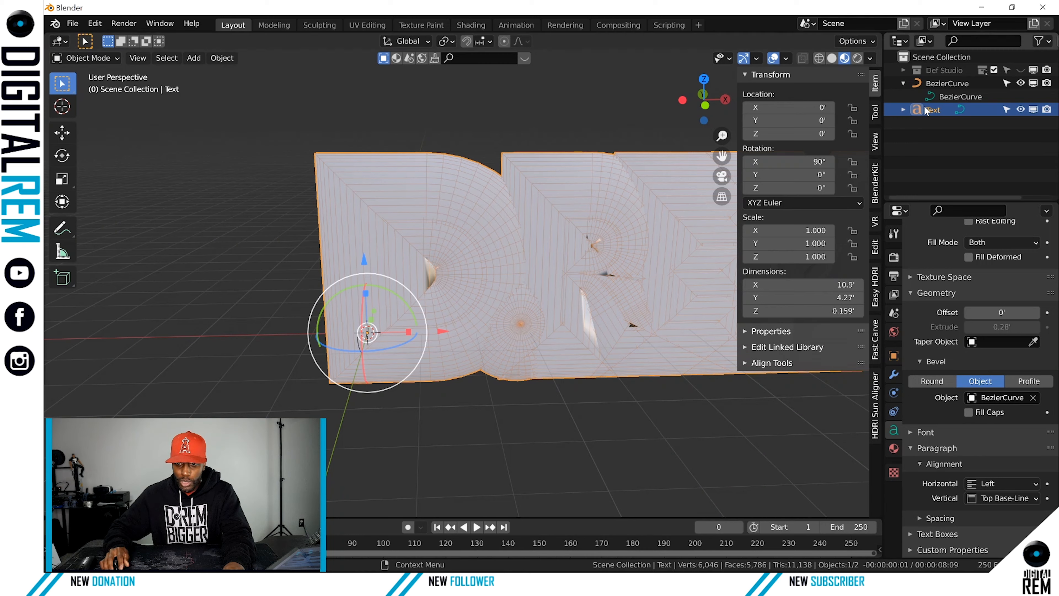
# Enter Edit Mode on the Bezier curve, select all its points, and move them about 0.56' along positive X
pyautogui.click(943, 82)
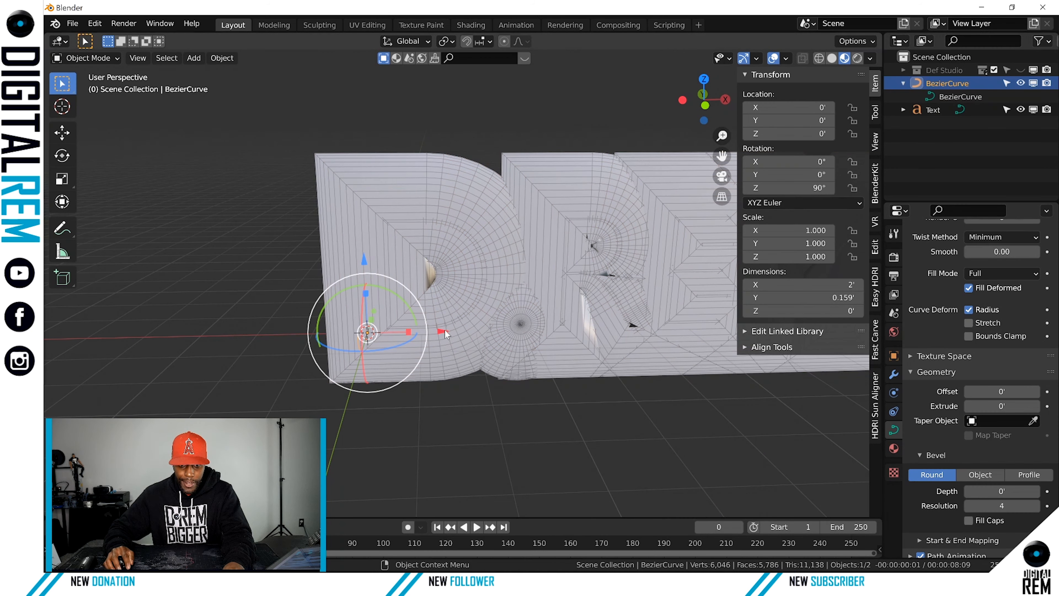
pyautogui.moveTo(444, 329); pyautogui.dragTo(435, 336)
pyautogui.hotkey('ctrl', 'z')
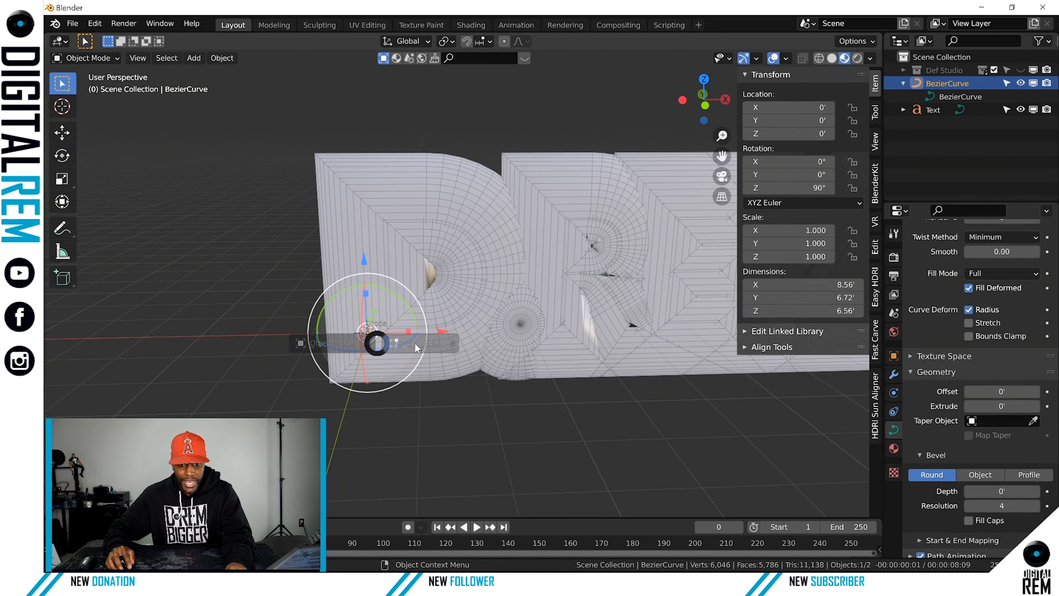
pyautogui.press('Tab')
pyautogui.hotkey('alt', 'a')
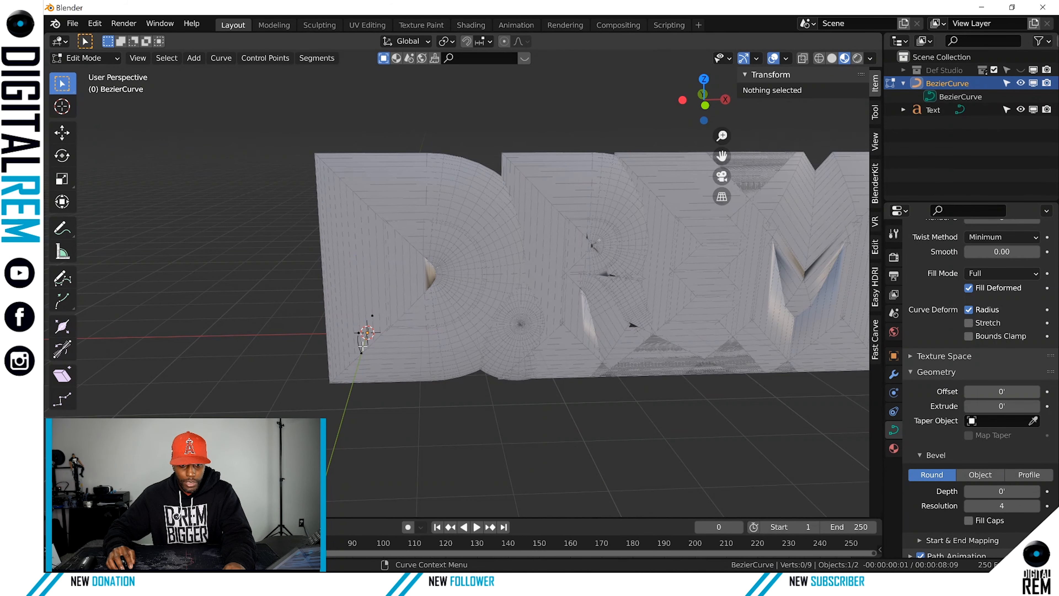
pyautogui.press('c')
pyautogui.click(367, 332)
pyautogui.press('Escape')
pyautogui.press('g')
pyautogui.press('x')
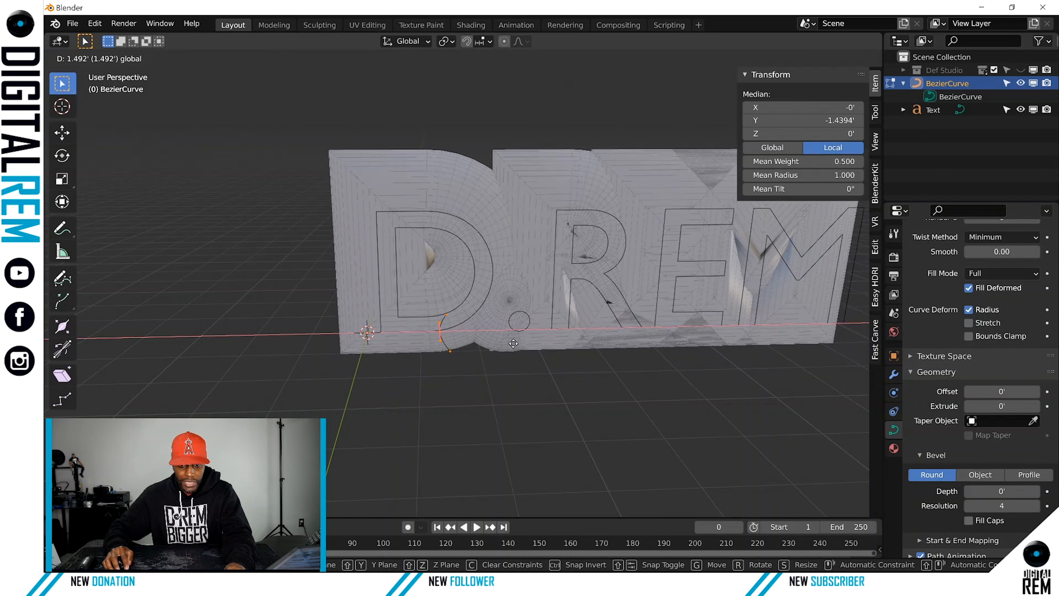
pyautogui.click(466, 336)
# Move all the Bezier curve's points about 0.76' along negative X
pyautogui.moveTo(467, 336); pyautogui.dragTo(621, 381, button='middle')
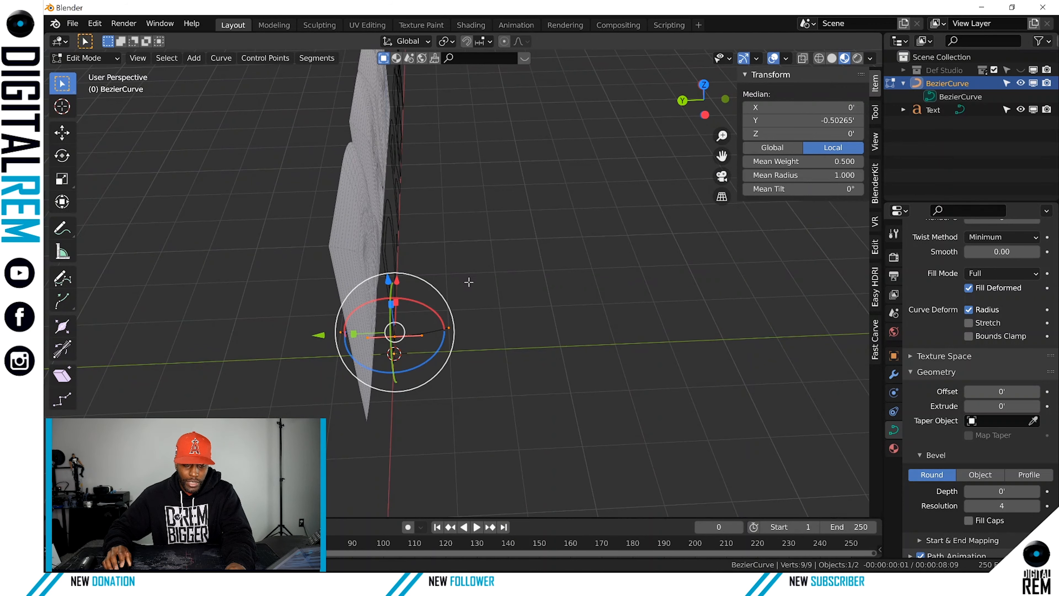
pyautogui.moveTo(468, 282); pyautogui.dragTo(444, 284, button='middle')
pyautogui.press('g')
pyautogui.press('x')
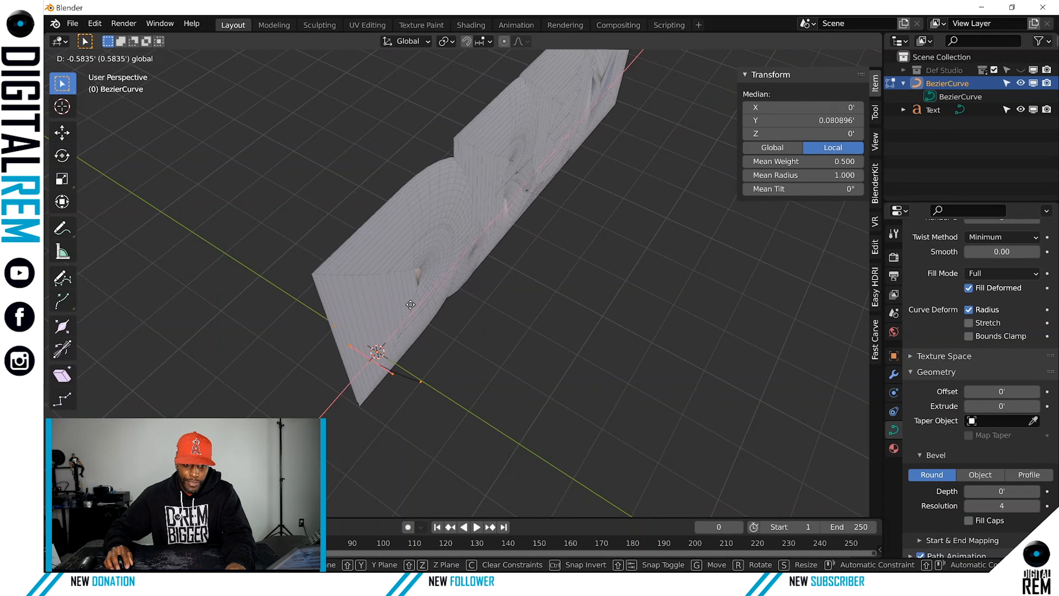
pyautogui.click(388, 330)
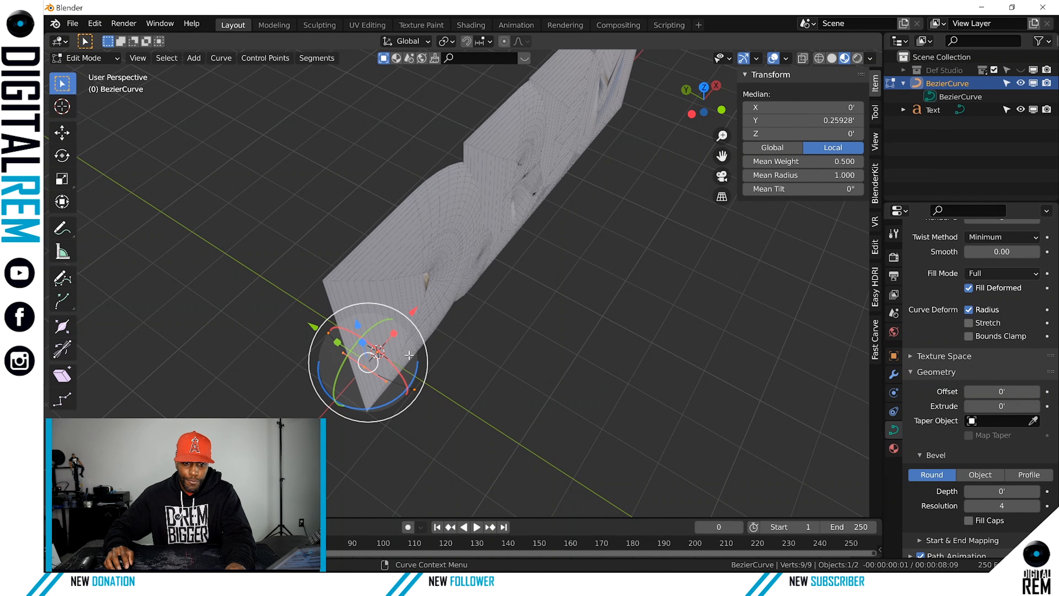
# Rotate all the curve's points about the Z axis to run along X, shift them about 0.39' along negative X, and return to Object Mode
pyautogui.moveTo(478, 326); pyautogui.dragTo(397, 330, button='middle')
pyautogui.moveTo(396, 331); pyautogui.dragTo(466, 223)
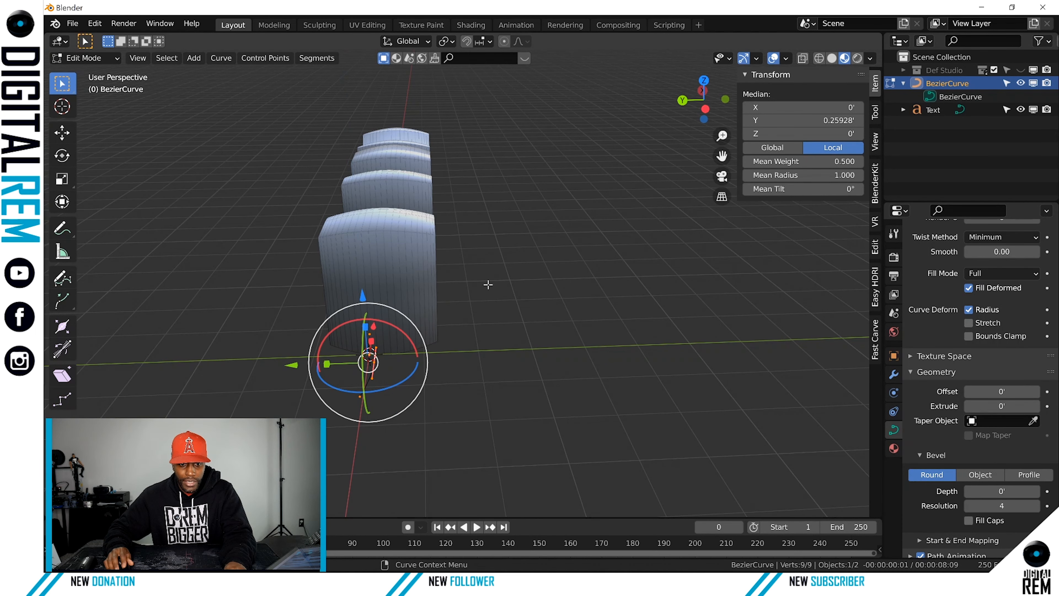
pyautogui.moveTo(428, 254); pyautogui.dragTo(501, 291, button='middle')
pyautogui.moveTo(396, 372); pyautogui.dragTo(360, 382)
pyautogui.click(281, 383)
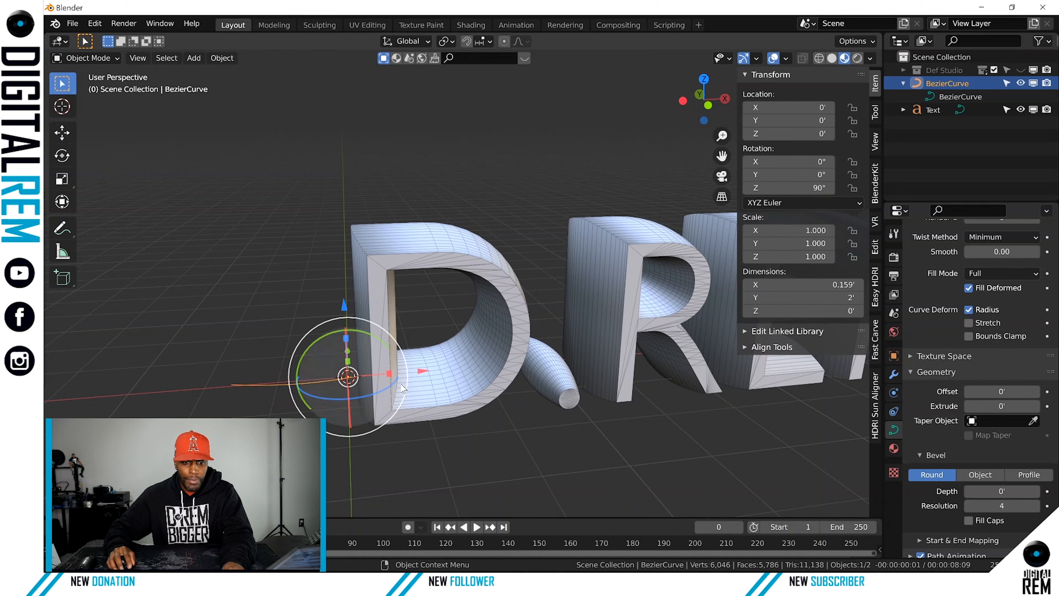
# Rotate the Bezier curve object -90° about the Z axis
pyautogui.moveTo(467, 375); pyautogui.dragTo(490, 396, button='middle')
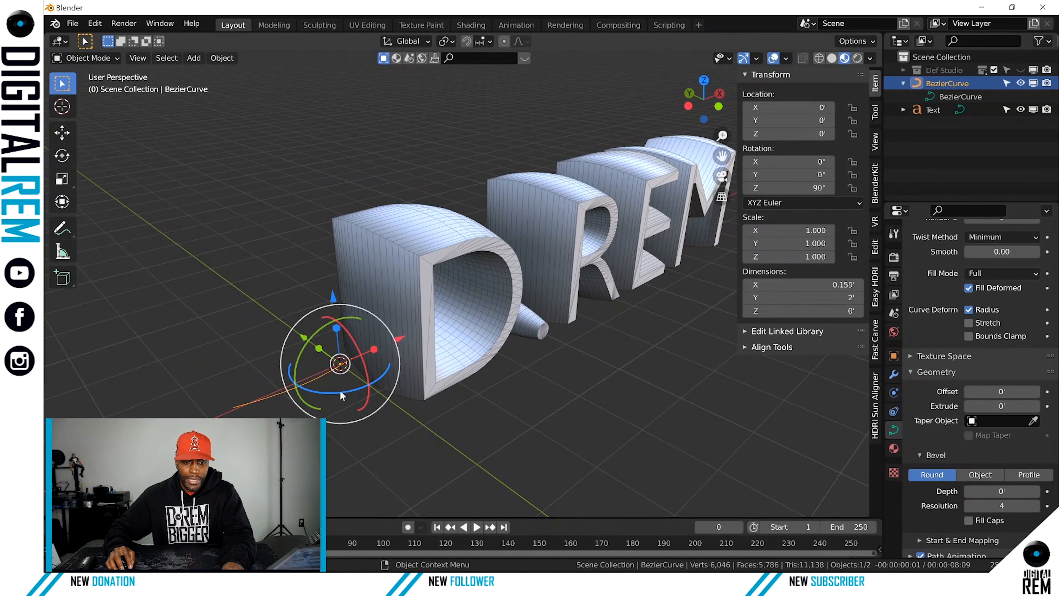
pyautogui.moveTo(340, 390); pyautogui.dragTo(330, 391)
pyautogui.write('90')
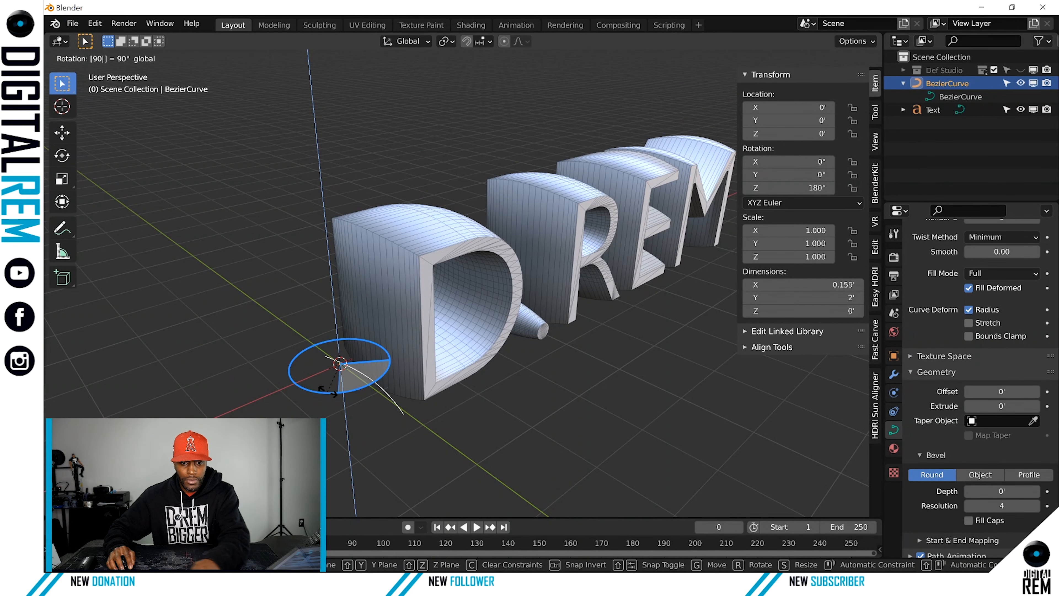
pyautogui.press('-')
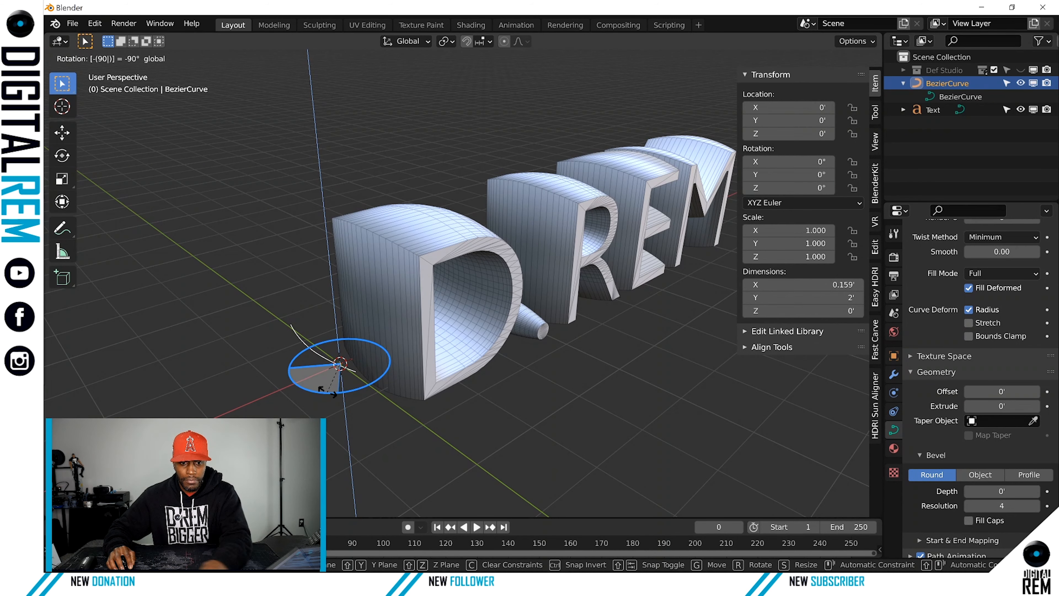
pyautogui.press('Return')
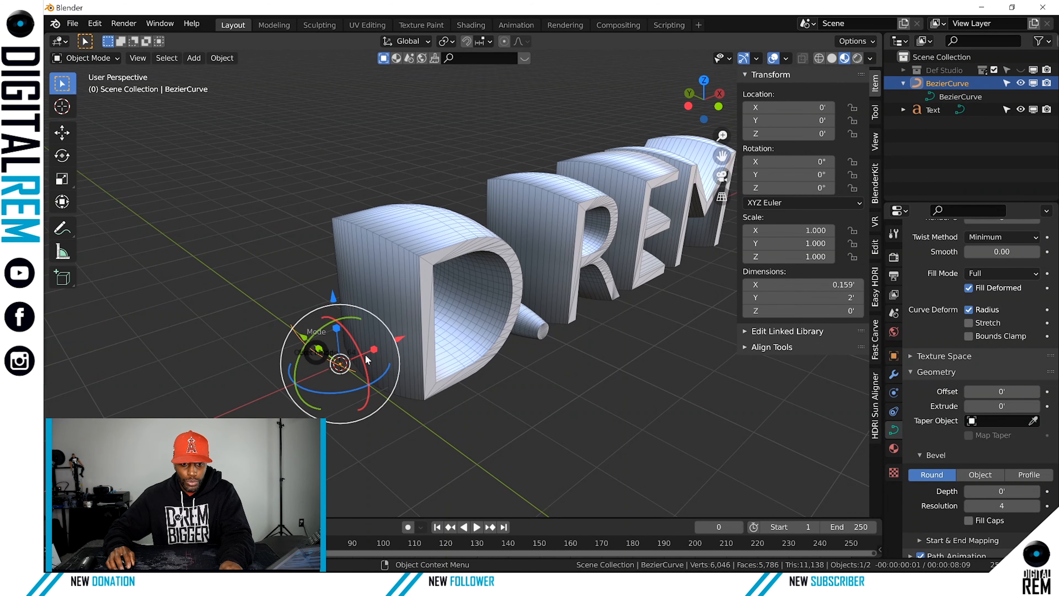
# Enter Edit Mode on the Bezier curve, select its middle control point, and move it about 0.38' along negative Y
pyautogui.hotkey('ctrl', 'Tab')
pyautogui.click(402, 352)
pyautogui.scroll(3, 338, 392)
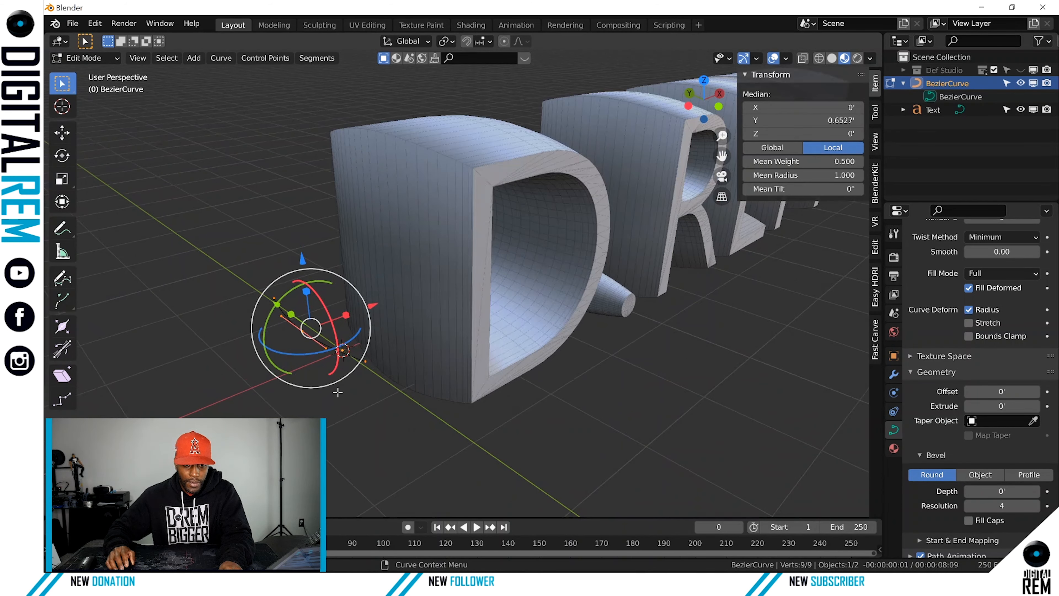
pyautogui.click(354, 407)
pyautogui.click(315, 334)
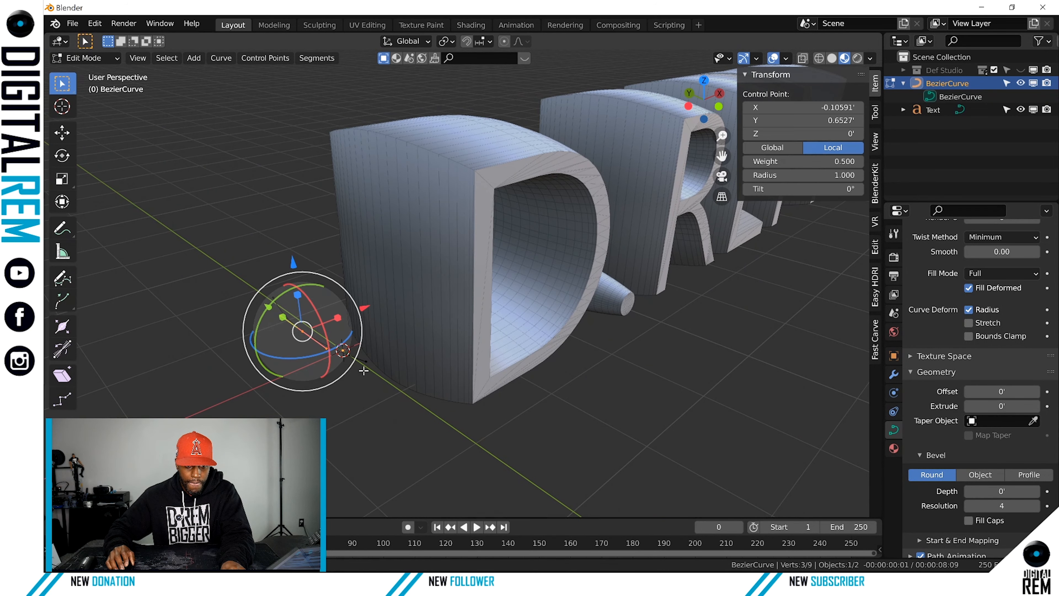
pyautogui.moveTo(314, 334); pyautogui.dragTo(413, 385, button='middle')
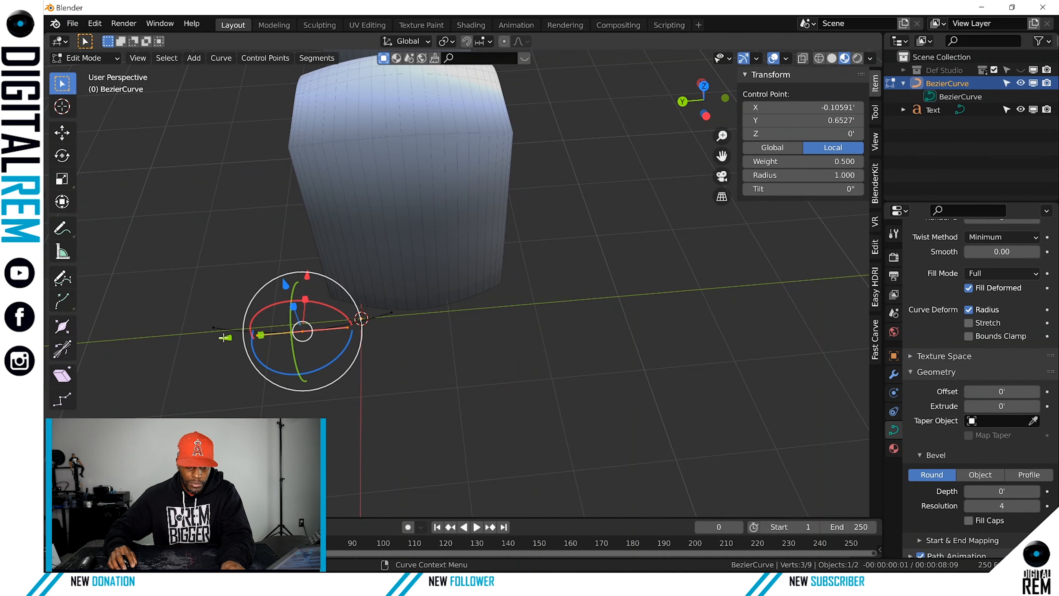
pyautogui.moveTo(225, 337); pyautogui.dragTo(260, 338)
pyautogui.moveTo(349, 250); pyautogui.dragTo(355, 131, button='middle')
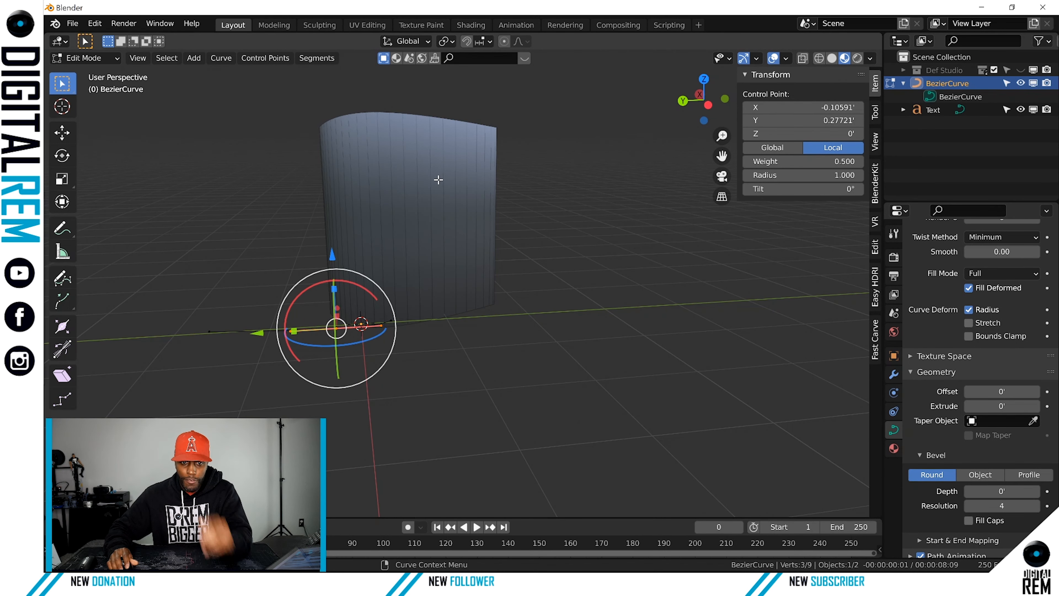
pyautogui.moveTo(440, 310); pyautogui.dragTo(423, 340, button='middle')
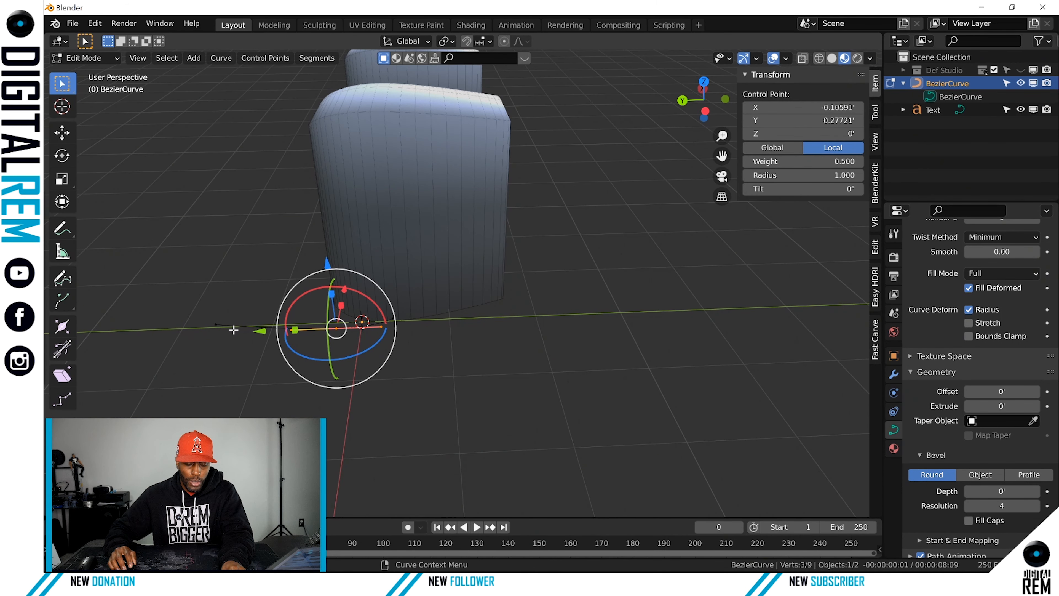
# Return to Object Mode and rotate the Bezier curve 180° about the X axis
pyautogui.press('Tab')
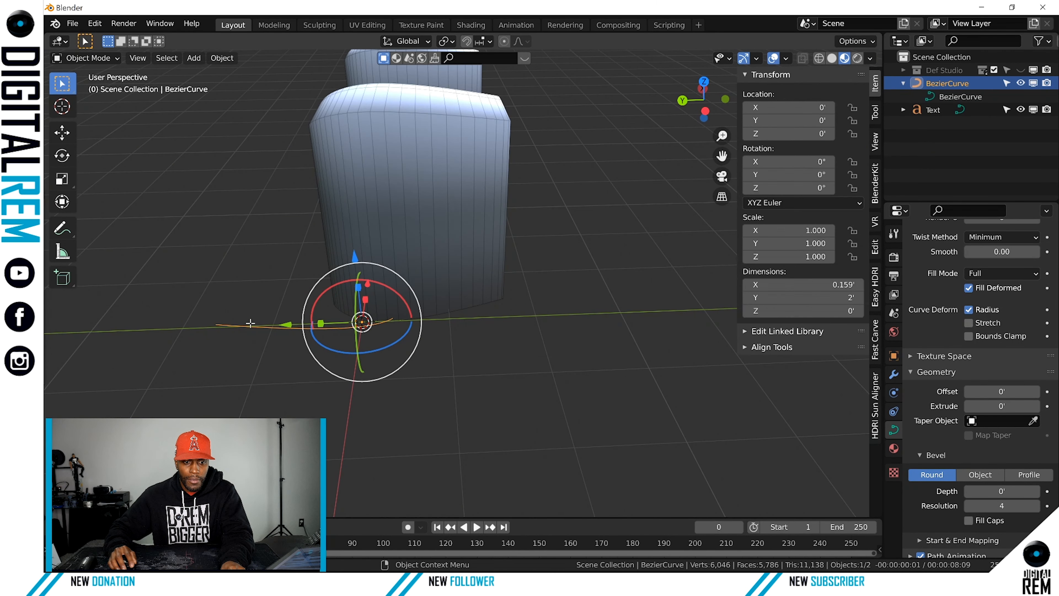
pyautogui.press('Tab')
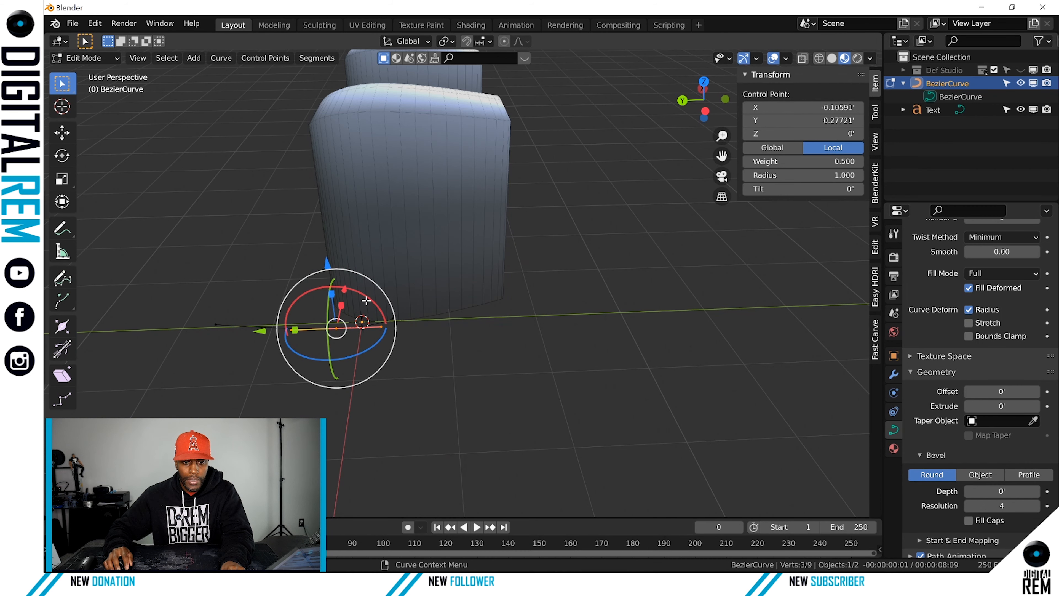
pyautogui.press('Tab')
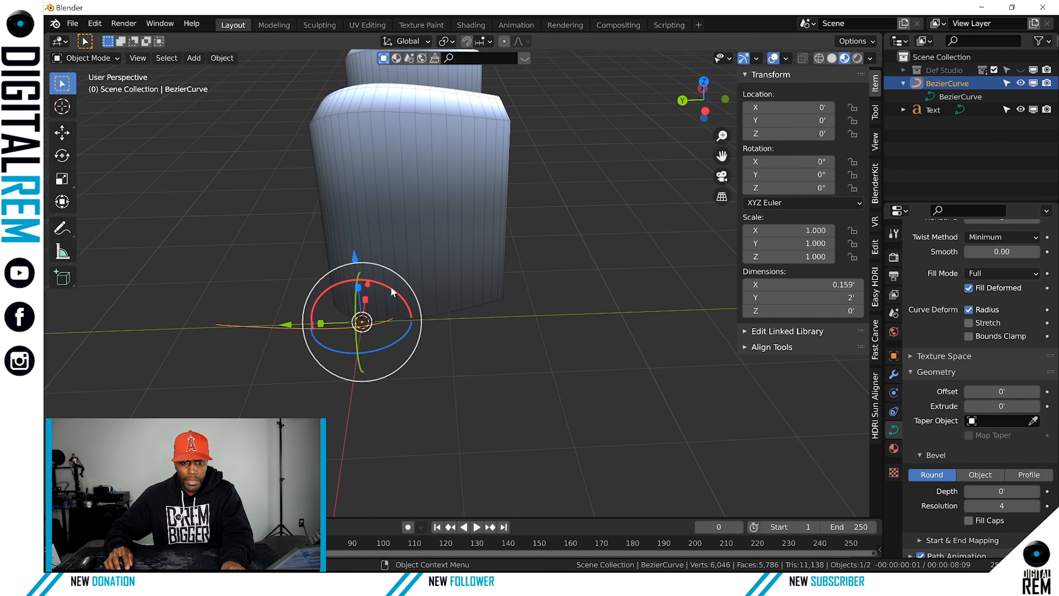
pyautogui.moveTo(391, 287); pyautogui.dragTo(398, 294)
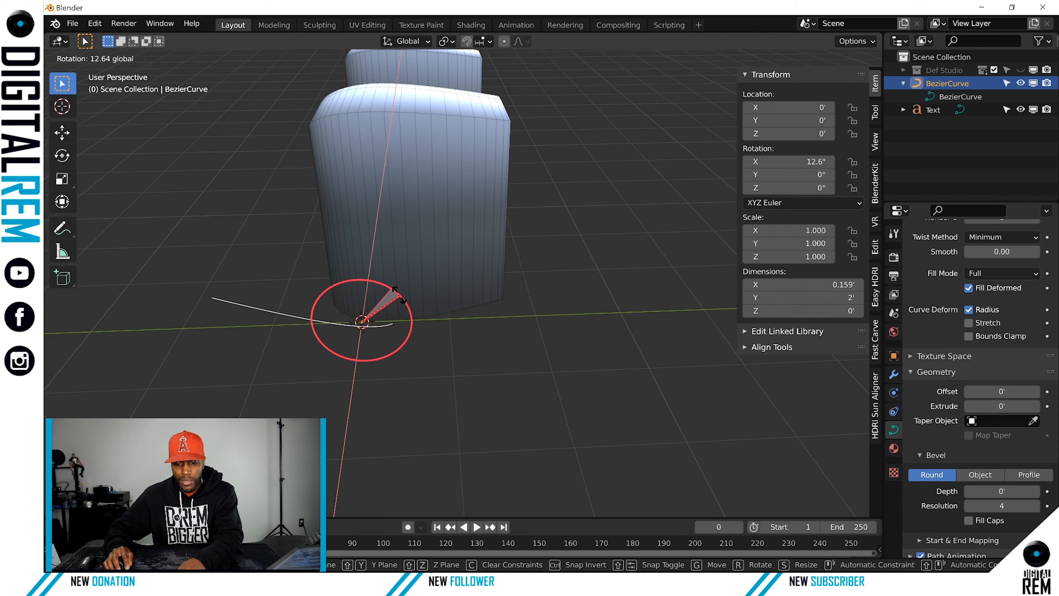
pyautogui.write('1')
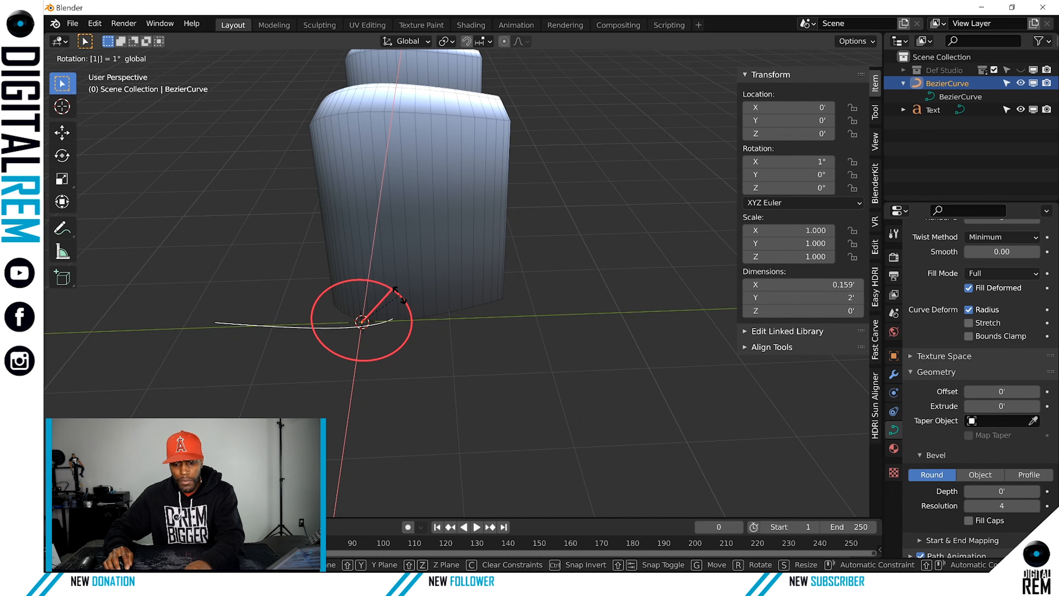
pyautogui.write('80')
pyautogui.press('Return')
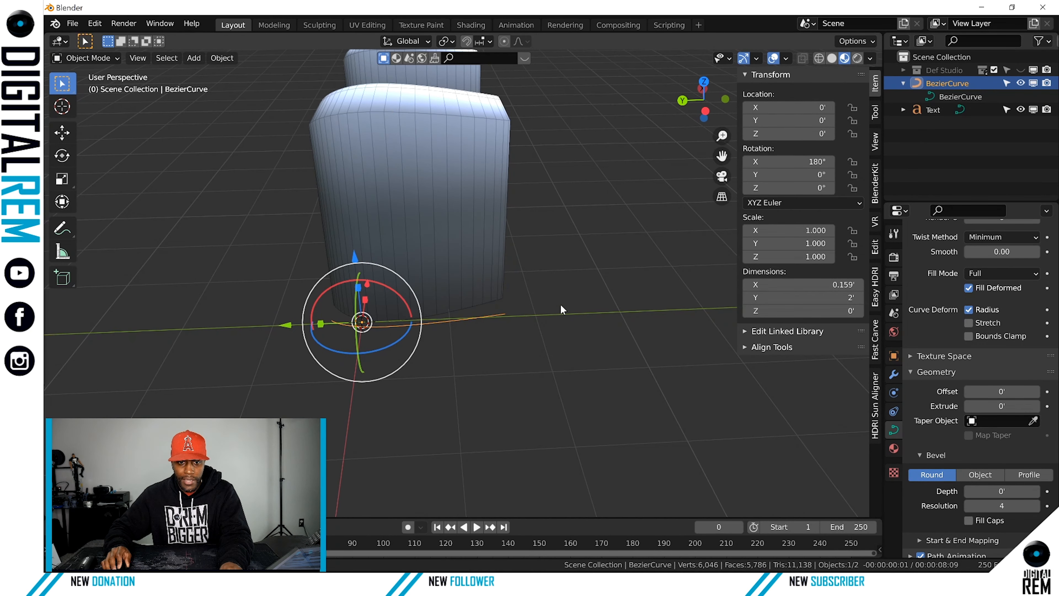
# Return to Edit Mode on the curve and move its middle control point along the Y axis to a local Y of about 1.19'
pyautogui.moveTo(559, 309); pyautogui.dragTo(445, 364, button='middle')
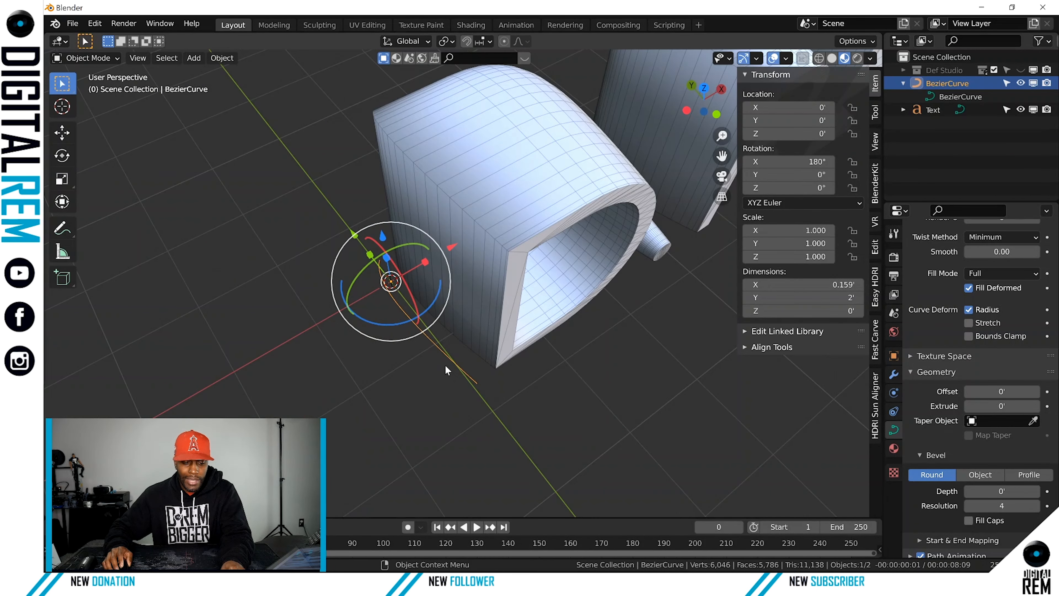
pyautogui.hotkey('ctrl', 'Tab')
pyautogui.click(356, 359)
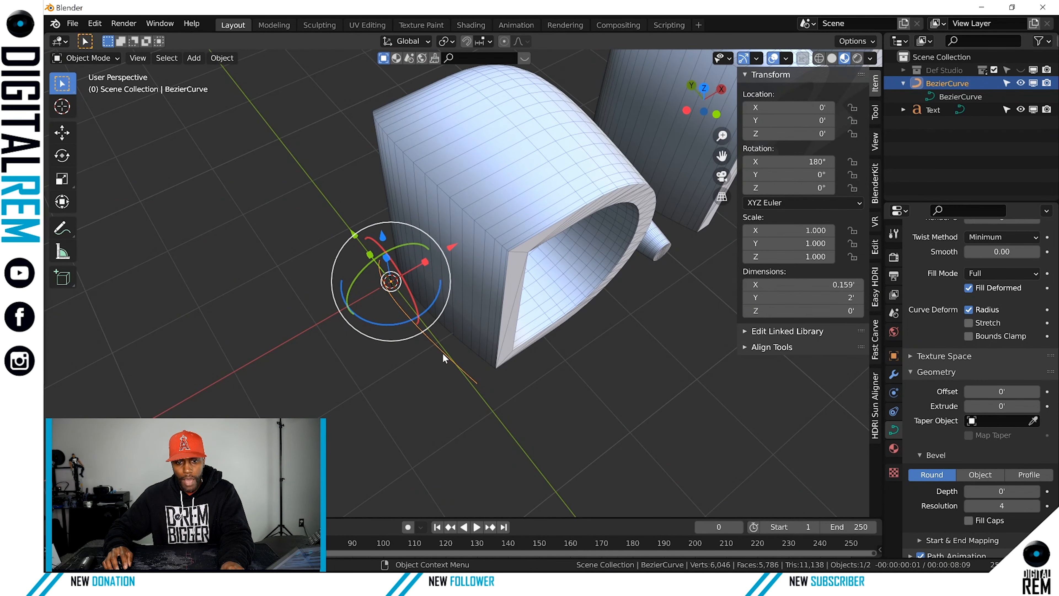
pyautogui.press('Tab')
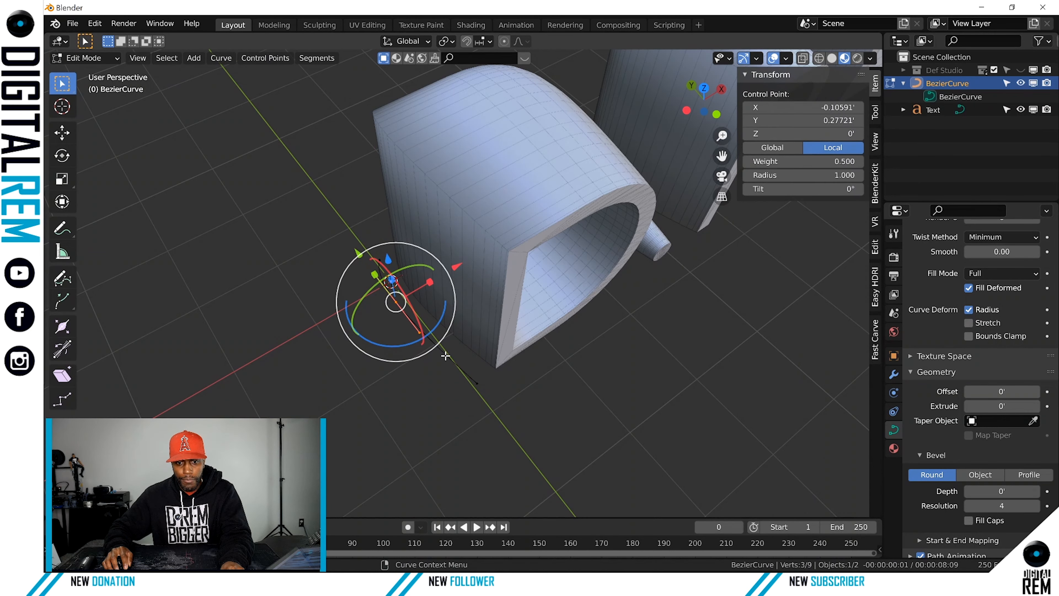
pyautogui.press('Tab')
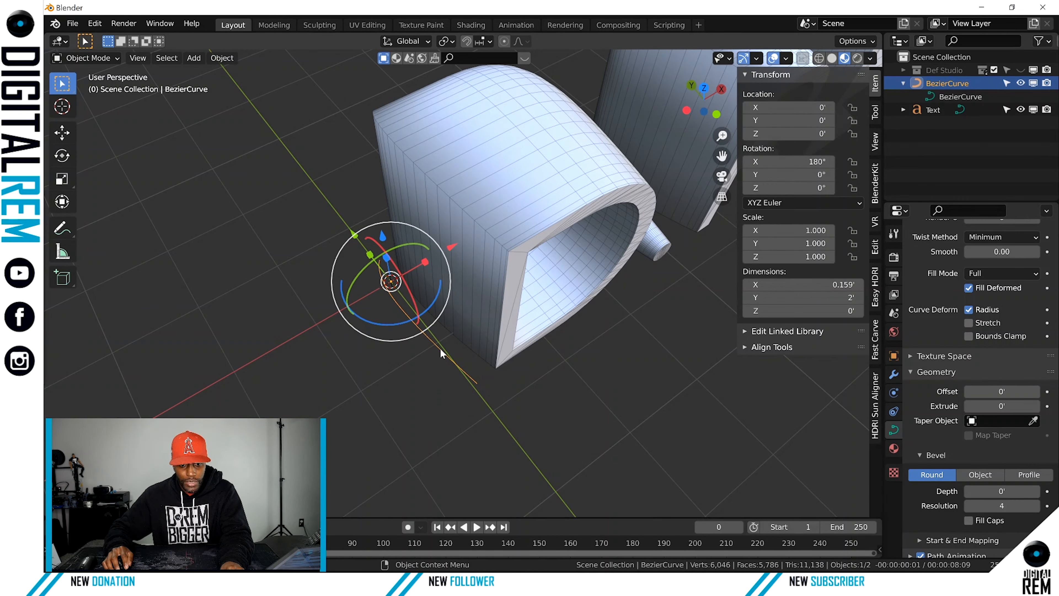
pyautogui.hotkey('ctrl', 'Tab')
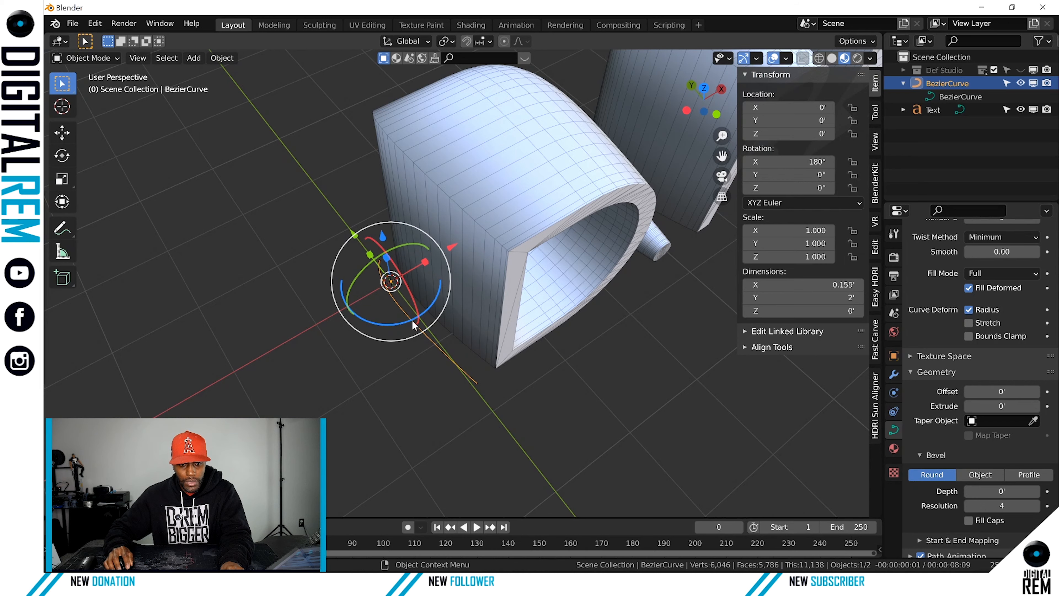
pyautogui.scroll(2, 413, 321)
pyautogui.scroll(1, 422, 326)
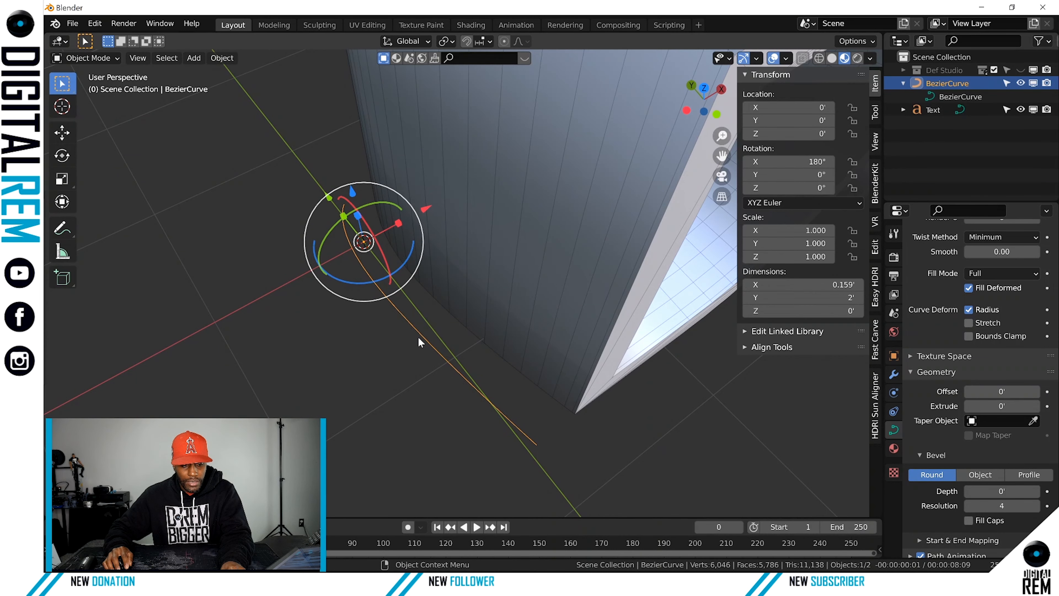
pyautogui.press('Tab')
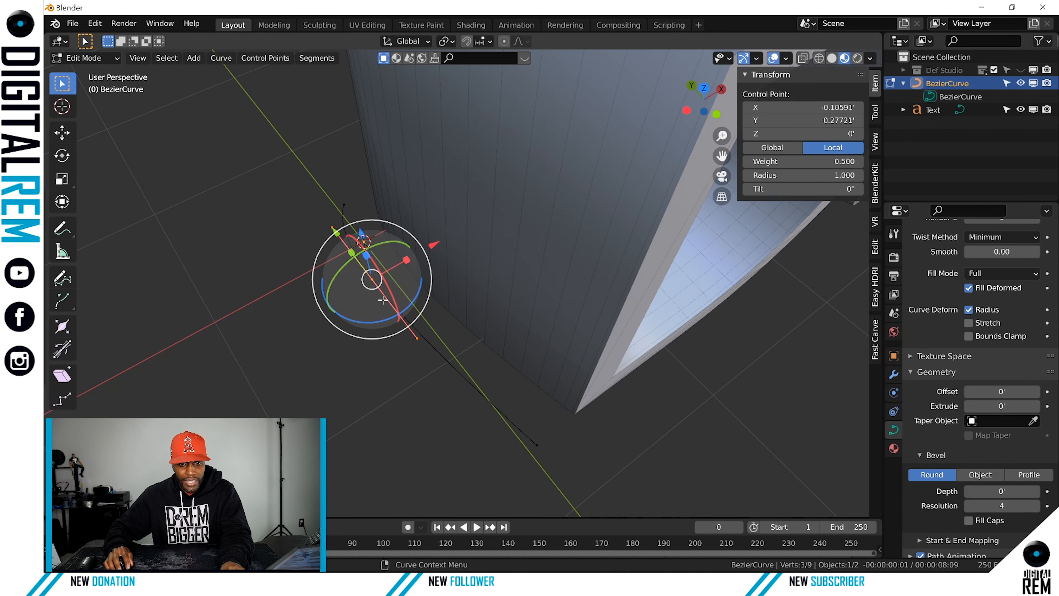
pyautogui.moveTo(340, 232); pyautogui.dragTo(406, 359)
pyautogui.scroll(-4, 469, 342)
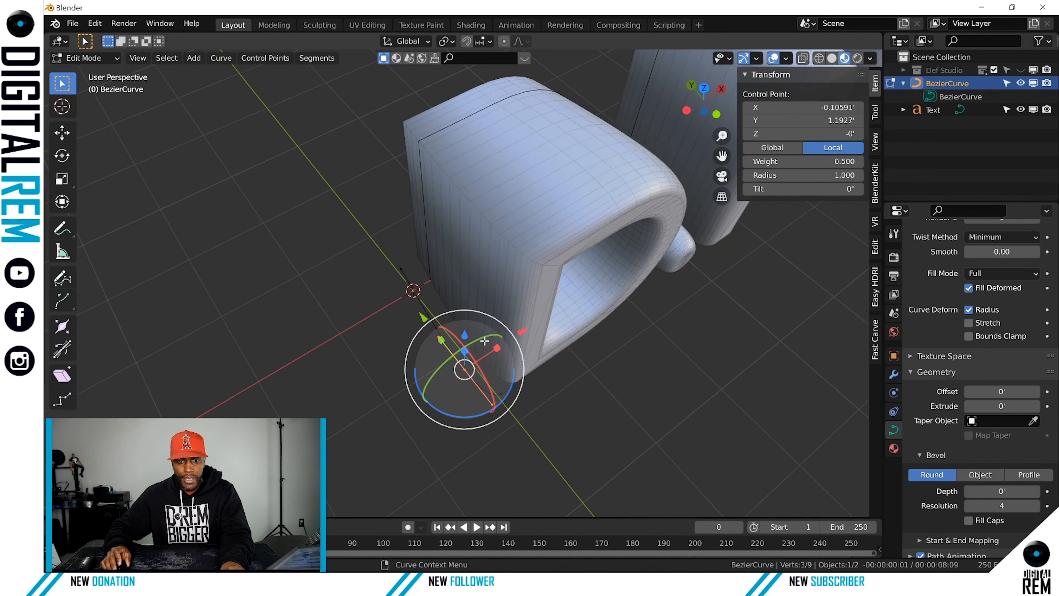
# Select all the curve's points, shift them along negative X, and select only the end control point nearest the letter's front
pyautogui.moveTo(484, 340); pyautogui.dragTo(456, 301, button='middle')
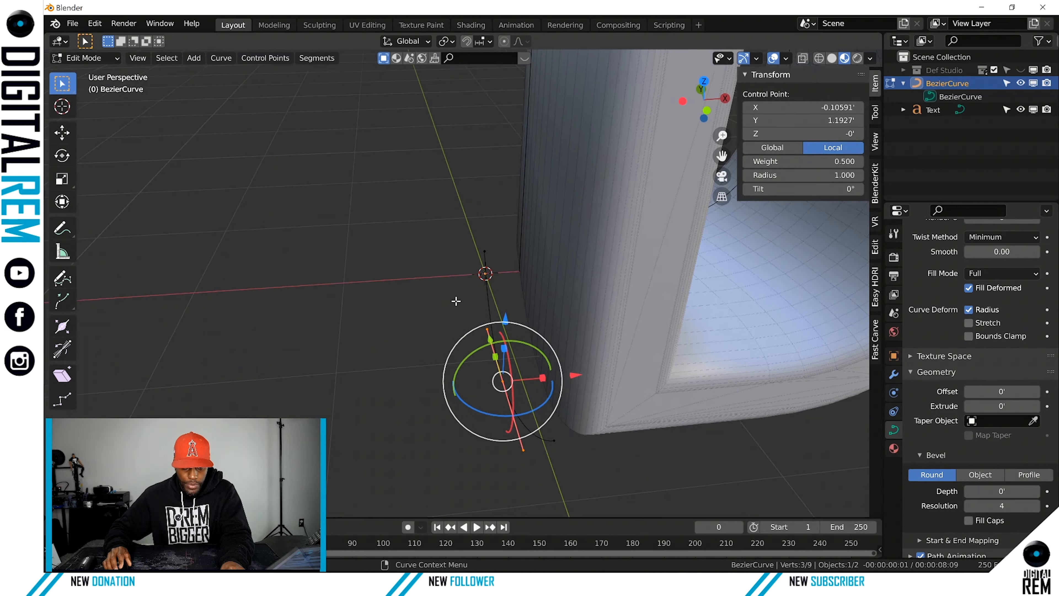
pyautogui.moveTo(446, 258); pyautogui.dragTo(548, 475)
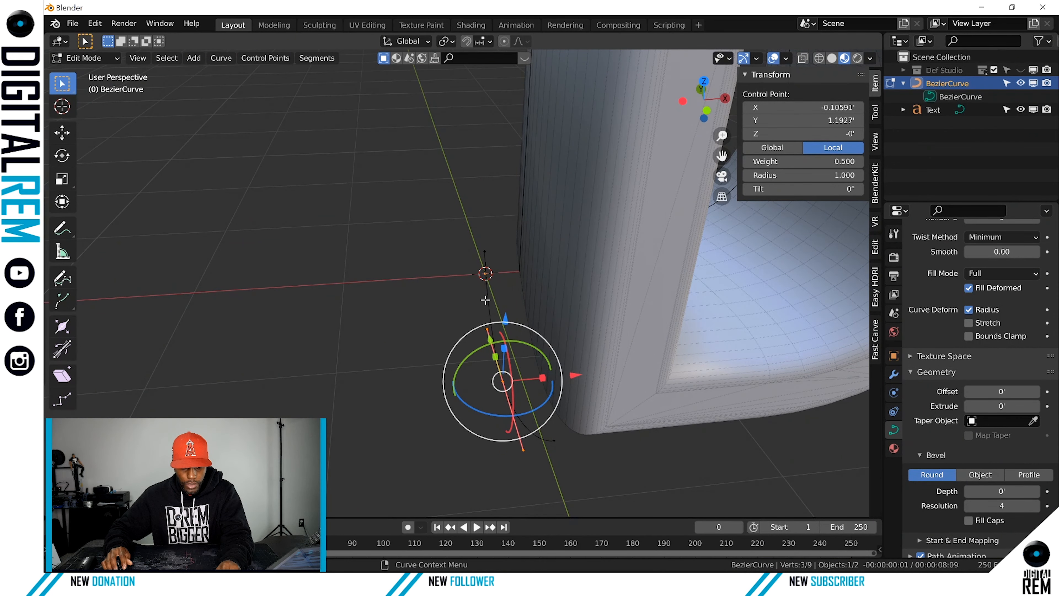
pyautogui.moveTo(563, 336); pyautogui.dragTo(538, 376)
pyautogui.moveTo(522, 430); pyautogui.dragTo(543, 454)
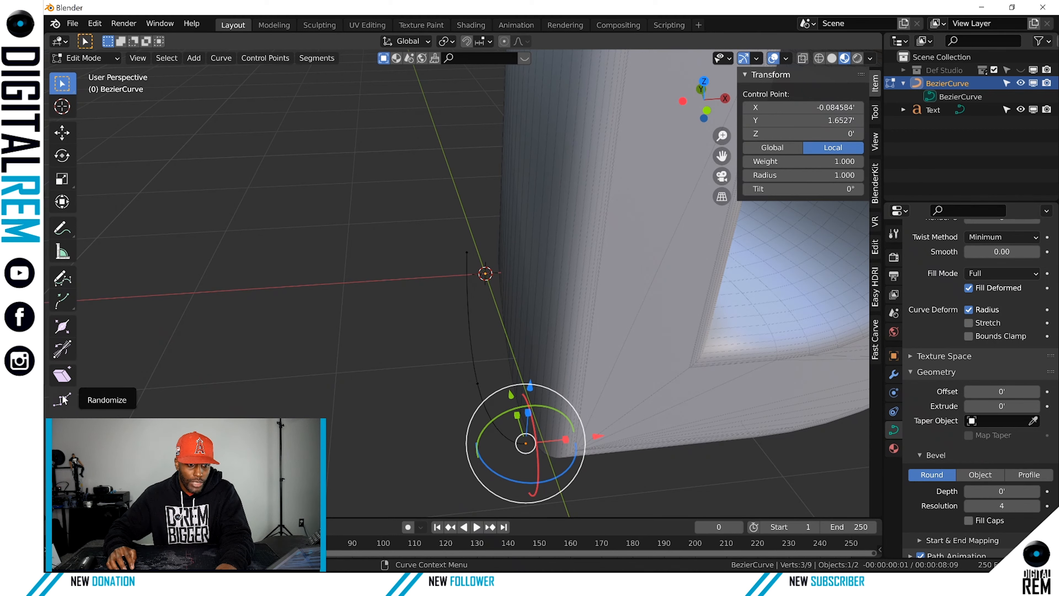
# Try extruding the curve's end control point about 0.16' along Z with the Extrude tool, and undo it
pyautogui.click(62, 302)
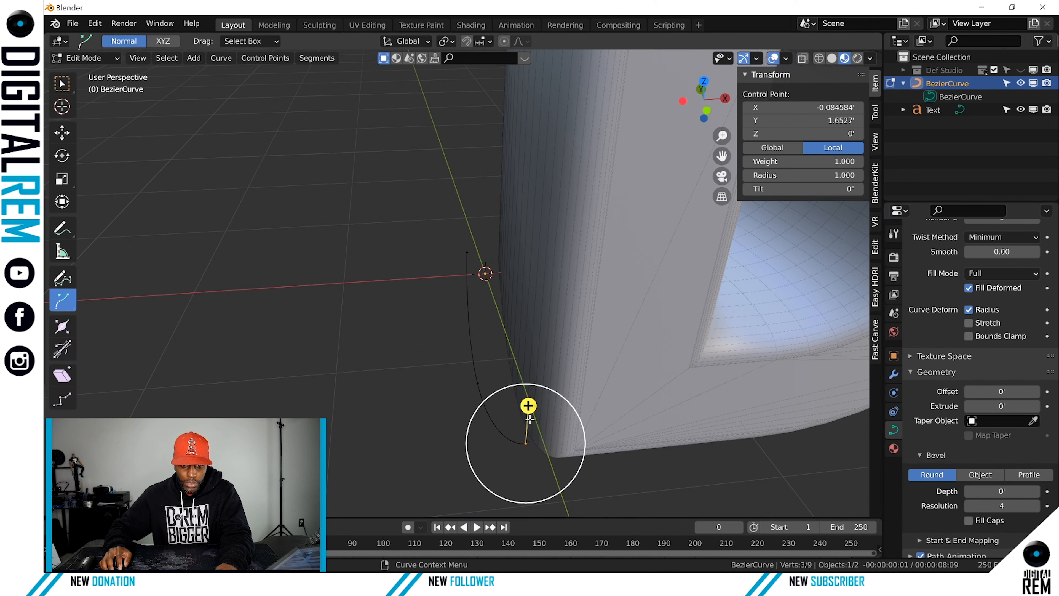
pyautogui.moveTo(528, 406); pyautogui.dragTo(571, 390)
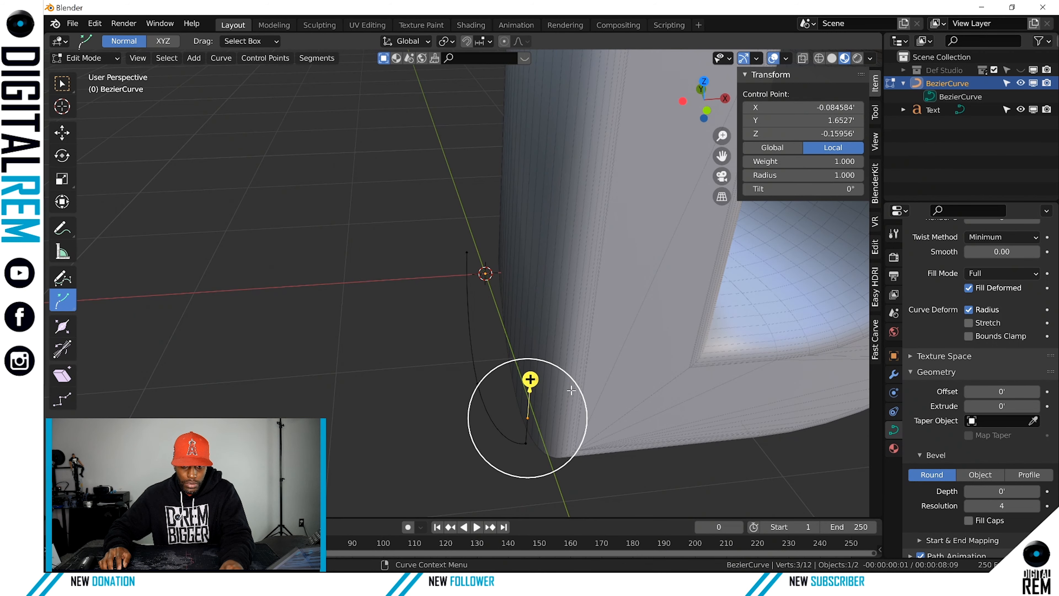
pyautogui.hotkey('ctrl', 'z')
# Extrude the curve's front end control point about 0.075' along the X axis
pyautogui.moveTo(567, 418); pyautogui.dragTo(542, 449, button='middle')
pyautogui.press('e')
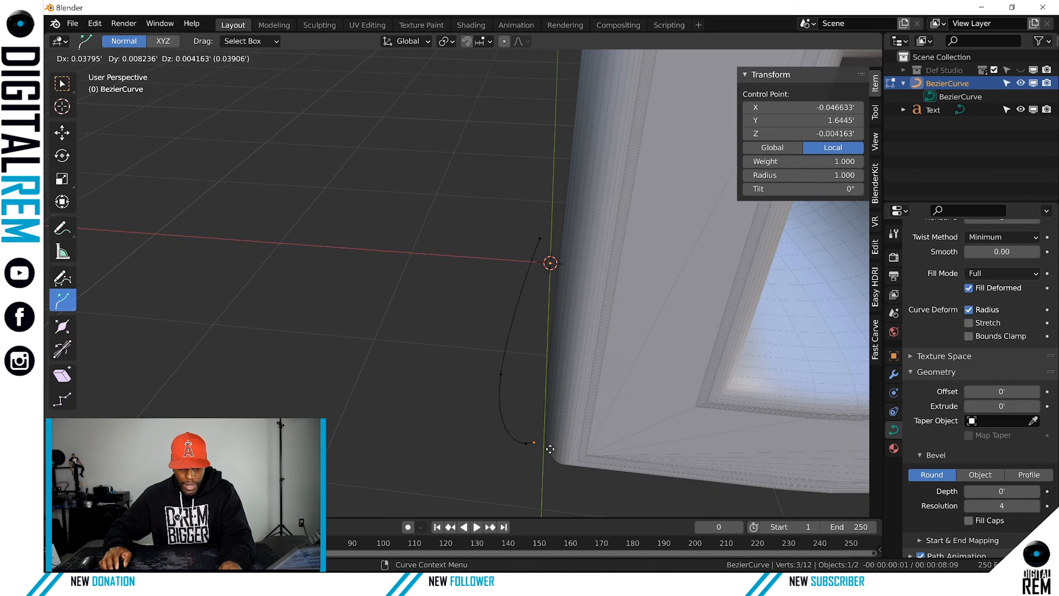
pyautogui.press('x')
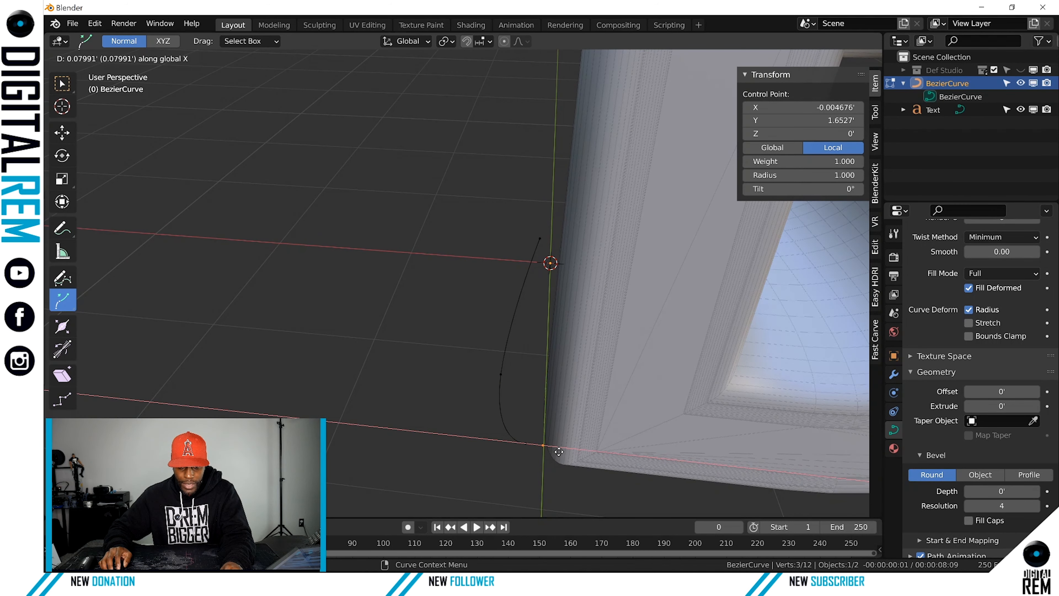
pyautogui.click(557, 451)
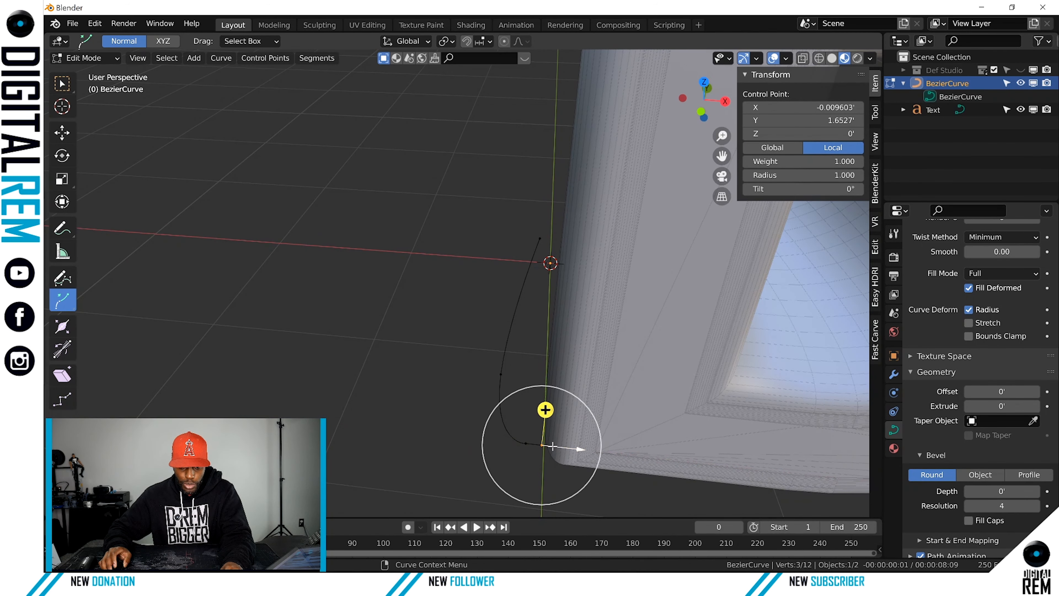
# Extrude the new end control point about 0.16' along the Y axis, back towards the curve's origin
pyautogui.moveTo(542, 444); pyautogui.dragTo(505, 445, button='middle')
pyautogui.press('e')
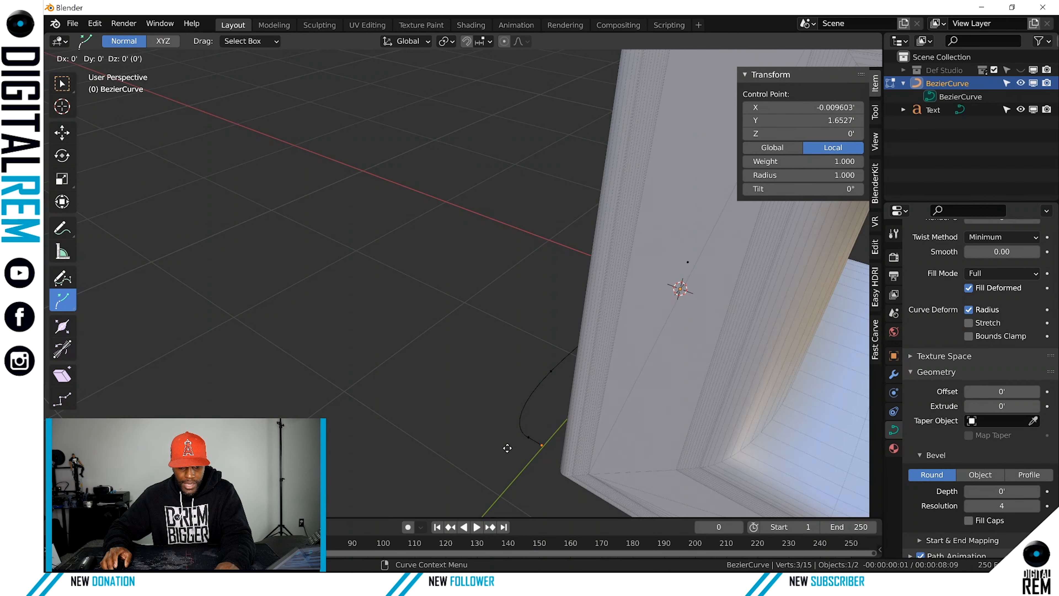
pyautogui.press('y')
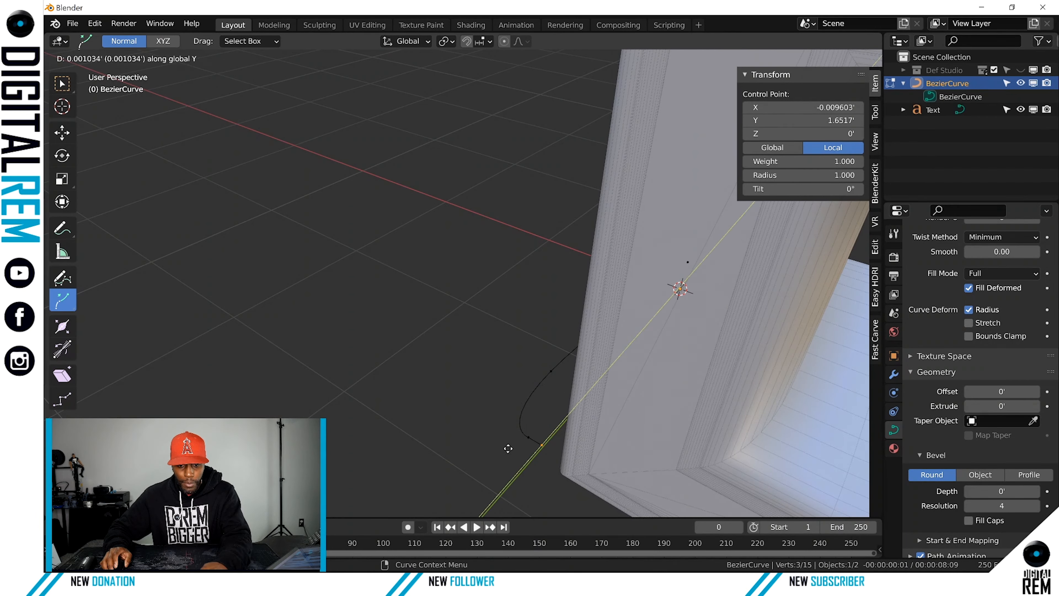
pyautogui.click(534, 436)
# Examine the inset that the extended bevel profile gives the front faces of the letters from several angles
pyautogui.scroll(-5, 575, 392)
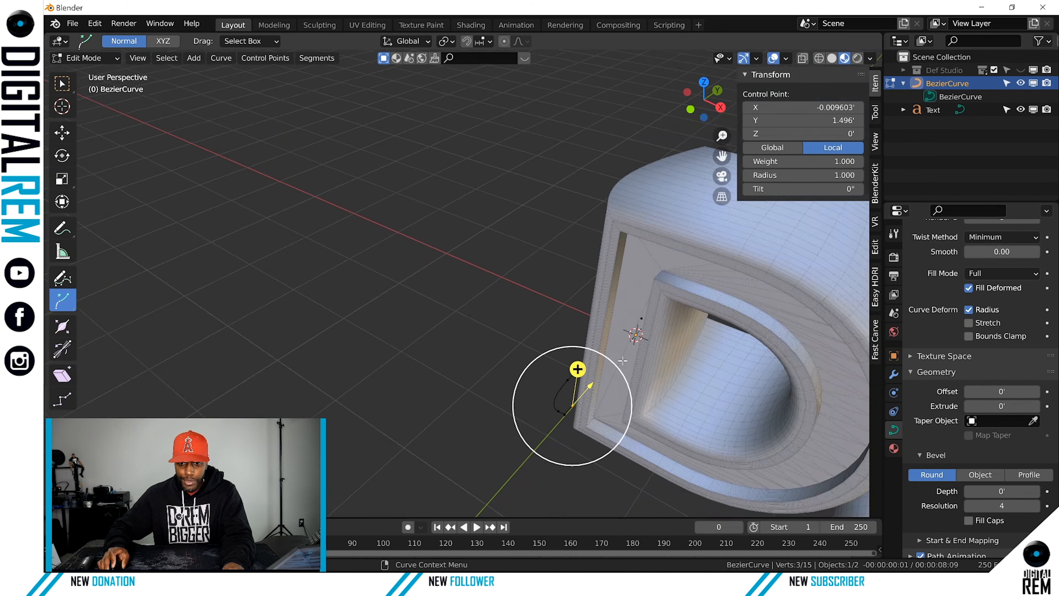
pyautogui.moveTo(620, 359)
pyautogui.mouseDown(button='middle')
pyautogui.moveTo(692, 314)
pyautogui.moveTo(617, 340)
pyautogui.mouseUp(button='middle')
pyautogui.scroll(-5, 693, 314)
pyautogui.scroll(8, 617, 340)
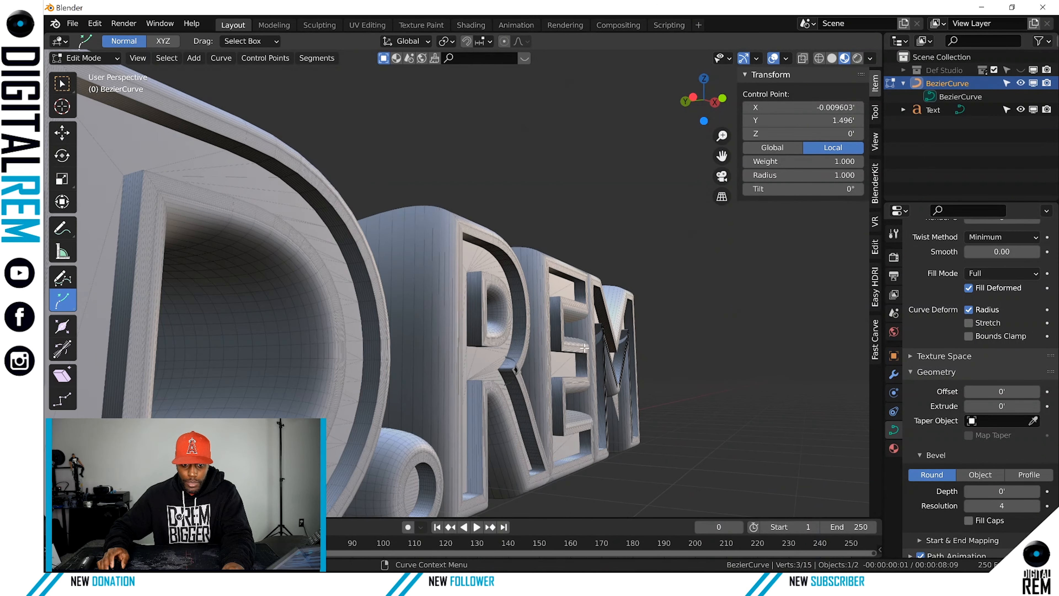
pyautogui.scroll(-1, 607, 329)
pyautogui.moveTo(669, 302); pyautogui.dragTo(568, 362, button='middle')
pyautogui.moveTo(627, 343); pyautogui.dragTo(666, 358, button='middle')
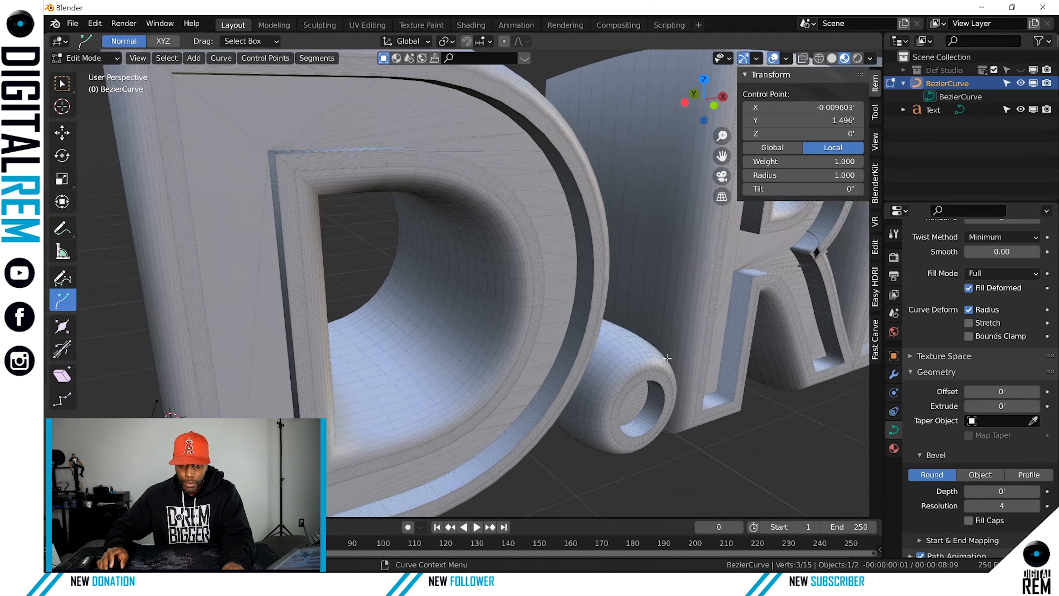
pyautogui.scroll(-2, 667, 358)
pyautogui.scroll(1, 661, 357)
# Extrude the end control point about 0.06' along negative X, and move the new point along Y to a local Y of 1.32'
pyautogui.press('KP_Decimal')
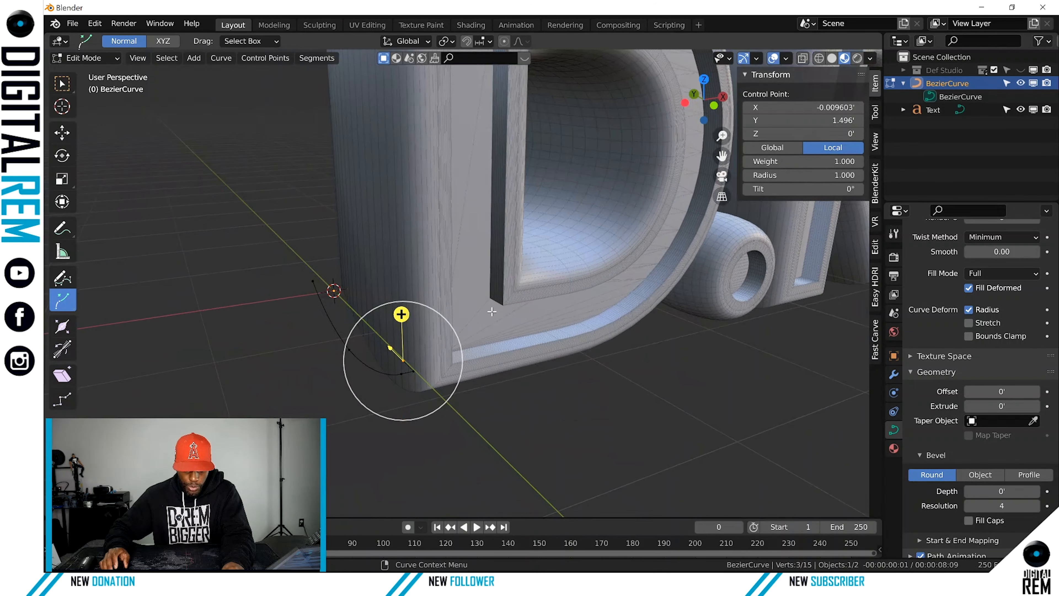
pyautogui.press('e')
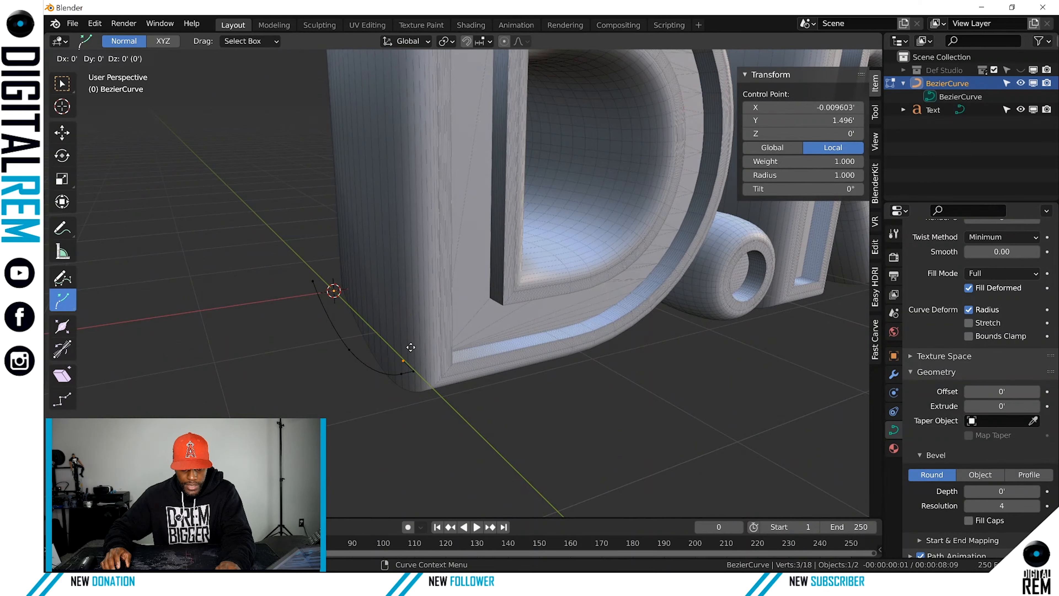
pyautogui.press('x')
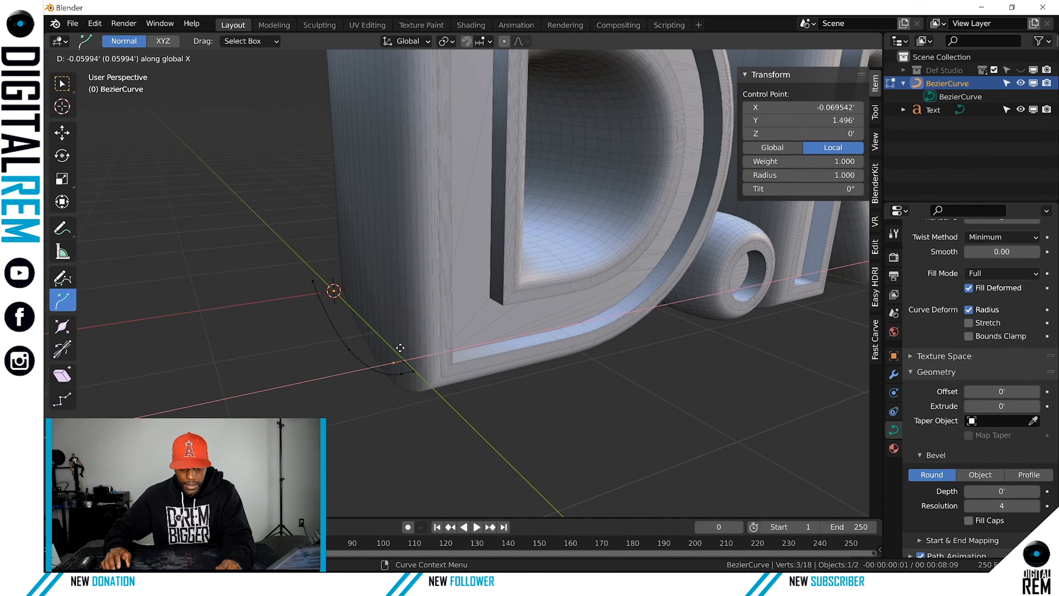
pyautogui.click(400, 346)
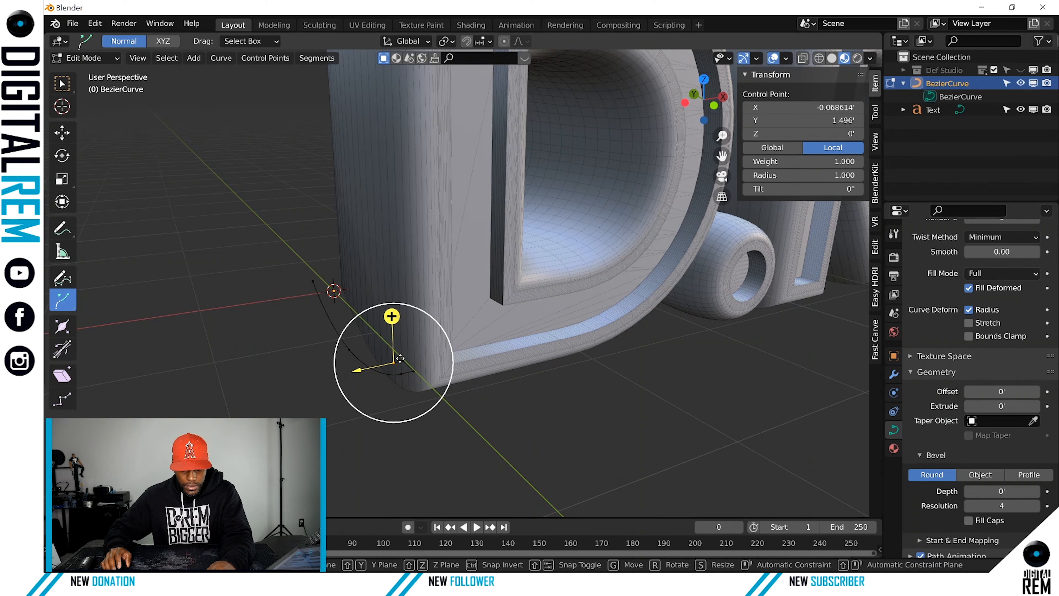
pyautogui.press('g')
pyautogui.press('y')
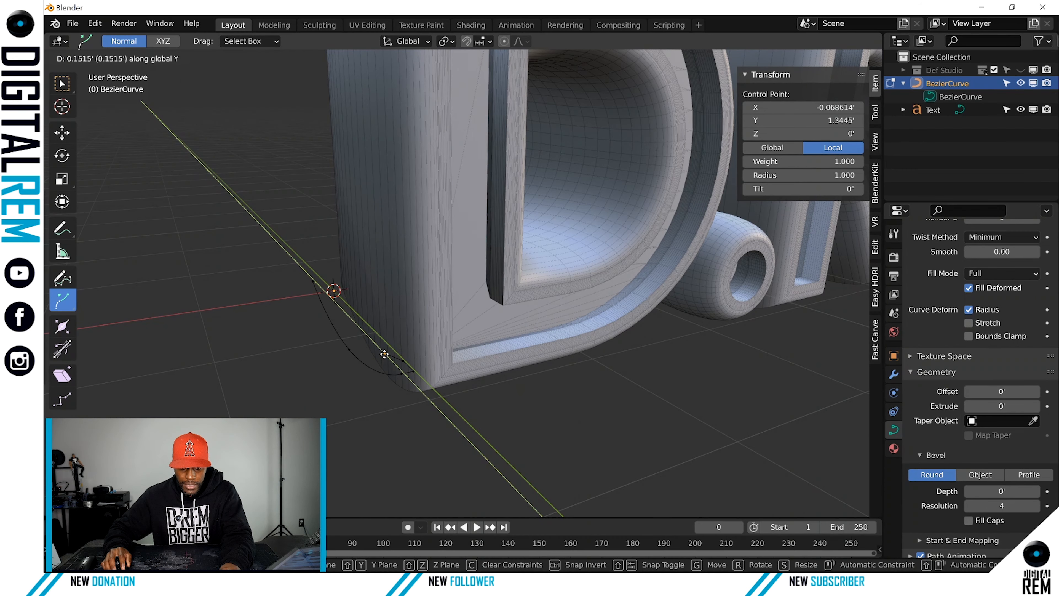
pyautogui.click(382, 354)
# Compare the curve's profile with the D's bevel from the front and from below, and select the curve's front corner control point
pyautogui.scroll(6, 378, 303)
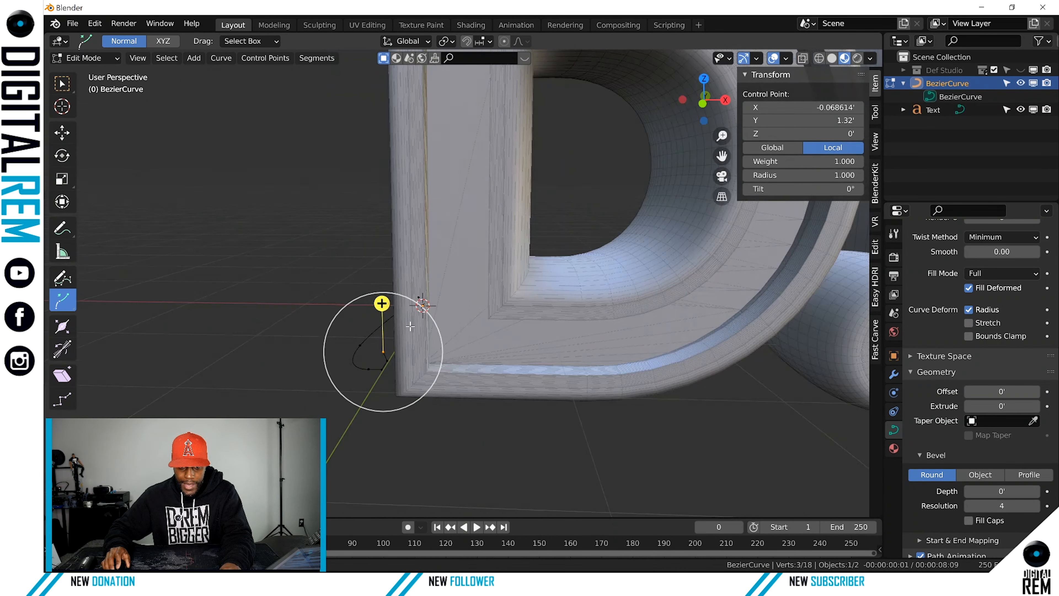
pyautogui.scroll(-8, 367, 305)
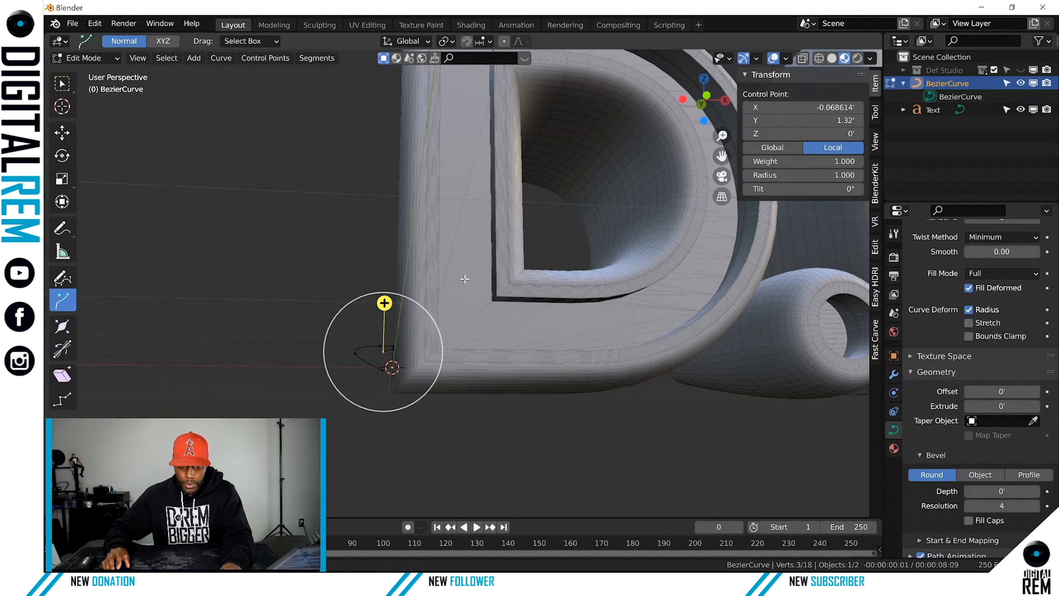
pyautogui.moveTo(368, 305); pyautogui.dragTo(568, 373, button='middle')
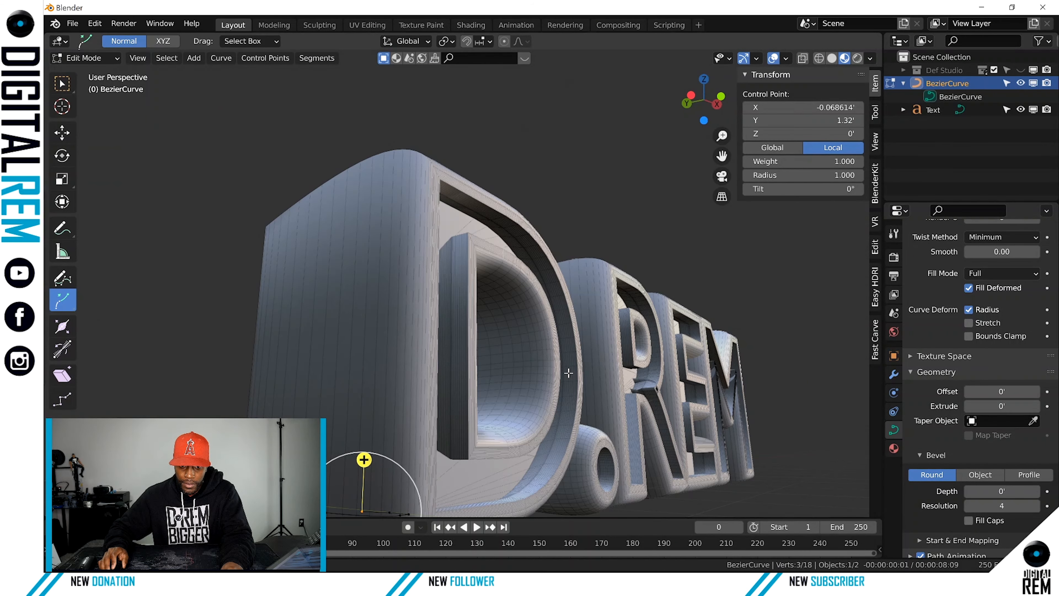
pyautogui.scroll(4, 568, 372)
pyautogui.moveTo(593, 338); pyautogui.dragTo(445, 312, button='middle')
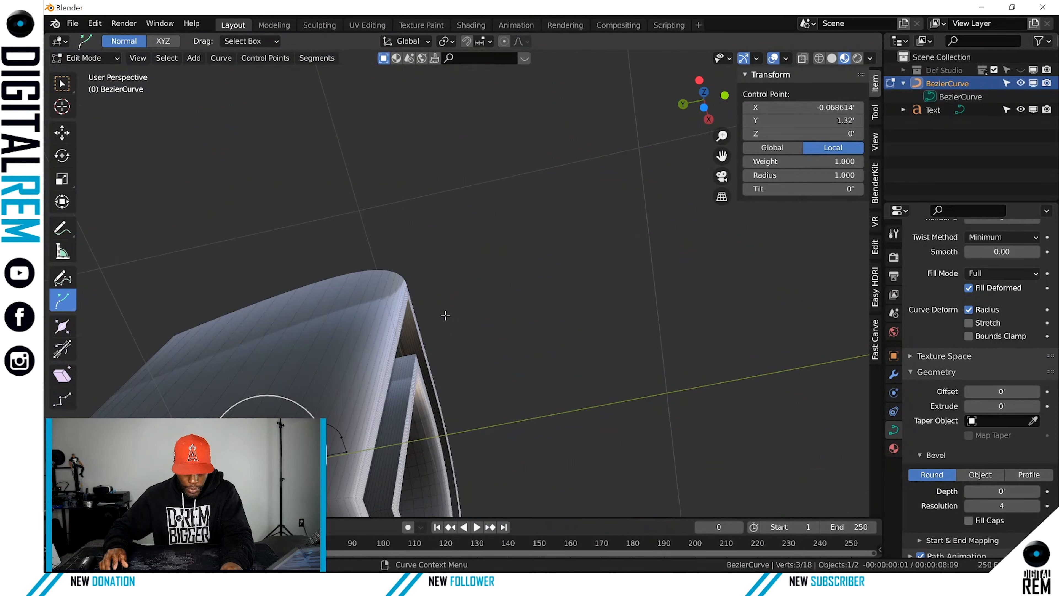
pyautogui.scroll(-4, 578, 294)
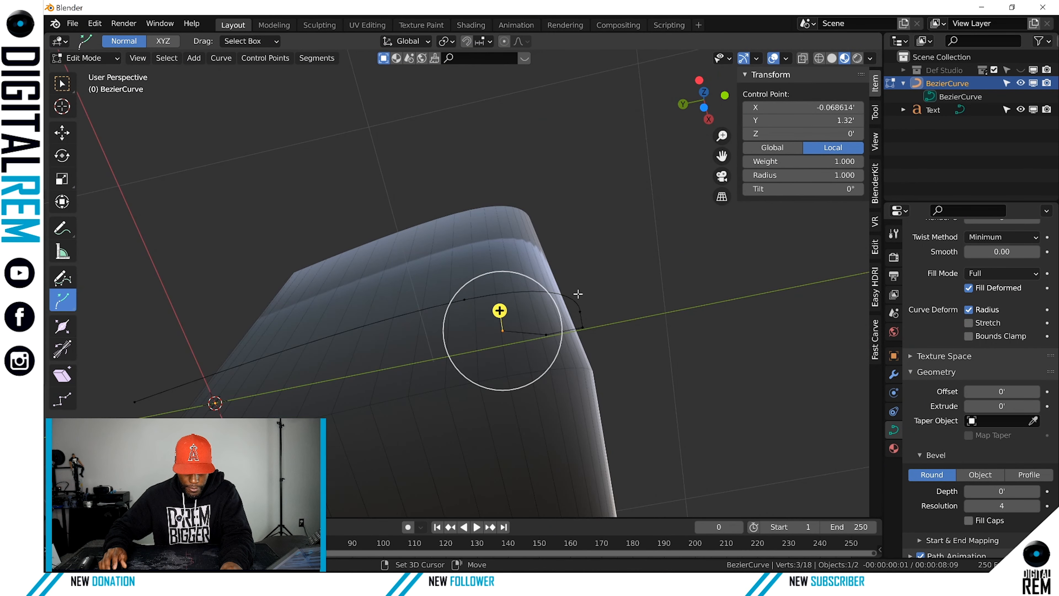
pyautogui.moveTo(577, 294); pyautogui.dragTo(464, 217, button='middle')
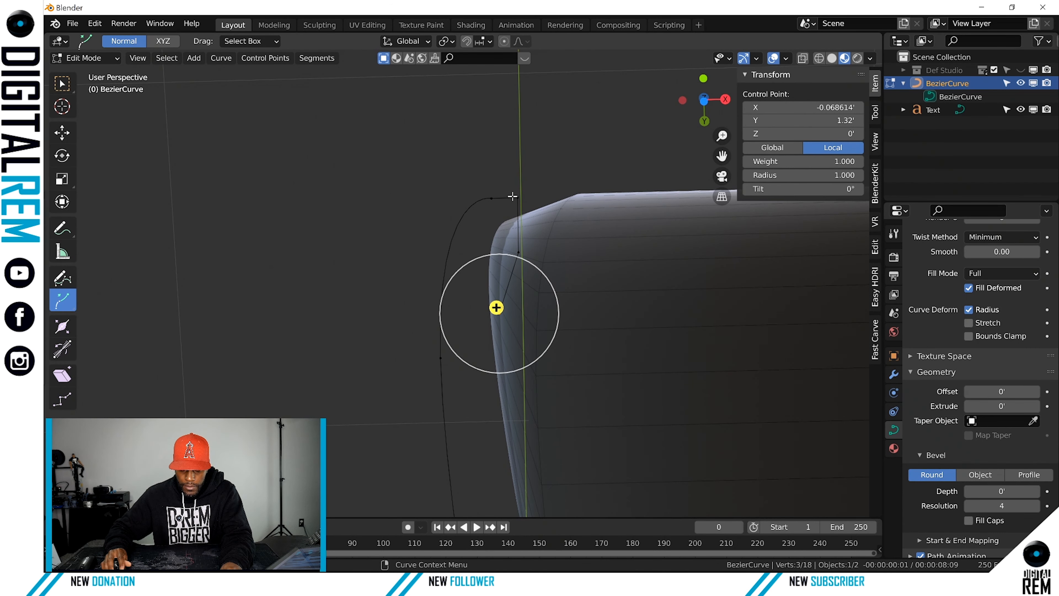
pyautogui.keyDown('shift'); pyautogui.moveTo(598, 253); pyautogui.dragTo(471, 378, button='middle'); pyautogui.keyUp('shift')
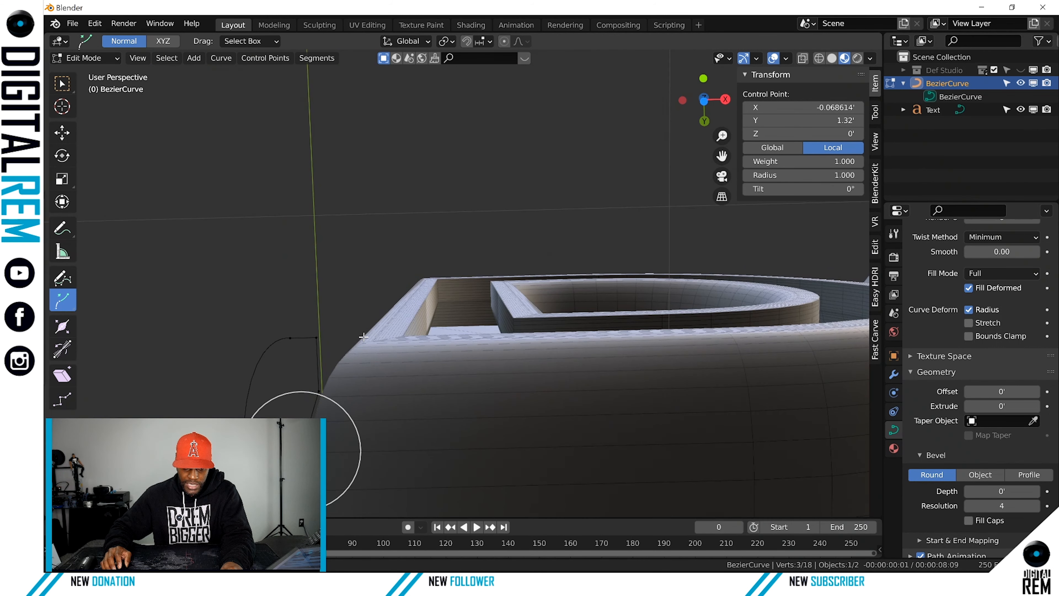
pyautogui.keyDown('shift'); pyautogui.moveTo(319, 338); pyautogui.dragTo(312, 335, button='middle'); pyautogui.keyUp('shift')
pyautogui.click(311, 333)
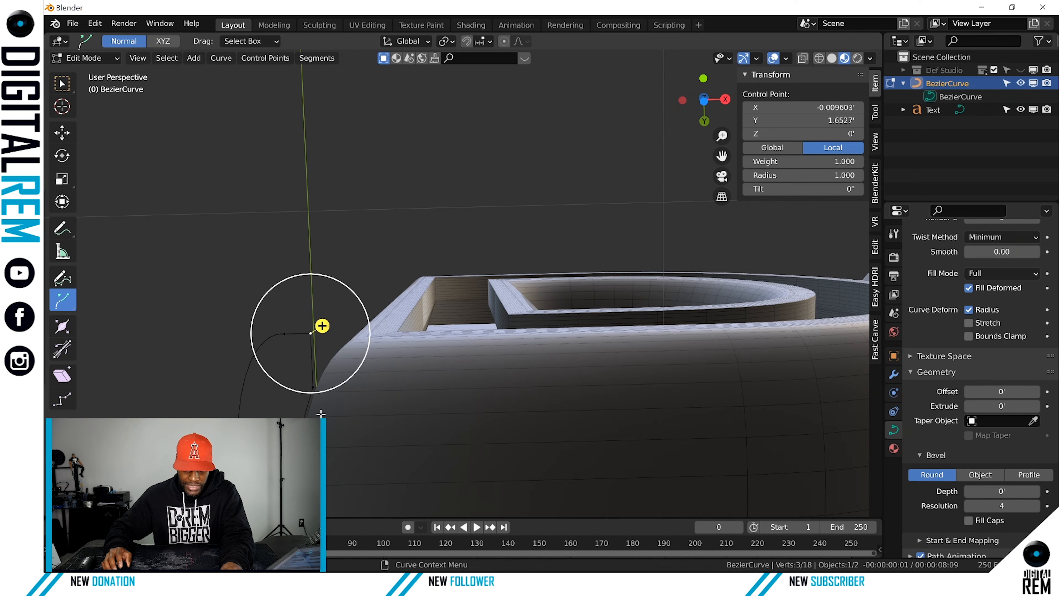
# Examine how the curve's points correspond to the side, back and front edges of the letter D
pyautogui.moveTo(348, 378); pyautogui.dragTo(352, 371, button='middle')
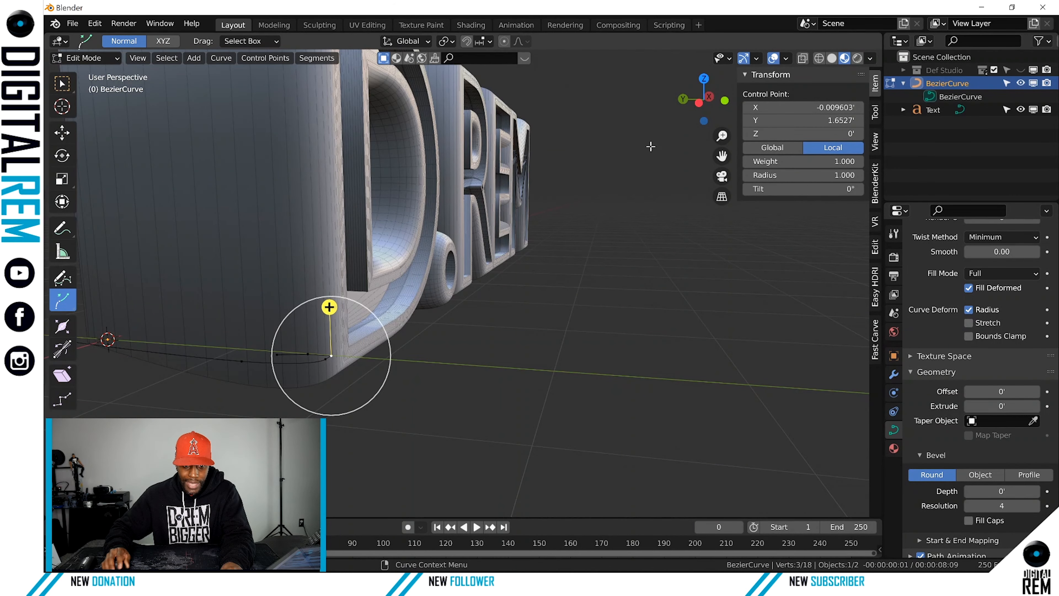
pyautogui.moveTo(422, 236); pyautogui.dragTo(561, 157, button='middle')
pyautogui.scroll(-4, 504, 229)
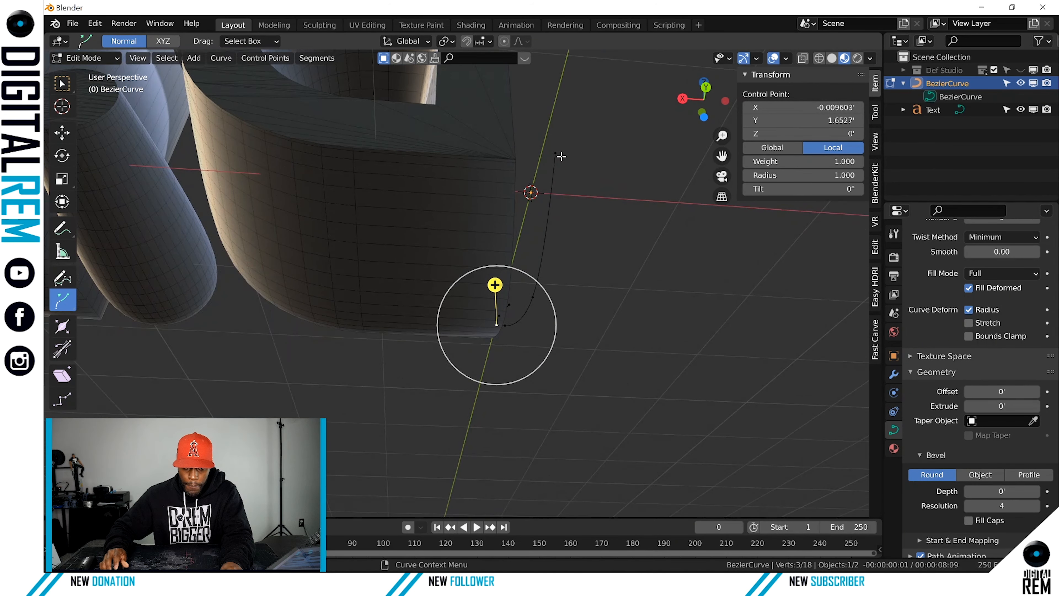
pyautogui.moveTo(559, 224); pyautogui.dragTo(442, 228, button='middle')
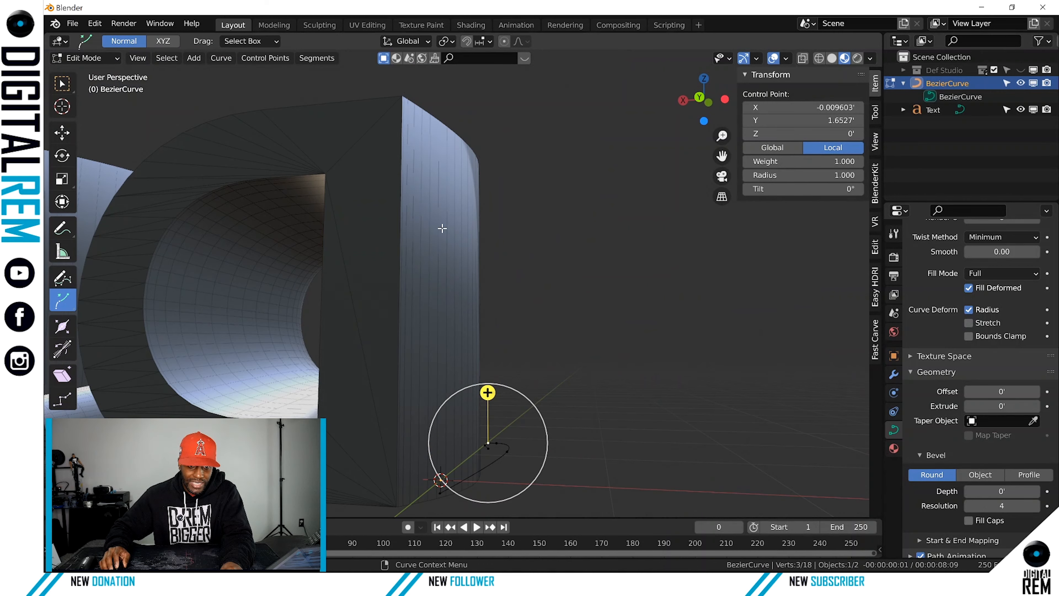
pyautogui.moveTo(421, 123); pyautogui.dragTo(385, 251, button='middle')
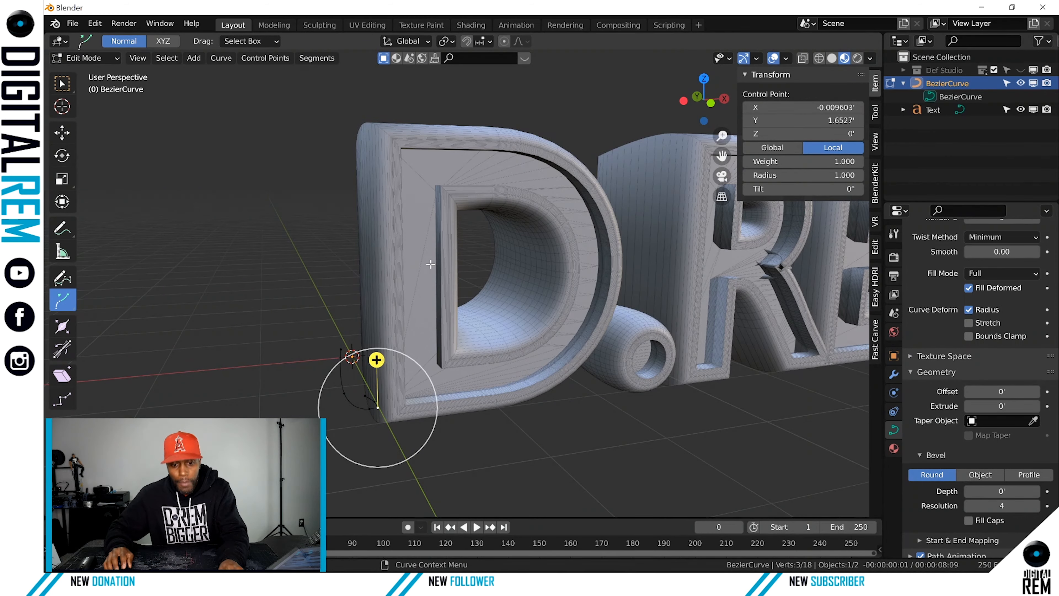
pyautogui.moveTo(465, 252); pyautogui.dragTo(430, 262, button='middle')
pyautogui.moveTo(507, 269)
pyautogui.mouseDown(button='middle')
pyautogui.moveTo(500, 283)
pyautogui.moveTo(597, 299)
pyautogui.moveTo(562, 289)
pyautogui.mouseUp(button='middle')
# Inspect the inner edges and corners of the R, E and M up close, and compare them with the D
pyautogui.keyDown('shift'); pyautogui.moveTo(697, 312); pyautogui.dragTo(596, 305, button='middle'); pyautogui.keyUp('shift')
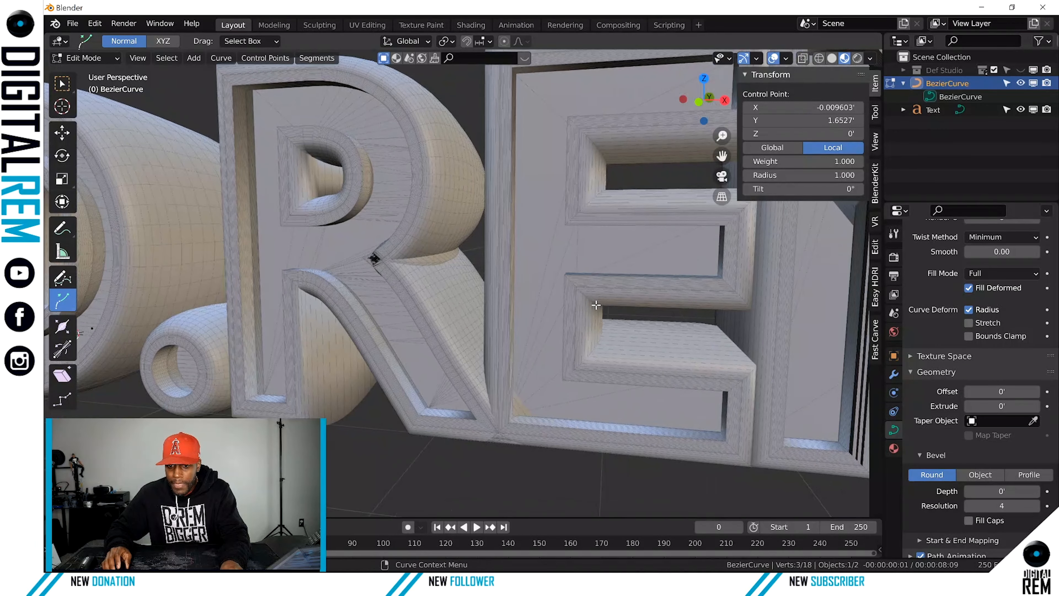
pyautogui.scroll(-3, 596, 305)
pyautogui.keyDown('shift'); pyautogui.moveTo(314, 270); pyautogui.dragTo(532, 296, button='middle'); pyautogui.keyUp('shift')
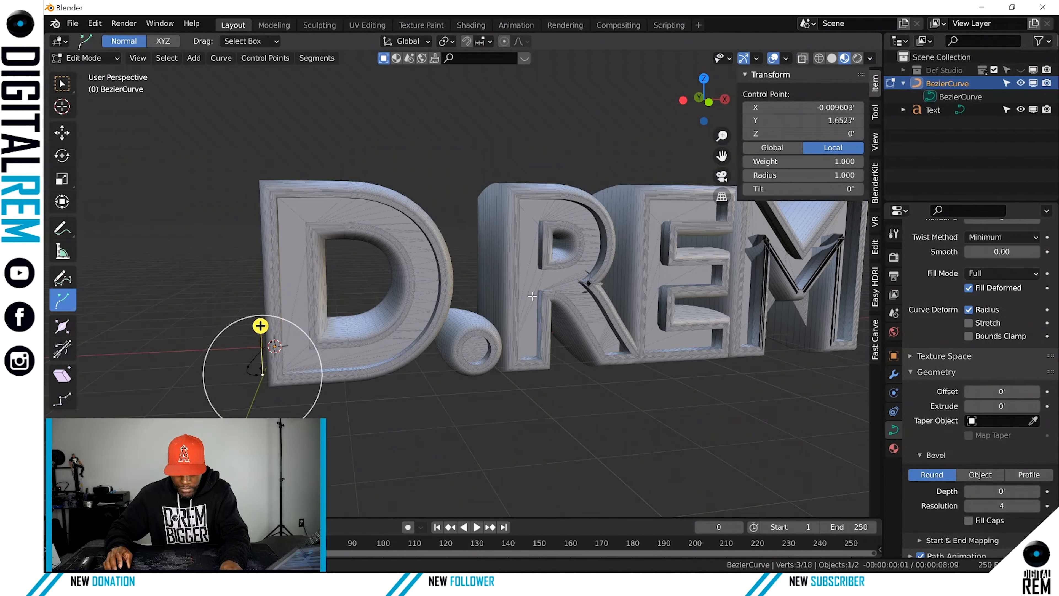
pyautogui.scroll(3, 596, 298)
pyautogui.keyDown('shift'); pyautogui.moveTo(588, 324); pyautogui.dragTo(392, 358, button='middle'); pyautogui.keyUp('shift')
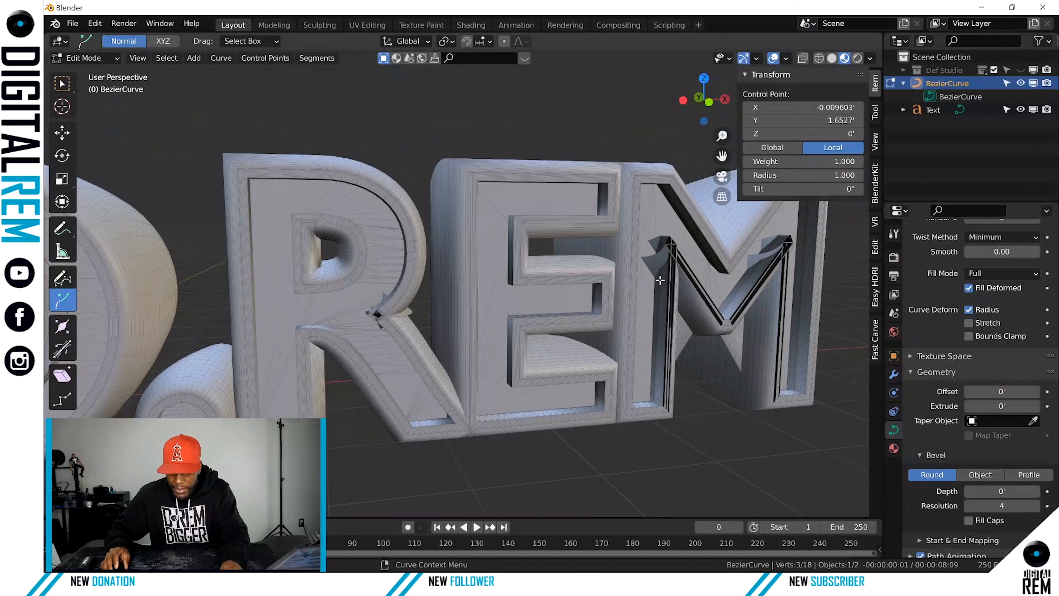
pyautogui.scroll(4, 661, 268)
pyautogui.scroll(-3, 683, 269)
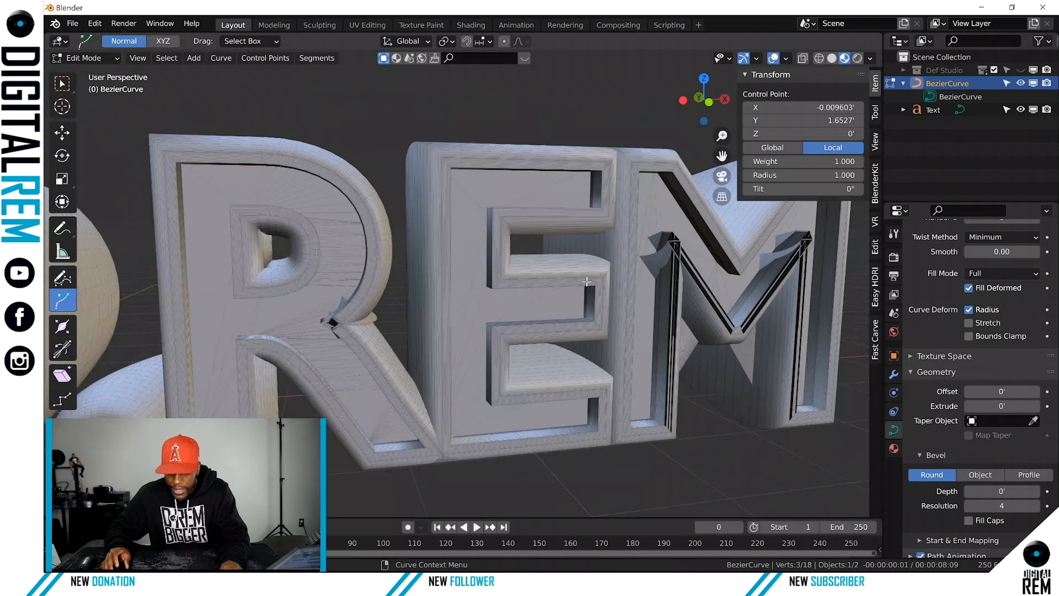
pyautogui.scroll(-2, 587, 280)
pyautogui.keyDown('shift'); pyautogui.moveTo(261, 349); pyautogui.dragTo(555, 360, button='middle'); pyautogui.keyUp('shift')
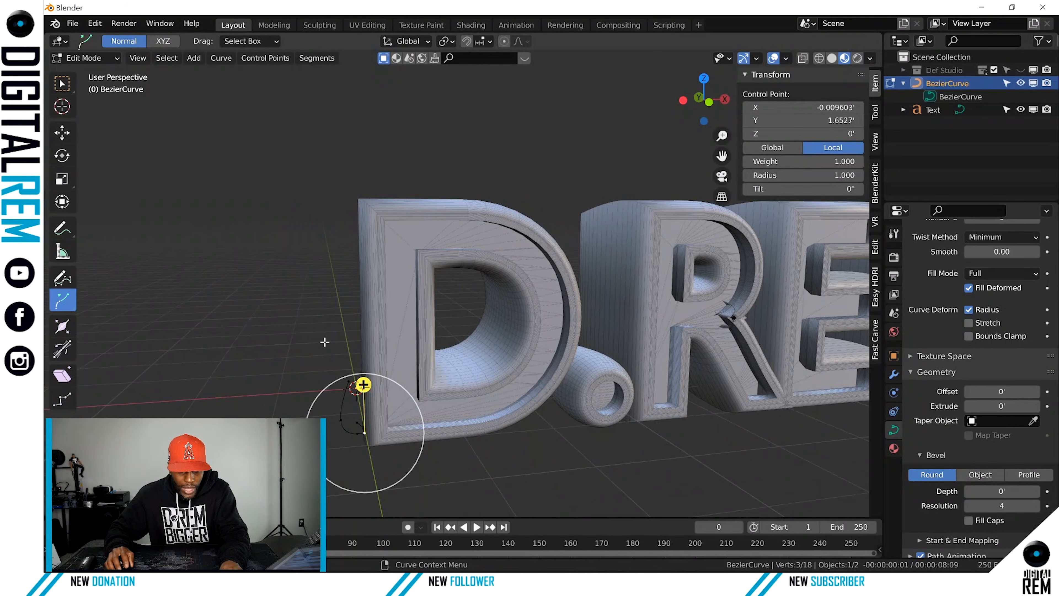
# Select all the curve's control points and move them about 0.09' along the X axis
pyautogui.press('a')
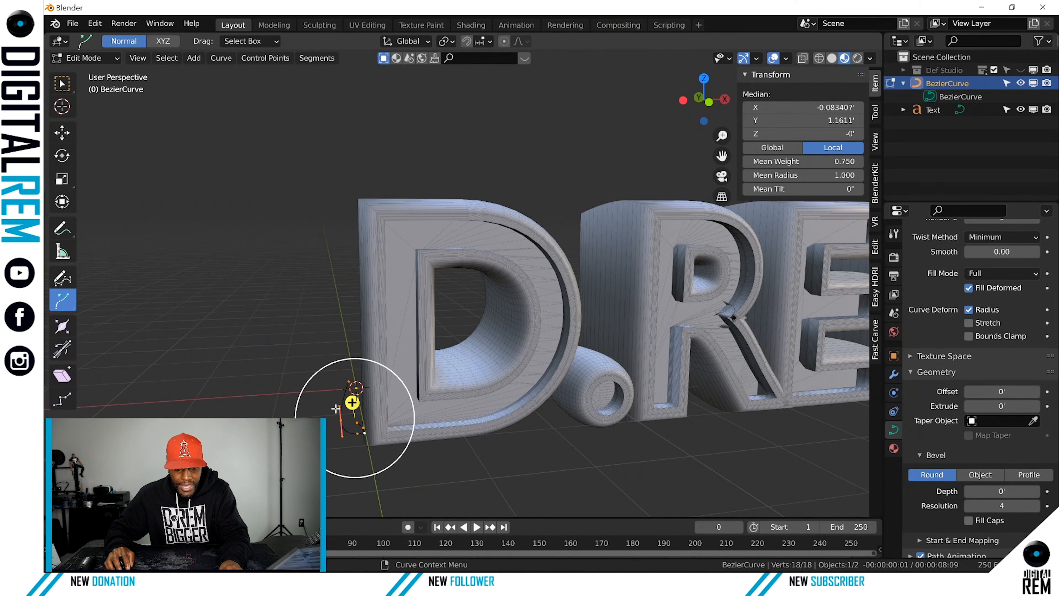
pyautogui.press('g')
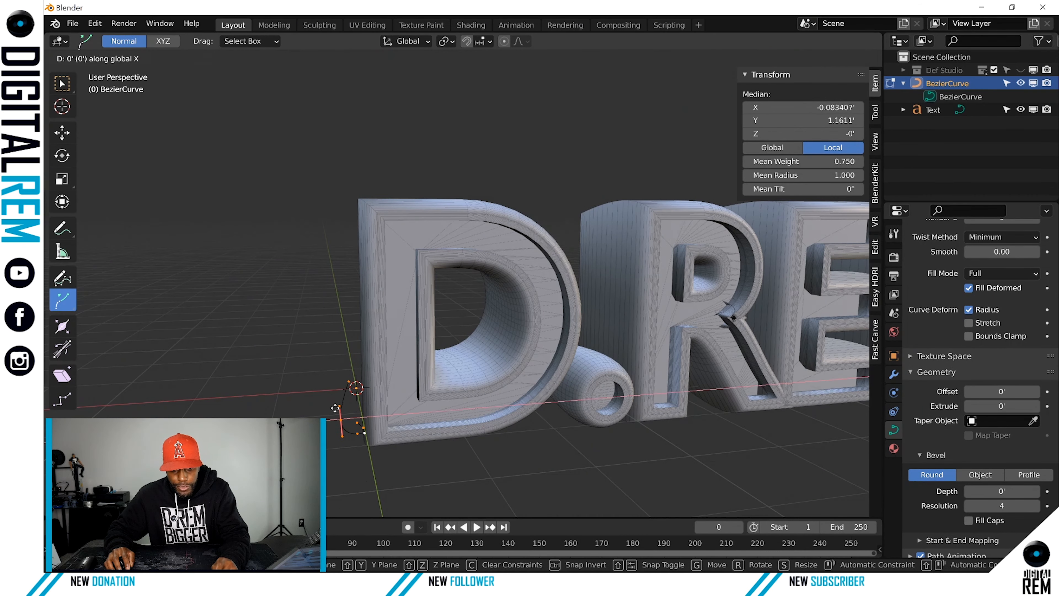
pyautogui.press('x')
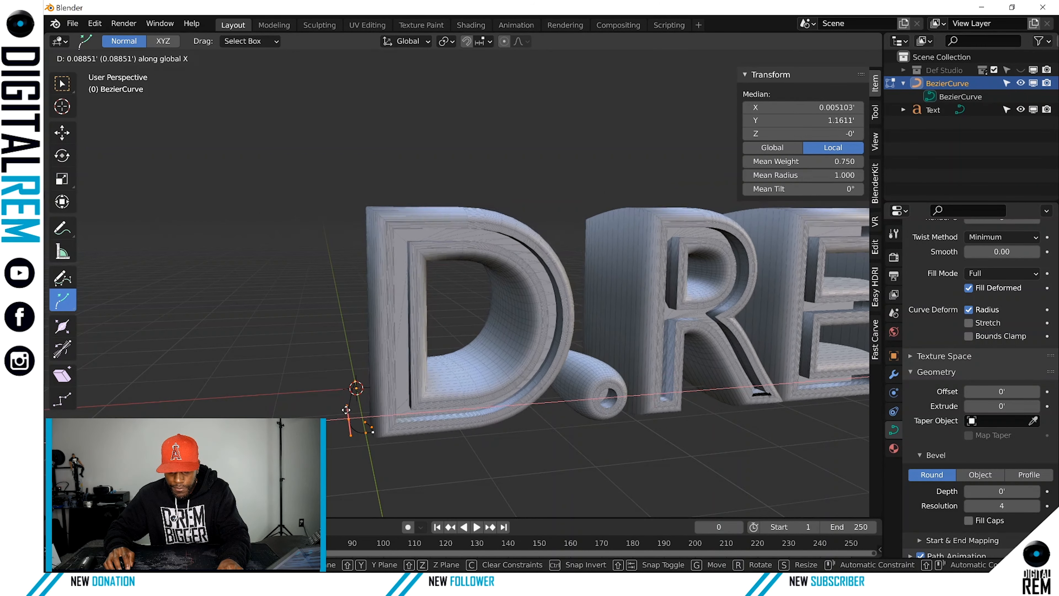
pyautogui.click(346, 410)
# Inspect the bevel and inset edges across all the letters after the curve's shift, especially the M and the D
pyautogui.moveTo(642, 358); pyautogui.dragTo(392, 325, button='middle')
pyautogui.moveTo(542, 323)
pyautogui.mouseDown(button='middle')
pyautogui.moveTo(489, 319)
pyautogui.moveTo(538, 341)
pyautogui.mouseUp(button='middle')
pyautogui.scroll(-2, 492, 323)
pyautogui.scroll(10, 539, 342)
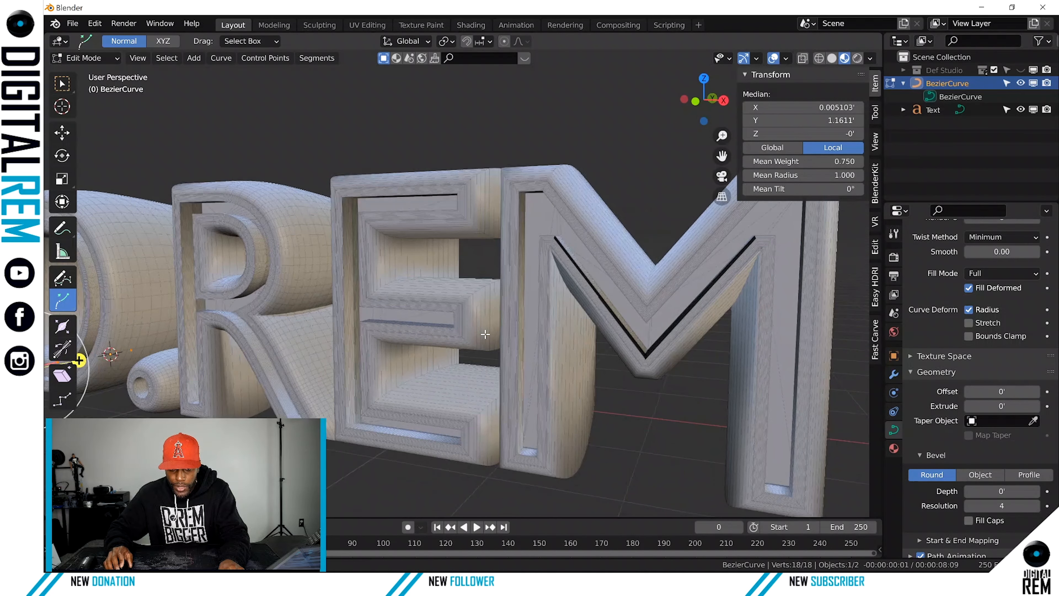
pyautogui.moveTo(462, 337); pyautogui.dragTo(521, 347, button='middle')
pyautogui.scroll(-3, 461, 339)
pyautogui.scroll(-2, 436, 325)
pyautogui.moveTo(436, 324); pyautogui.dragTo(488, 335, button='middle')
pyautogui.scroll(6, 489, 335)
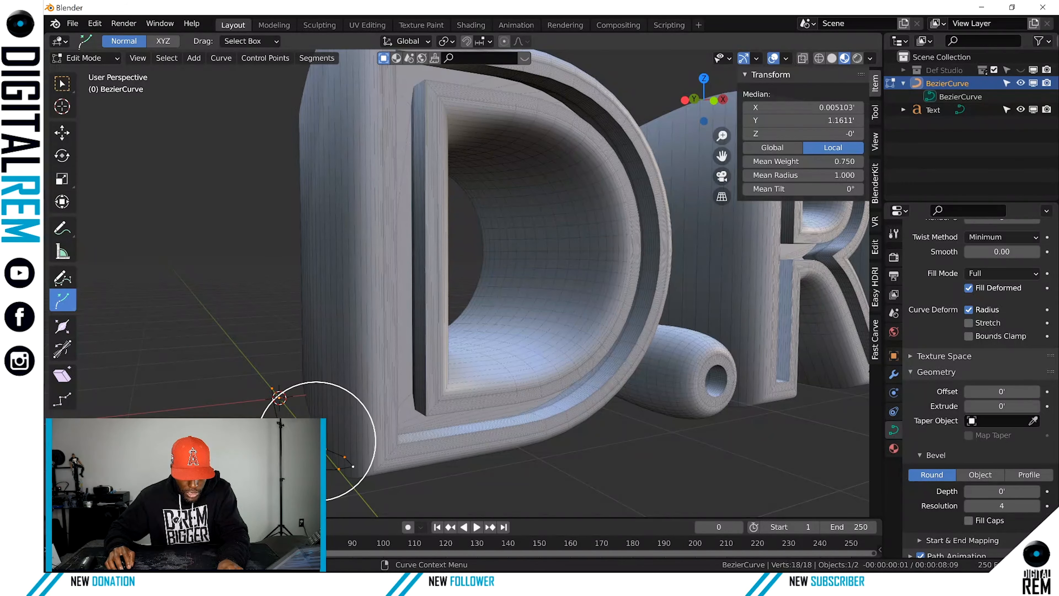
# Select only the Bezier curve's inner end point and move it about 0.12' forward along the Y axis
pyautogui.moveTo(317, 445); pyautogui.dragTo(330, 449)
pyautogui.hotkey('ctrl', 'z')
pyautogui.hotkey('alt', 'a')
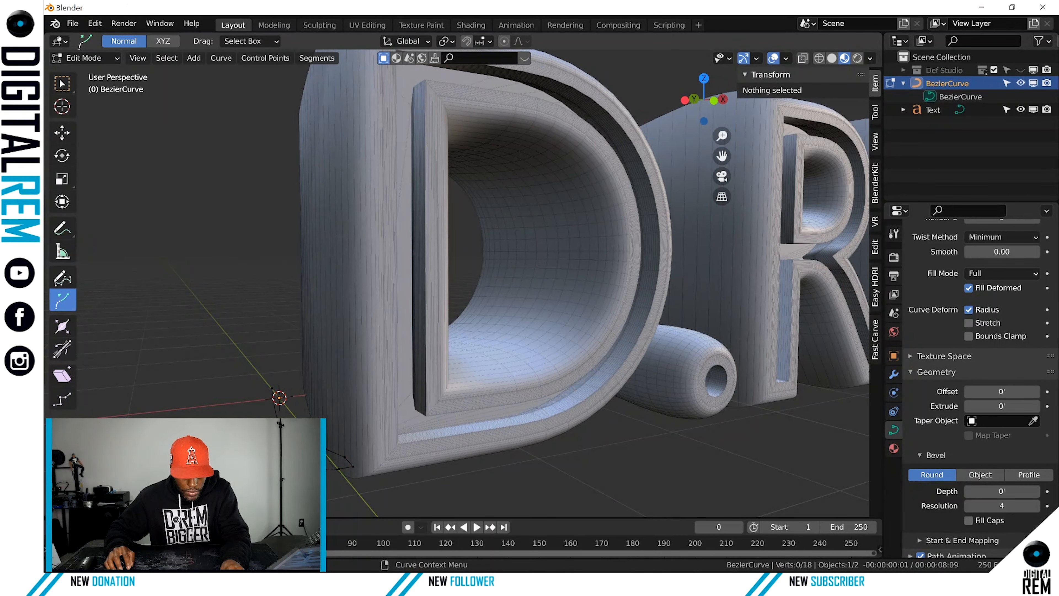
pyautogui.click(328, 447)
pyautogui.moveTo(332, 454); pyautogui.dragTo(312, 467, button='middle')
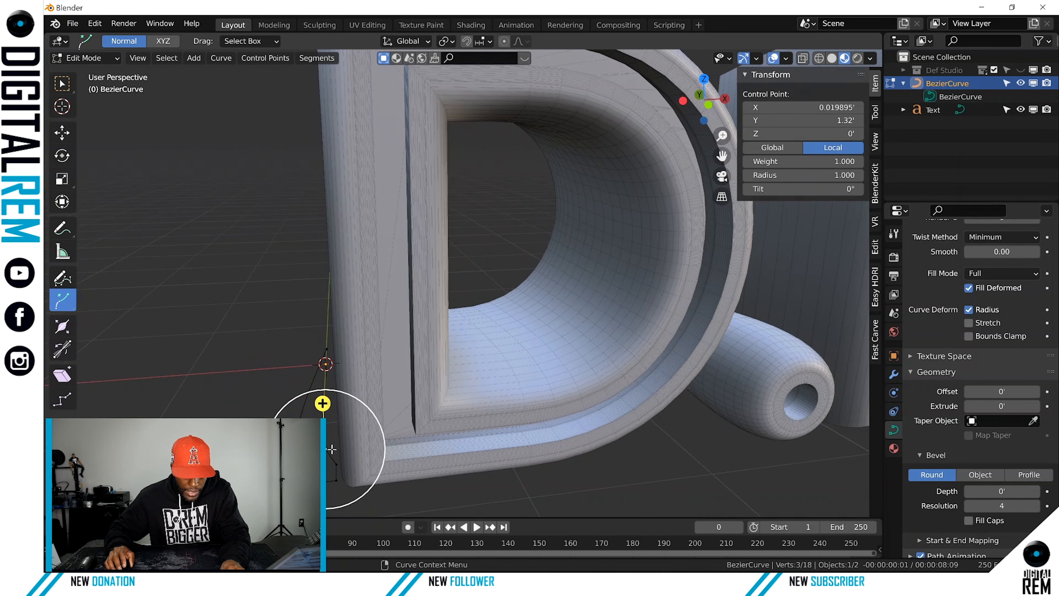
pyautogui.press('g')
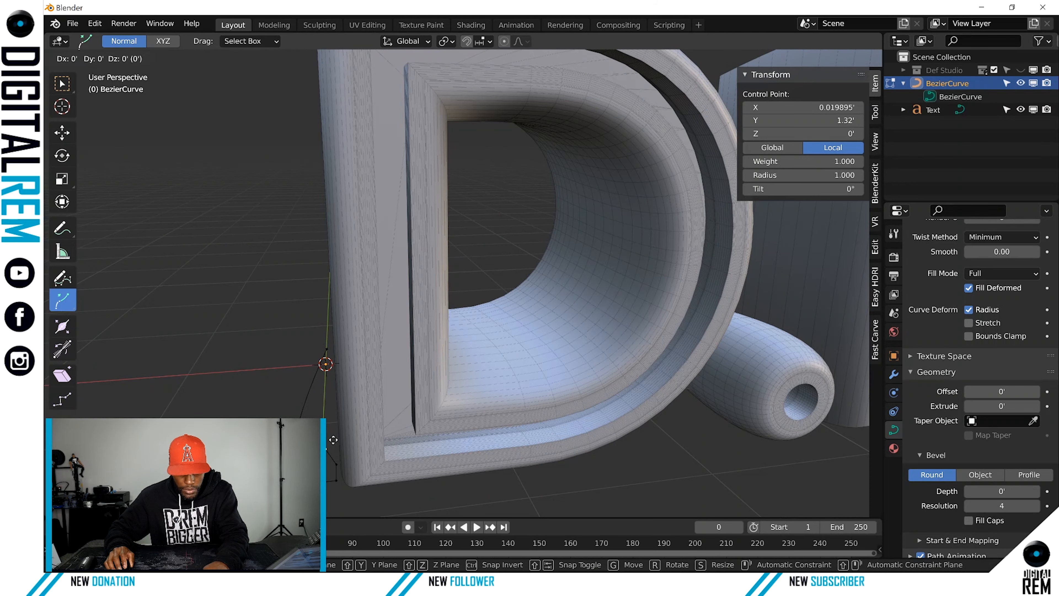
pyautogui.press('y')
pyautogui.click(336, 451)
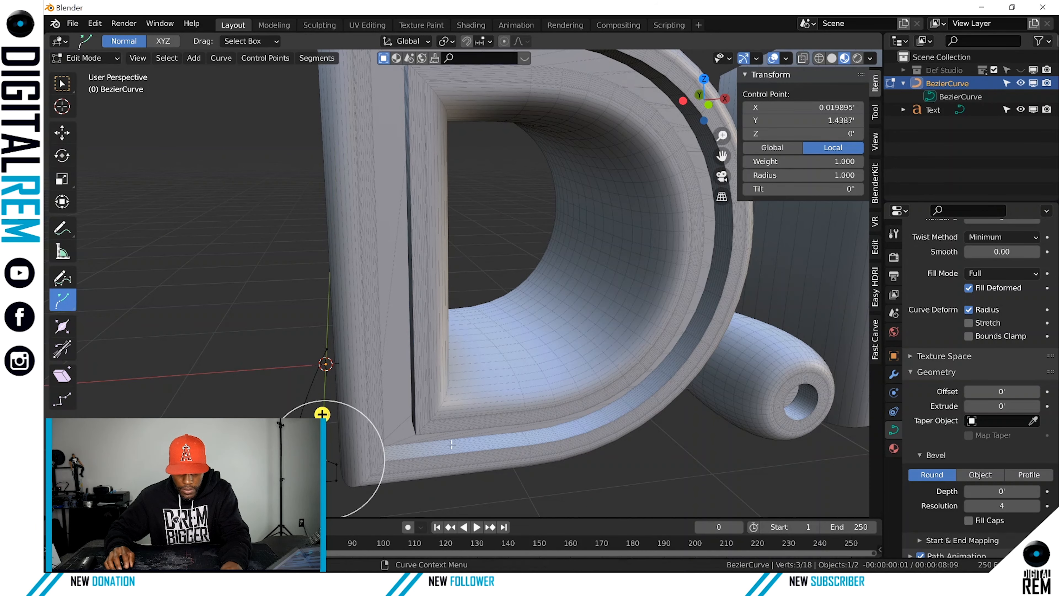
# Try to move the curve's five front control points about 0.05' in the negative X direction, and undo the move
pyautogui.moveTo(333, 447); pyautogui.dragTo(378, 342, button='middle')
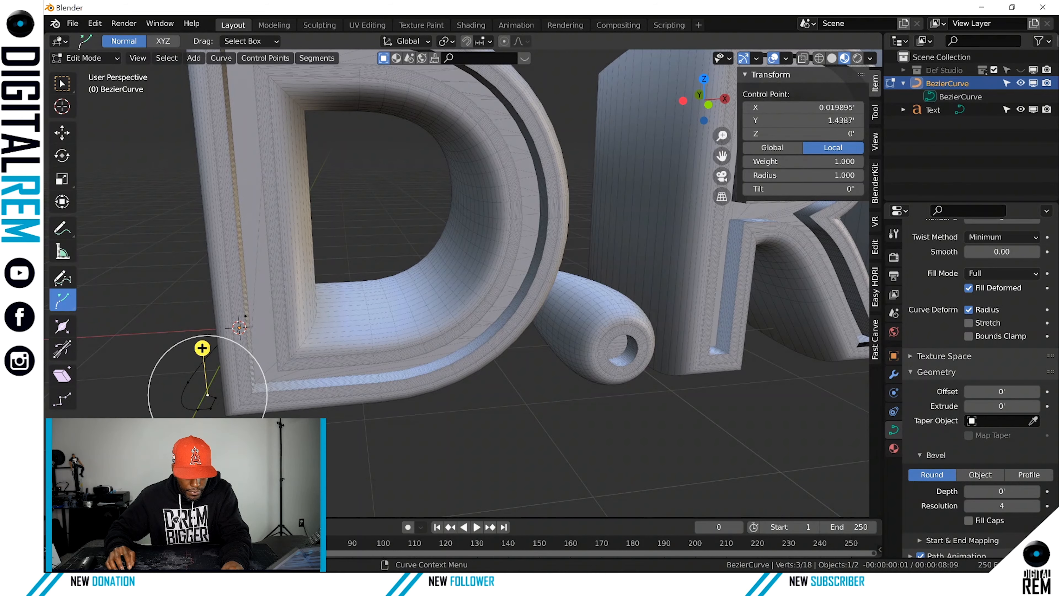
pyautogui.hotkey('alt', 'a')
pyautogui.click(190, 383)
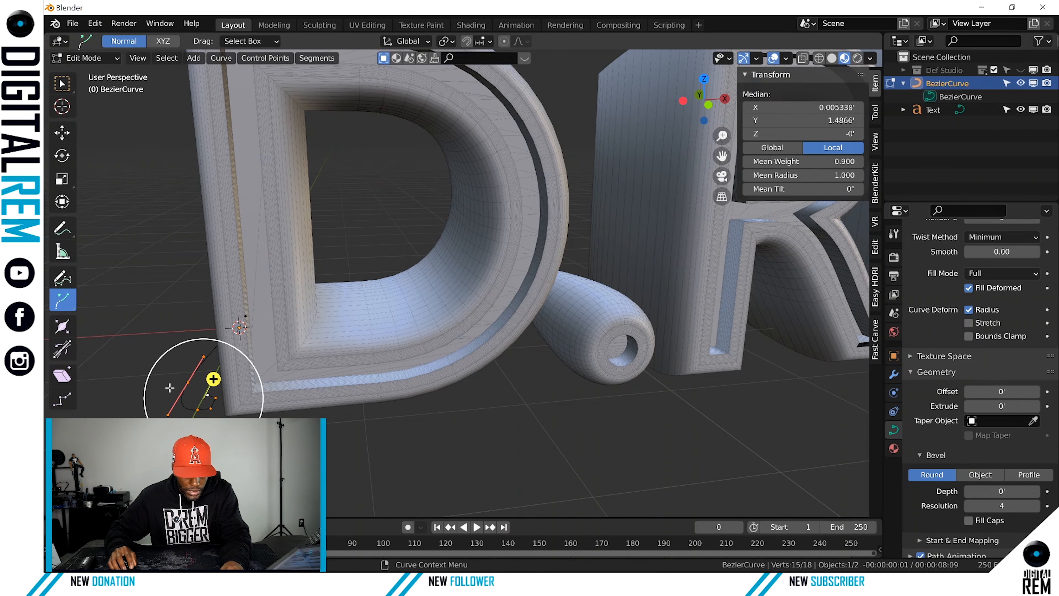
pyautogui.press('g')
pyautogui.press('x')
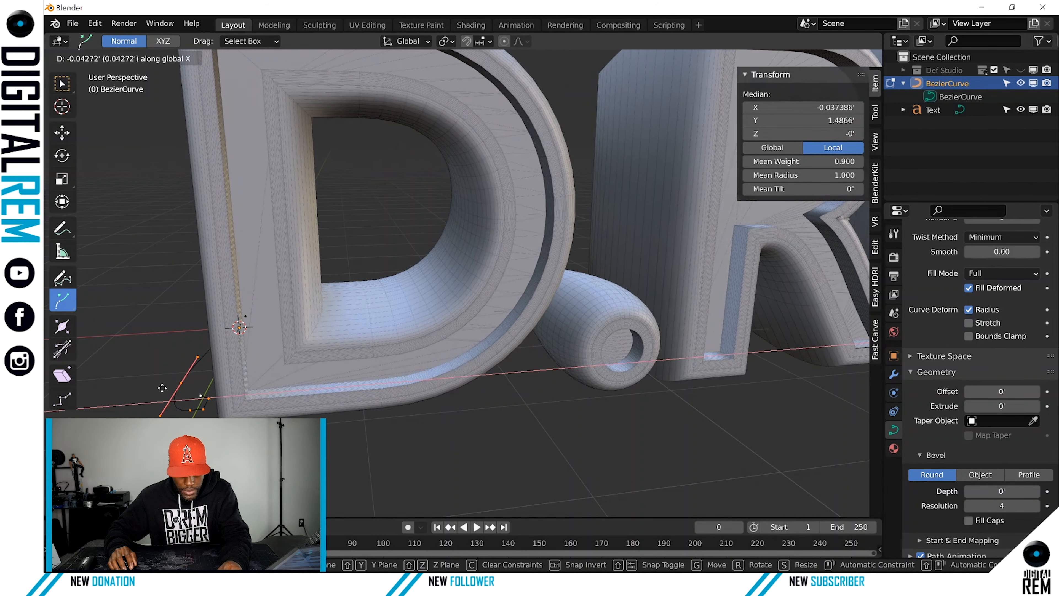
pyautogui.click(160, 388)
pyautogui.scroll(-2, 372, 400)
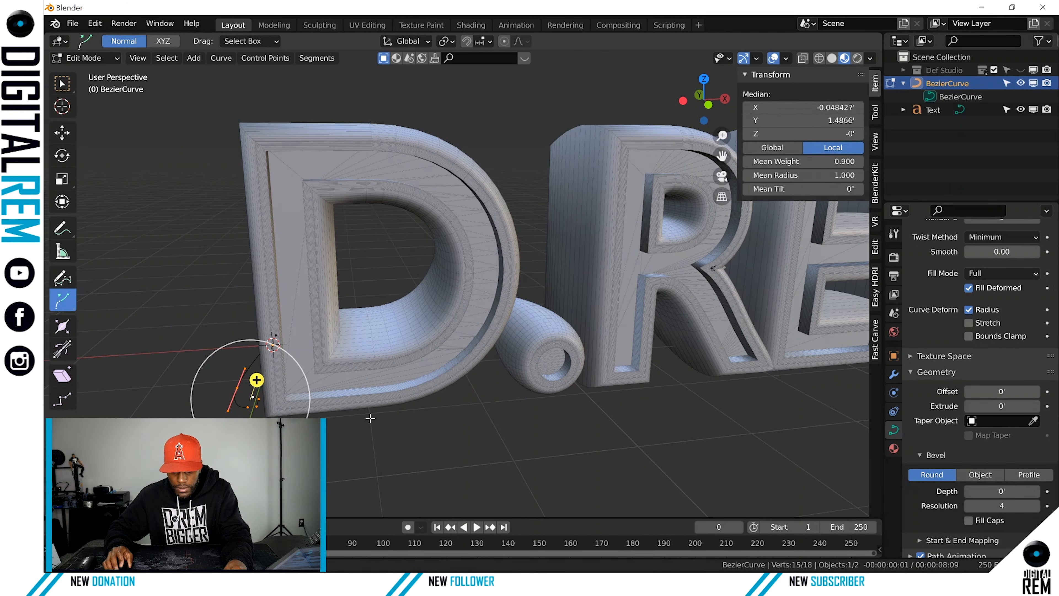
pyautogui.keyDown('shift'); pyautogui.moveTo(369, 416); pyautogui.dragTo(339, 430, button='middle'); pyautogui.keyUp('shift')
pyautogui.hotkey('ctrl', 'z')
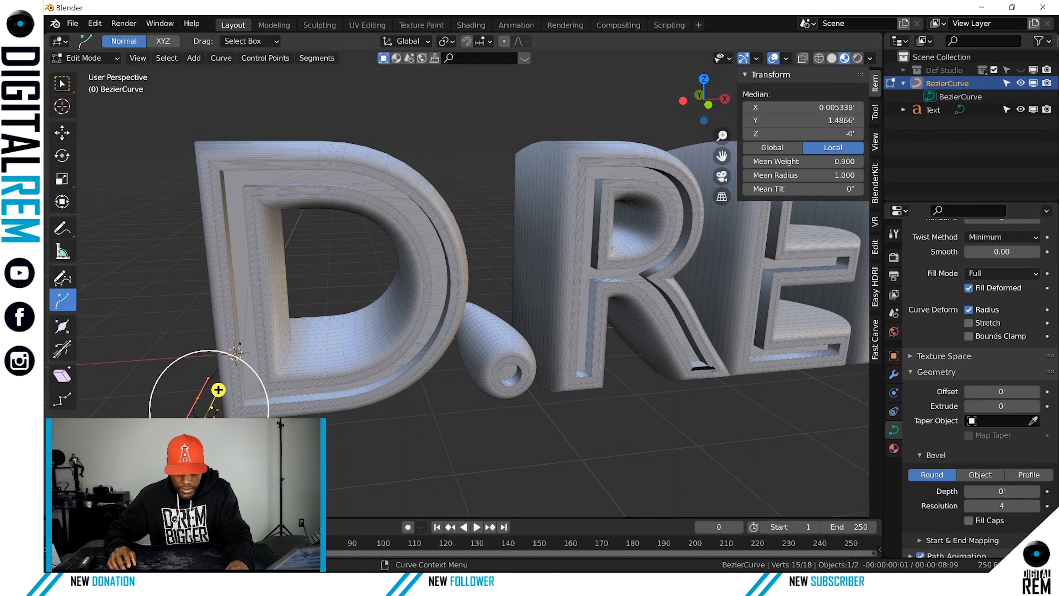
# Select four control points at the front of the curve and move them about 0.025' in the negative X direction
pyautogui.hotkey('alt', 'a')
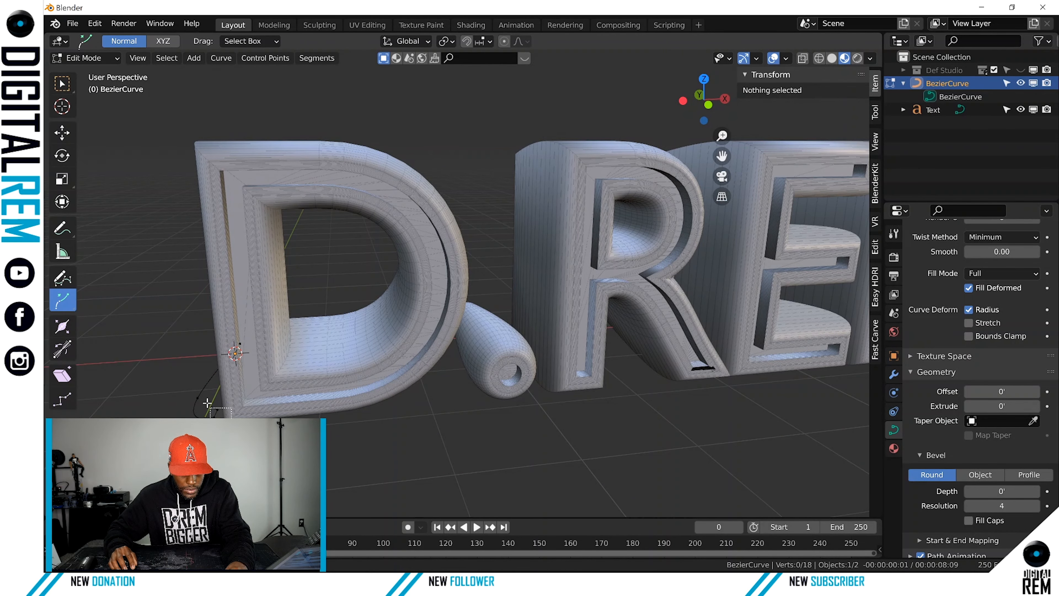
pyautogui.moveTo(202, 401); pyautogui.dragTo(202, 400)
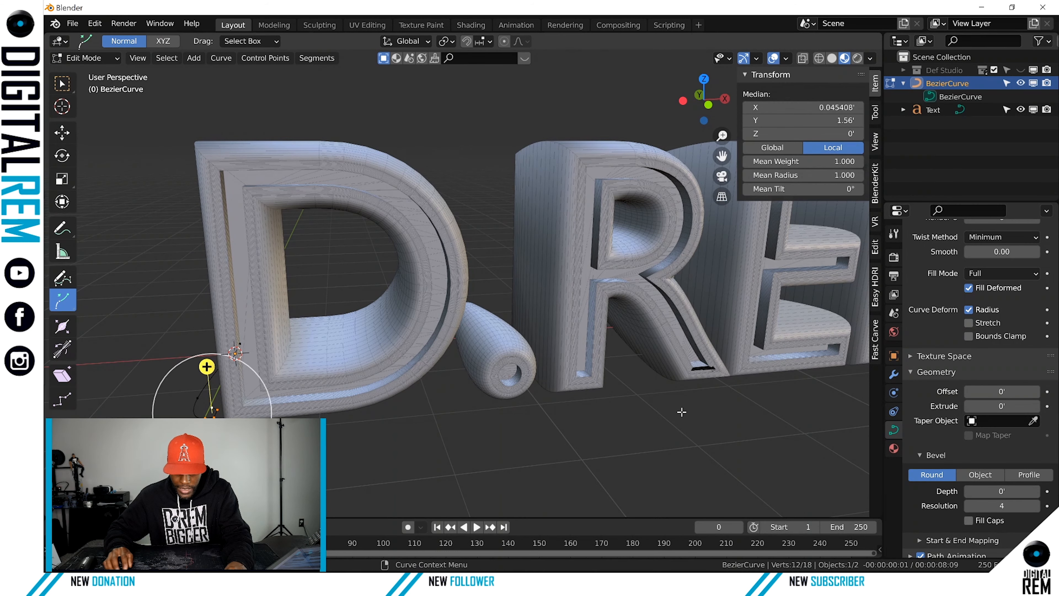
pyautogui.press('g')
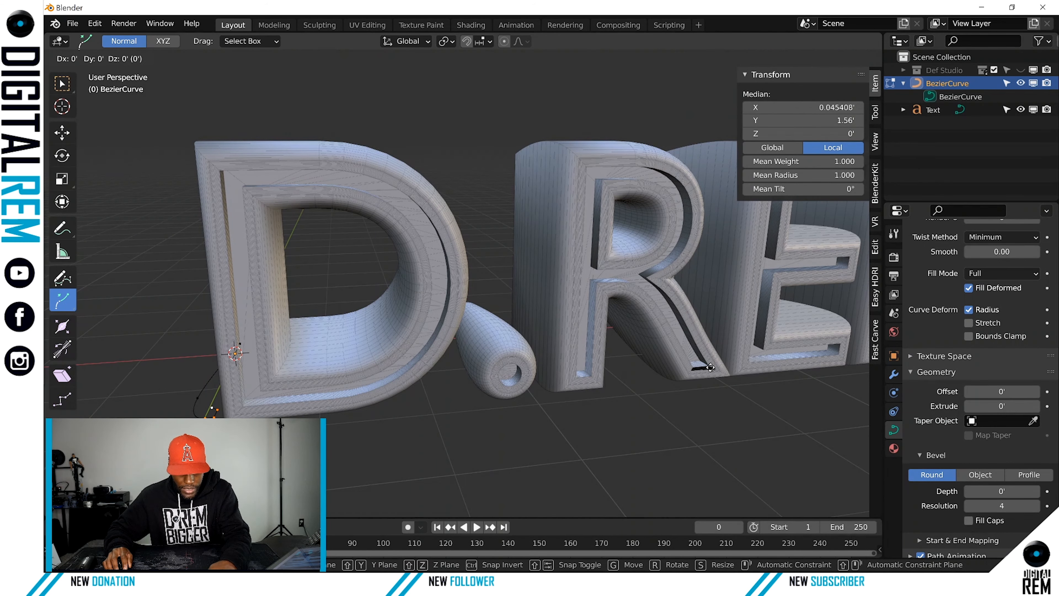
pyautogui.press('x')
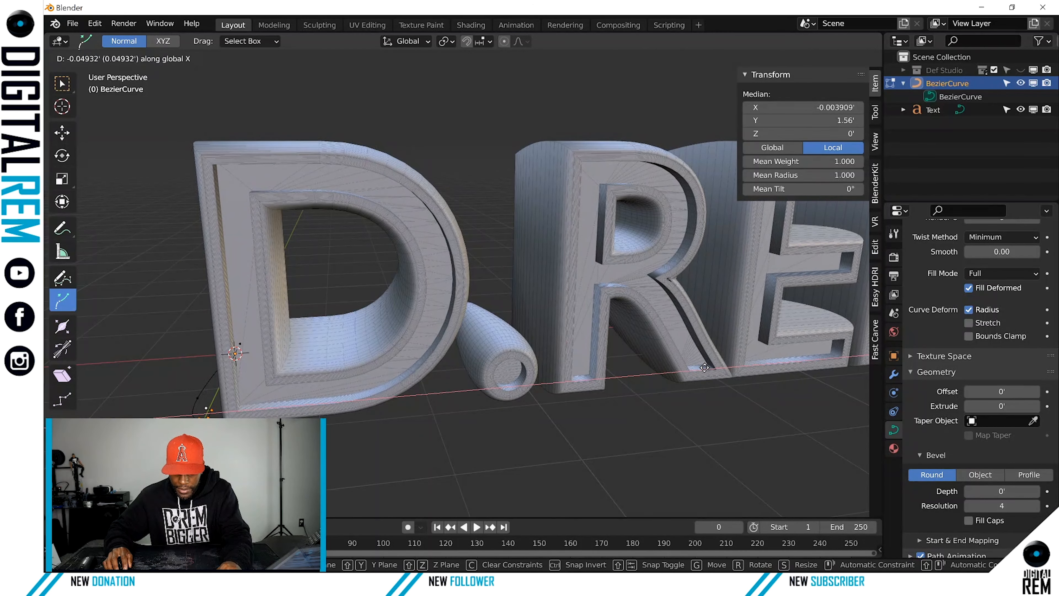
pyautogui.click(707, 330)
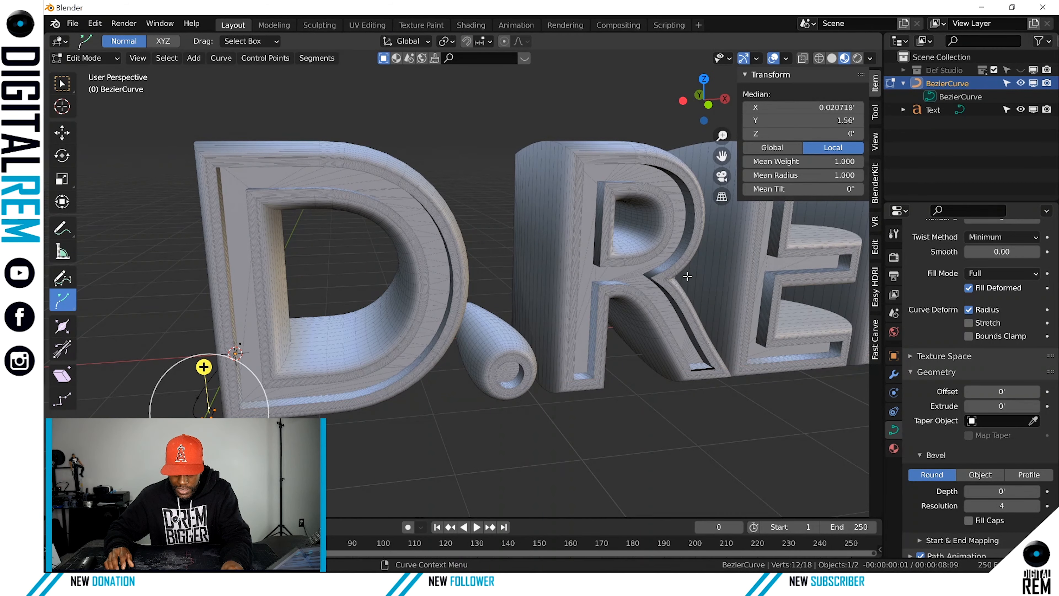
# Check the R, E and M in Object Mode, return to editing the curve and undo the last X move
pyautogui.moveTo(683, 276); pyautogui.dragTo(608, 262, button='middle')
pyautogui.keyDown('shift'); pyautogui.moveTo(650, 319); pyautogui.dragTo(579, 294, button='middle'); pyautogui.keyUp('shift')
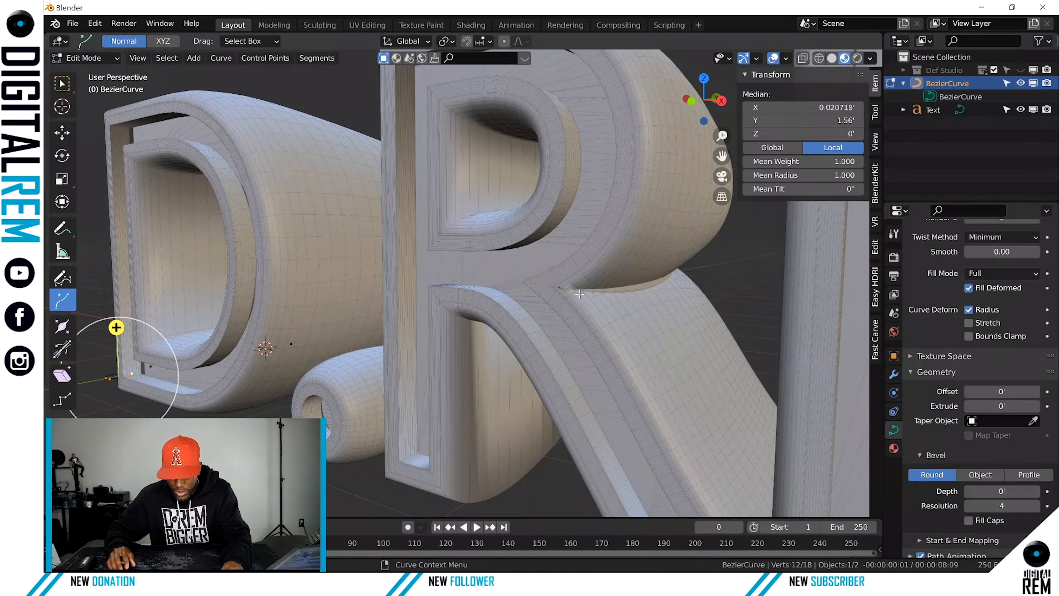
pyautogui.scroll(-4, 629, 324)
pyautogui.keyDown('shift'); pyautogui.moveTo(665, 374); pyautogui.dragTo(652, 343, button='middle'); pyautogui.keyUp('shift')
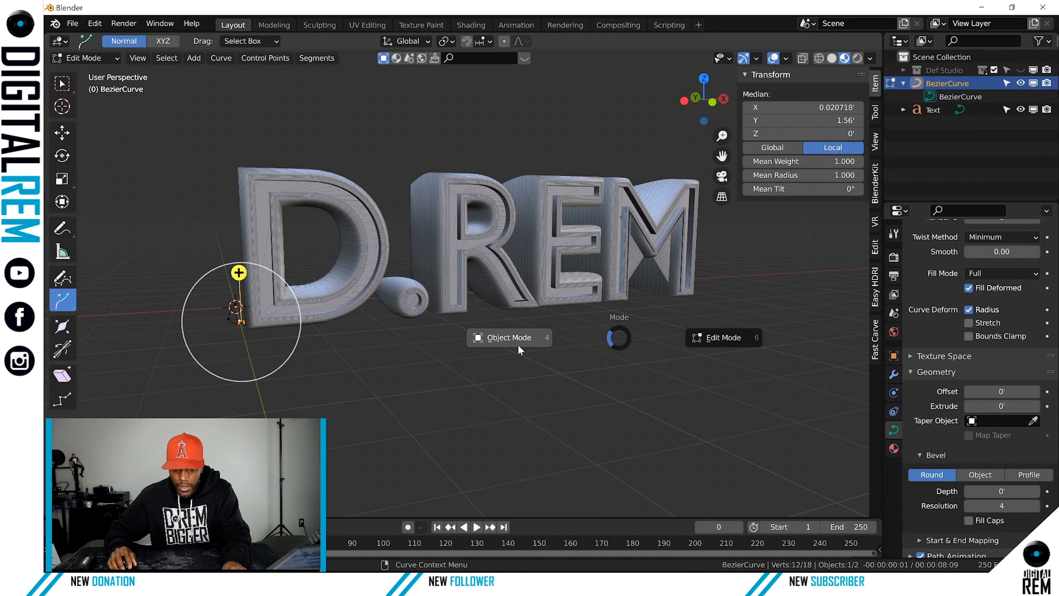
pyautogui.click(515, 341)
pyautogui.scroll(5, 672, 271)
pyautogui.scroll(5, 669, 270)
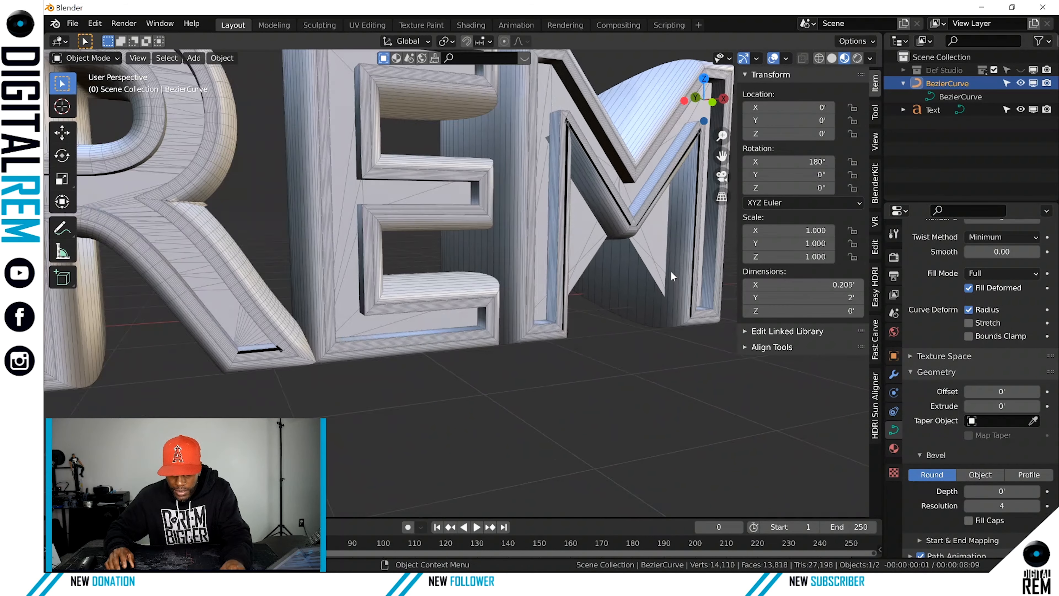
pyautogui.press('Tab')
pyautogui.scroll(2, 625, 266)
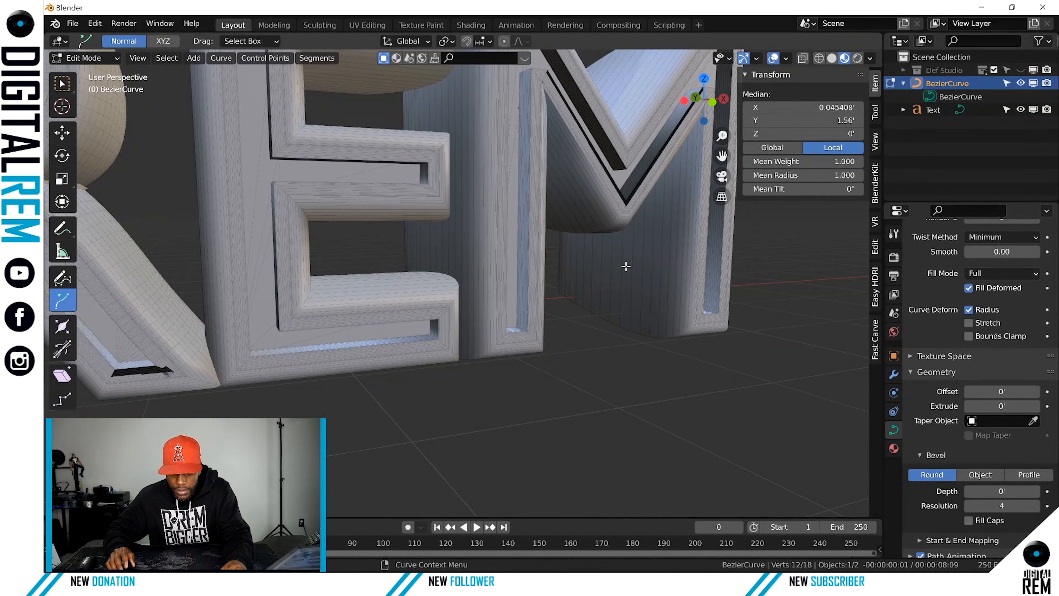
# Examine the inset grooves and inner edges of the E and M up close
pyautogui.scroll(5, 631, 266)
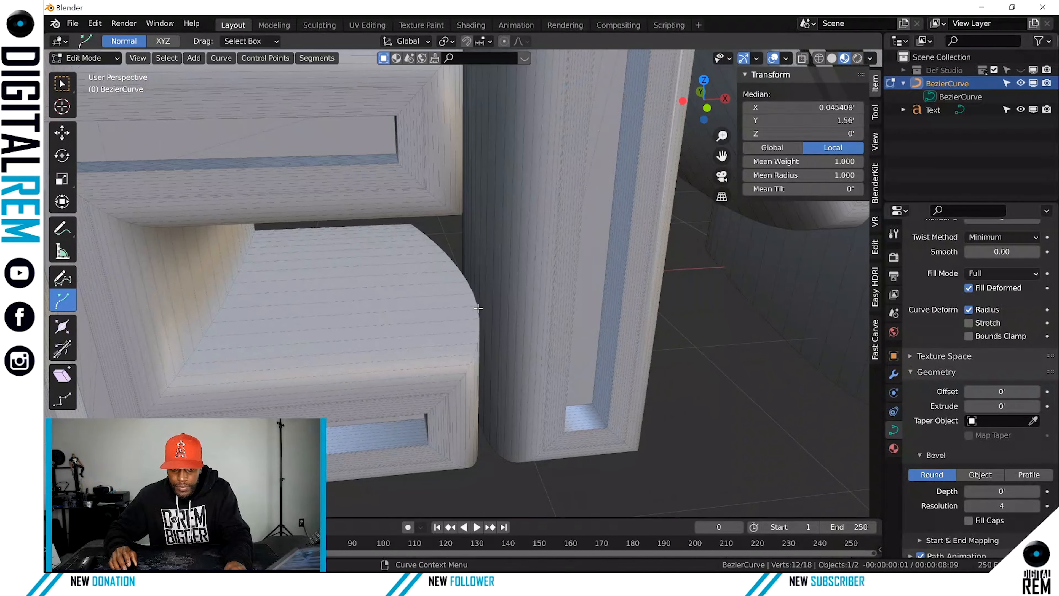
pyautogui.moveTo(541, 288); pyautogui.dragTo(477, 310, button='middle')
pyautogui.scroll(3, 472, 301)
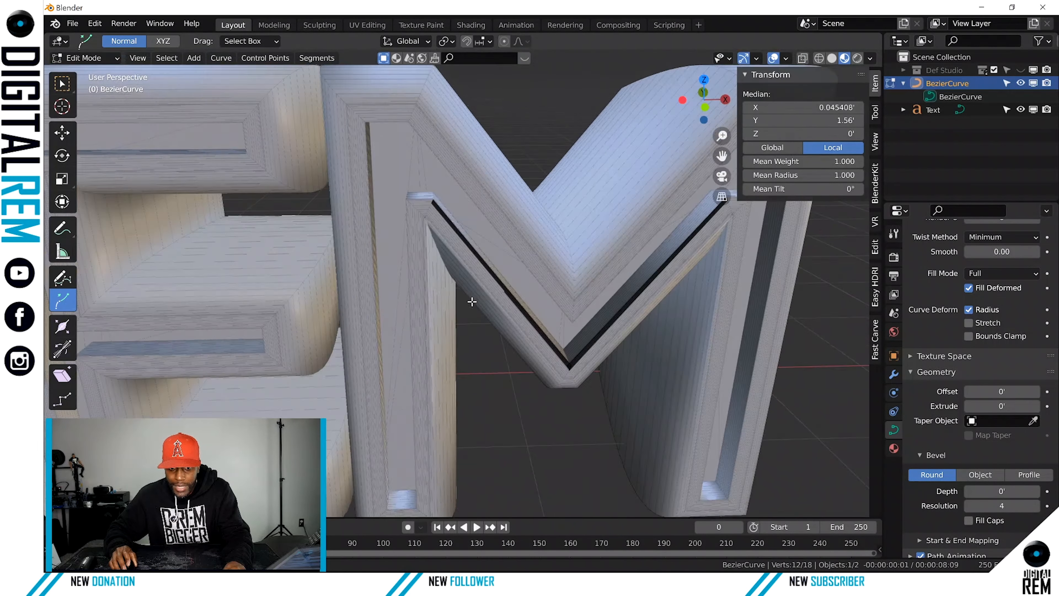
pyautogui.keyDown('shift'); pyautogui.moveTo(466, 260); pyautogui.dragTo(459, 301, button='middle'); pyautogui.keyUp('shift')
pyautogui.scroll(-6, 459, 301)
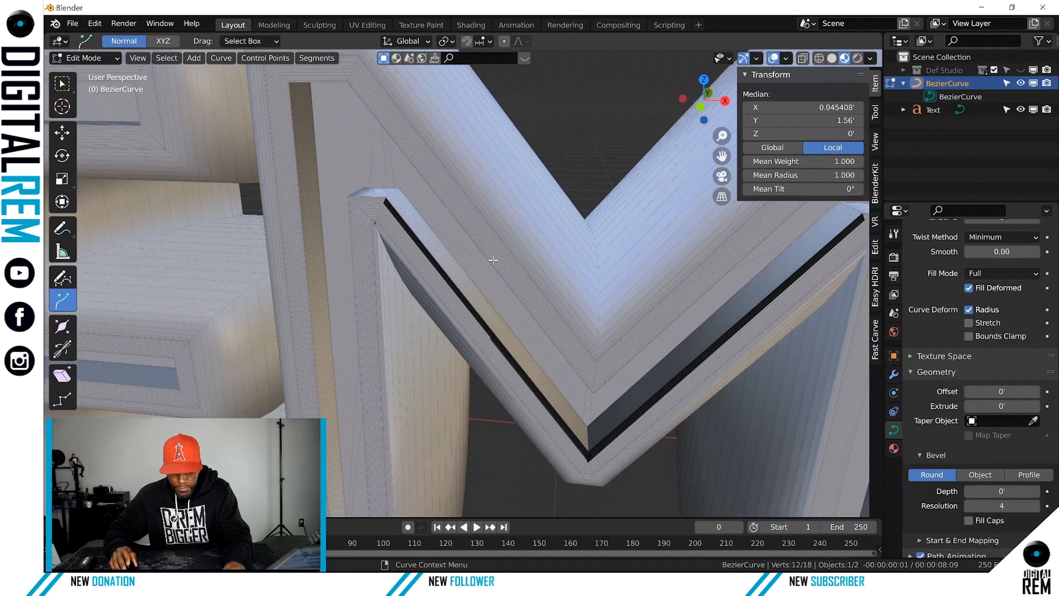
# Select only the curve's outer side control point and move it about 0.07' in the positive X direction
pyautogui.hotkey('alt', 'a')
pyautogui.scroll(-3, 460, 298)
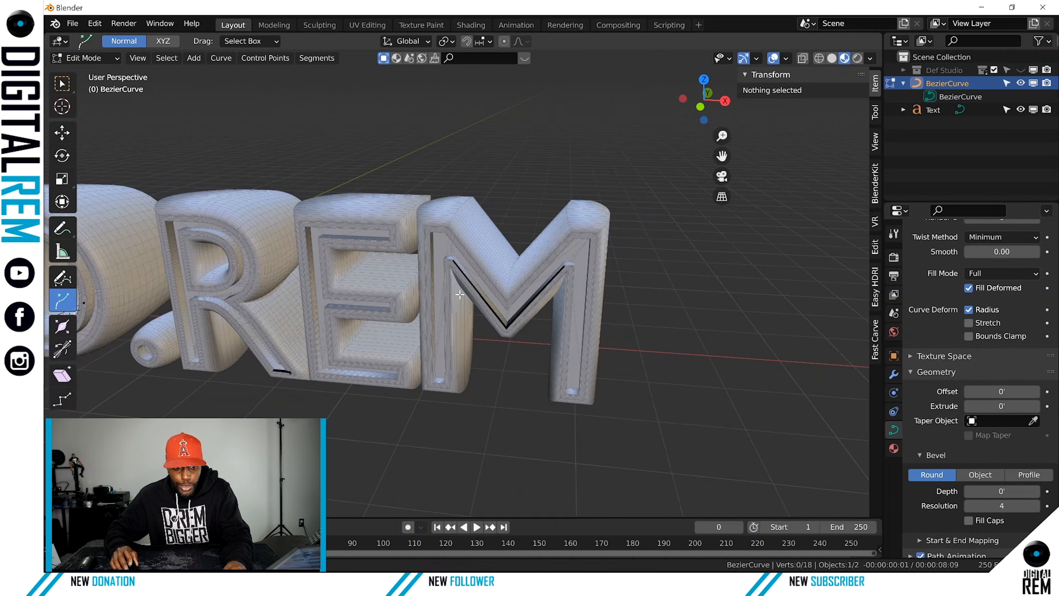
pyautogui.keyDown('shift'); pyautogui.moveTo(175, 292); pyautogui.dragTo(409, 300, button='middle'); pyautogui.keyUp('shift')
pyautogui.keyDown('shift'); pyautogui.moveTo(305, 307); pyautogui.dragTo(360, 306, button='middle'); pyautogui.keyUp('shift')
pyautogui.scroll(3, 399, 357)
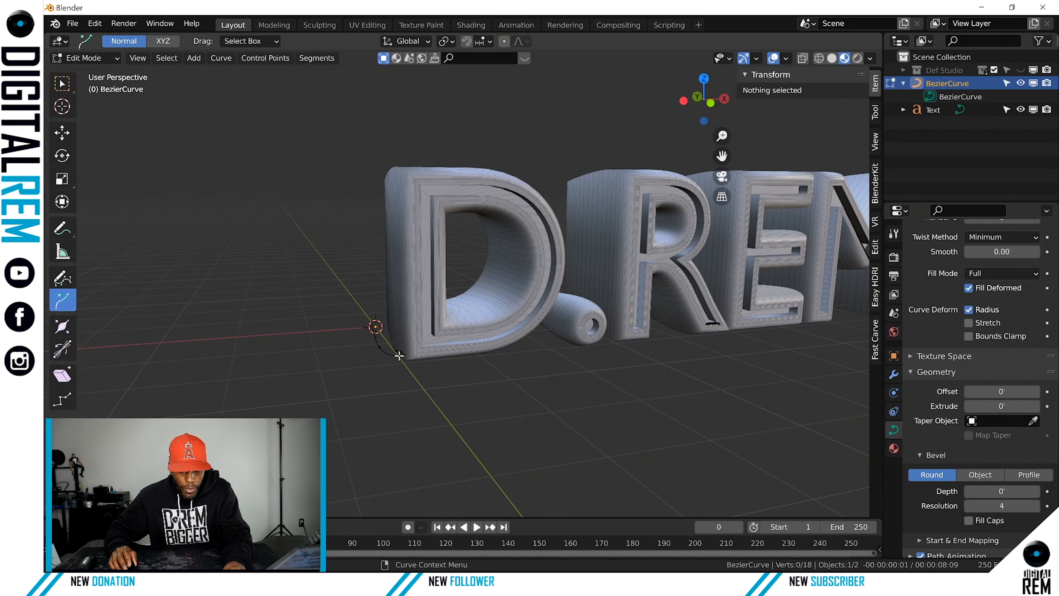
pyautogui.click(382, 346)
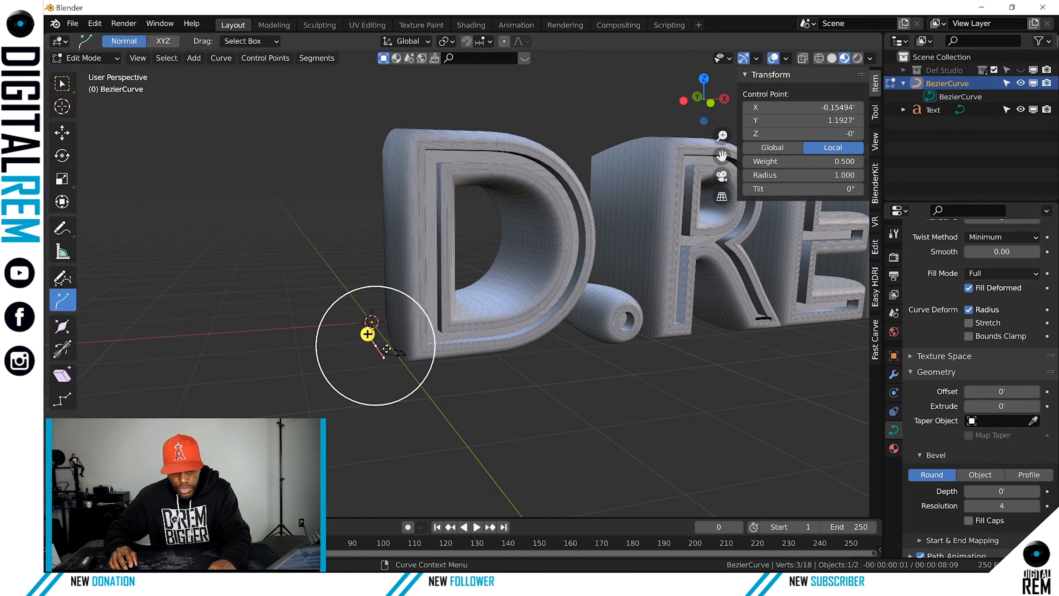
pyautogui.press('g')
pyautogui.press('x')
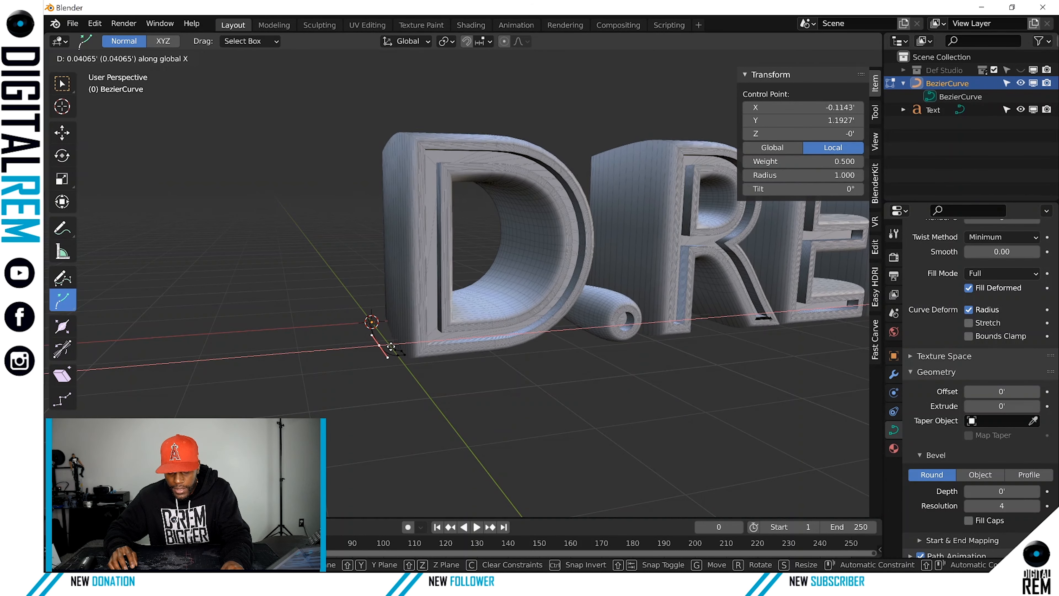
pyautogui.click(382, 344)
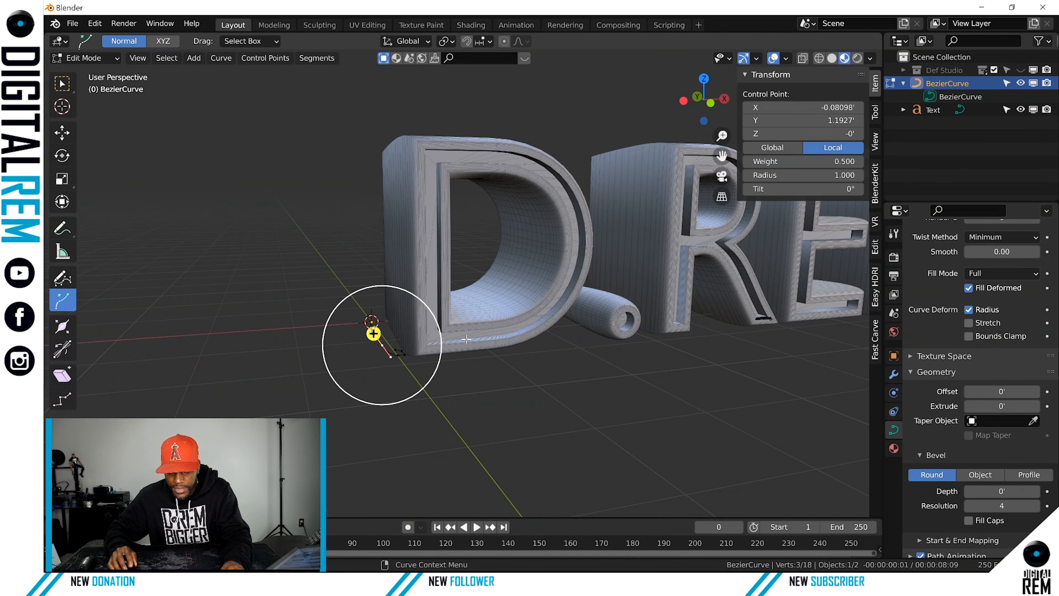
# Move the control point at the curve's front bend about 0.016' in the negative X direction
pyautogui.scroll(5, 466, 339)
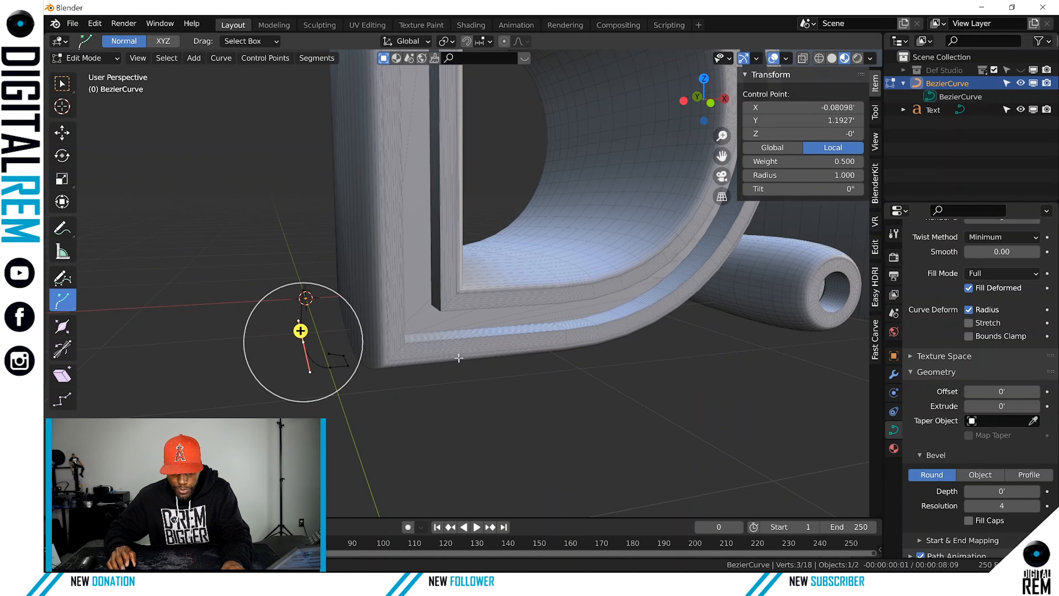
pyautogui.keyDown('shift'); pyautogui.moveTo(459, 358); pyautogui.dragTo(429, 372, button='middle'); pyautogui.keyUp('shift')
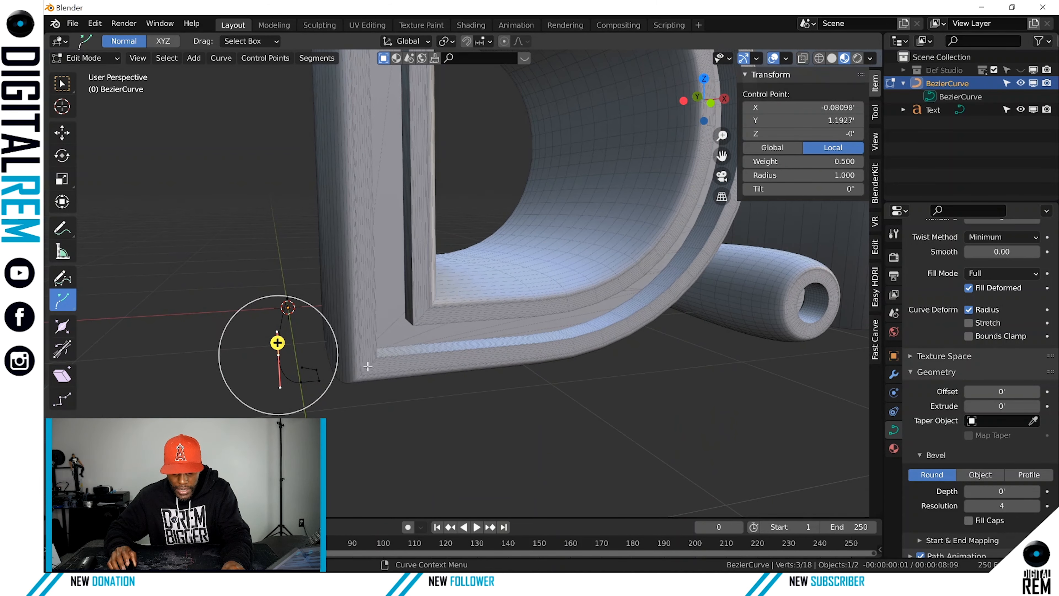
pyautogui.click(303, 380)
pyautogui.press('g')
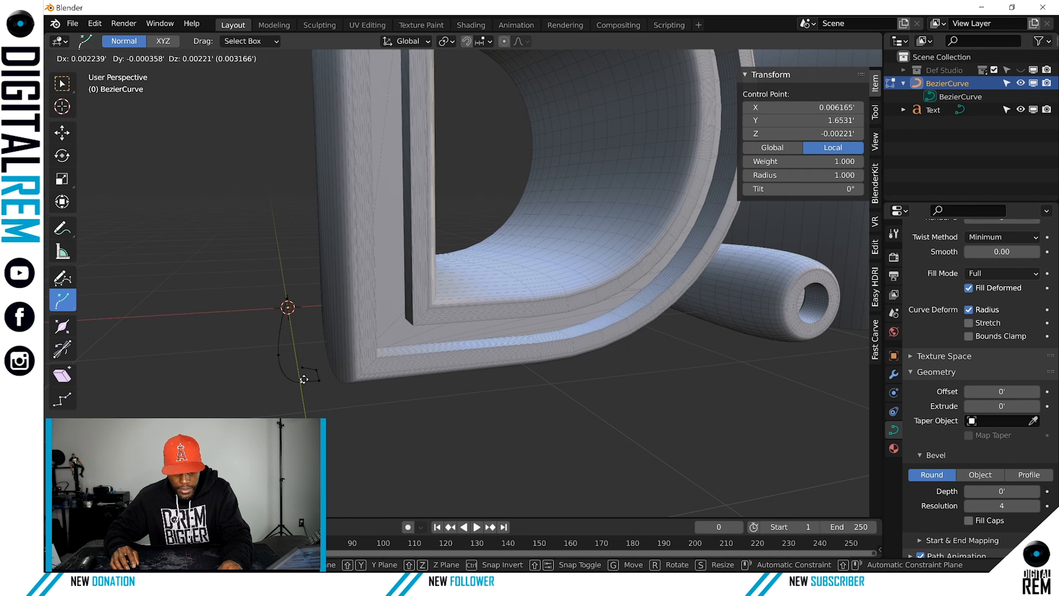
pyautogui.press('x')
pyautogui.click(299, 379)
# Move the same front bend control point about 0.02' forward along the Y axis
pyautogui.moveTo(434, 355); pyautogui.dragTo(505, 359, button='middle')
pyautogui.scroll(-3, 455, 348)
pyautogui.scroll(-1, 414, 327)
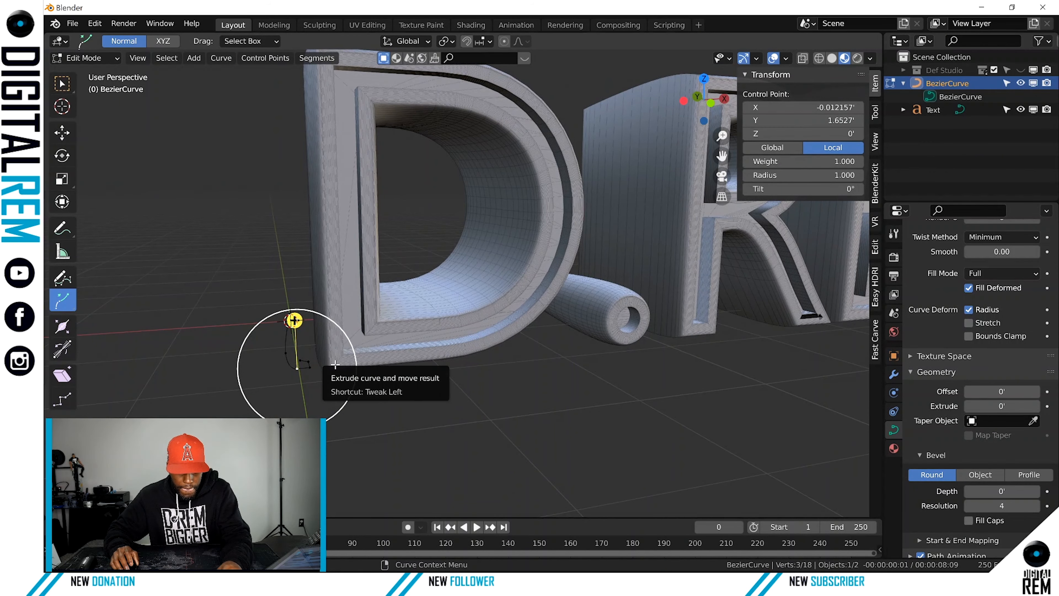
pyautogui.press('g')
pyautogui.press('y')
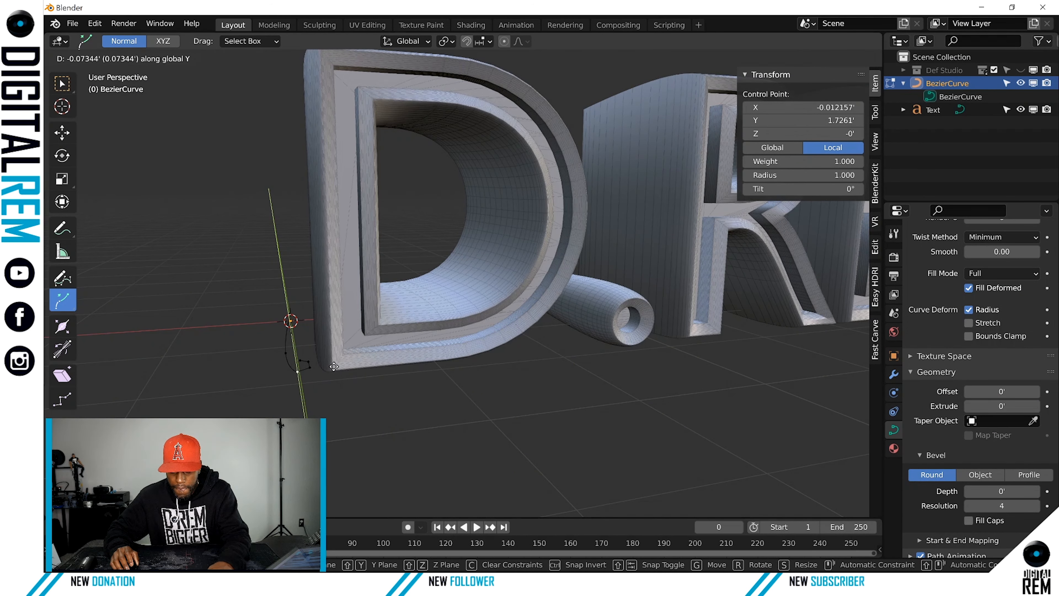
pyautogui.click(333, 365)
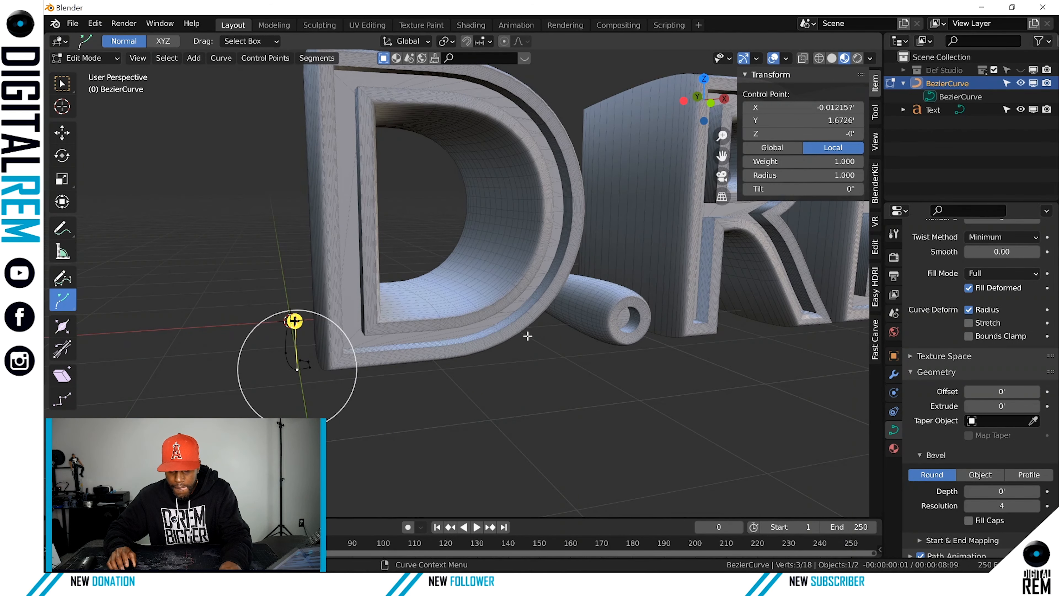
# Inspect the beveled sides and front edges of all the letters, and the curve's profile beside the D
pyautogui.scroll(-1, 528, 336)
pyautogui.keyDown('shift'); pyautogui.moveTo(527, 336); pyautogui.dragTo(204, 352, button='middle'); pyautogui.keyUp('shift')
pyautogui.keyDown('shift'); pyautogui.moveTo(584, 348); pyautogui.dragTo(546, 371, button='middle'); pyautogui.keyUp('shift')
pyautogui.keyDown('shift'); pyautogui.moveTo(656, 352); pyautogui.dragTo(792, 344, button='middle'); pyautogui.keyUp('shift')
pyautogui.keyDown('shift'); pyautogui.moveTo(518, 333); pyautogui.dragTo(746, 323, button='middle'); pyautogui.keyUp('shift')
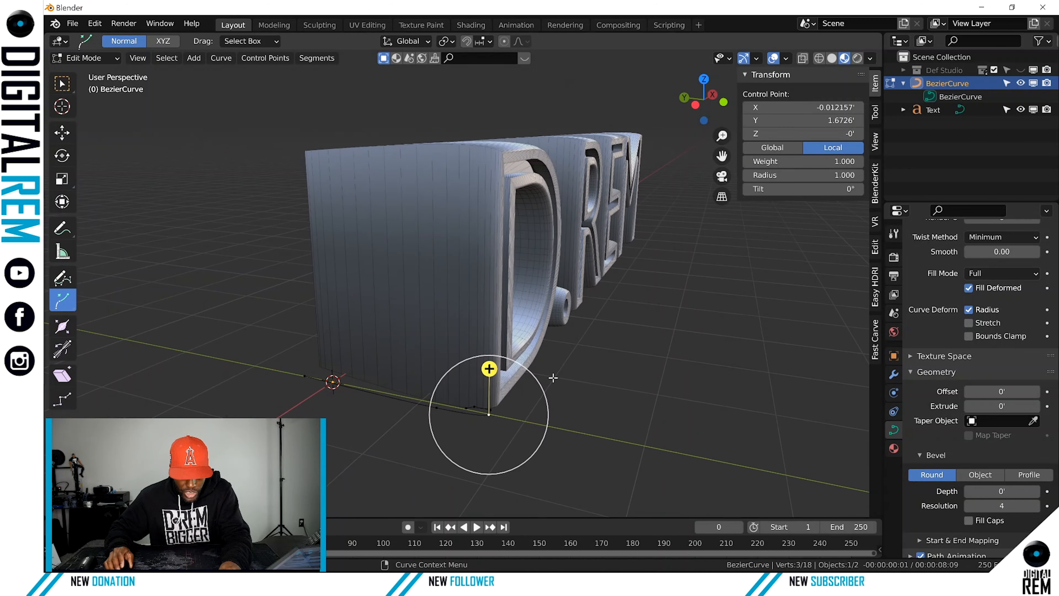
pyautogui.moveTo(553, 376)
pyautogui.mouseDown(button='middle')
pyautogui.moveTo(596, 388)
pyautogui.moveTo(604, 403)
pyautogui.mouseUp(button='middle')
pyautogui.scroll(4, 513, 402)
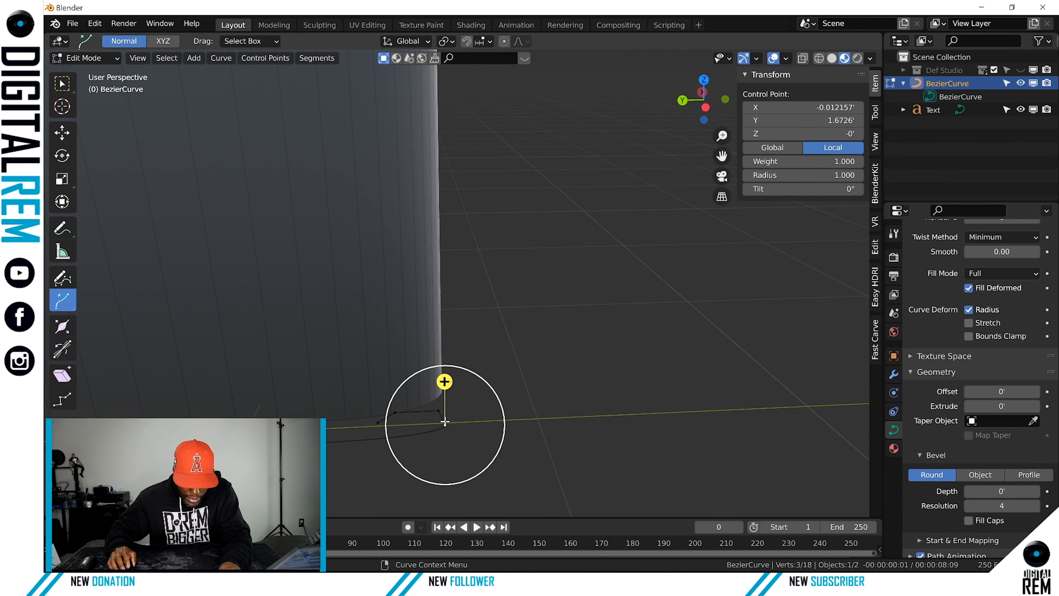
pyautogui.moveTo(594, 360); pyautogui.dragTo(555, 319, button='middle')
pyautogui.scroll(-3, 554, 319)
pyautogui.keyDown('shift'); pyautogui.moveTo(692, 303); pyautogui.dragTo(561, 318, button='middle'); pyautogui.keyUp('shift')
pyautogui.moveTo(709, 327)
pyautogui.keyDown('shift'); pyautogui.mouseDown(button='middle')
pyautogui.moveTo(597, 310)
pyautogui.moveTo(472, 358)
pyautogui.mouseUp(button='middle'); pyautogui.keyUp('shift')
pyautogui.keyDown('shift'); pyautogui.moveTo(586, 320); pyautogui.dragTo(551, 322, button='middle'); pyautogui.keyUp('shift')
# Finish editing the curve by returning to Object Mode and view the whole lettering
pyautogui.hotkey('ctrl', 'Tab')
pyautogui.click(454, 333)
pyautogui.scroll(2, 551, 322)
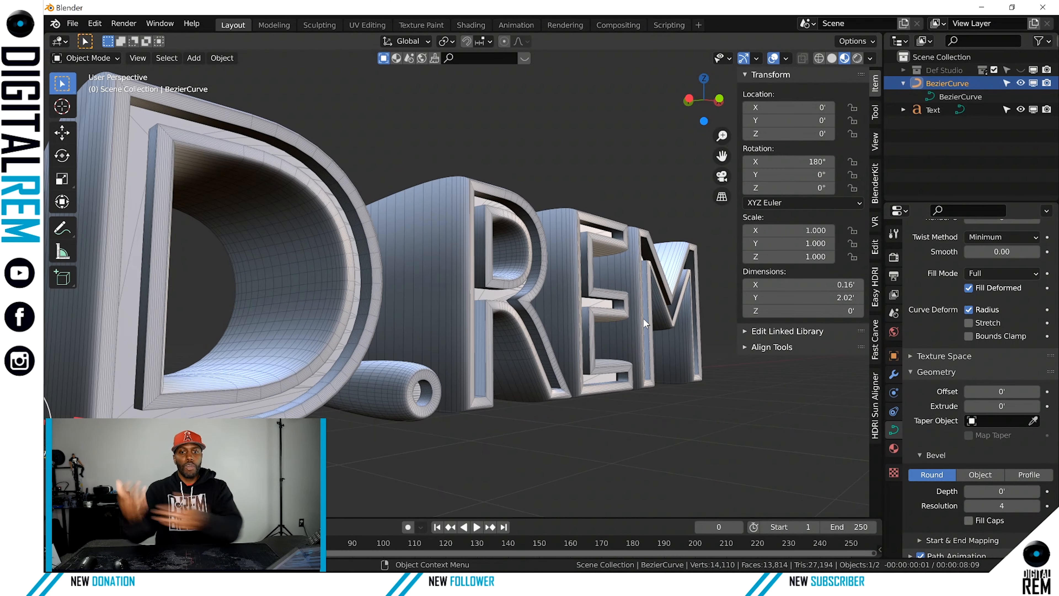
# Edit the D.REM text object in Edit Mode so the lettering reads "DREAM"
pyautogui.hotkey('ctrl', 'z')
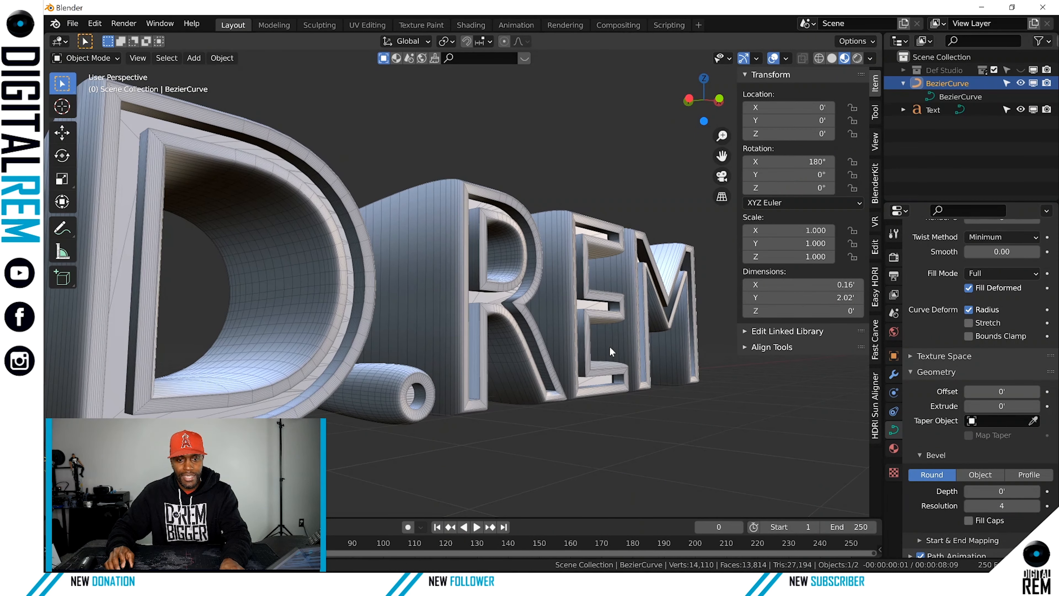
pyautogui.hotkey('ctrl', 'z')
pyautogui.hotkey('ctrl', 'Tab')
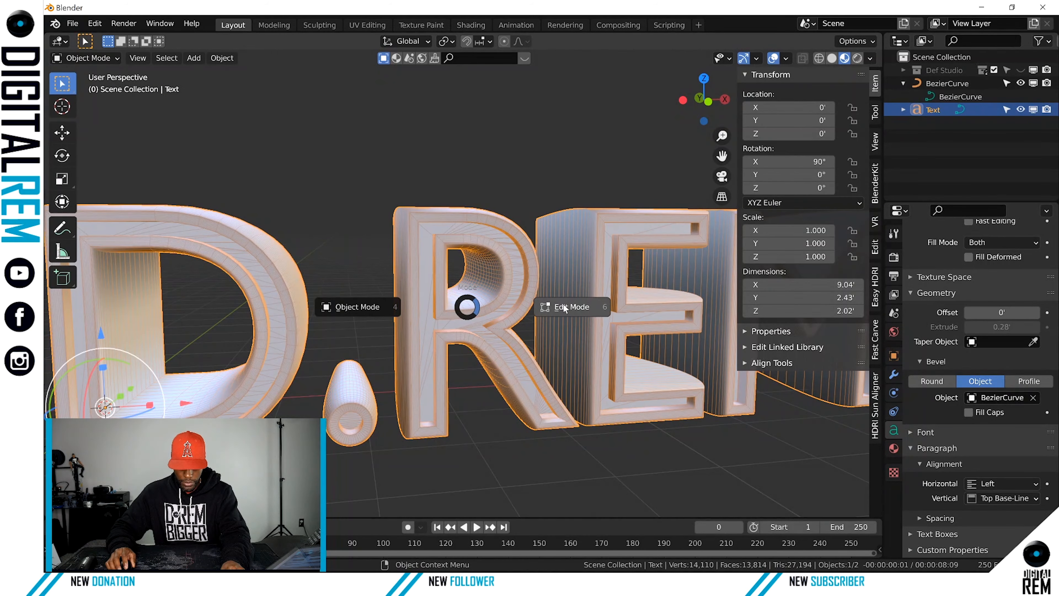
pyautogui.click(565, 308)
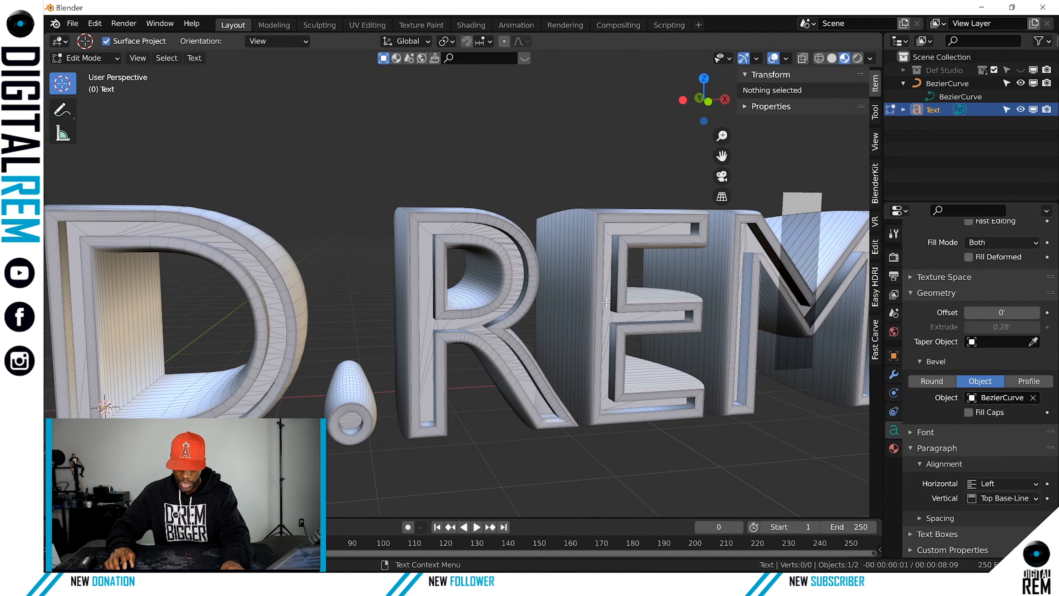
pyautogui.press('BackSpace')
pyautogui.write('M')
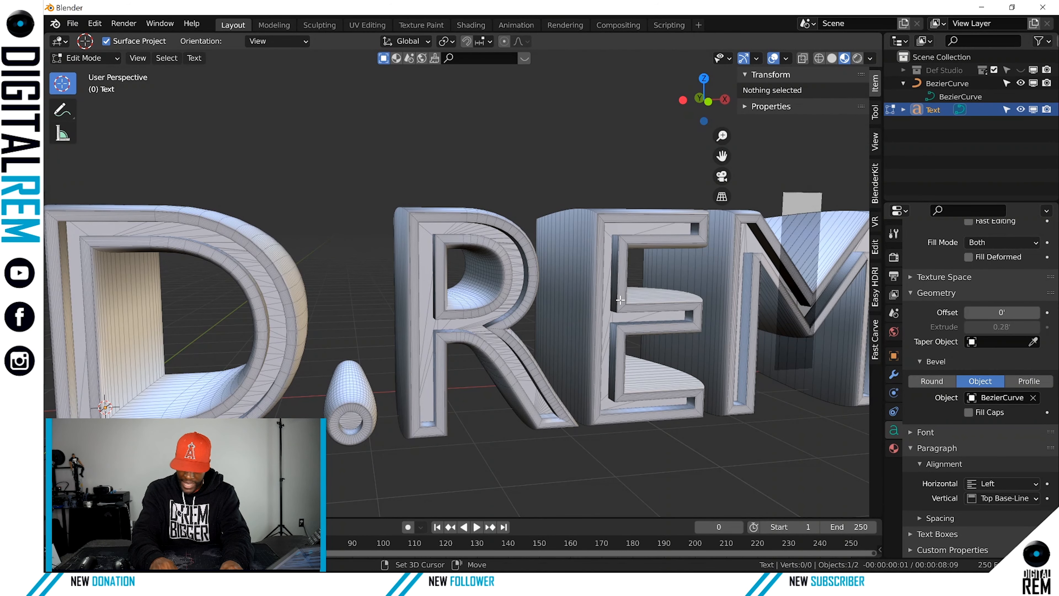
pyautogui.press('BackSpace')
pyautogui.press('BackSpace')
pyautogui.press('BackSpace')
pyautogui.press('BackSpace')
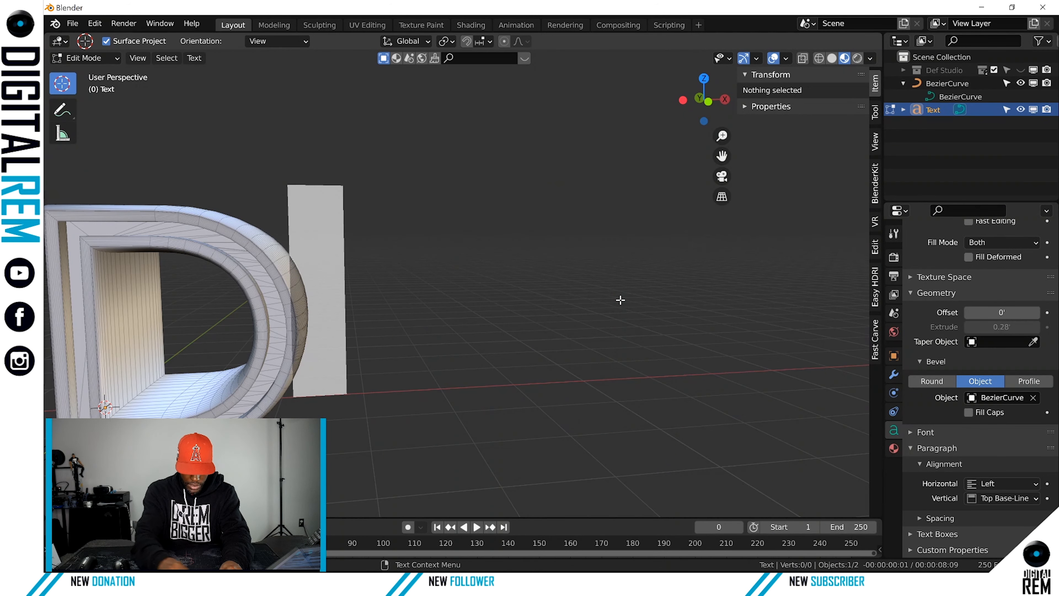
pyautogui.write('REA')
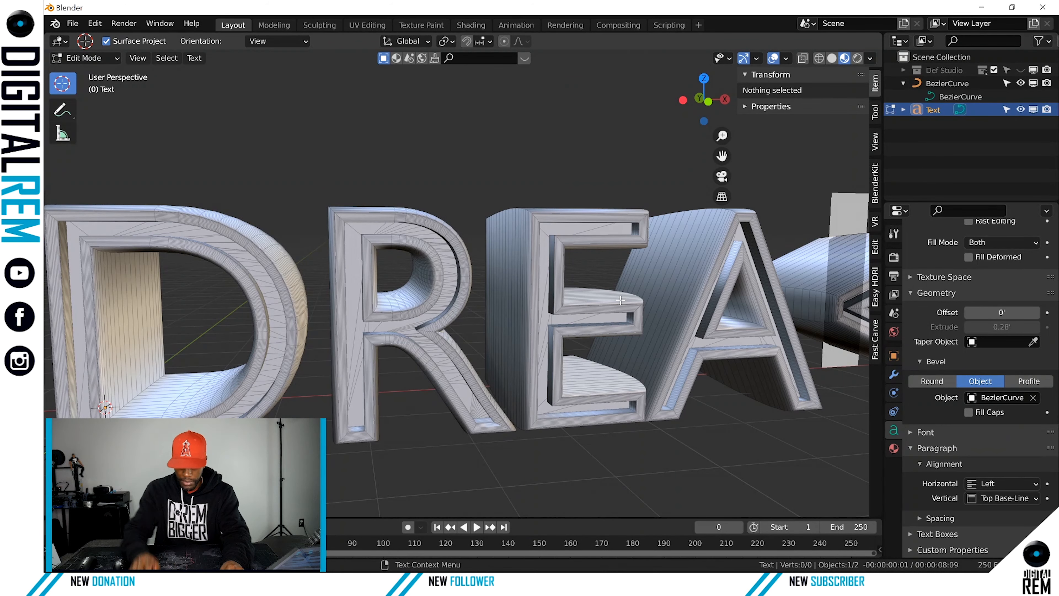
pyautogui.write('M')
pyautogui.scroll(-6, 562, 318)
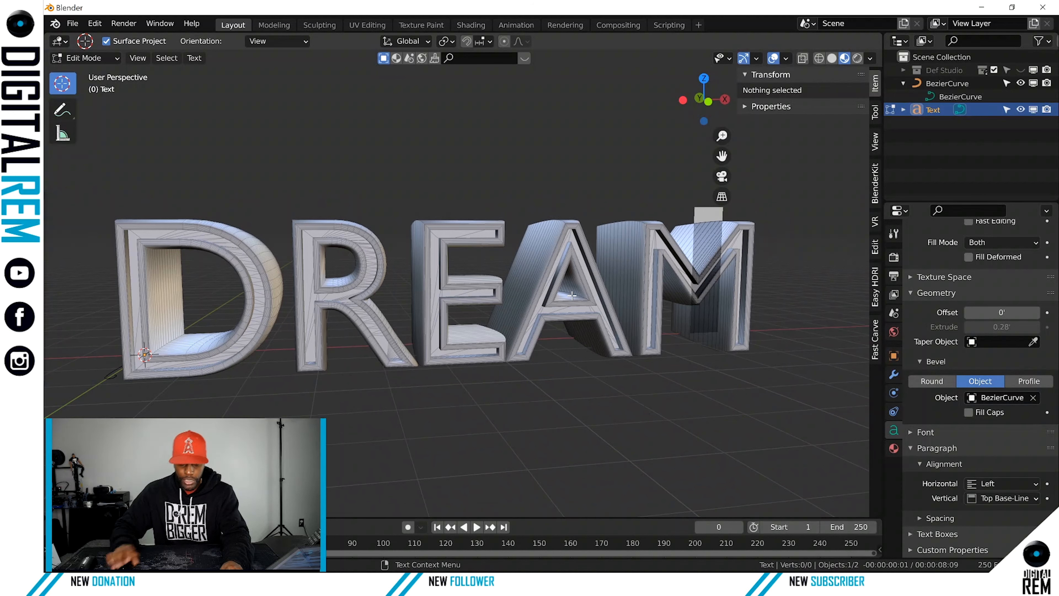
# Change the lettering back to "D.REM" and return to Object Mode
pyautogui.press('BackSpace')
pyautogui.press('BackSpace')
pyautogui.press('BackSpace')
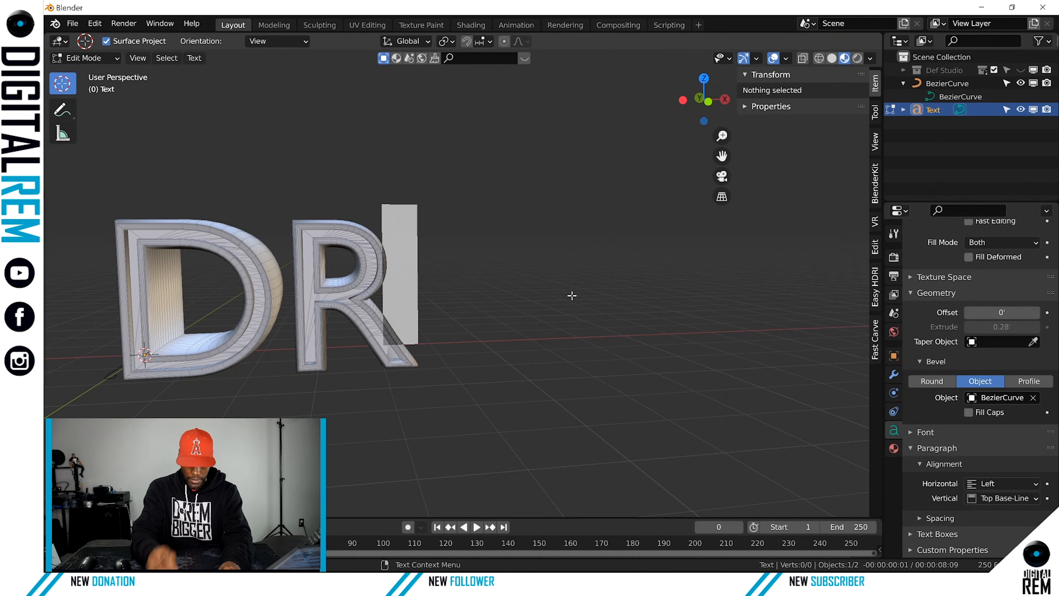
pyautogui.write('.')
pyautogui.press('BackSpace')
pyautogui.press('BackSpace')
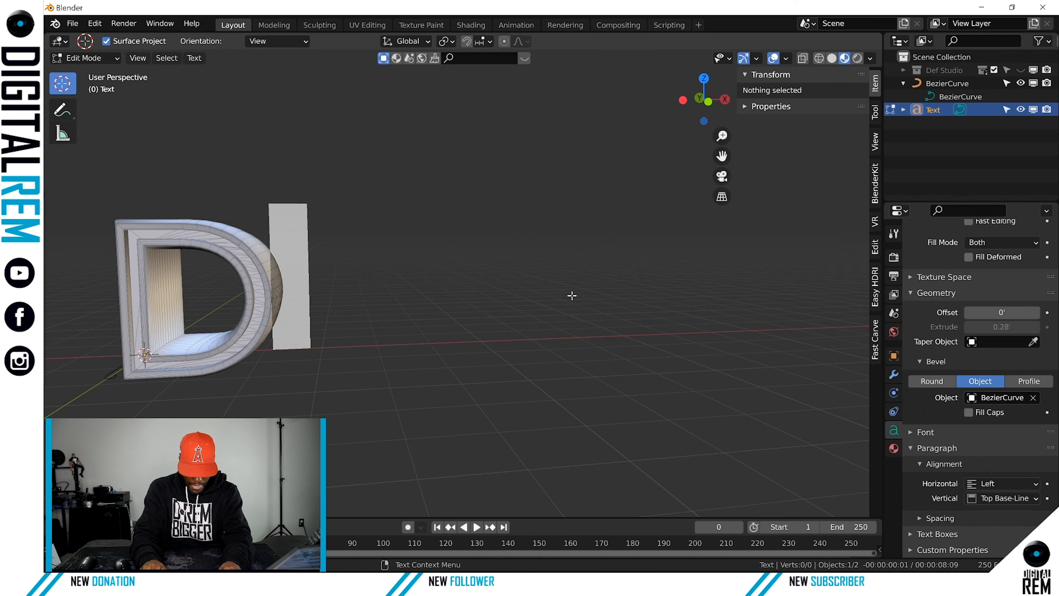
pyautogui.write('.RE<')
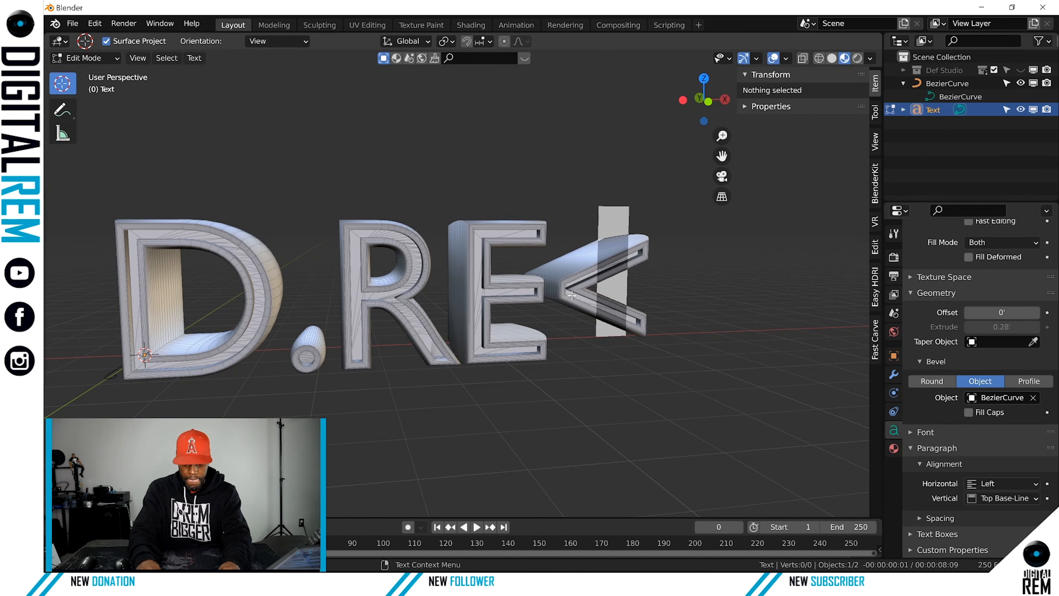
pyautogui.press('BackSpace')
pyautogui.write('M')
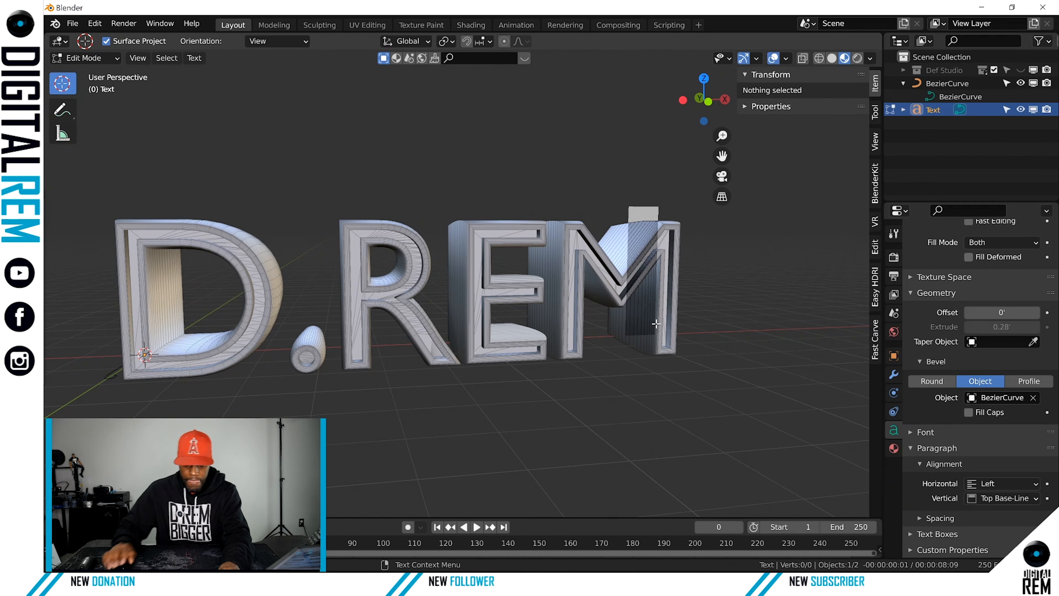
pyautogui.hotkey('ctrl', 'Tab')
pyautogui.click(496, 335)
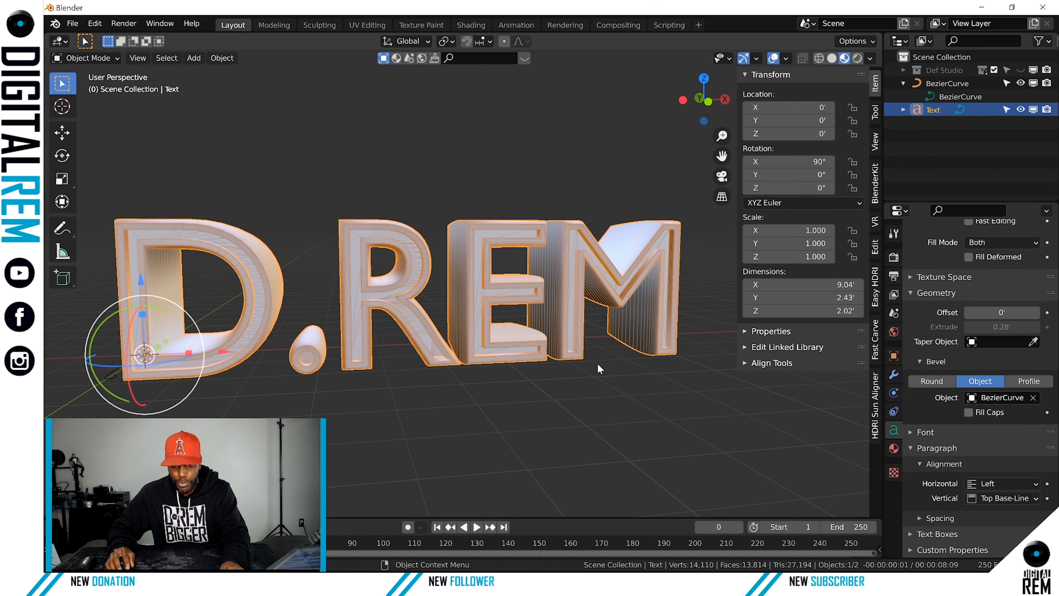
# Try AGENCYB.TTF and ariali.ttf from the Windows fonts folder as the text's regular font
pyautogui.click(661, 367)
pyautogui.keyDown('shift'); pyautogui.moveTo(657, 376); pyautogui.dragTo(592, 409, button='middle'); pyautogui.keyUp('shift')
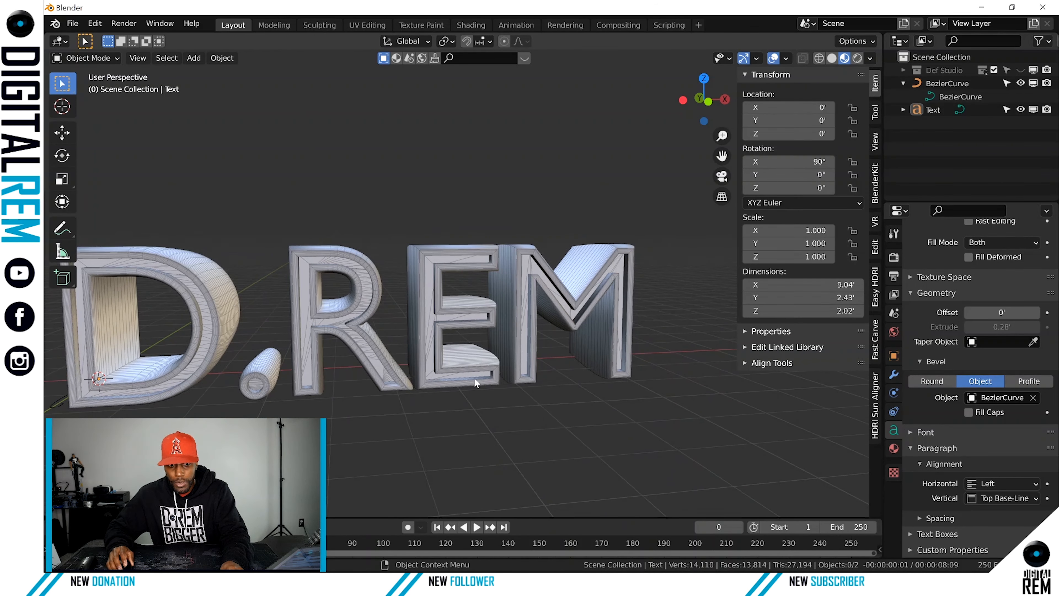
pyautogui.moveTo(474, 377); pyautogui.dragTo(419, 396, button='middle')
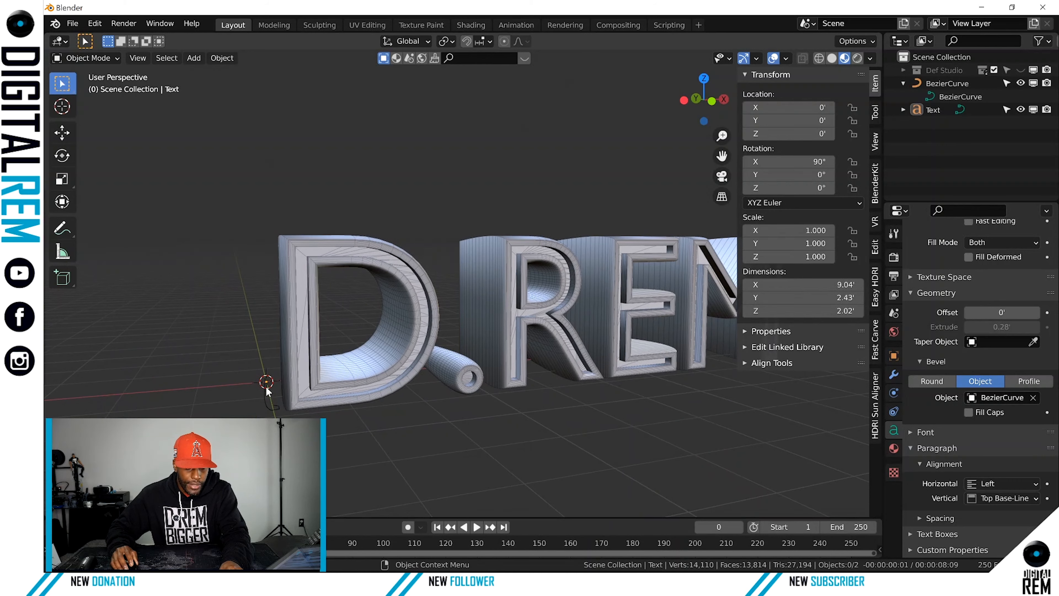
pyautogui.moveTo(273, 388); pyautogui.dragTo(534, 380, button='middle')
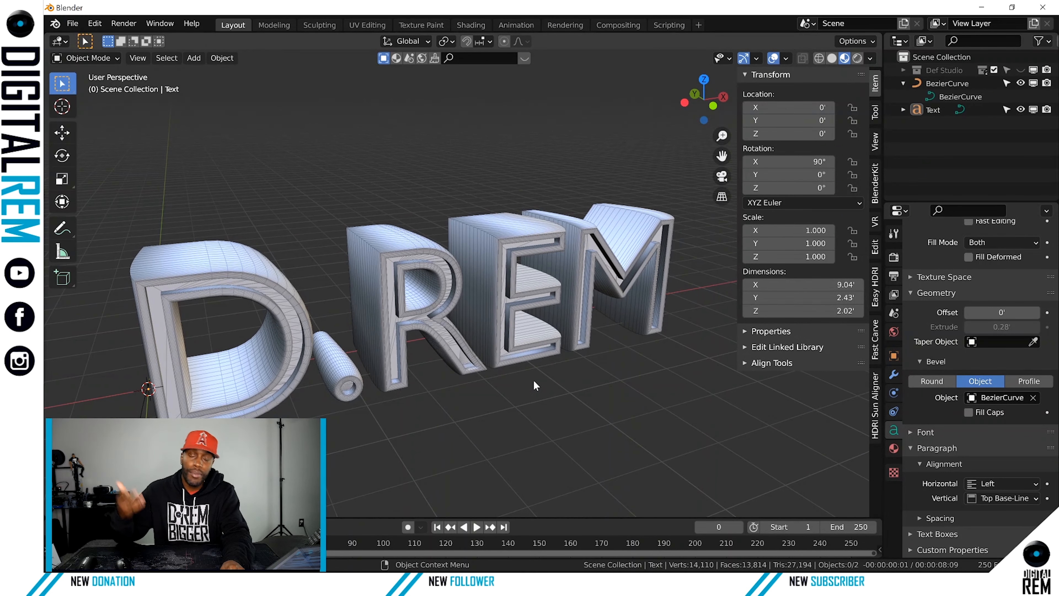
pyautogui.moveTo(598, 385); pyautogui.dragTo(634, 381, button='middle')
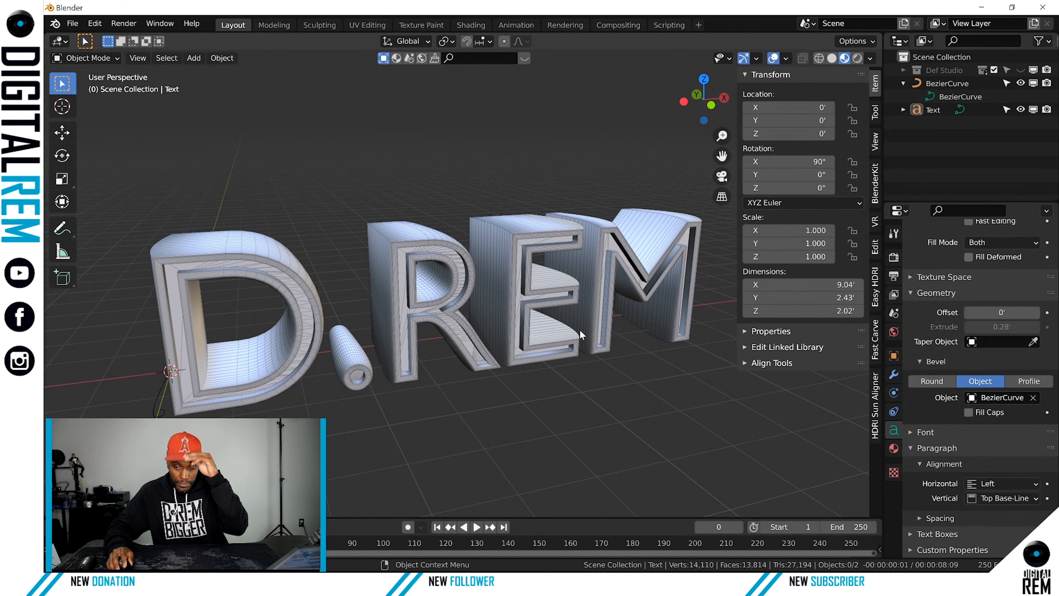
pyautogui.click(607, 322)
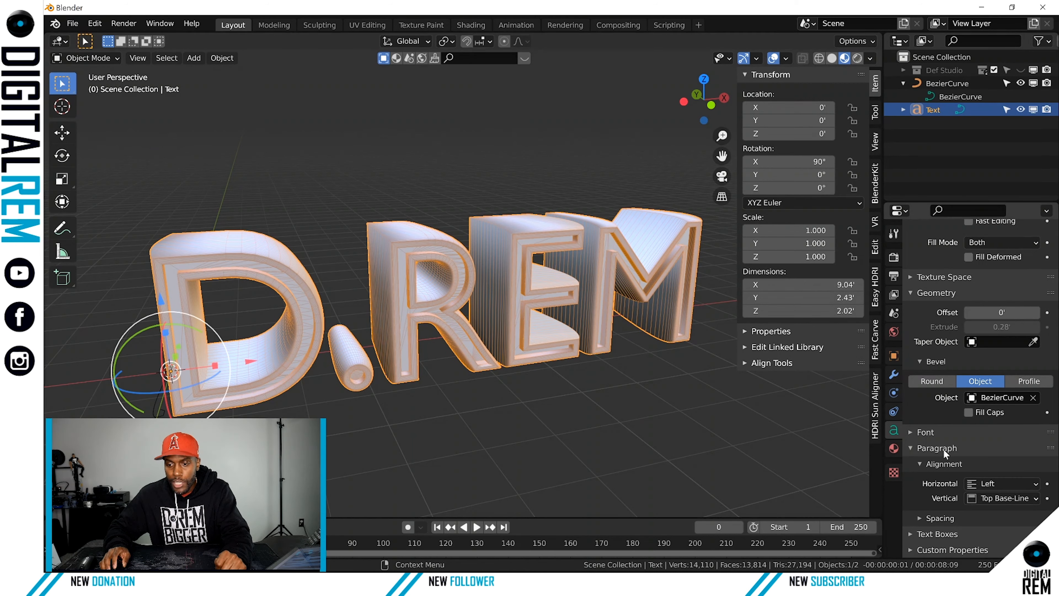
pyautogui.click(915, 432)
pyautogui.scroll(-2, 943, 440)
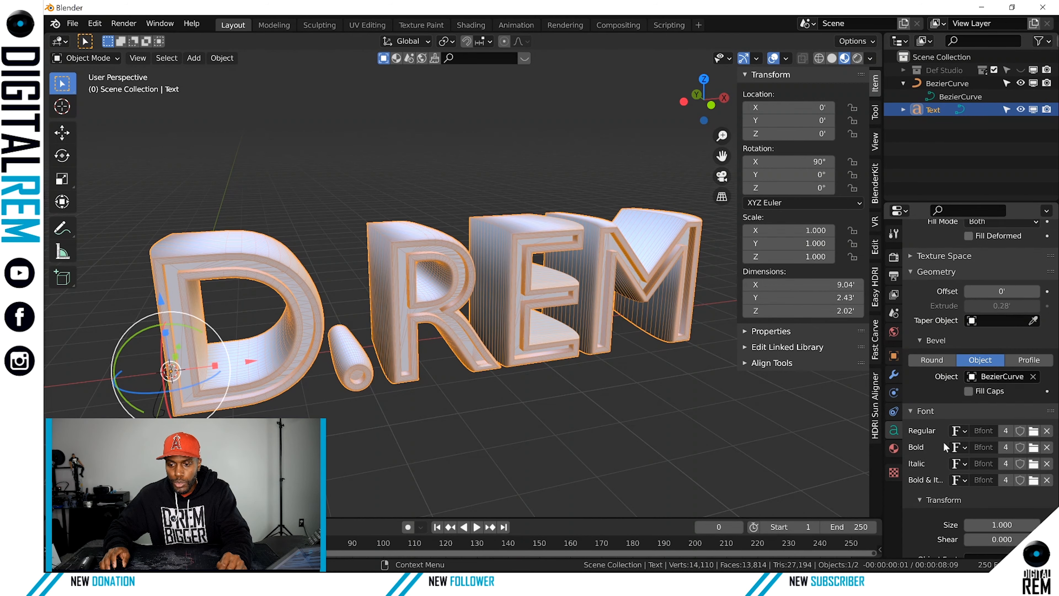
pyautogui.click(1033, 419)
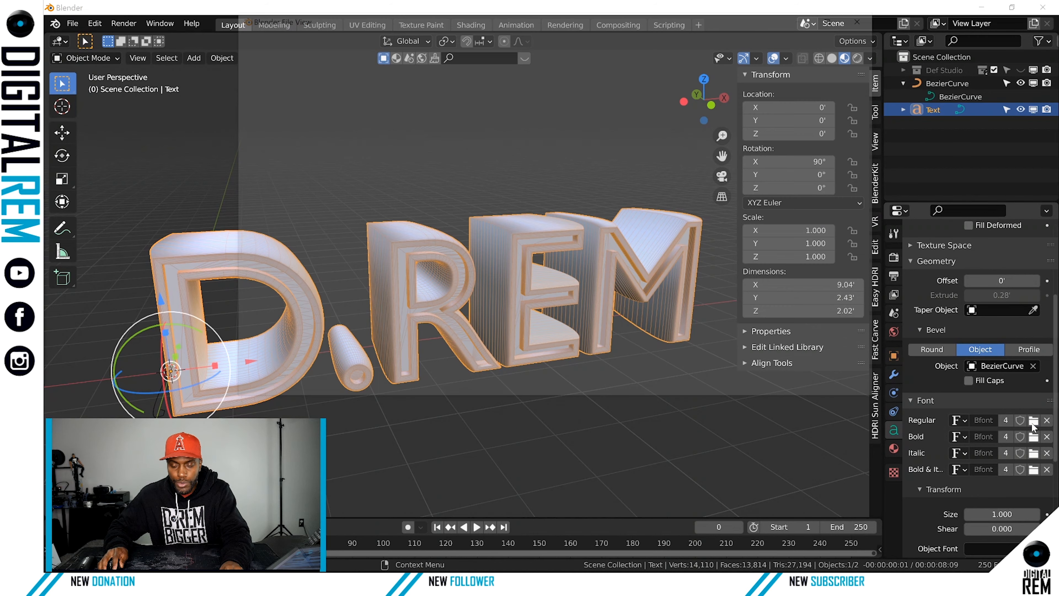
pyautogui.doubleClick(486, 75)
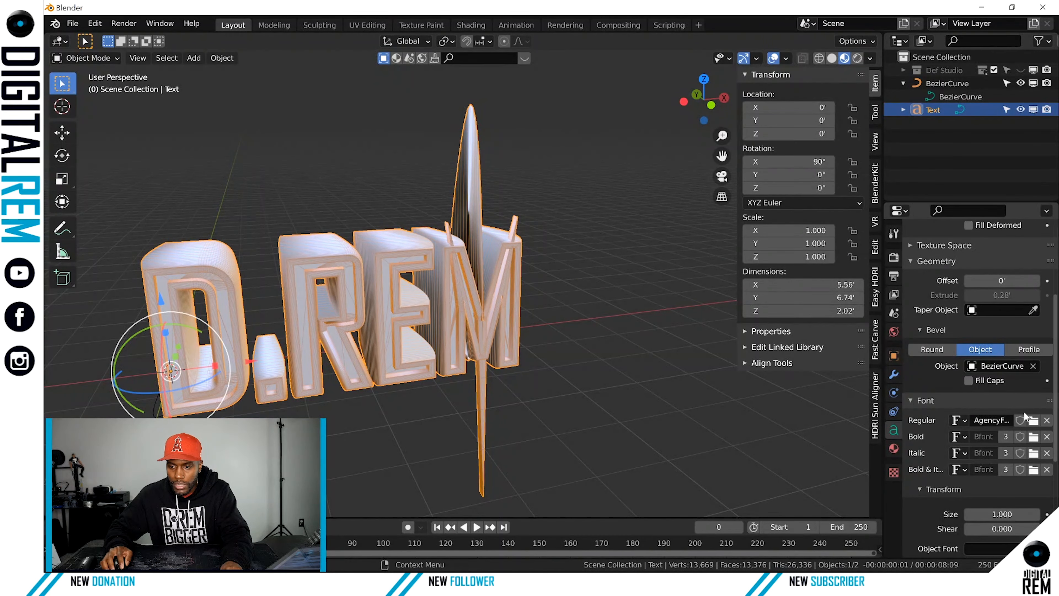
pyautogui.click(1033, 419)
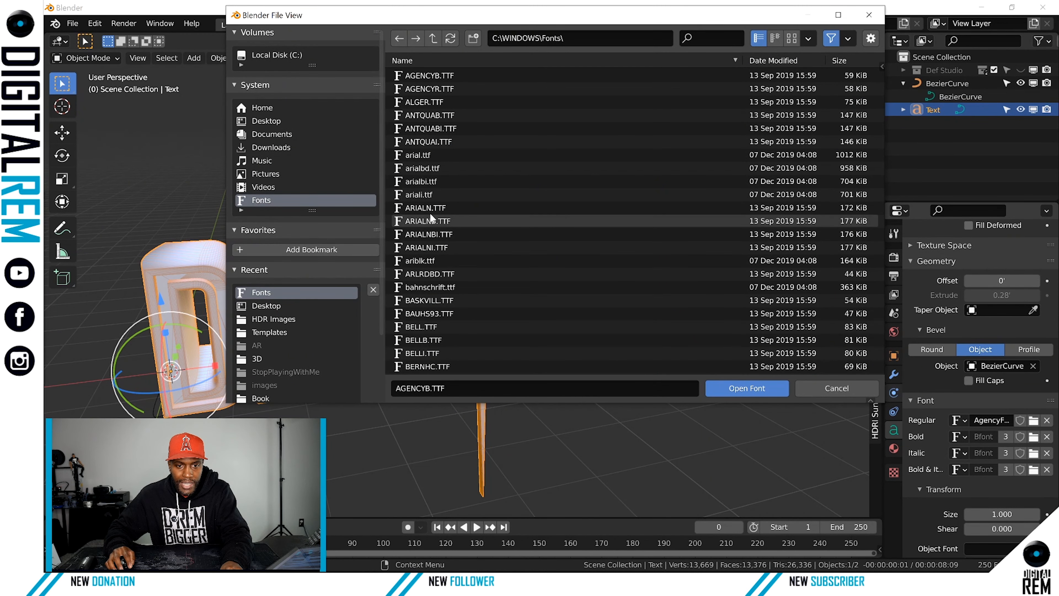
pyautogui.doubleClick(426, 193)
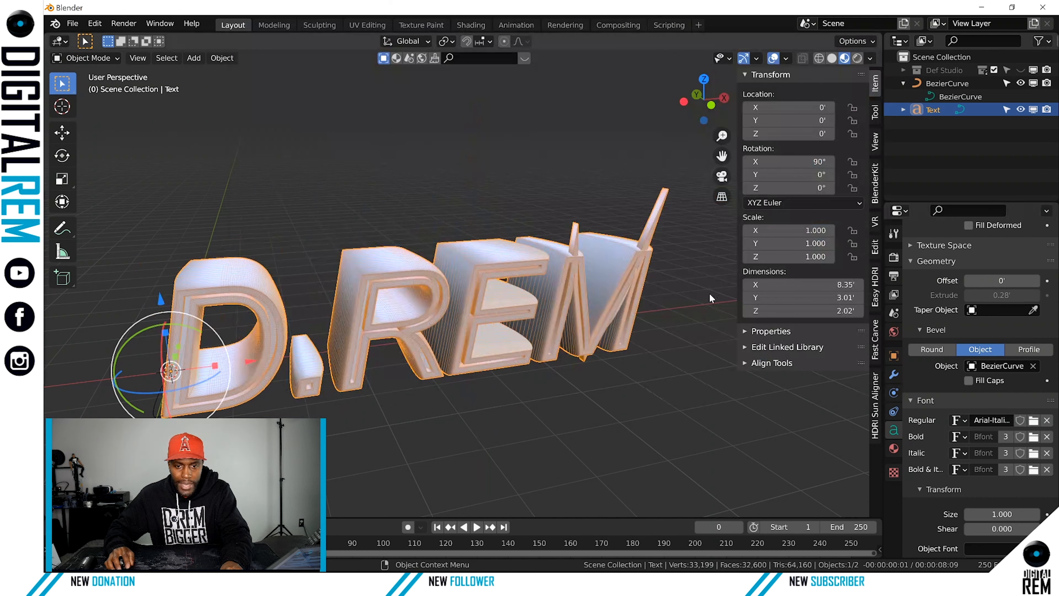
# Search the fonts folder for "impact" and load impact.ttf as the text's regular font
pyautogui.click(1033, 420)
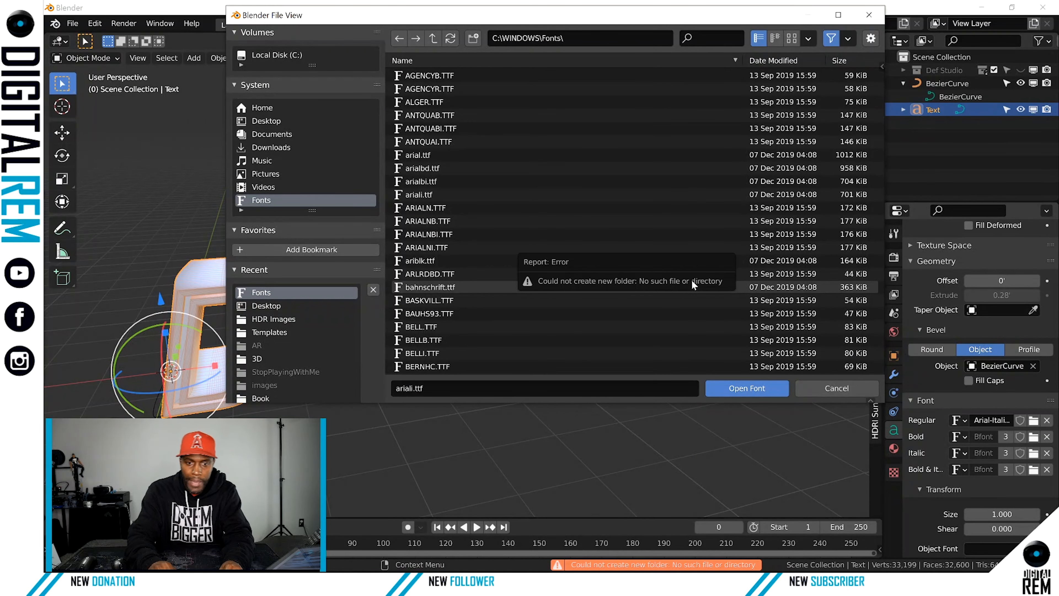
pyautogui.click(711, 38)
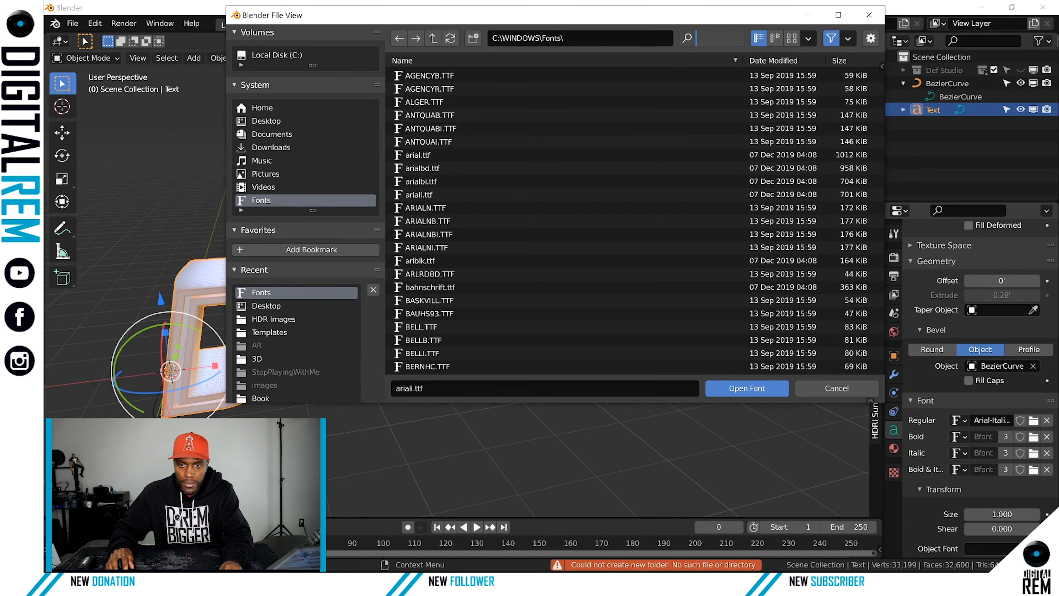
pyautogui.write('impact')
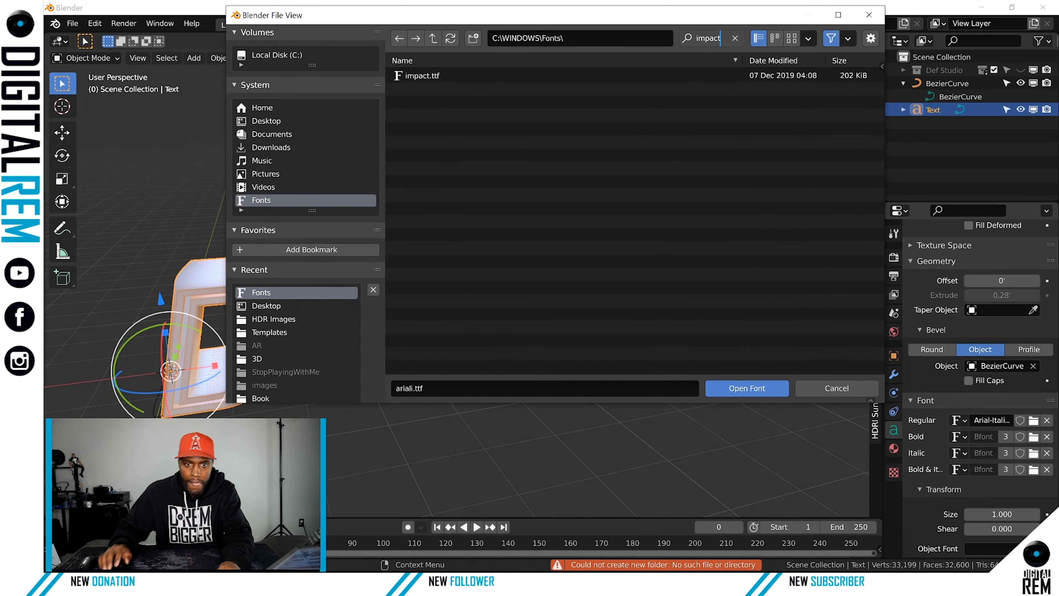
pyautogui.doubleClick(417, 76)
# Examine the bevels, inset faces and sides of the Impact lettering from several angles
pyautogui.moveTo(511, 330); pyautogui.dragTo(569, 298, button='middle')
pyautogui.scroll(4, 538, 287)
pyautogui.scroll(2, 533, 297)
pyautogui.scroll(-2, 562, 296)
pyautogui.keyDown('shift'); pyautogui.moveTo(489, 278); pyautogui.dragTo(608, 275, button='middle'); pyautogui.keyUp('shift')
pyautogui.moveTo(289, 403); pyautogui.dragTo(470, 288, button='middle')
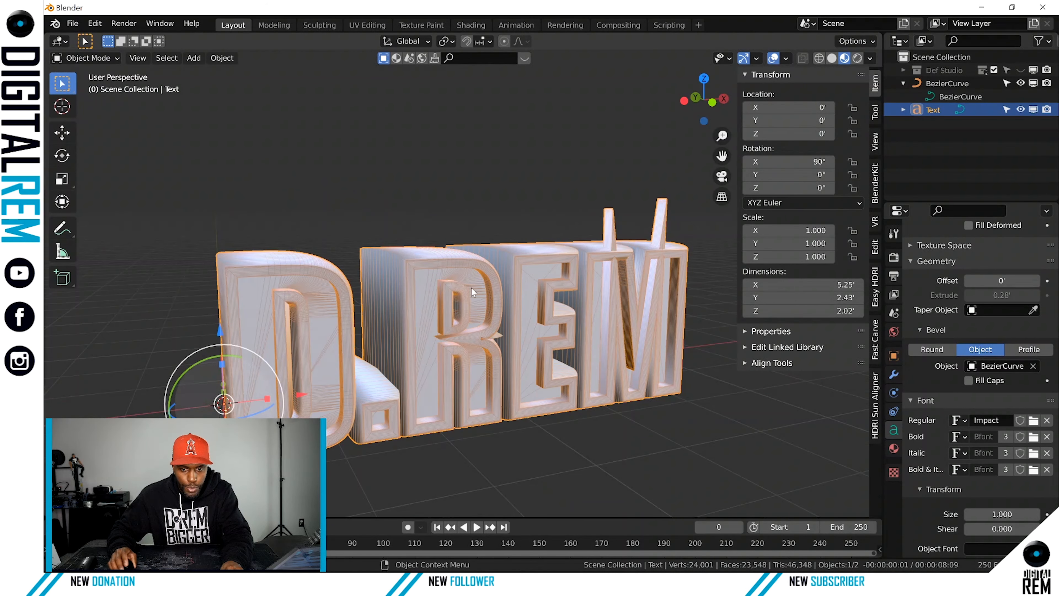
pyautogui.moveTo(265, 403); pyautogui.dragTo(292, 394, button='middle')
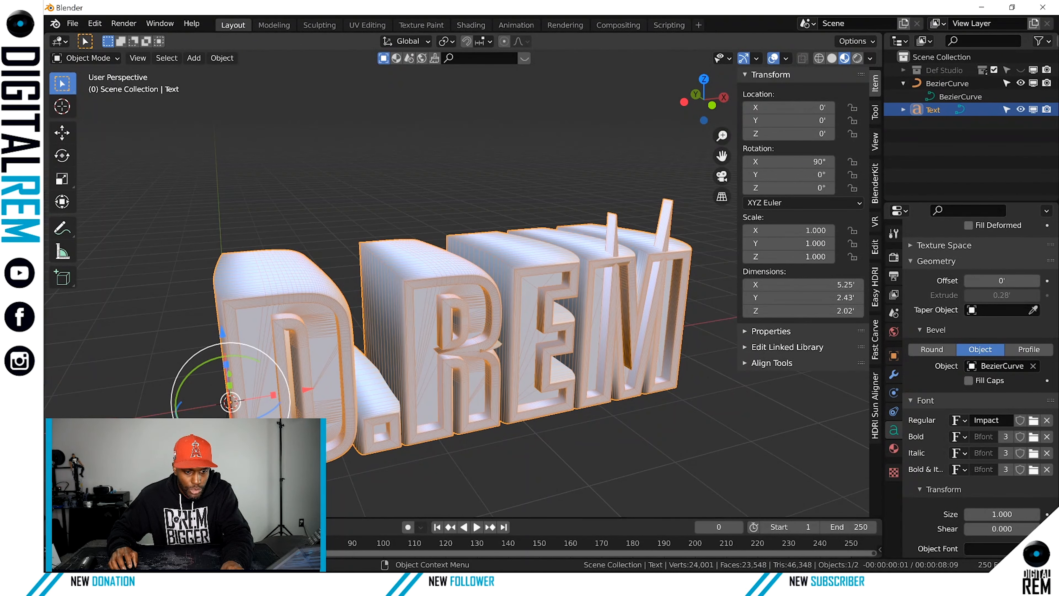
# Open the bevel curve in Edit Mode and try to shift all its control points about 0.03' in the negative X direction
pyautogui.click(229, 413)
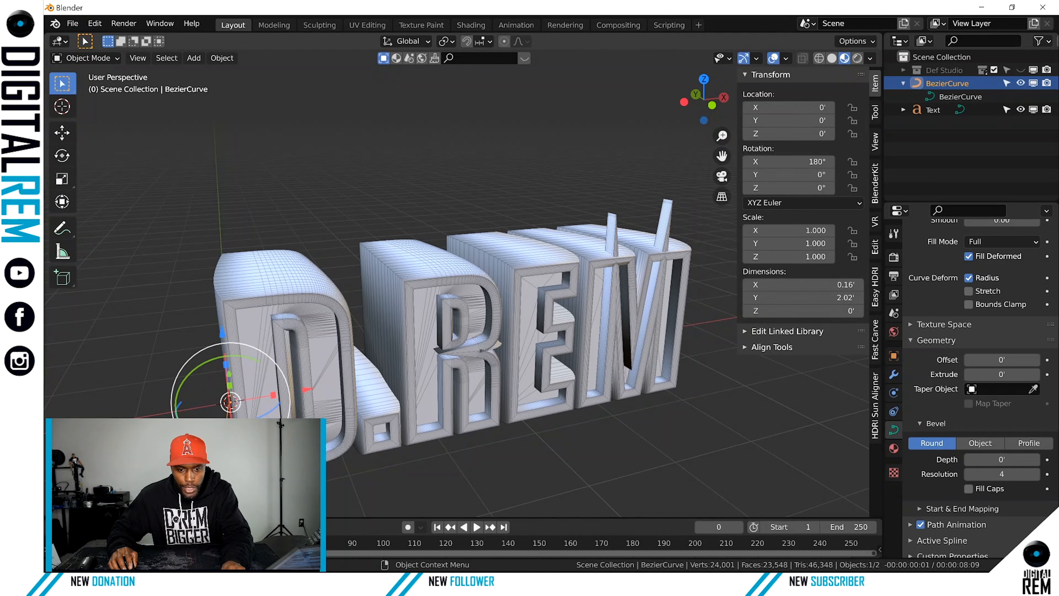
pyautogui.press('Tab')
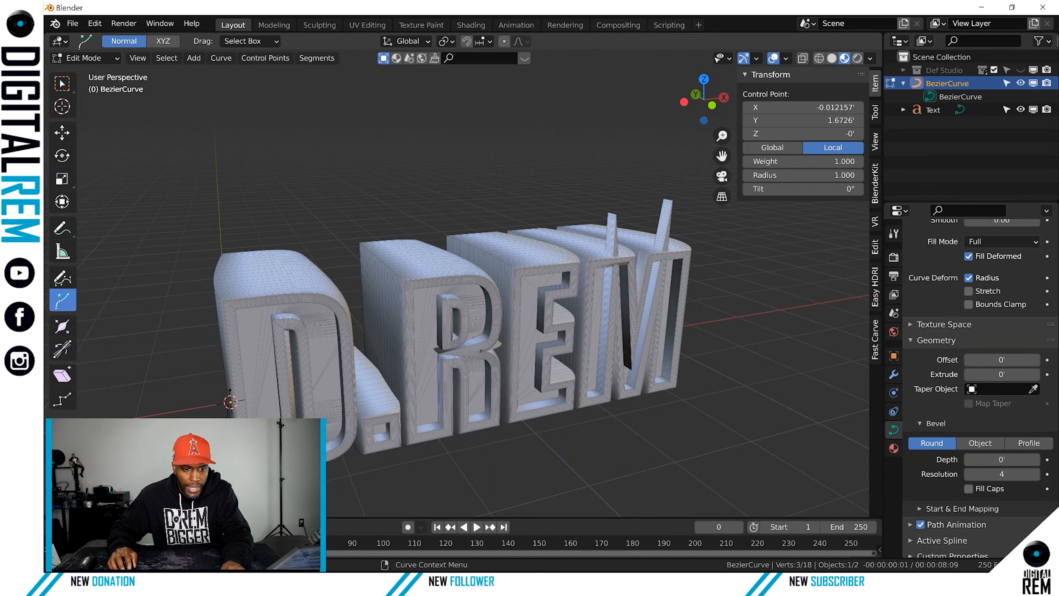
pyautogui.press('a')
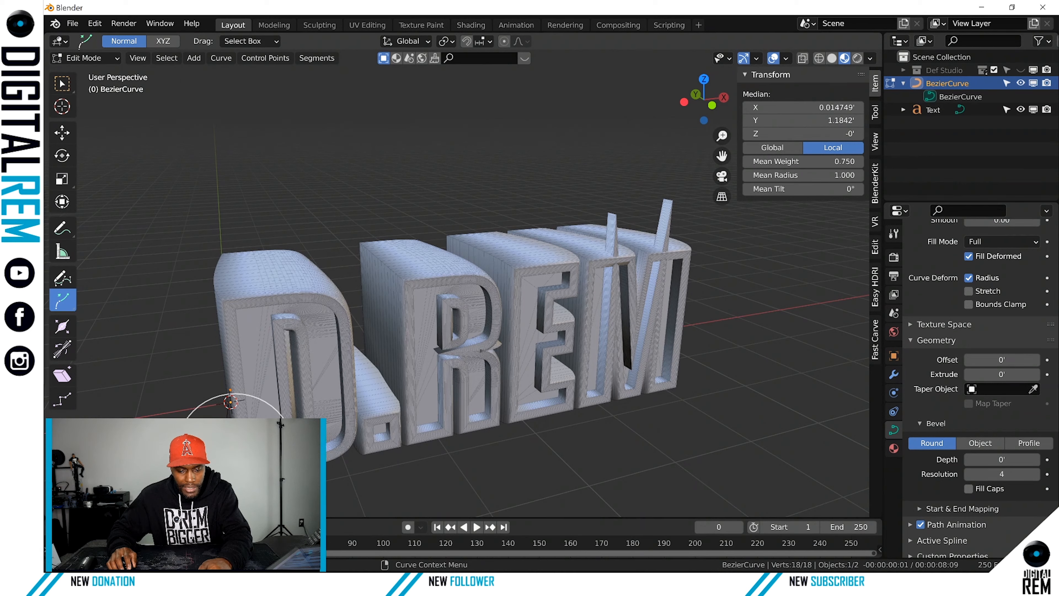
pyautogui.press('g')
pyautogui.press('x')
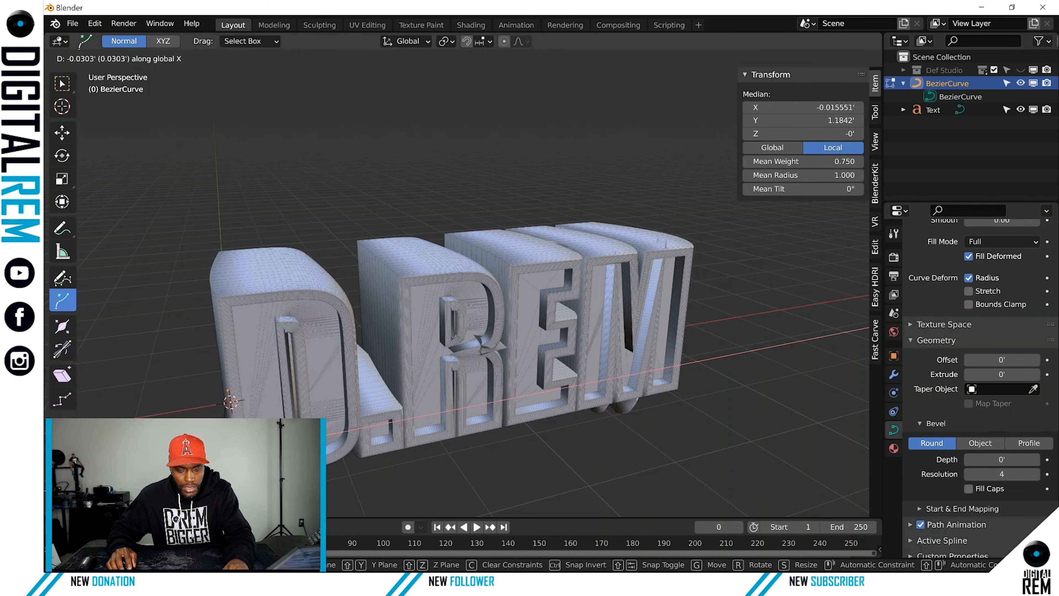
pyautogui.press('Escape')
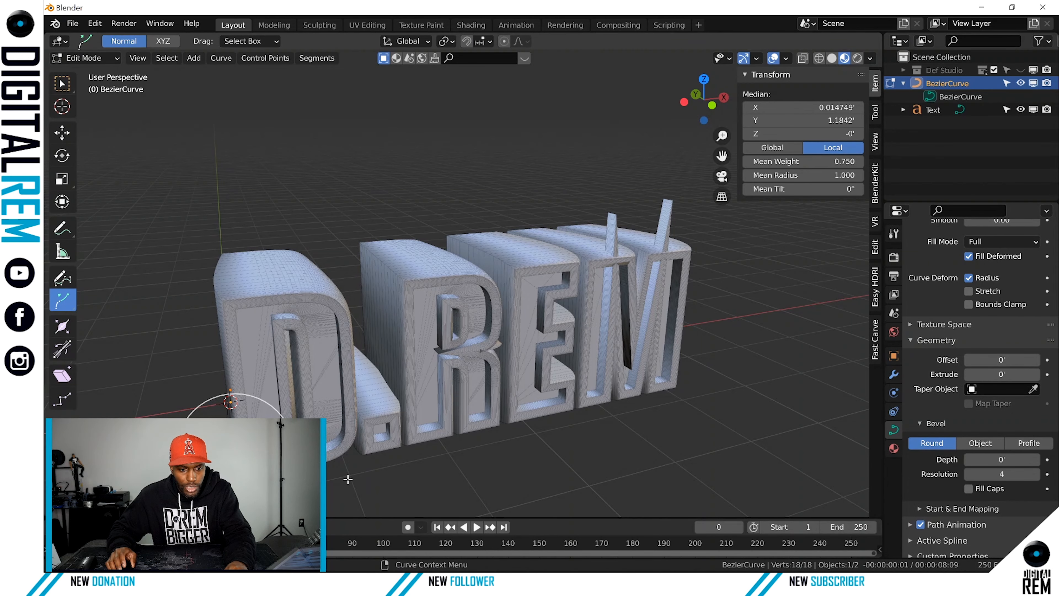
pyautogui.scroll(2, 348, 479)
pyautogui.keyDown('shift'); pyautogui.moveTo(308, 453); pyautogui.dragTo(432, 428, button='middle'); pyautogui.keyUp('shift')
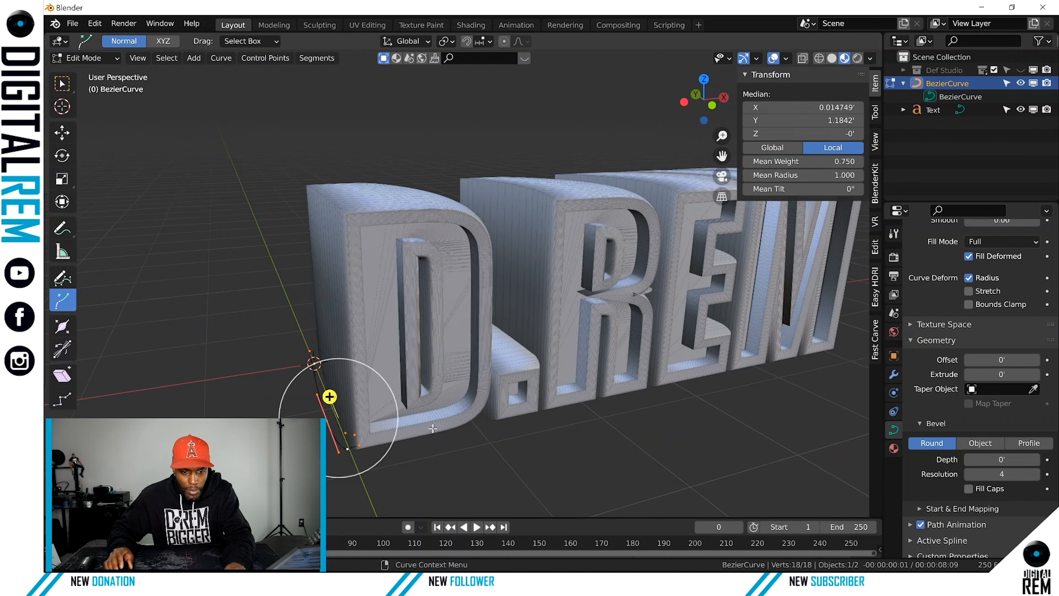
pyautogui.click(345, 434)
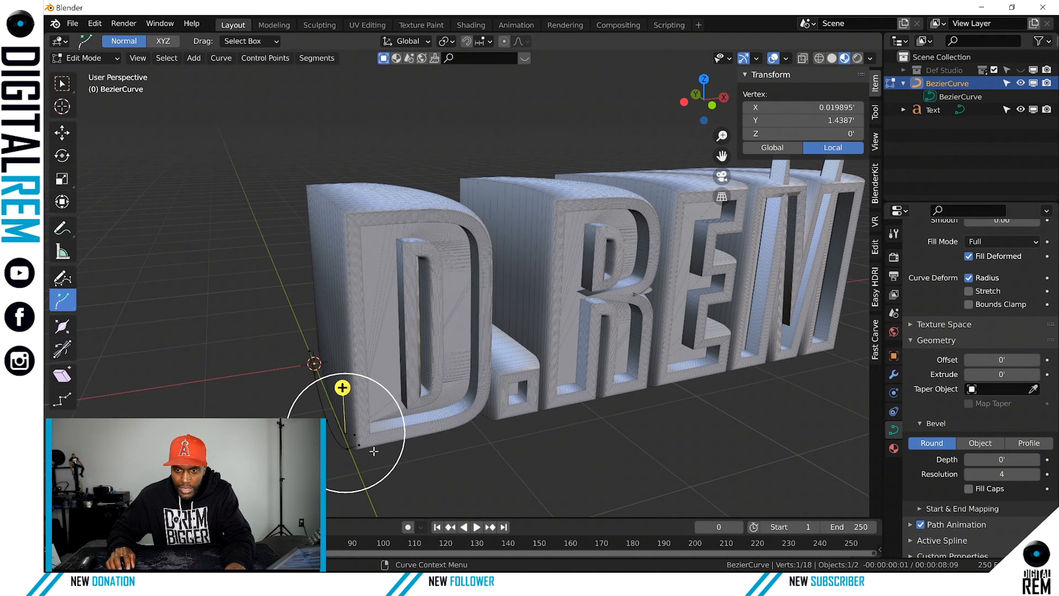
pyautogui.press('g')
pyautogui.press('y')
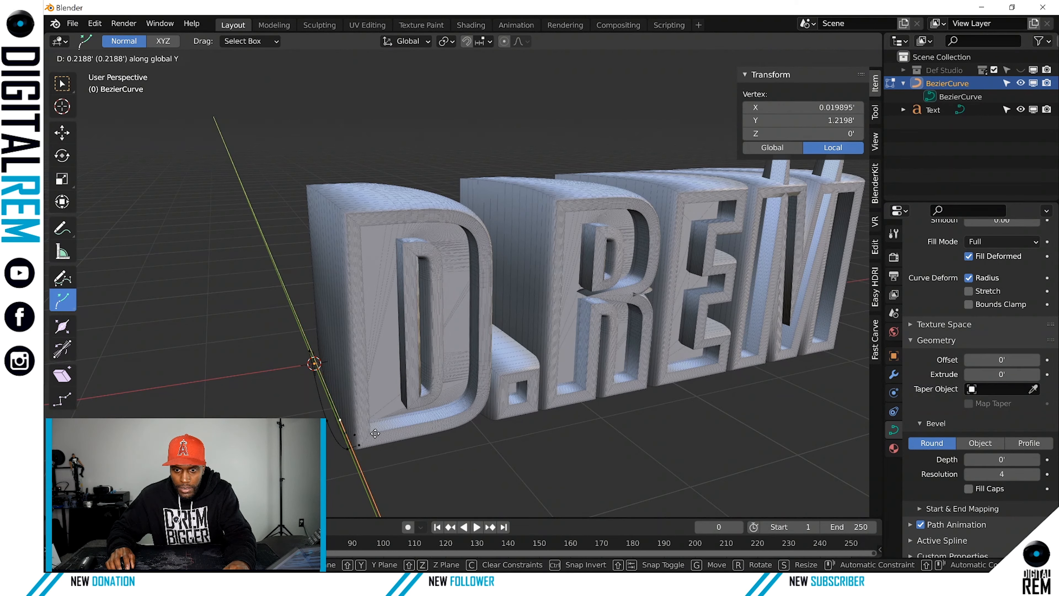
pyautogui.rightClick(371, 445)
# Move the bevel curve's inner control point at local X 0.079' forward along Y to about 1.503'
pyautogui.click(357, 435)
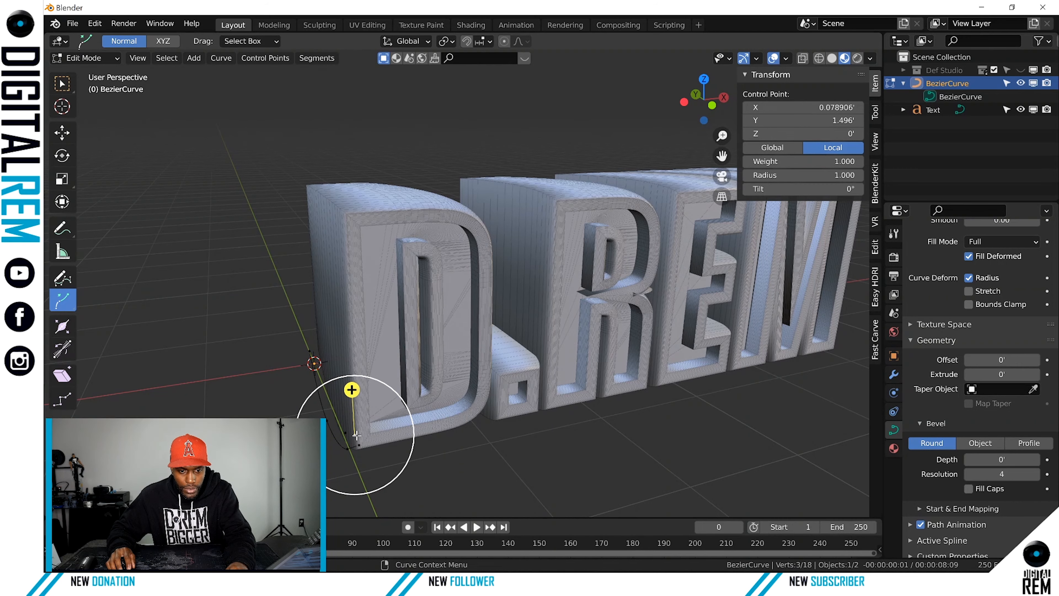
pyautogui.press('g')
pyautogui.press('y')
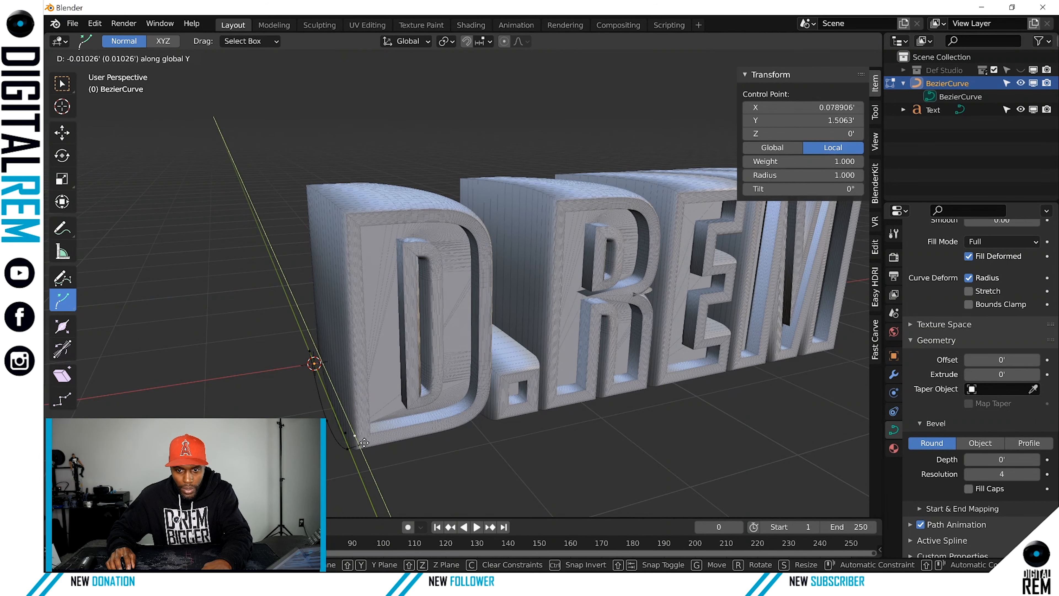
pyautogui.click(363, 440)
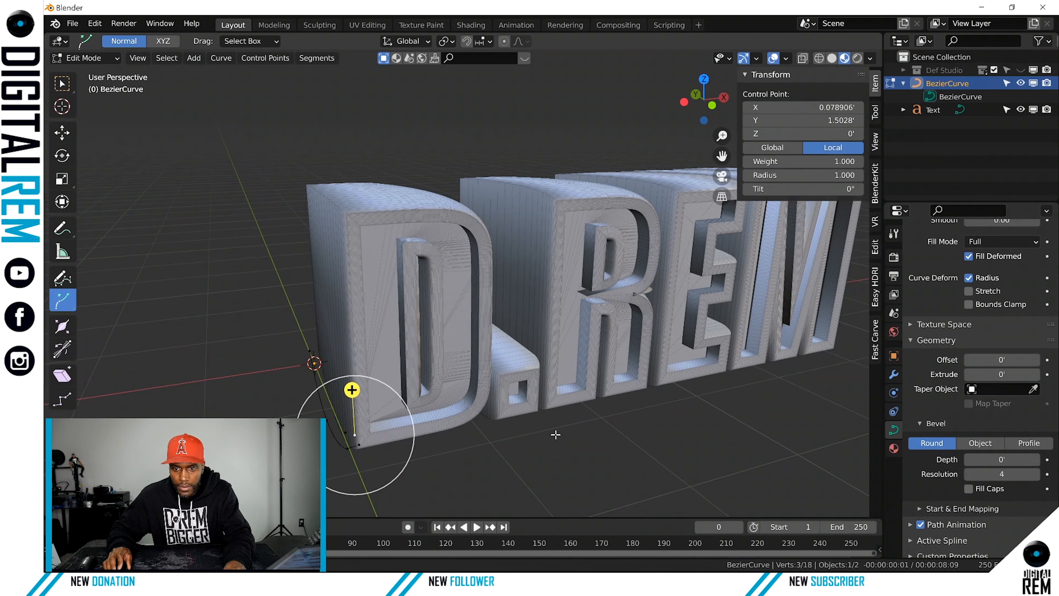
pyautogui.moveTo(349, 454); pyautogui.dragTo(205, 408, button='middle')
pyautogui.press('g')
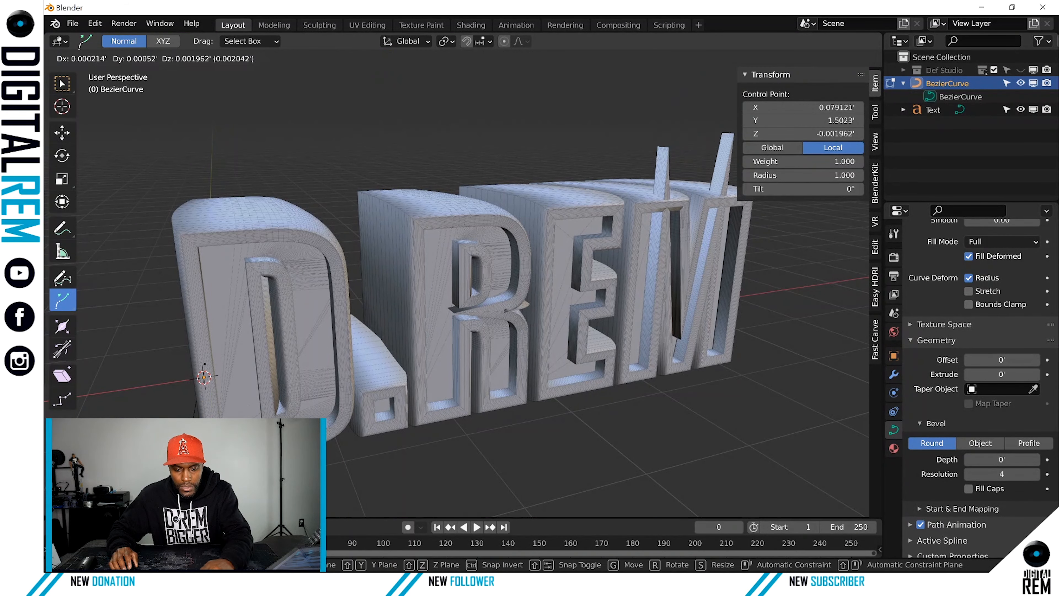
pyautogui.press('y')
pyautogui.rightClick(205, 408)
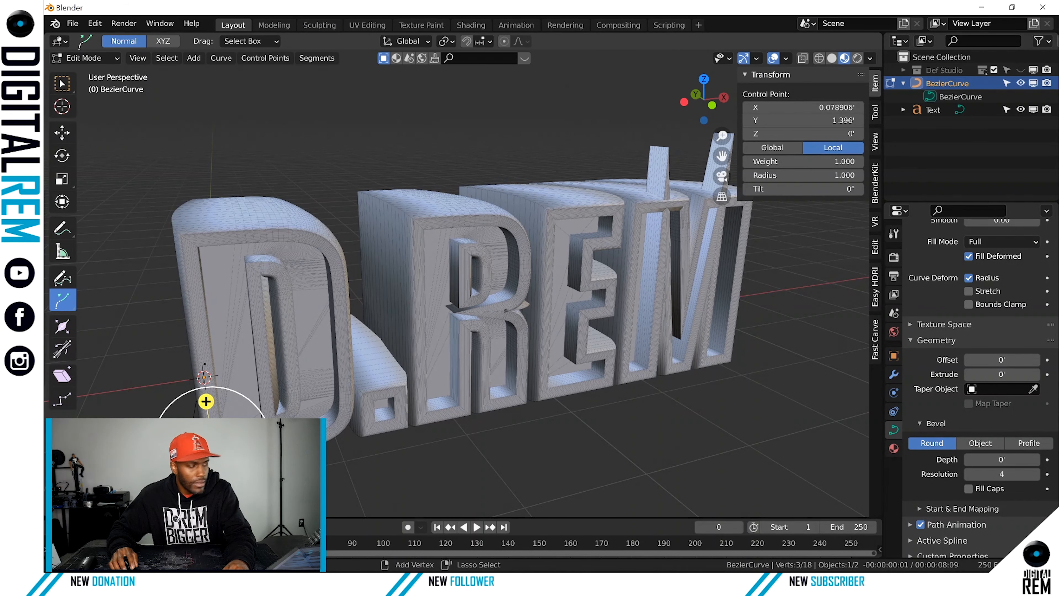
# Move the bevel curve's frontmost control point back along global Y by about 0.118'
pyautogui.moveTo(208, 406); pyautogui.dragTo(241, 409, button='middle')
pyautogui.moveTo(241, 408); pyautogui.dragTo(259, 415)
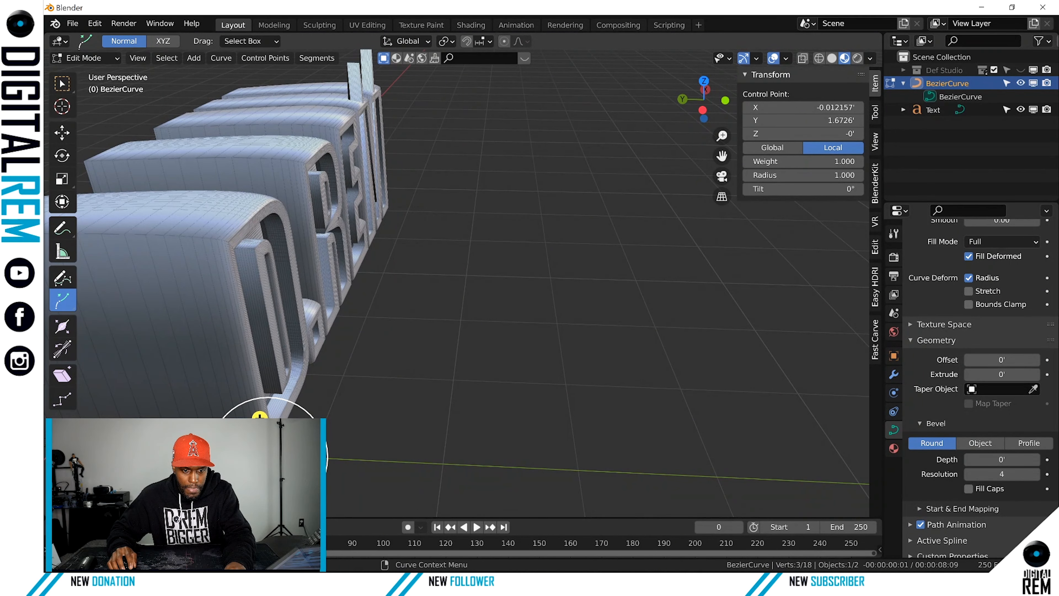
pyautogui.keyDown('shift'); pyautogui.moveTo(467, 363); pyautogui.dragTo(663, 326, button='middle'); pyautogui.keyUp('shift')
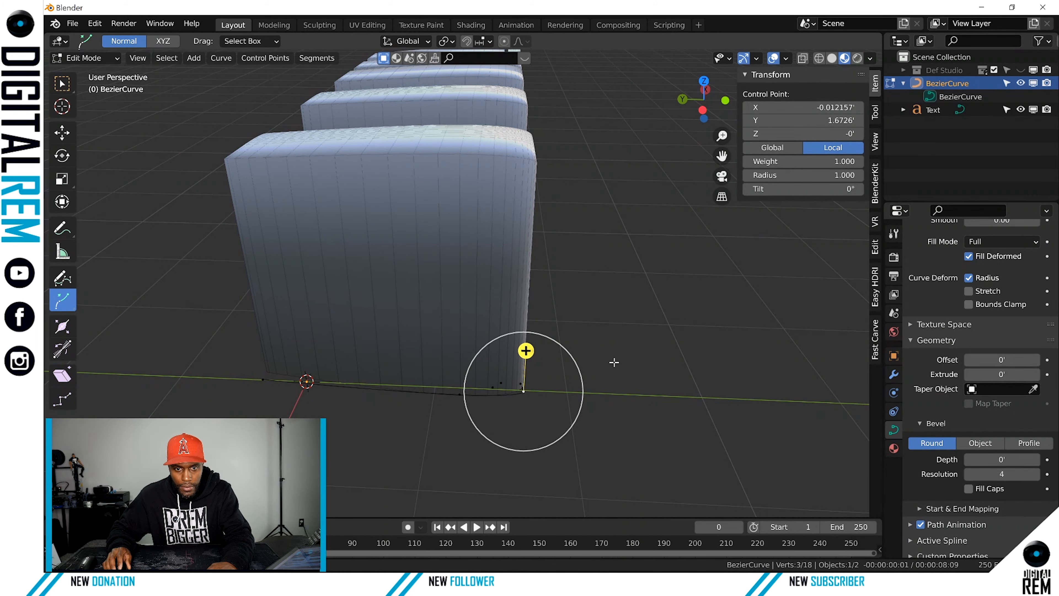
pyautogui.moveTo(614, 365); pyautogui.dragTo(591, 347, button='middle')
pyautogui.press('g')
pyautogui.press('y')
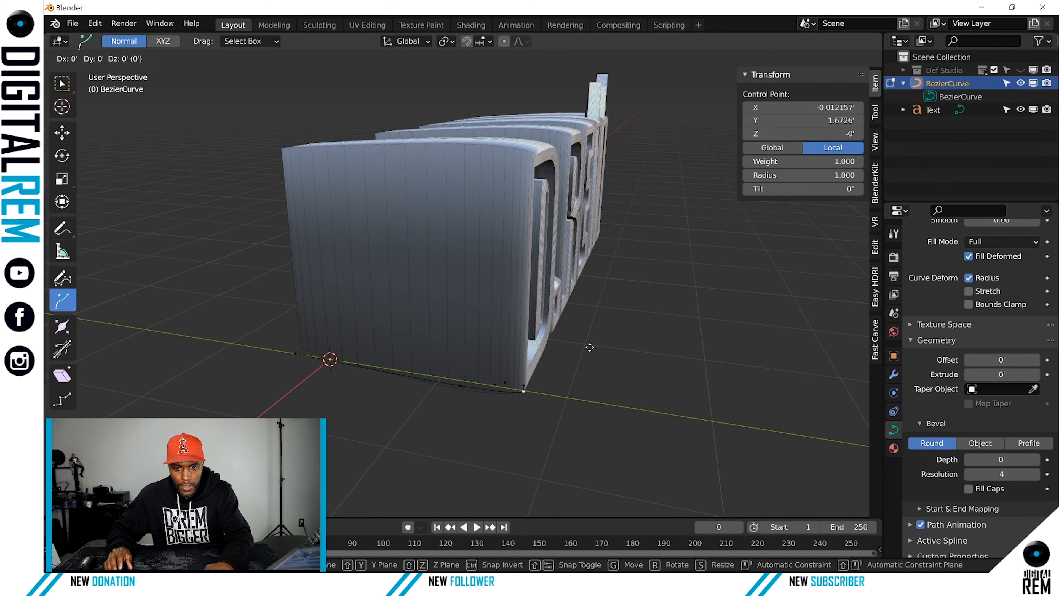
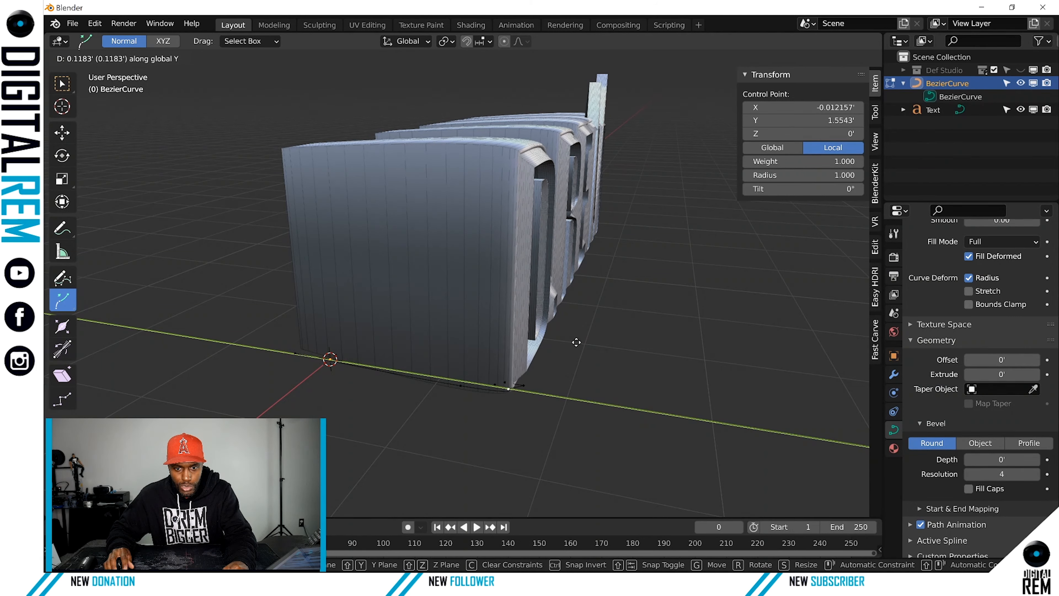
pyautogui.click(577, 343)
# Shift the same front control point about 0.018' in the positive global X direction
pyautogui.moveTo(584, 350)
pyautogui.mouseDown(button='middle')
pyautogui.moveTo(554, 369)
pyautogui.moveTo(562, 351)
pyautogui.mouseUp(button='middle')
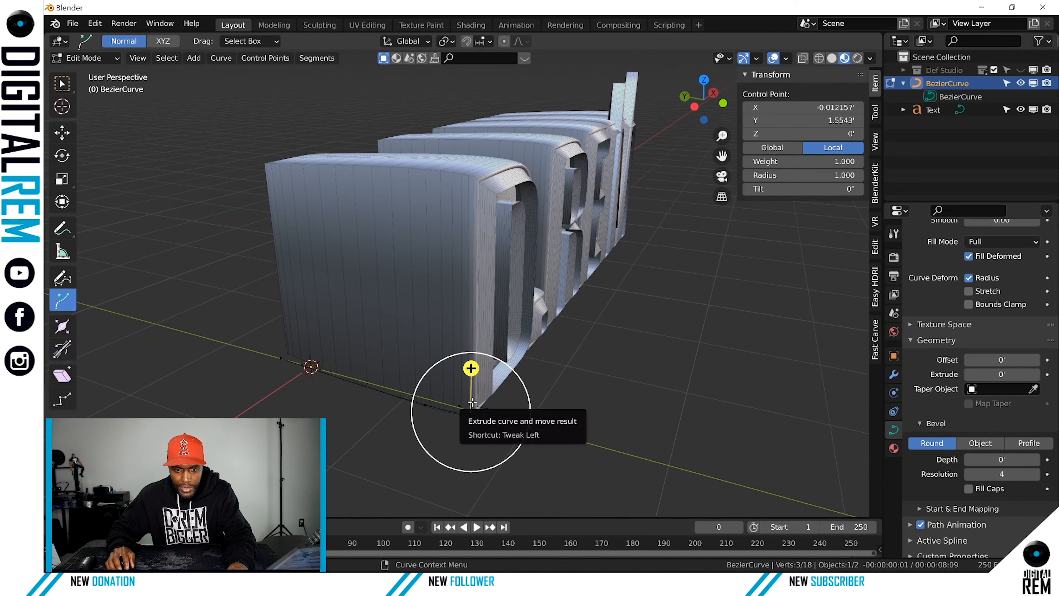
pyautogui.press('g')
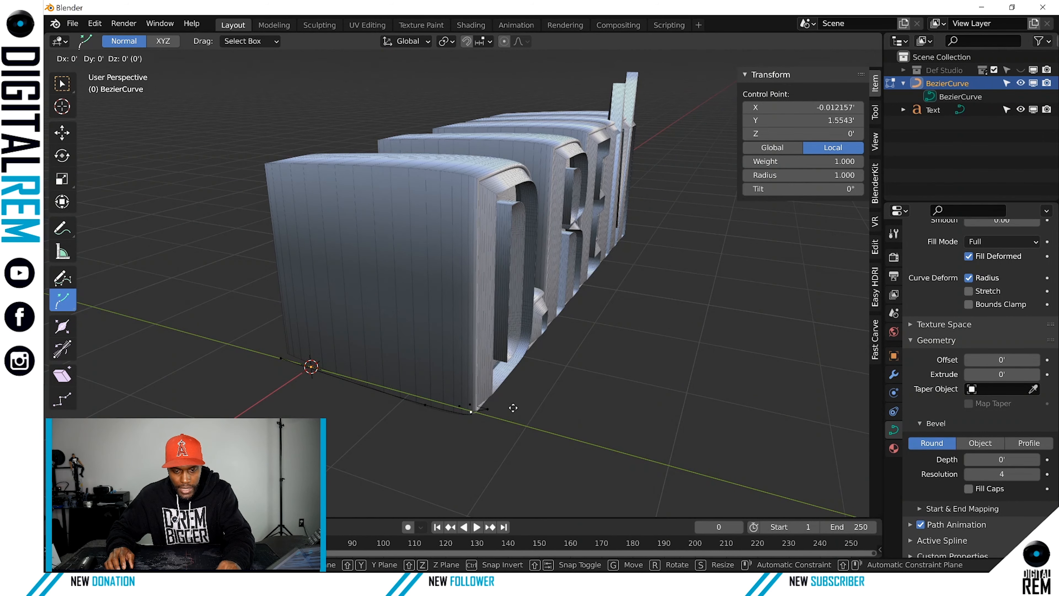
pyautogui.press('x')
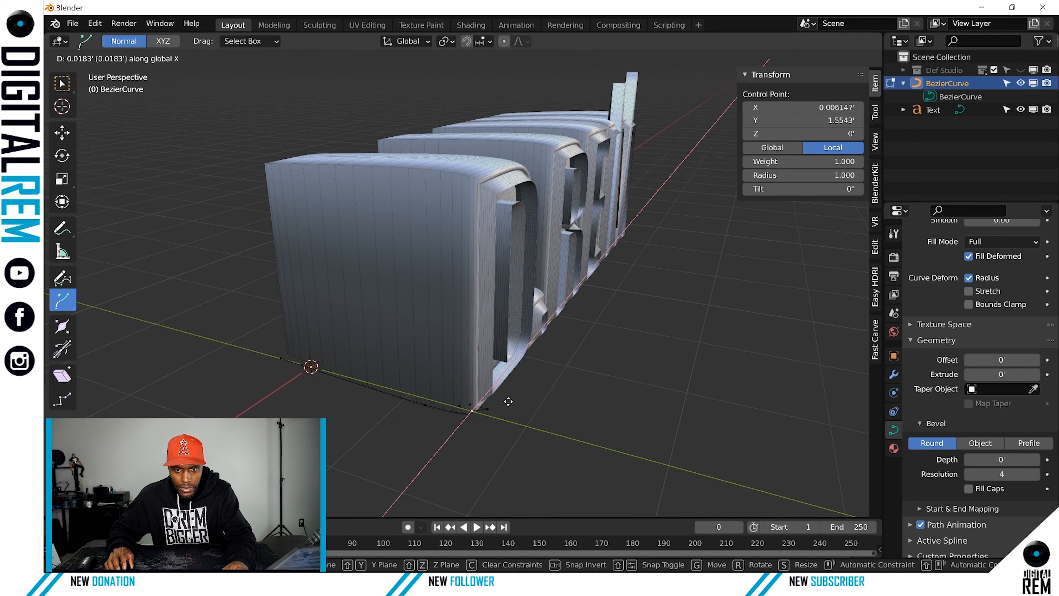
pyautogui.click(508, 401)
pyautogui.moveTo(508, 401); pyautogui.dragTo(684, 202, button='middle')
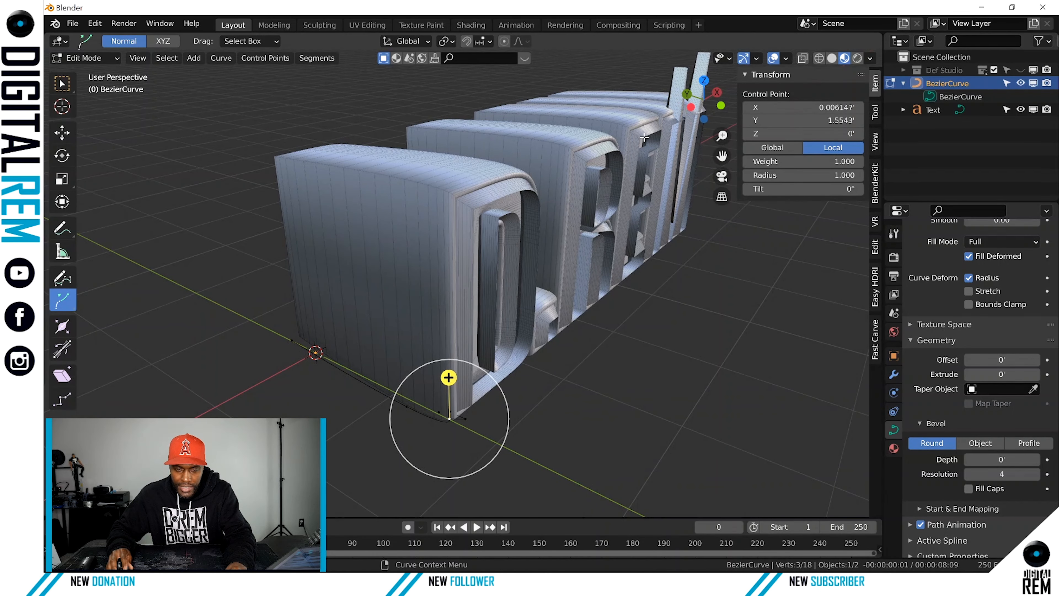
# Move the adjacent control point at local X 0.079', Y 1.653' to about X 0.0136', Y 1.537', along global X and Y
pyautogui.click(466, 418)
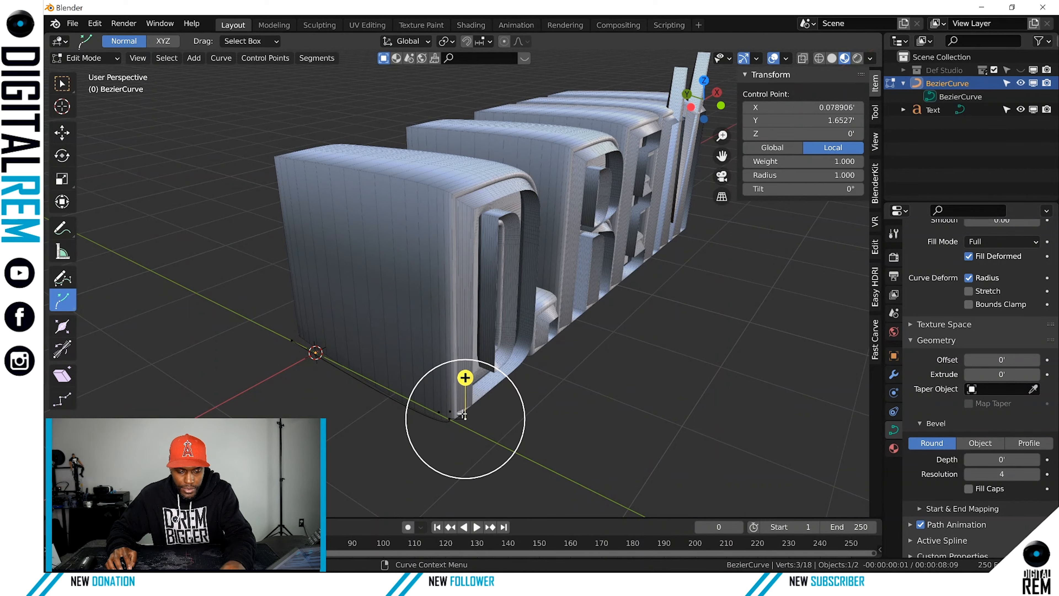
pyautogui.press('g')
pyautogui.press('x')
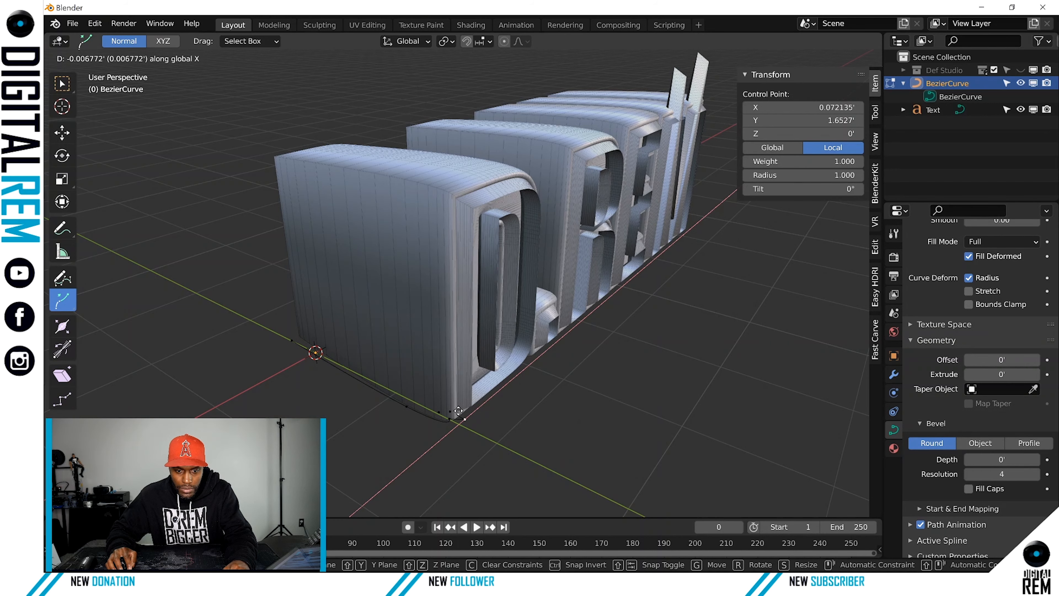
pyautogui.click(453, 412)
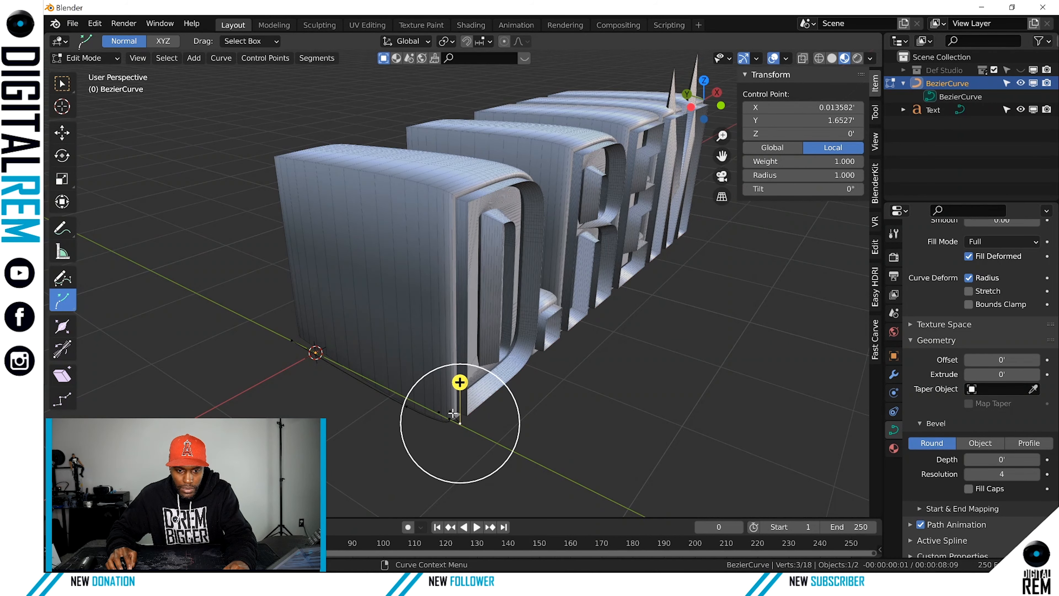
pyautogui.scroll(4, 453, 412)
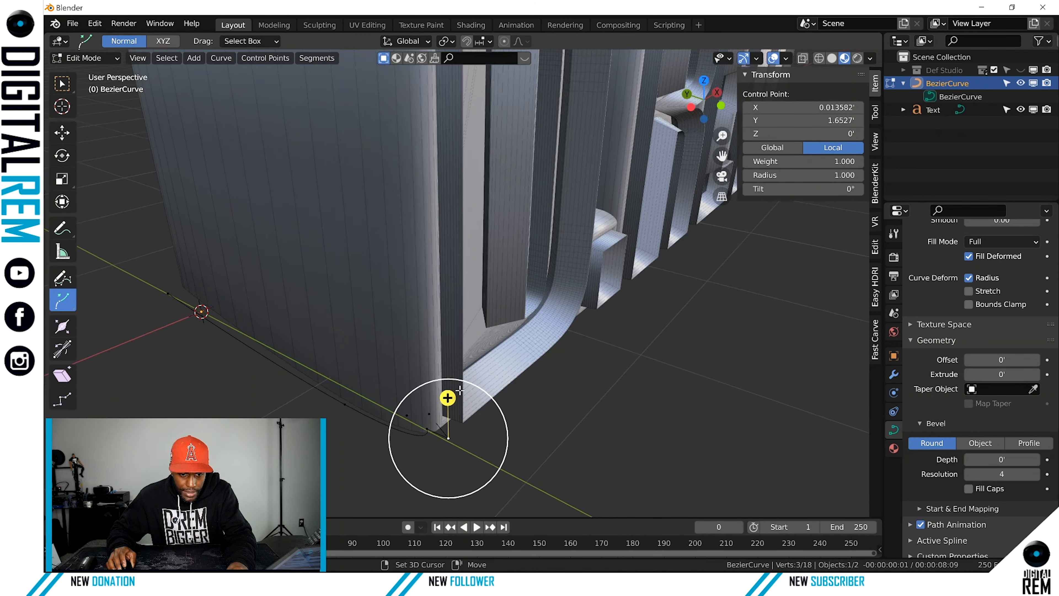
pyautogui.keyDown('shift'); pyautogui.moveTo(459, 389); pyautogui.dragTo(463, 383, button='middle'); pyautogui.keyUp('shift')
pyautogui.press('g')
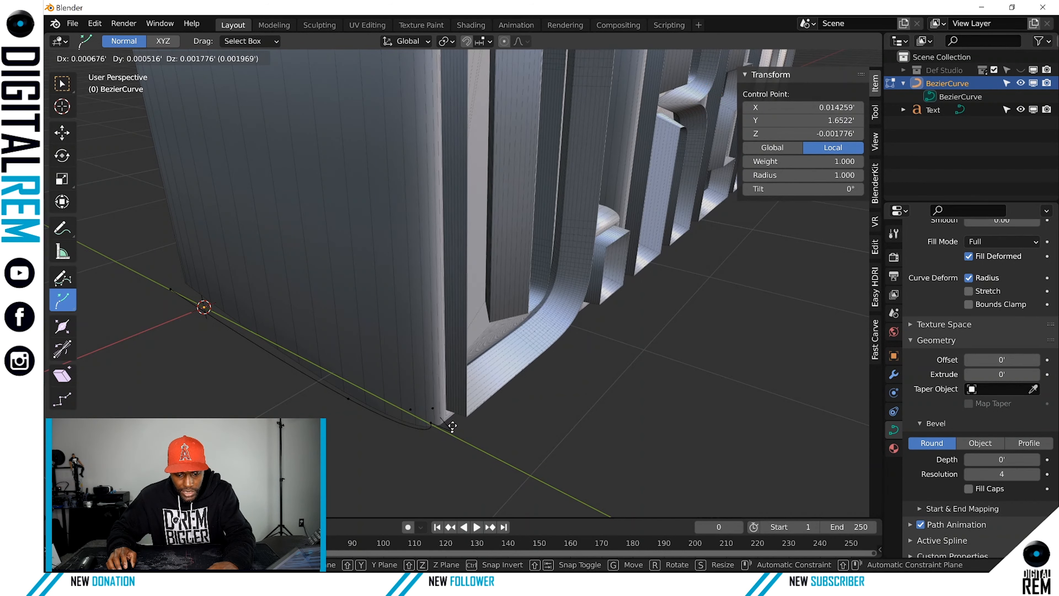
pyautogui.press('y')
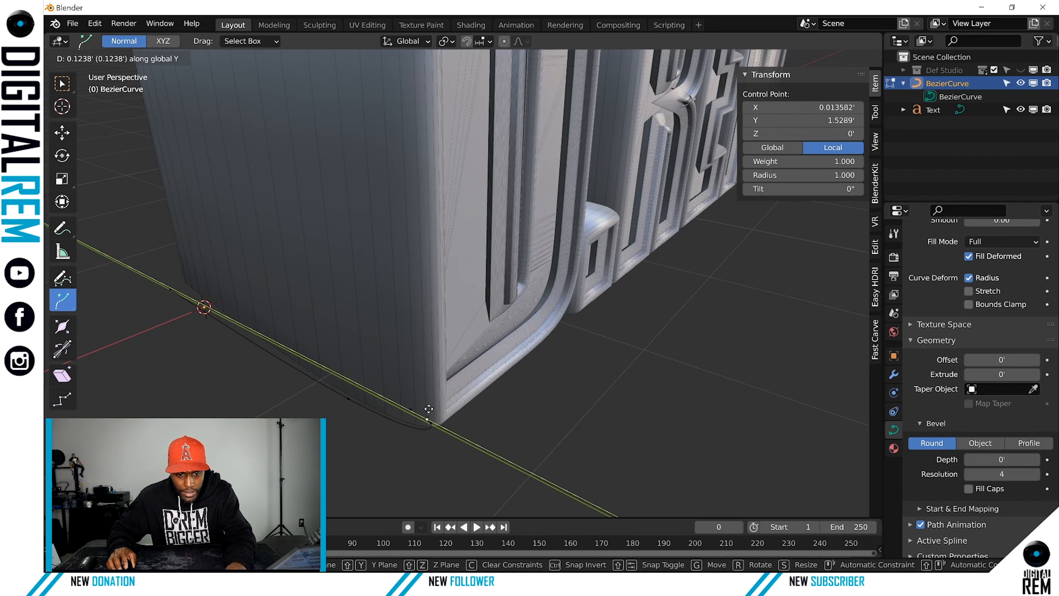
pyautogui.click(427, 379)
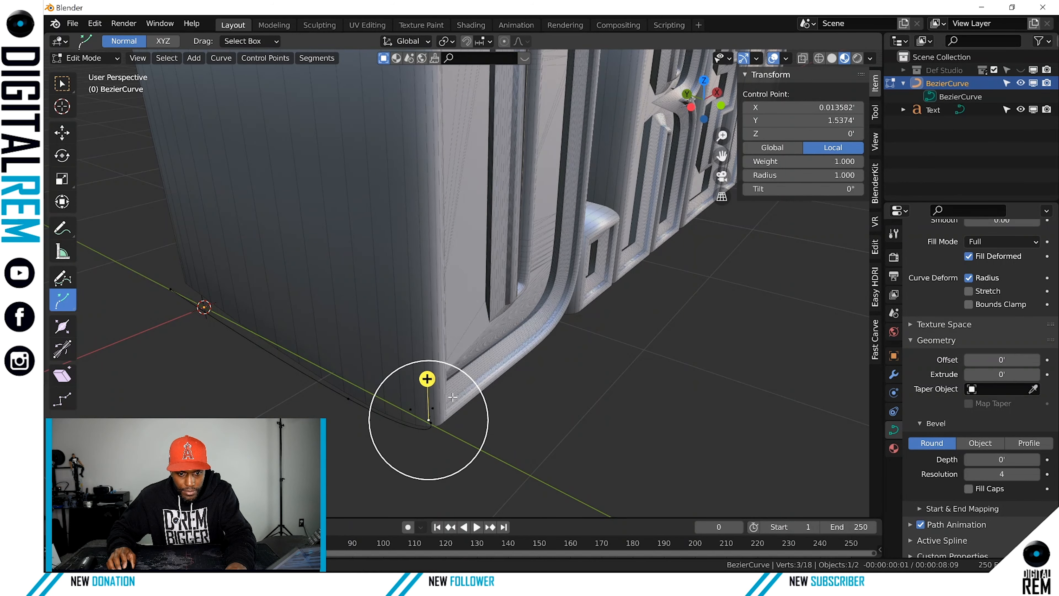
# Move the inner control point at local X 0.079', Y 1.503' along global X to about 0.021'
pyautogui.moveTo(427, 379); pyautogui.dragTo(437, 377, button='middle')
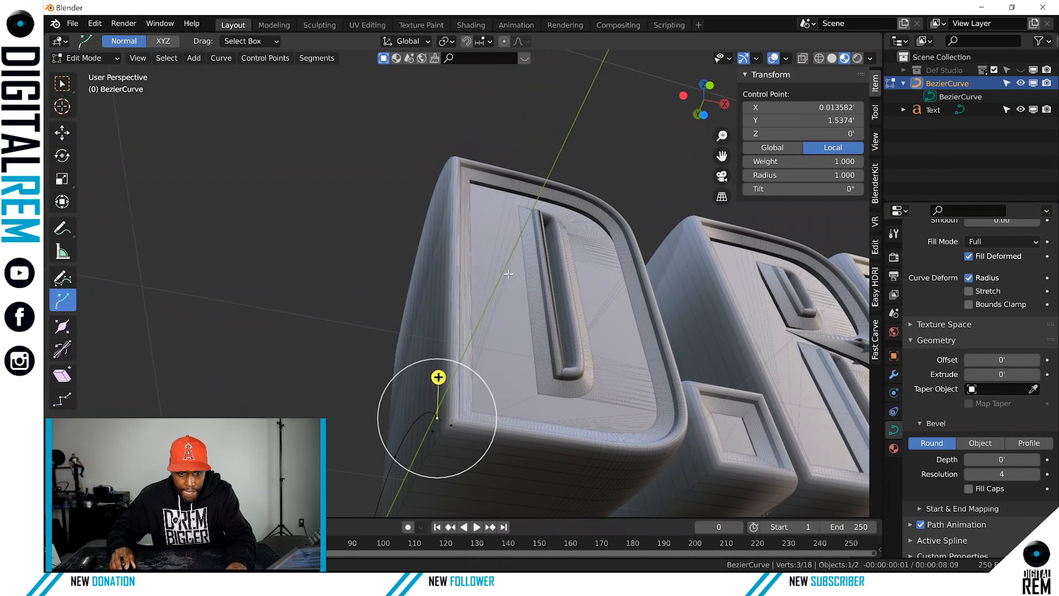
pyautogui.keyDown('shift'); pyautogui.moveTo(508, 274); pyautogui.dragTo(515, 271, button='middle'); pyautogui.keyUp('shift')
pyautogui.click(457, 422)
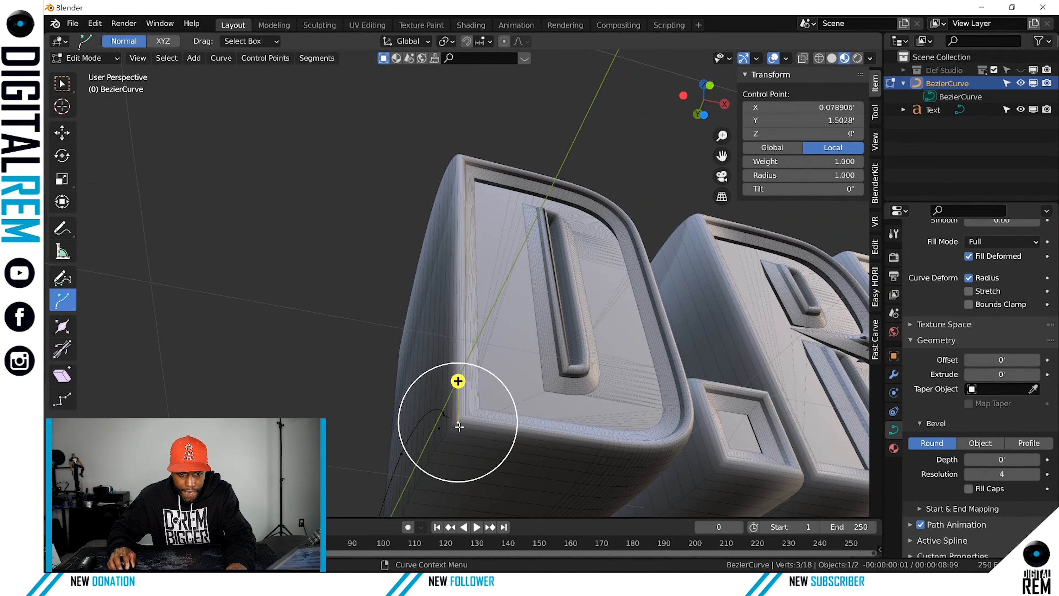
pyautogui.scroll(-6, 463, 417)
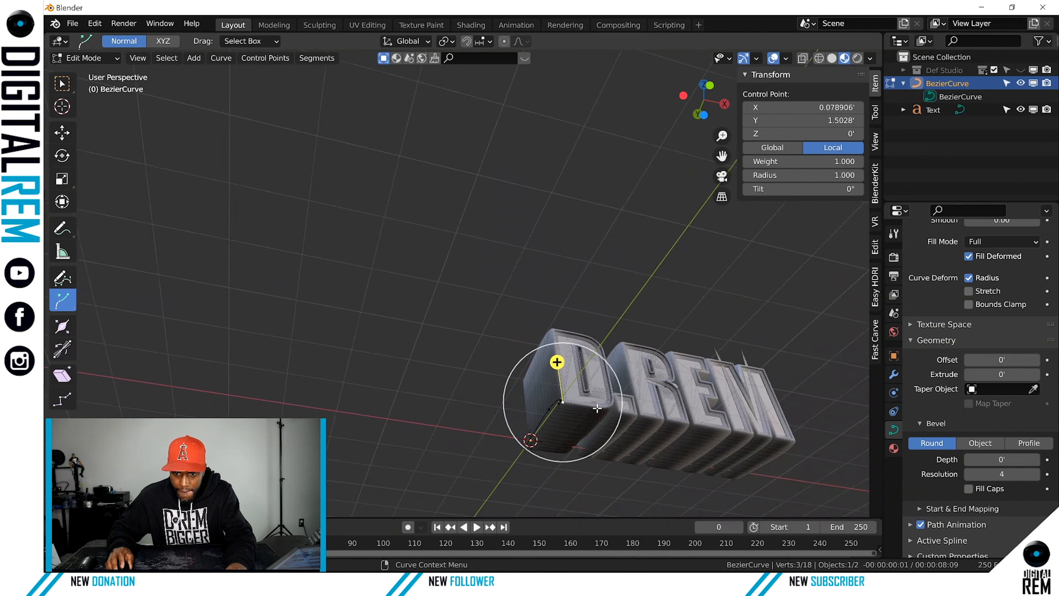
pyautogui.moveTo(596, 407); pyautogui.dragTo(561, 41, button='middle')
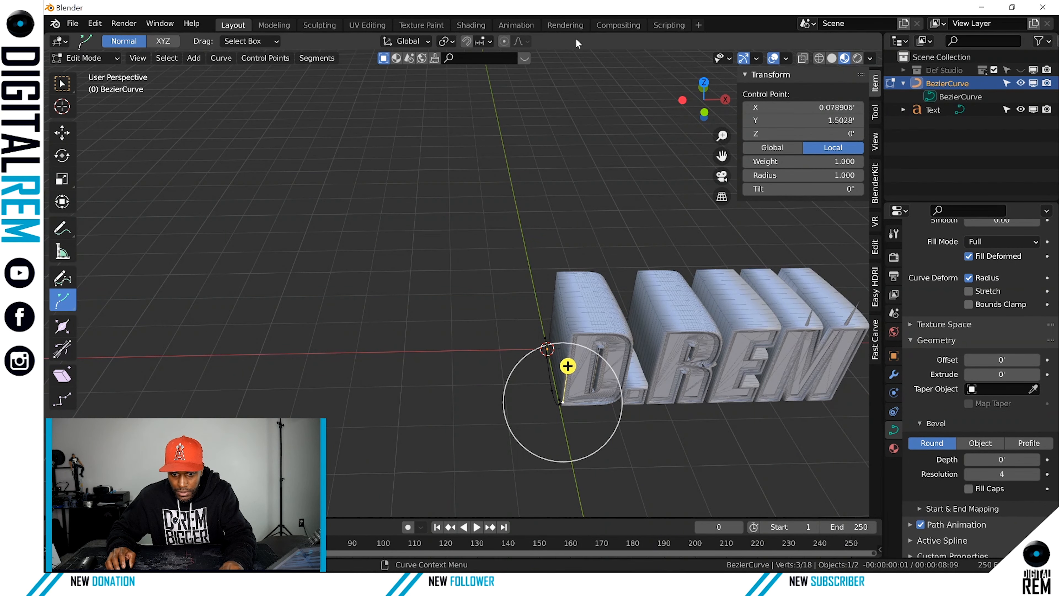
pyautogui.press('g')
pyautogui.press('x')
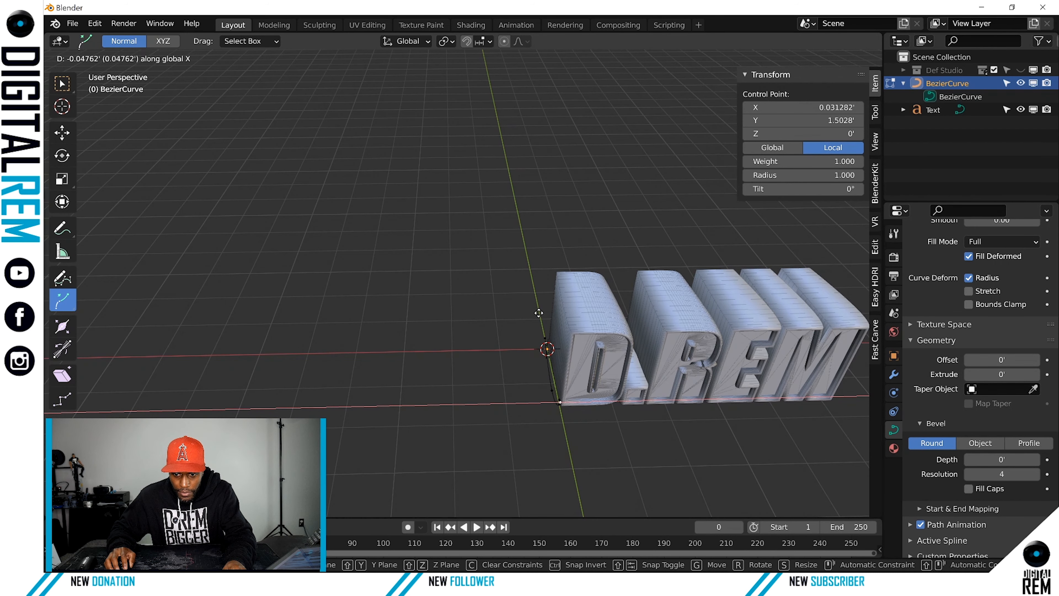
pyautogui.click(539, 313)
# Move the last inner control point at local Y 1.439' along global X to about -0.023' and check the bevel on the letters
pyautogui.scroll(5, 588, 309)
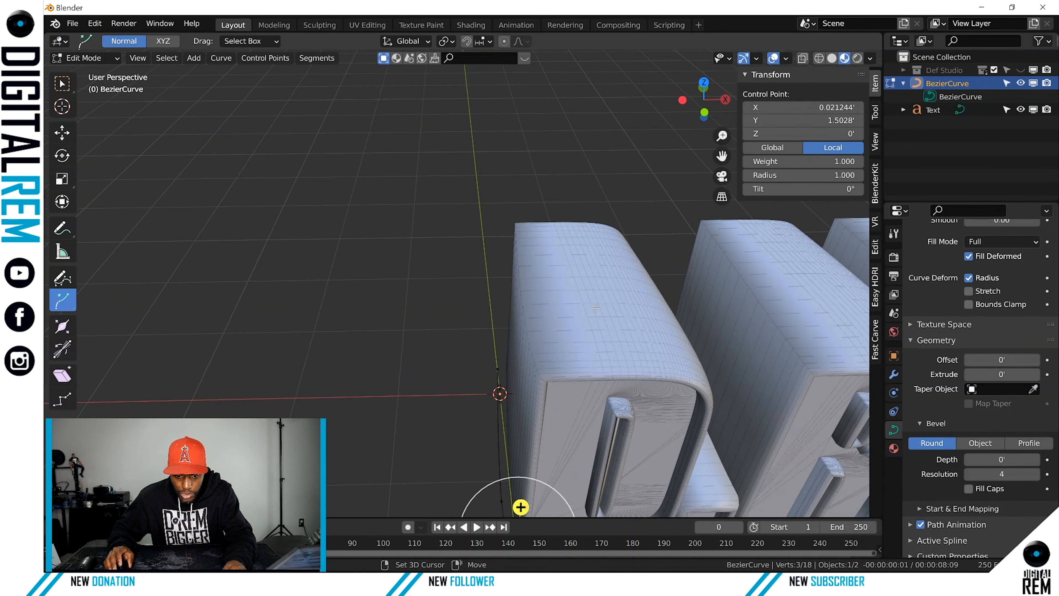
pyautogui.scroll(6, 593, 219)
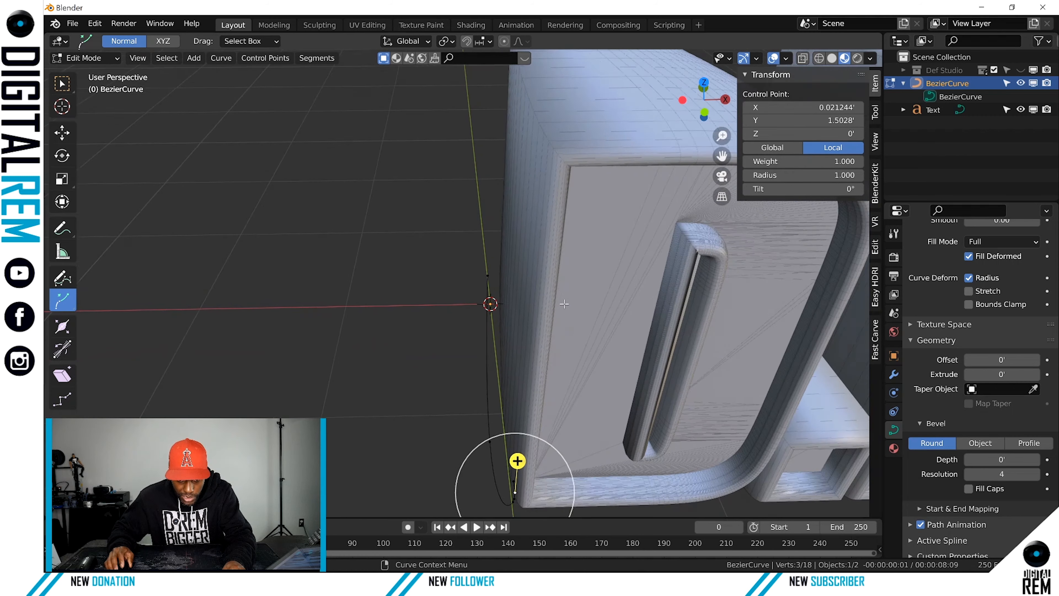
pyautogui.keyDown('shift'); pyautogui.moveTo(586, 207); pyautogui.dragTo(589, 200, button='middle'); pyautogui.keyUp('shift')
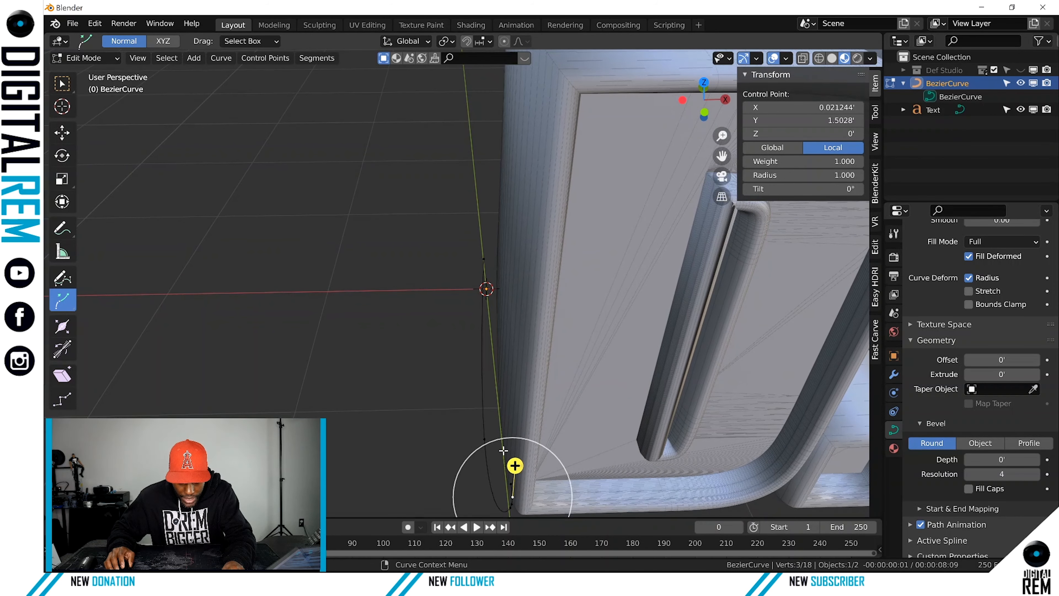
pyautogui.click(509, 480)
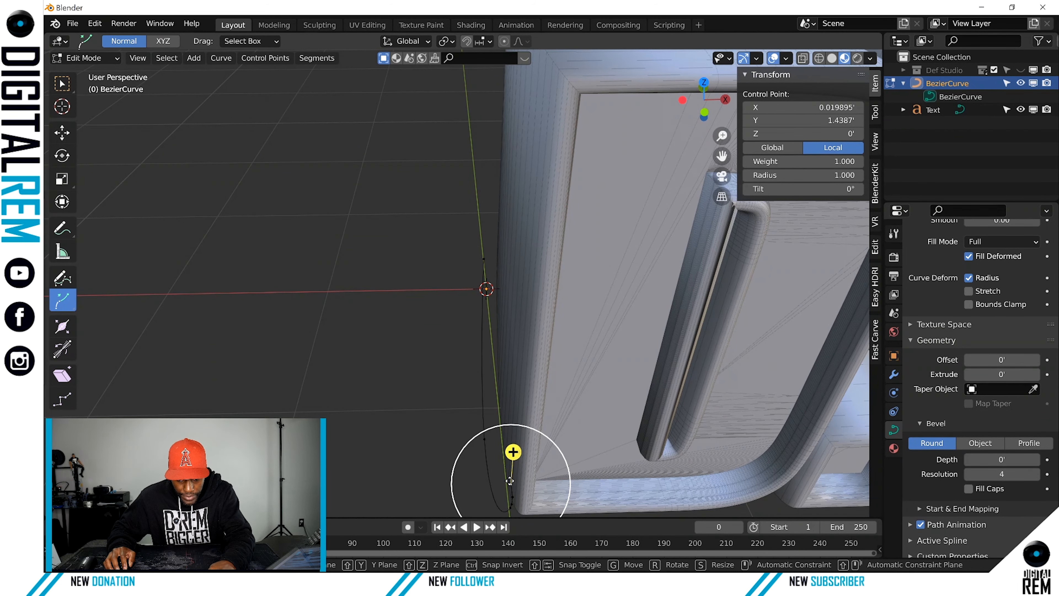
pyautogui.press('g')
pyautogui.press('x')
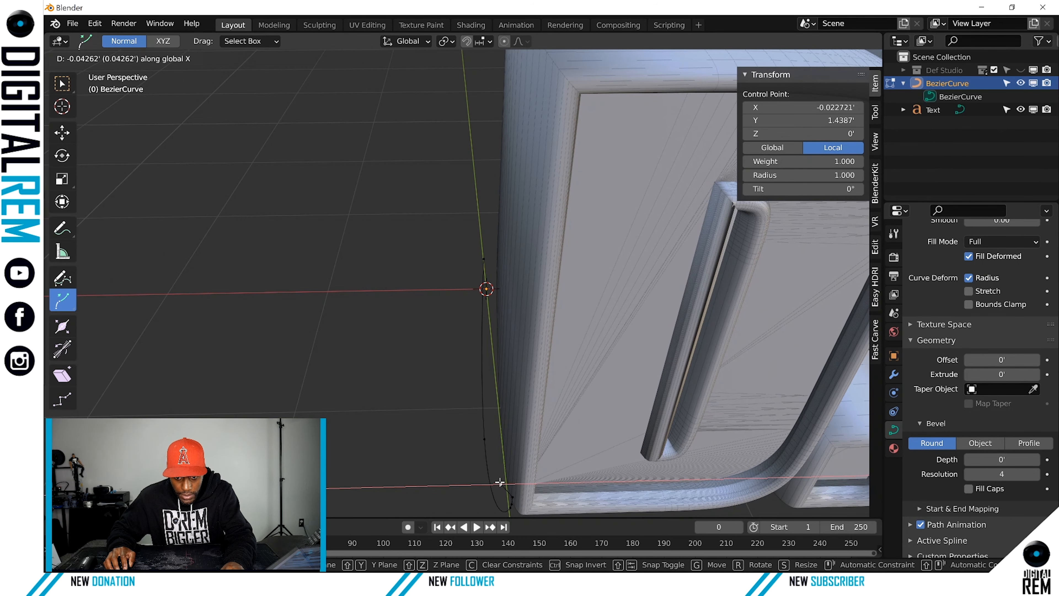
pyautogui.click(500, 482)
pyautogui.scroll(-6, 502, 459)
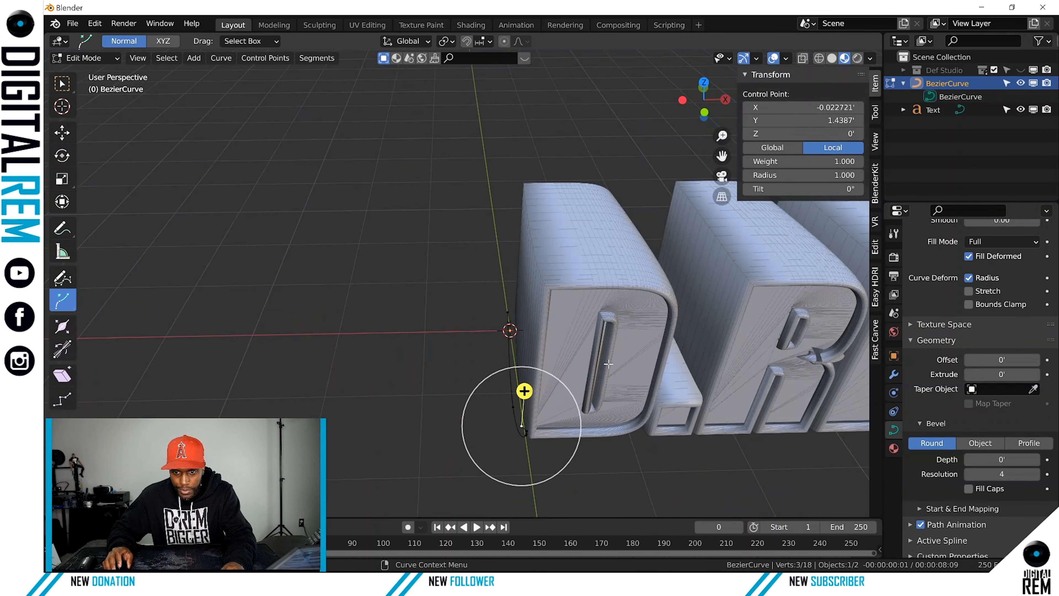
pyautogui.moveTo(608, 363); pyautogui.dragTo(502, 358, button='middle')
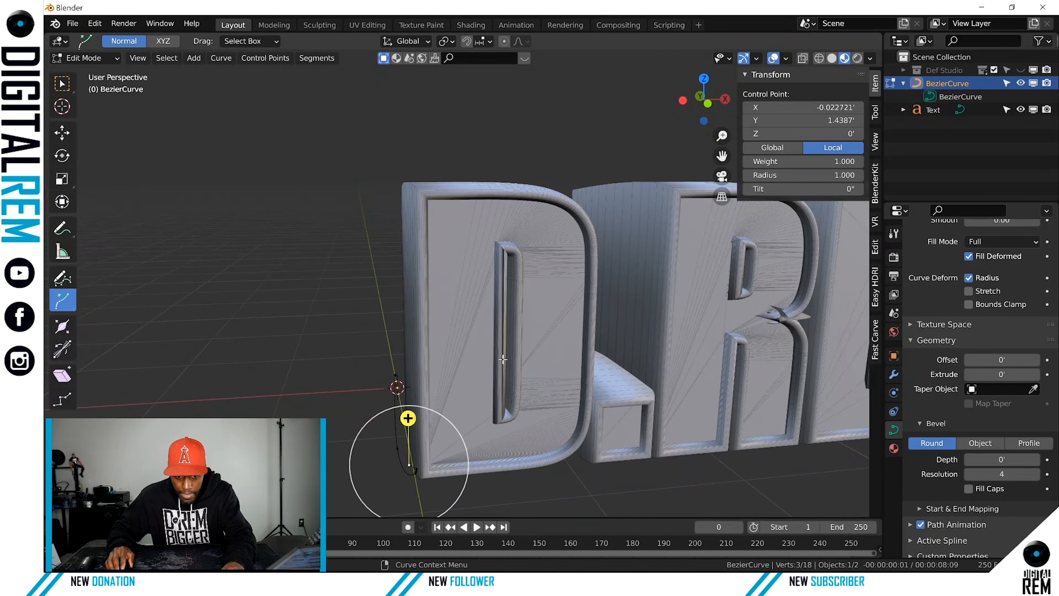
# Undo the last control point move, and shift the point at local Y 1.503' along global X to about 0.005'
pyautogui.hotkey('ctrl', 'z')
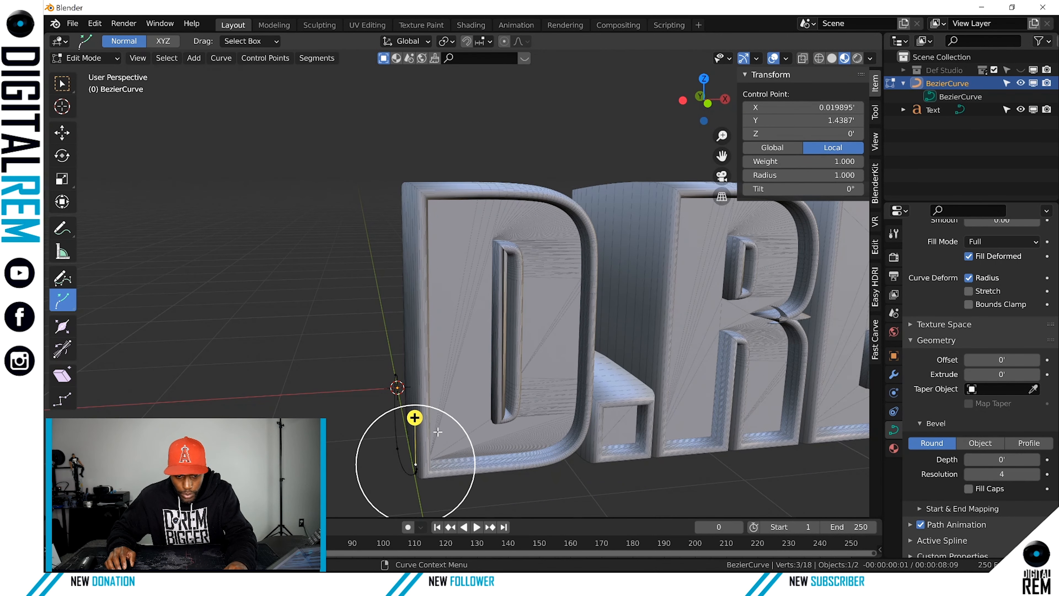
pyautogui.moveTo(396, 456); pyautogui.dragTo(416, 468, button='middle')
pyautogui.moveTo(418, 469); pyautogui.dragTo(432, 470)
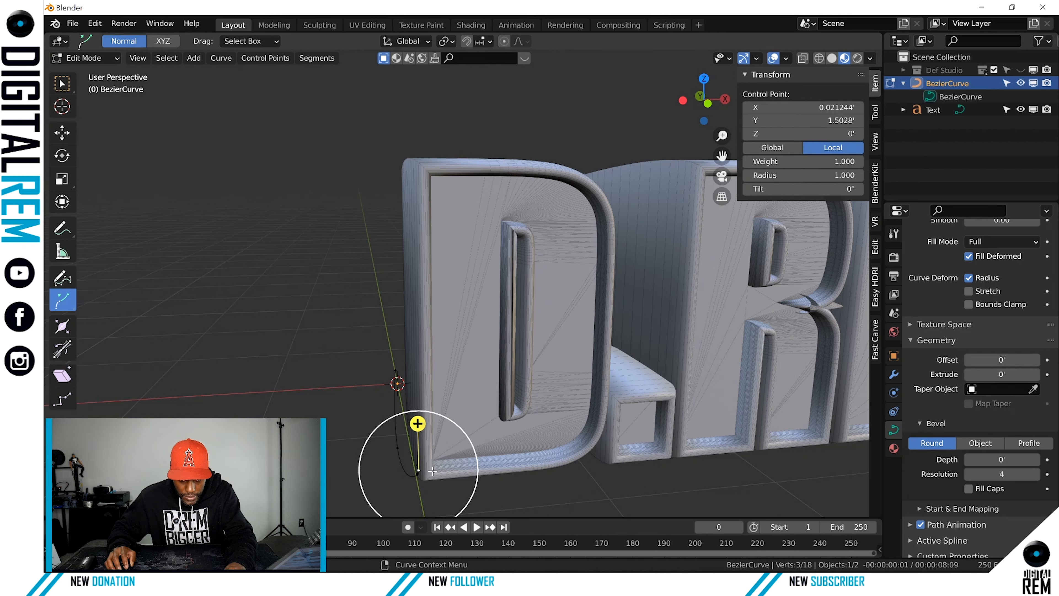
pyautogui.press('g')
pyautogui.press('x')
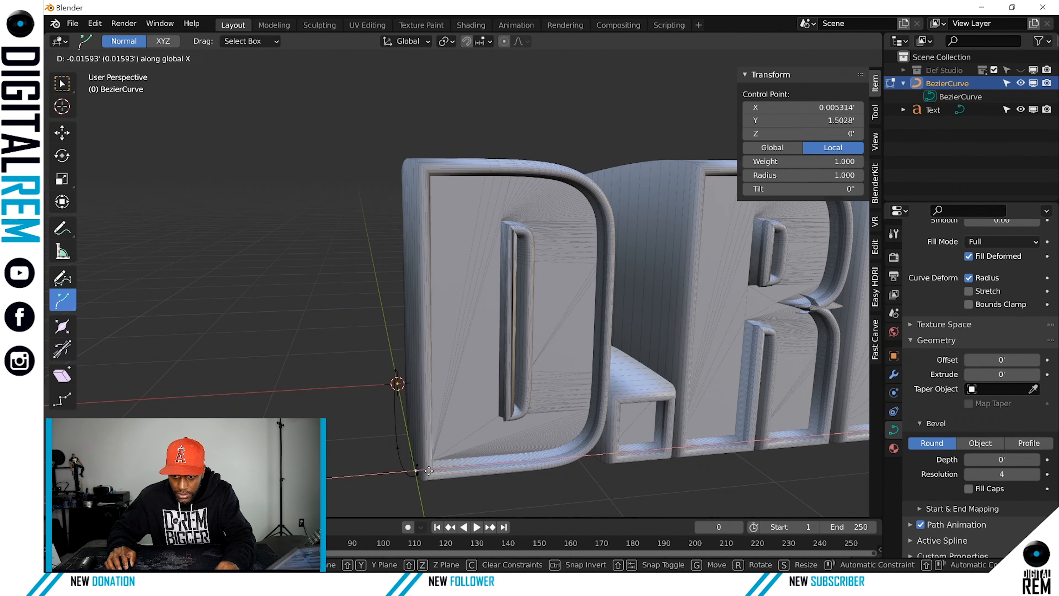
pyautogui.click(427, 470)
pyautogui.moveTo(427, 470); pyautogui.dragTo(407, 349, button='middle')
pyautogui.keyDown('shift'); pyautogui.moveTo(488, 336); pyautogui.dragTo(271, 342, button='middle'); pyautogui.keyUp('shift')
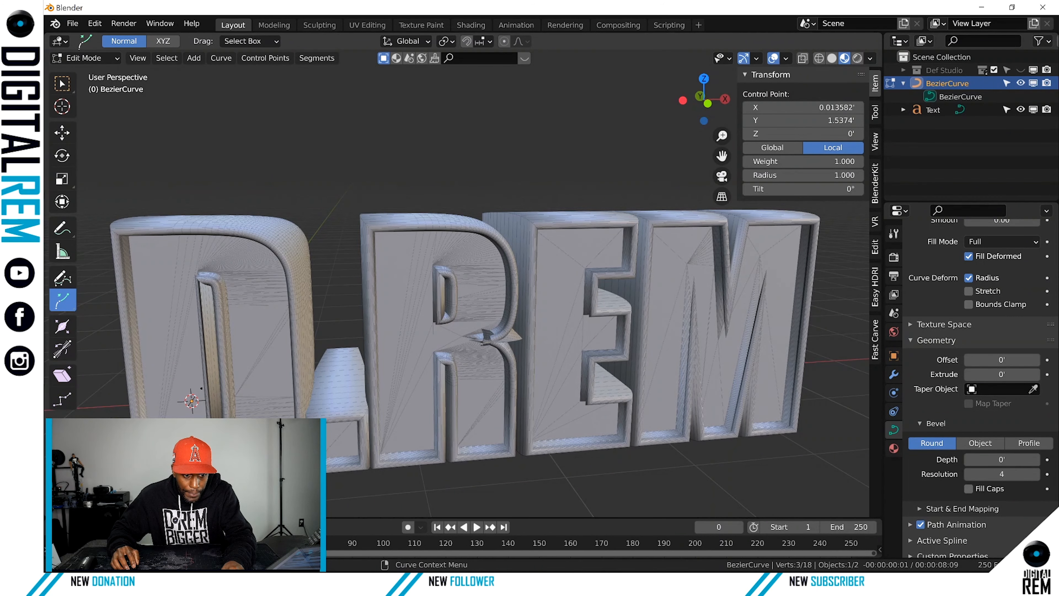
# Try moving the control point at local Y 1.537' along global Y to about 1.499', and undo the move
pyautogui.press('g')
pyautogui.press('y')
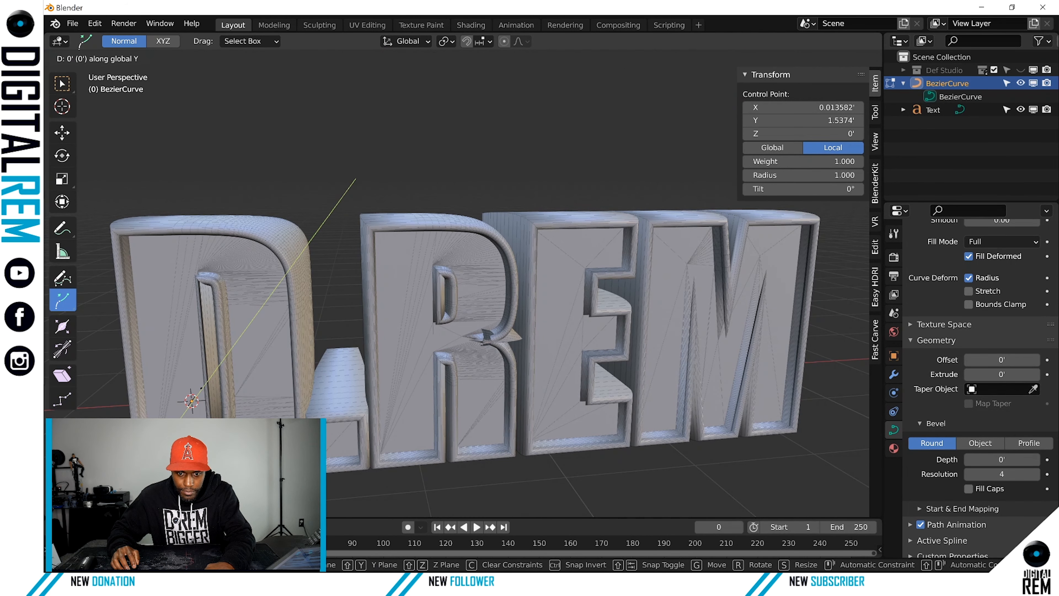
pyautogui.press('Return')
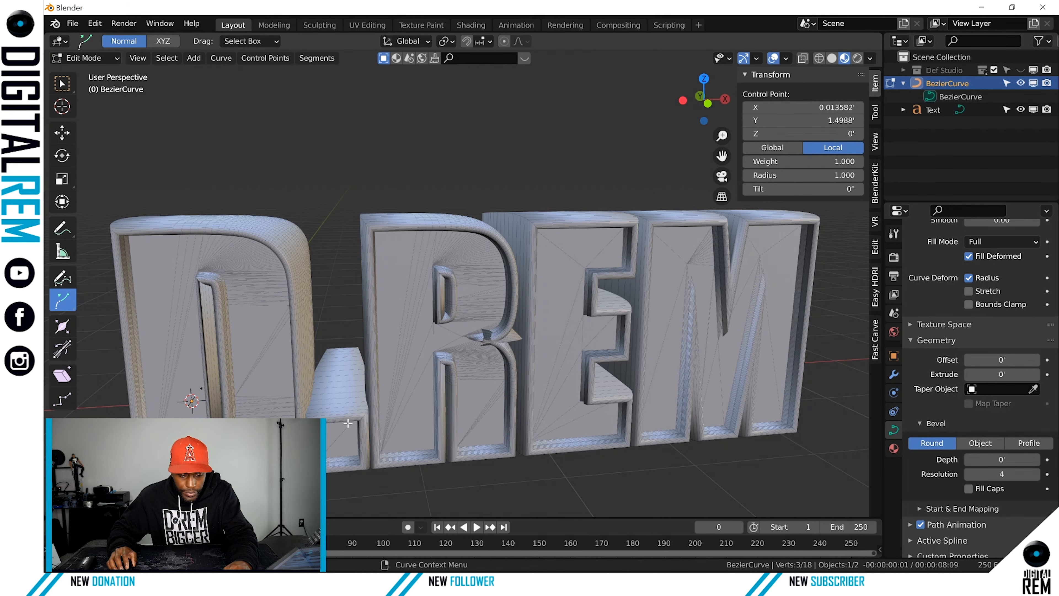
pyautogui.hotkey('ctrl', 'z')
# Undo the bevel curve's control point moves and the earlier font change, back to the text object with the default Bfont font
pyautogui.moveTo(480, 329); pyautogui.dragTo(456, 327, button='middle')
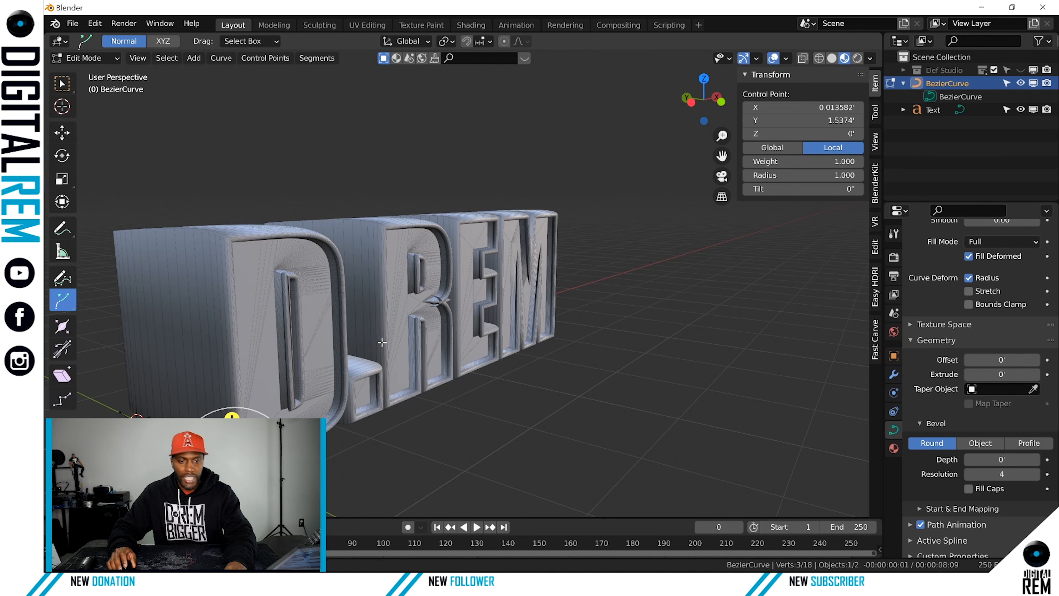
pyautogui.scroll(6, 382, 343)
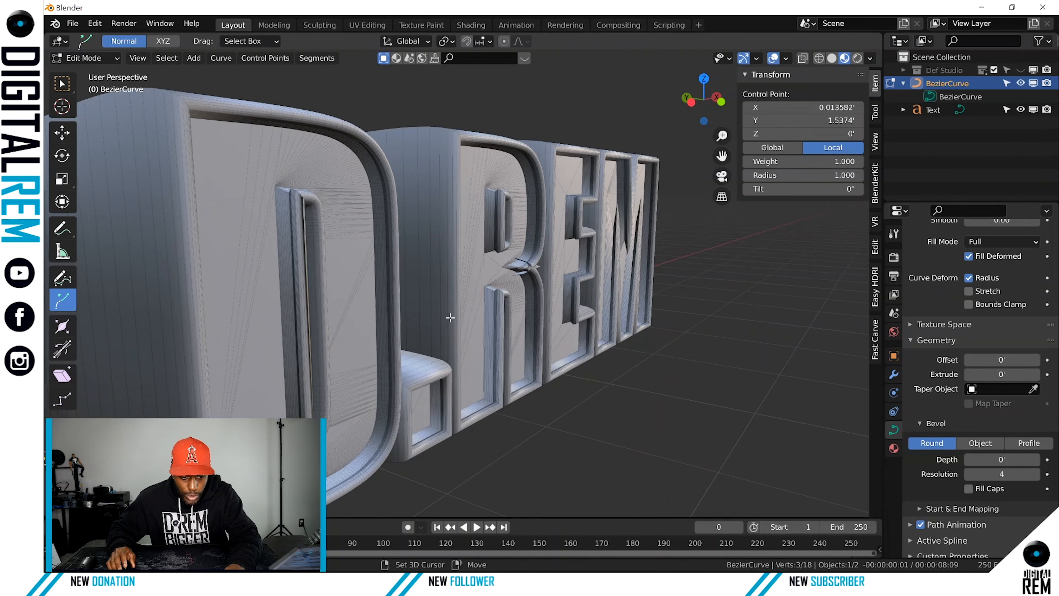
pyautogui.scroll(-5, 450, 317)
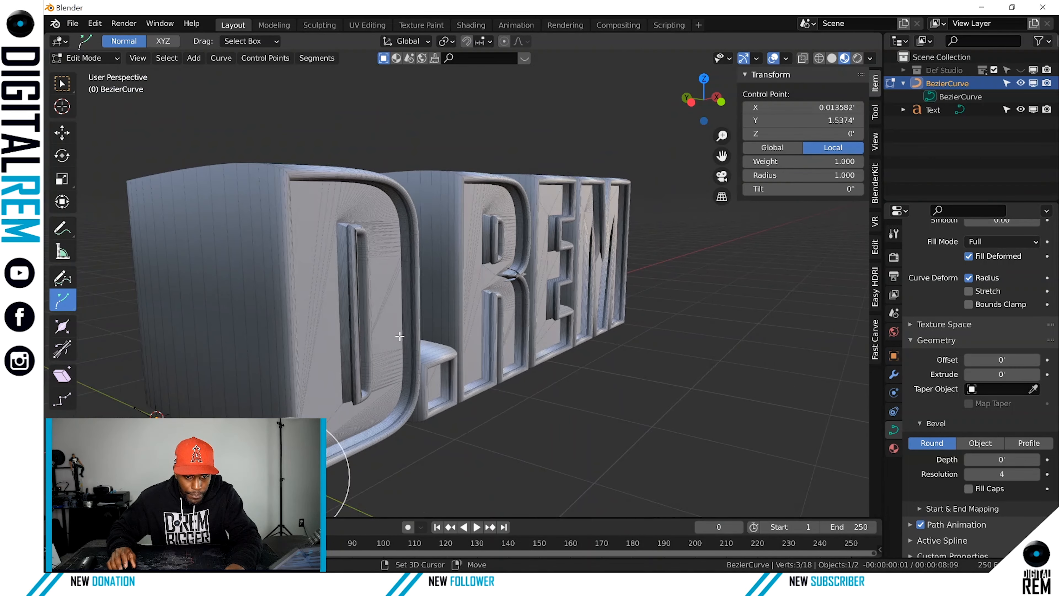
pyautogui.keyDown('shift'); pyautogui.moveTo(399, 336); pyautogui.dragTo(636, 323, button='middle'); pyautogui.keyUp('shift')
pyautogui.hotkey('ctrl', 'z')
pyautogui.hotkey('ctrl', 'z')
pyautogui.hotkey('ctrl', 'z')
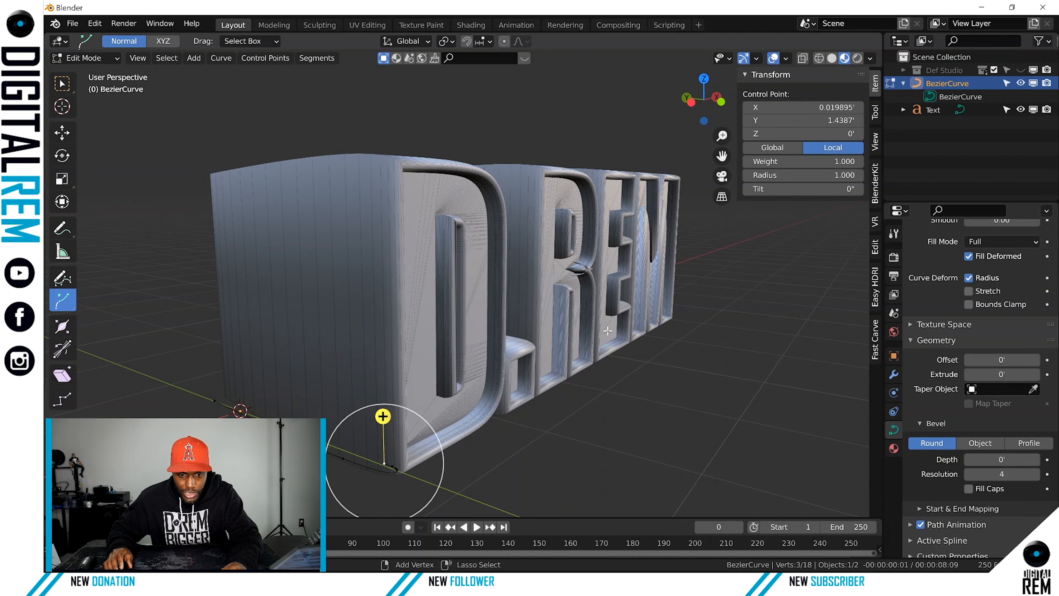
pyautogui.hotkey('ctrl', 'z')
pyautogui.hotkey('ctrl', 'z')
pyautogui.hotkey('ctrl', 'z')
pyautogui.hotkey('ctrl', 'z')
pyautogui.hotkey('ctrl', 'z')
pyautogui.hotkey('ctrl', 'z')
pyautogui.hotkey('ctrl', 'z')
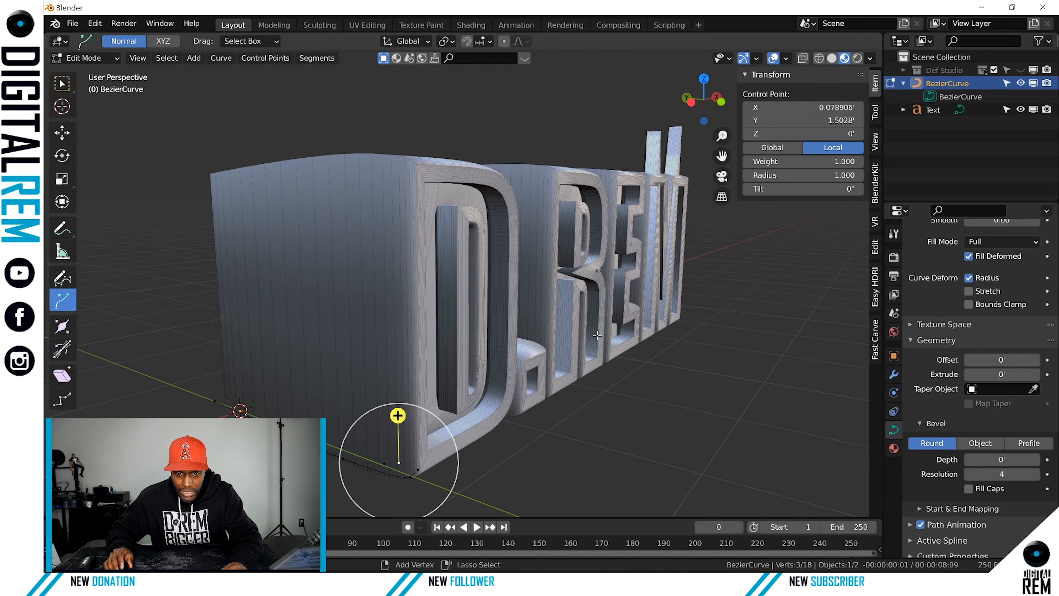
pyautogui.hotkey('ctrl', 'z')
pyautogui.hotkey('ctrl', 'z')
pyautogui.hotkey('ctrl', 'z')
pyautogui.hotkey('ctrl', 'z')
pyautogui.hotkey('ctrl', 'z')
pyautogui.hotkey('ctrl', 'z')
pyautogui.hotkey('ctrl', 'z')
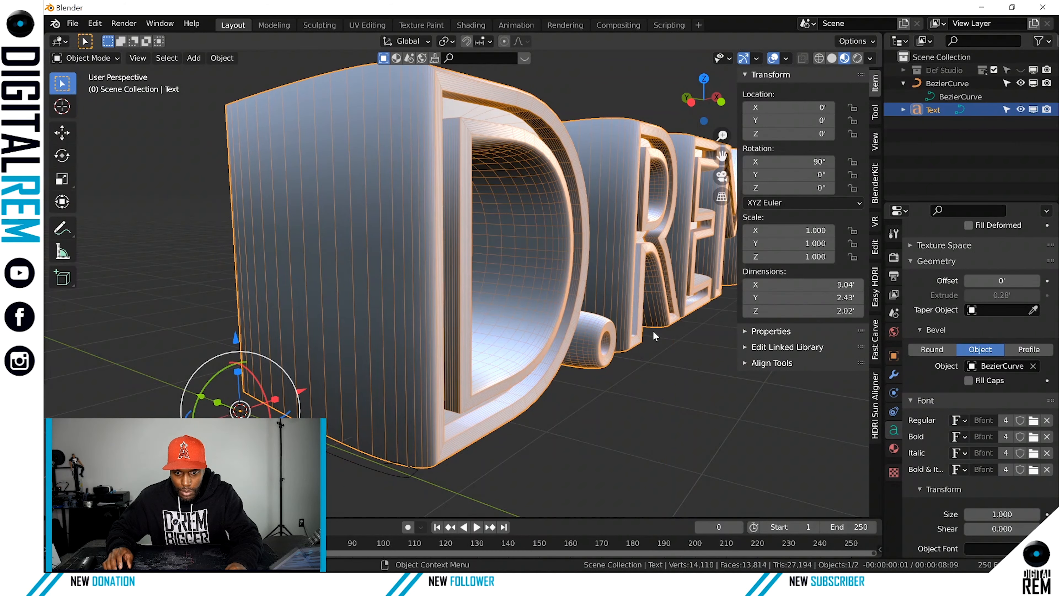
# Load arial.ttf from the Windows fonts folder as the text's regular font
pyautogui.moveTo(605, 344); pyautogui.dragTo(431, 326, button='middle')
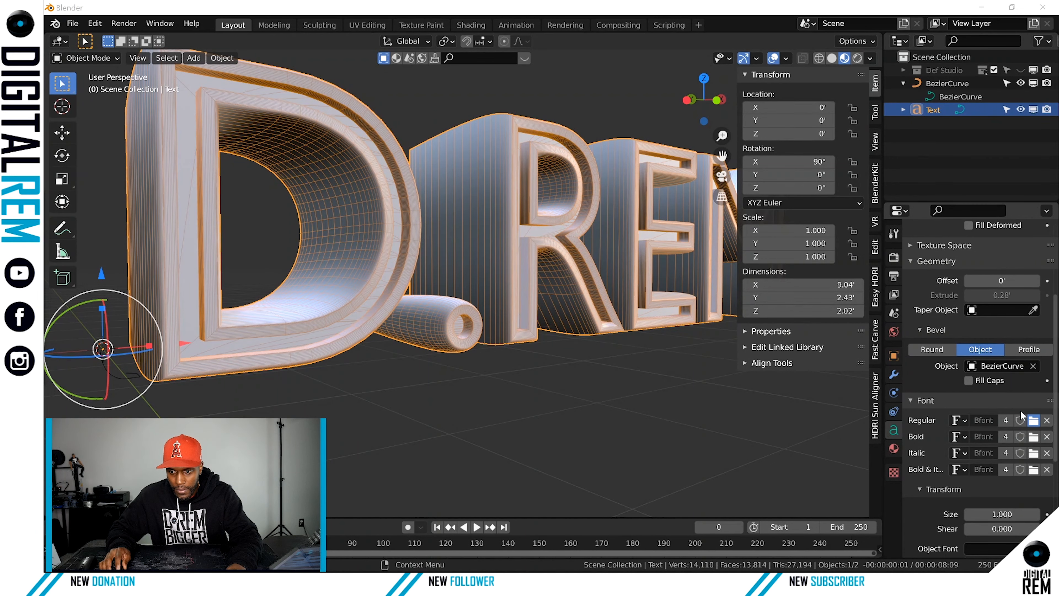
pyautogui.click(1033, 420)
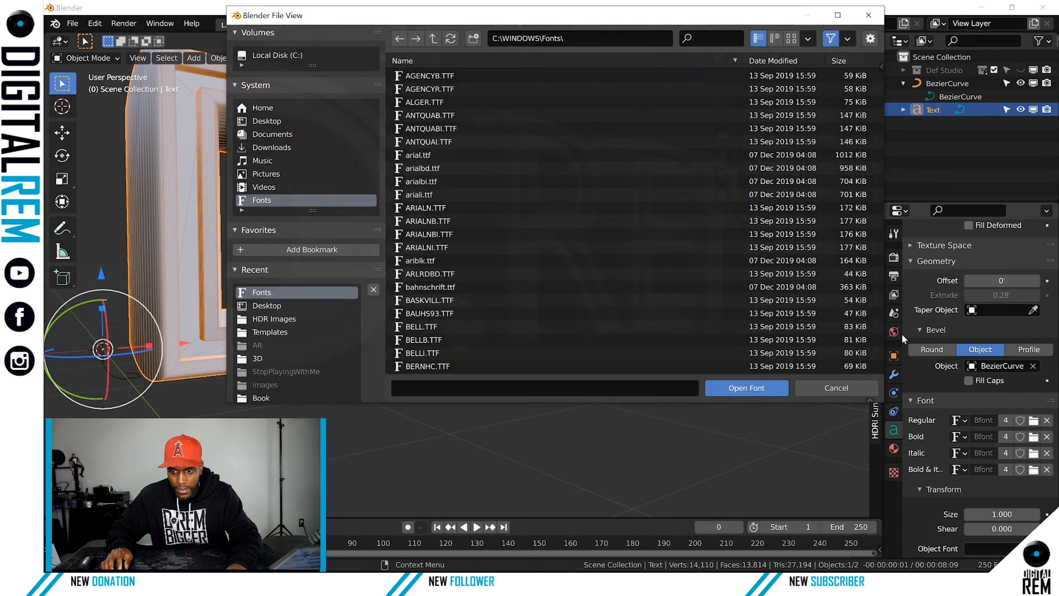
pyautogui.click(425, 194)
pyautogui.click(432, 181)
pyautogui.click(432, 168)
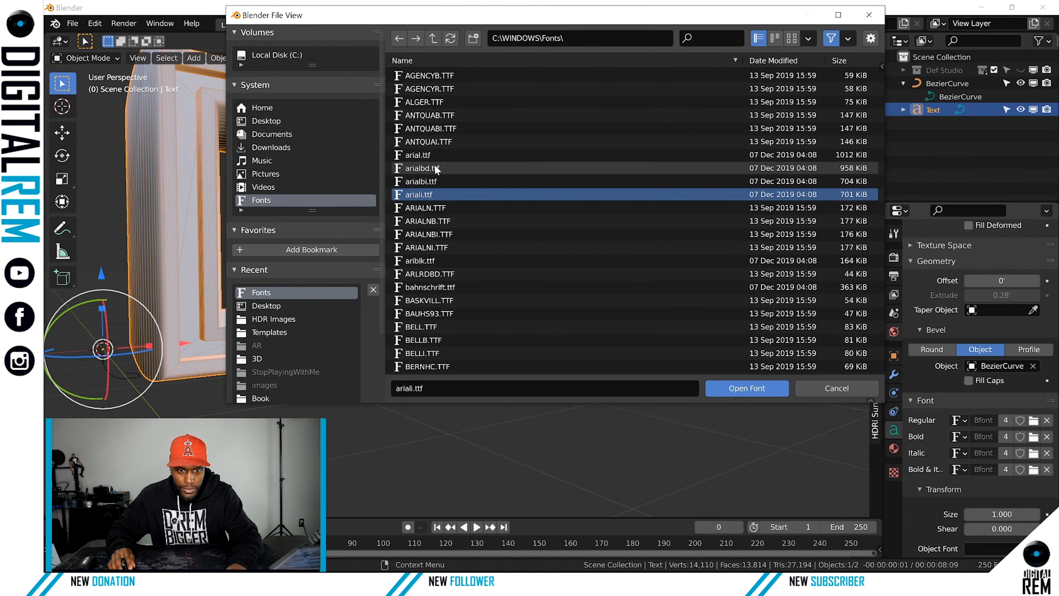
pyautogui.click(432, 155)
pyautogui.doubleClick(432, 156)
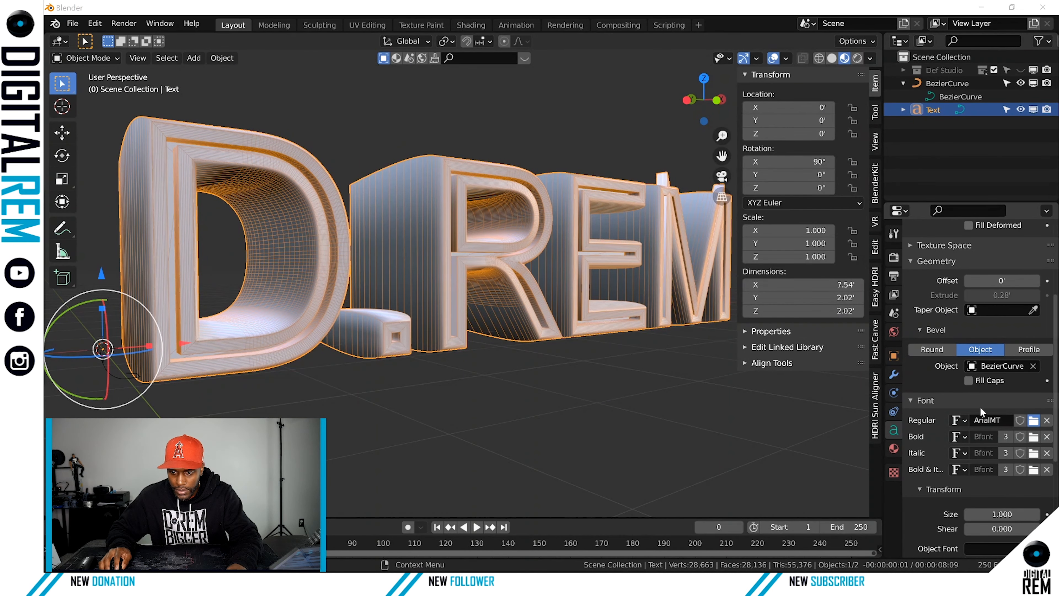
# Load ELEPHNT.TTF from the Windows fonts folder as the text's regular font
pyautogui.click(1032, 420)
pyautogui.scroll(-5, 577, 292)
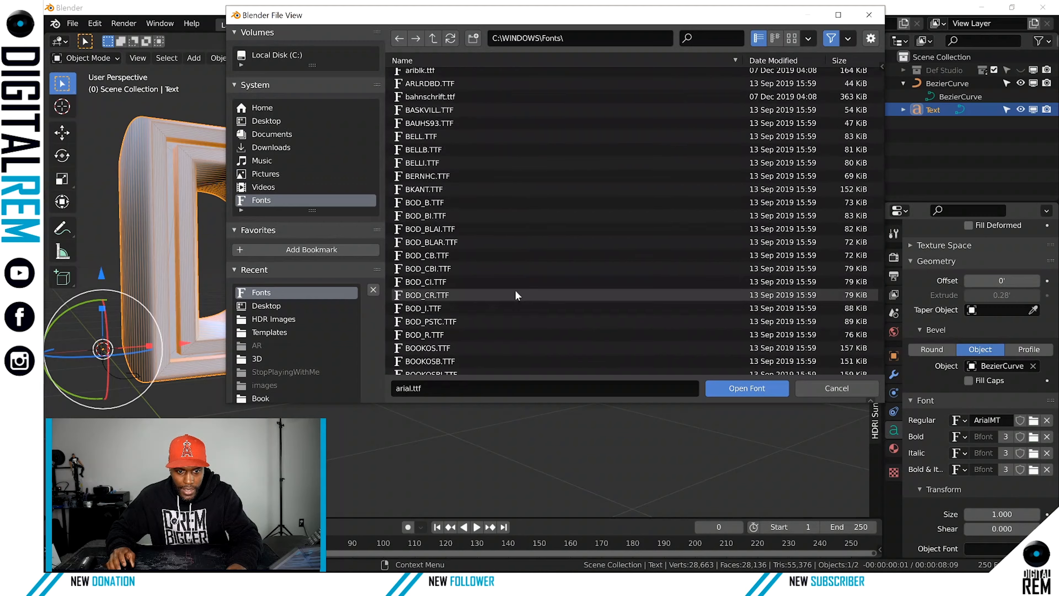
pyautogui.scroll(-6, 515, 294)
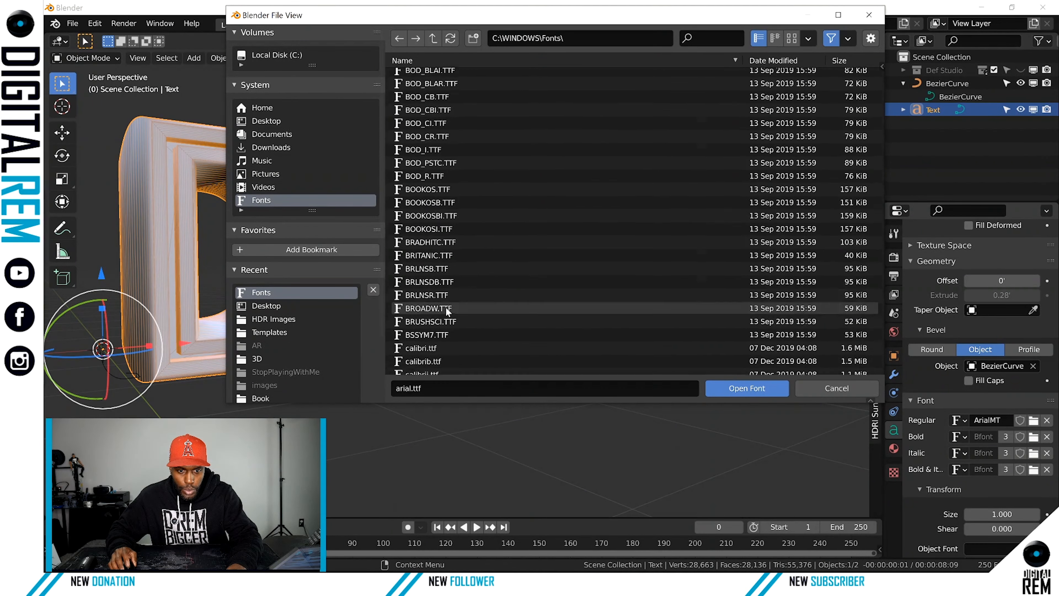
pyautogui.scroll(-6, 445, 306)
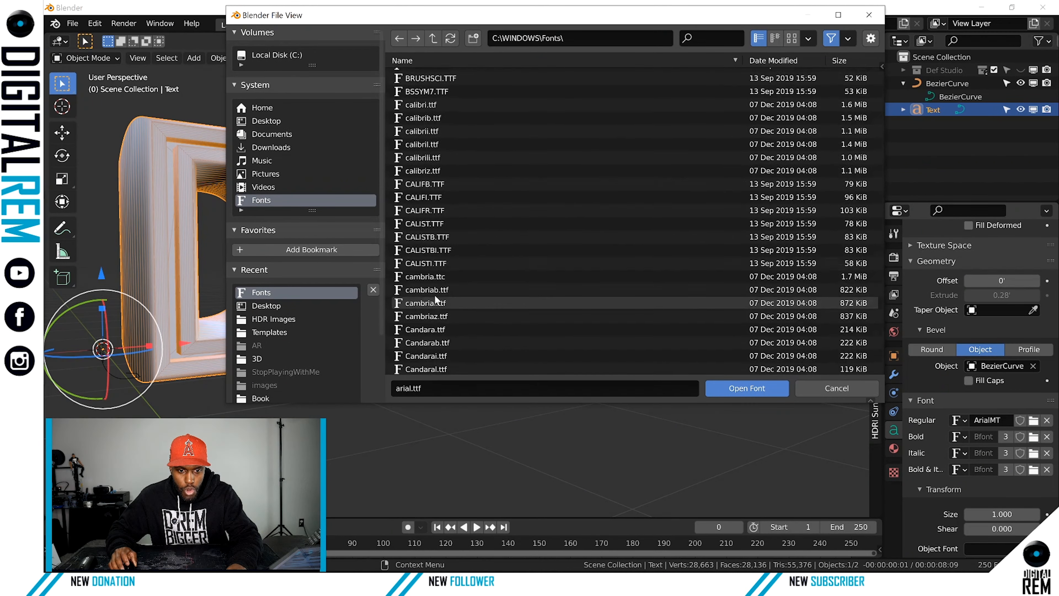
pyautogui.scroll(-6, 435, 294)
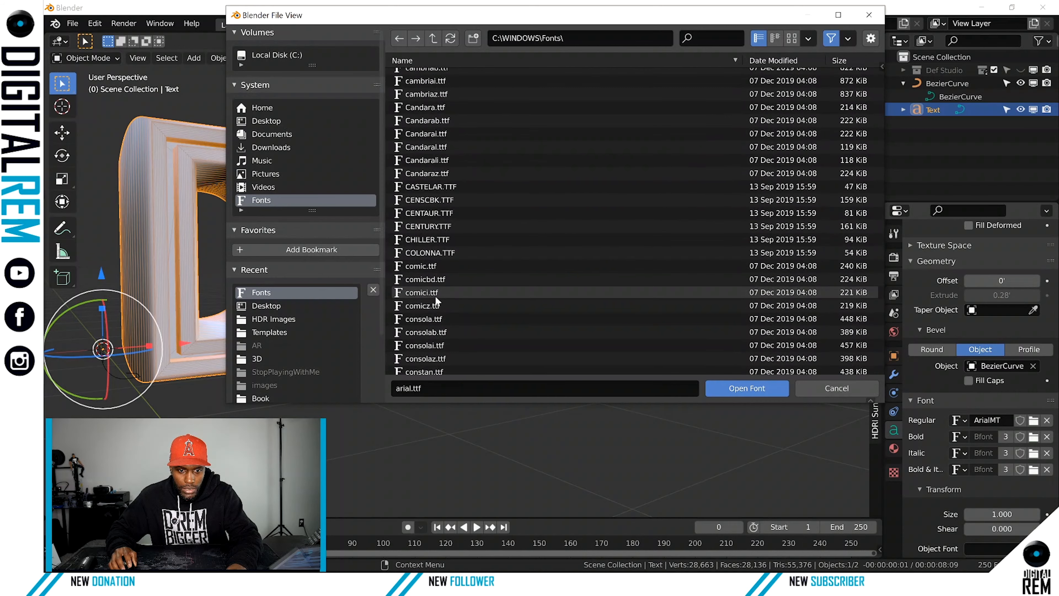
pyautogui.scroll(-6, 435, 276)
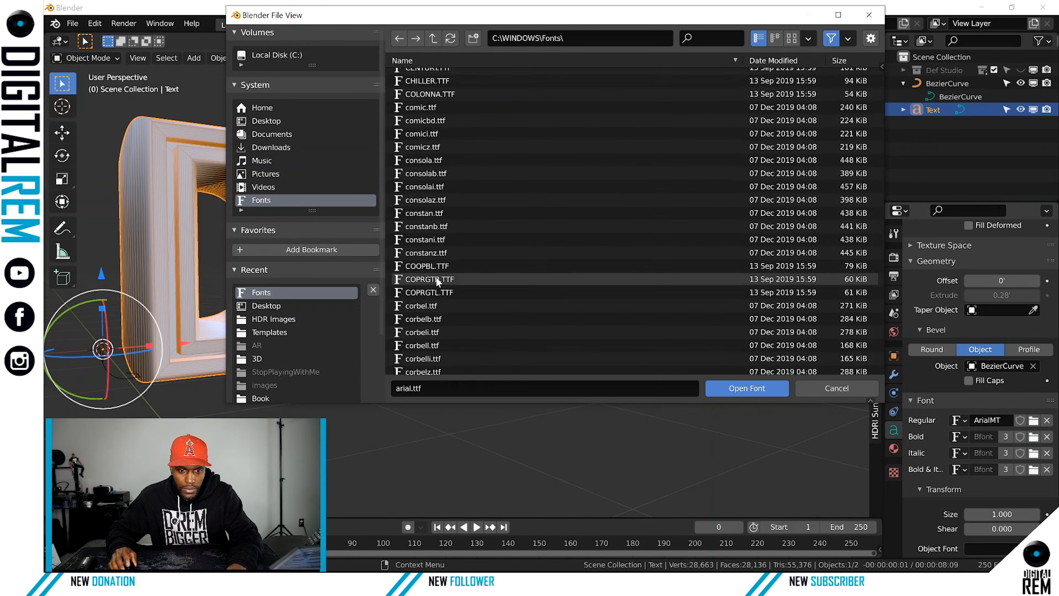
pyautogui.scroll(-7, 436, 278)
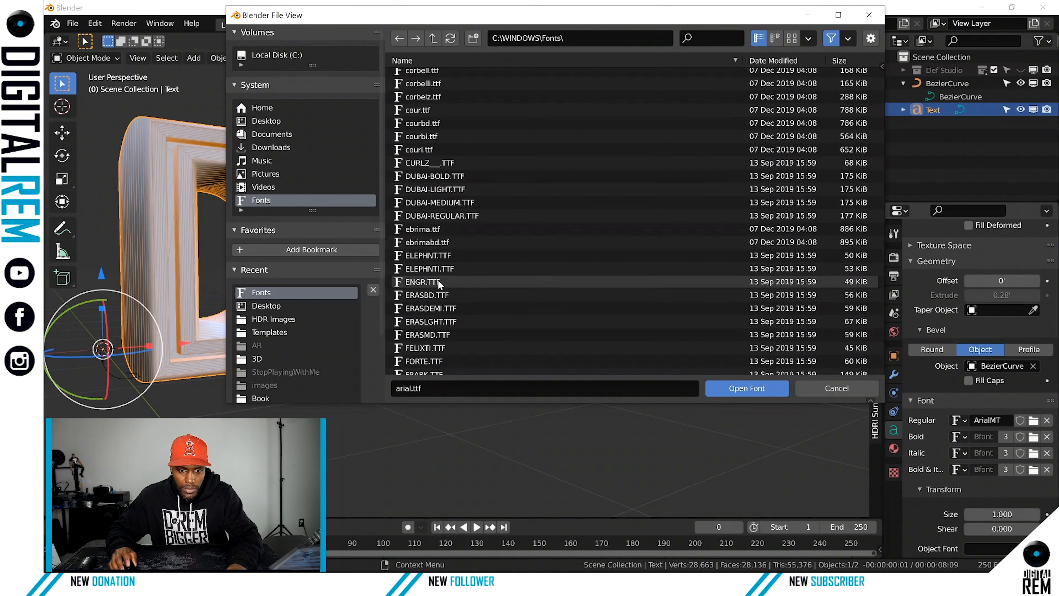
pyautogui.scroll(-1, 438, 280)
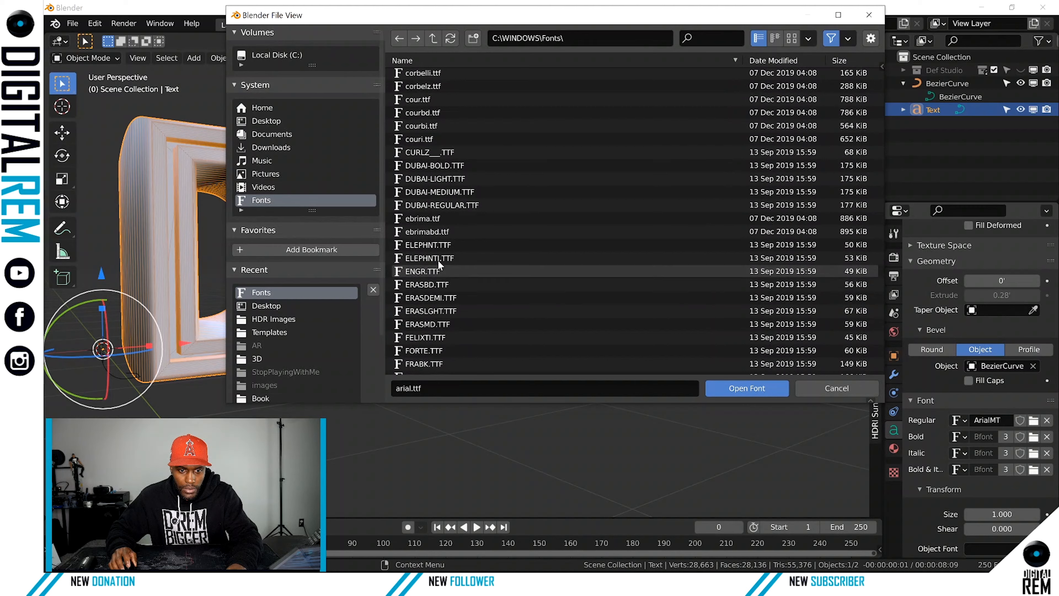
pyautogui.doubleClick(445, 246)
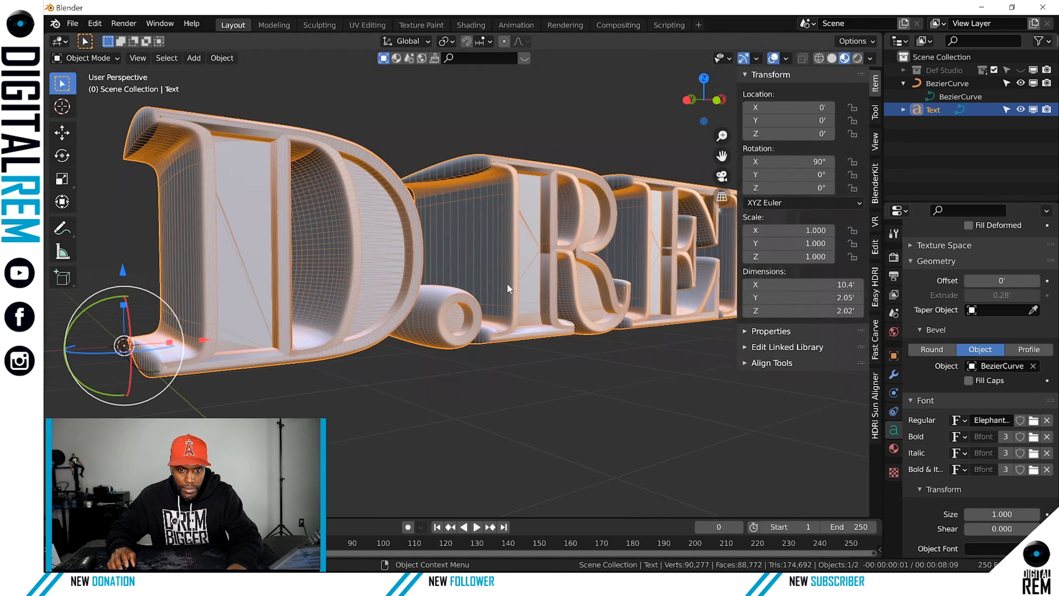
# Check the beveled letters in the Elephant font from a wider view, and undo the font change
pyautogui.moveTo(507, 284); pyautogui.dragTo(509, 372, button='middle')
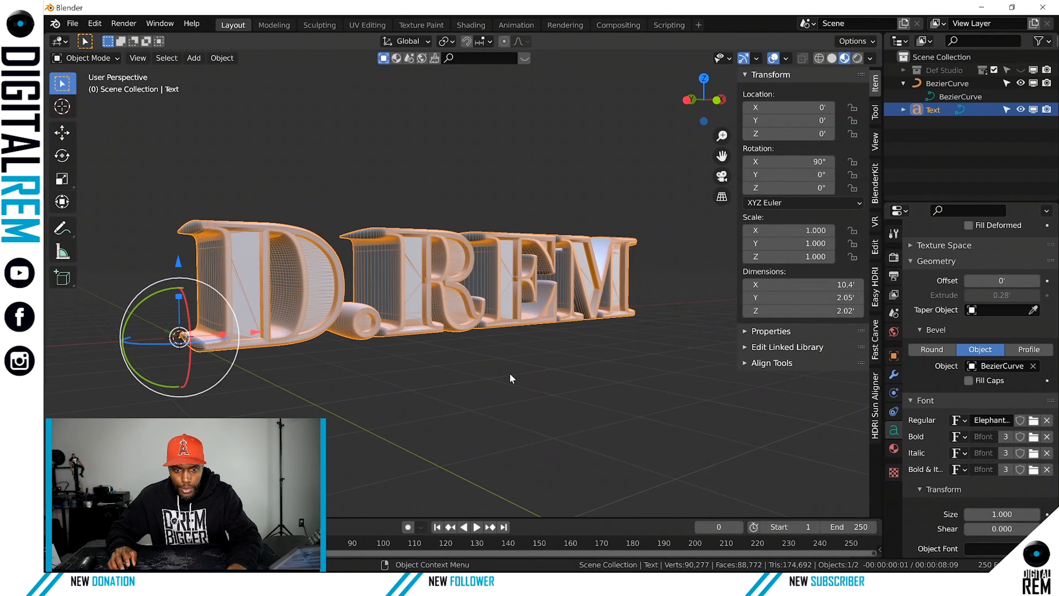
pyautogui.click(598, 331)
pyautogui.moveTo(599, 331); pyautogui.dragTo(687, 363, button='middle')
pyautogui.click(536, 339)
pyautogui.hotkey('ctrl', 'z')
# Browse the Windows fonts folder for another typeface to use as the text's regular font
pyautogui.click(1033, 420)
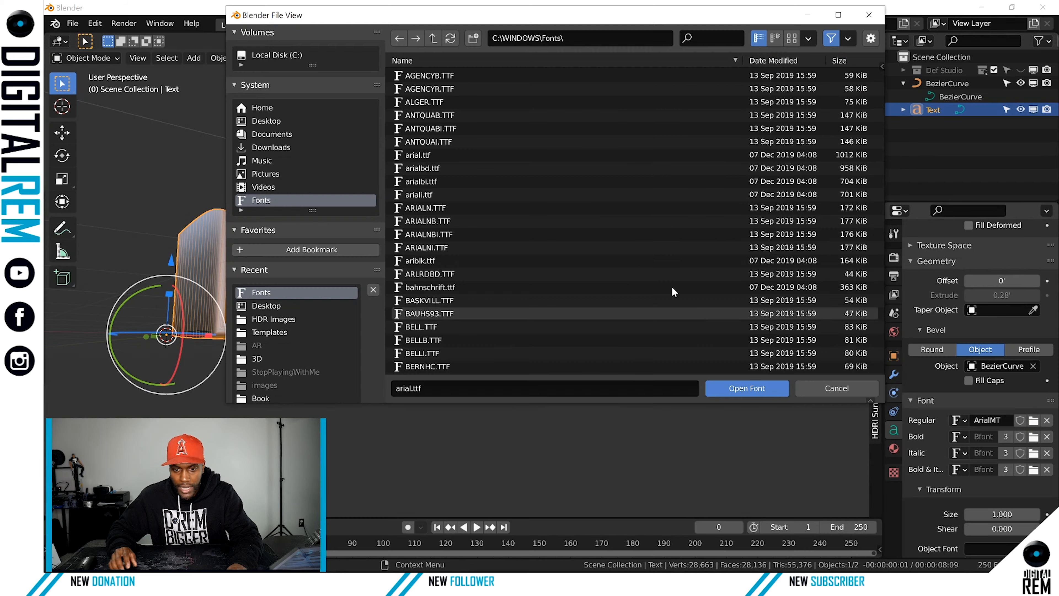
pyautogui.scroll(-10, 626, 272)
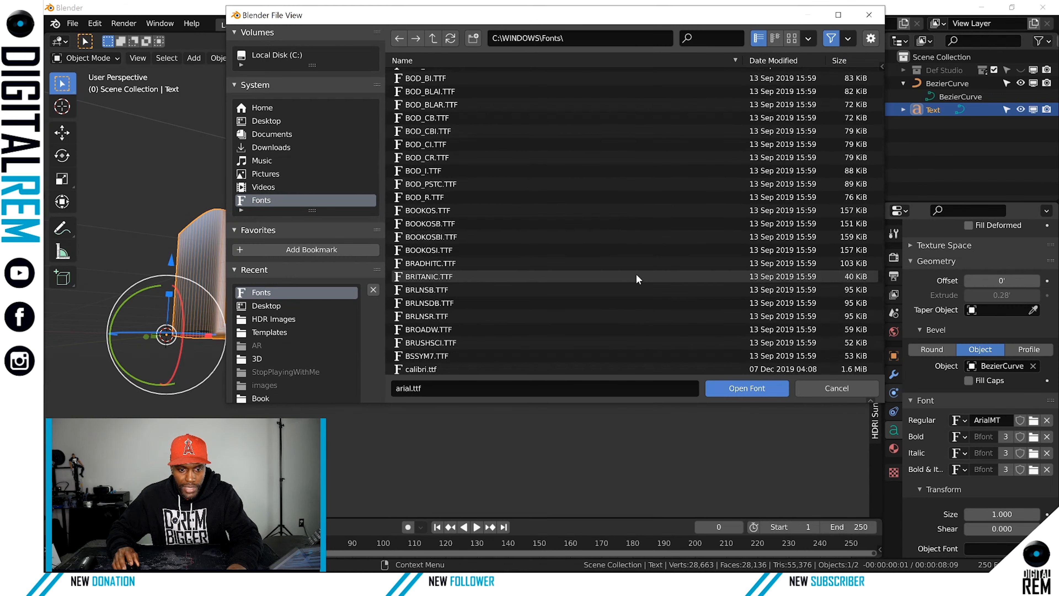
pyautogui.scroll(-10, 636, 273)
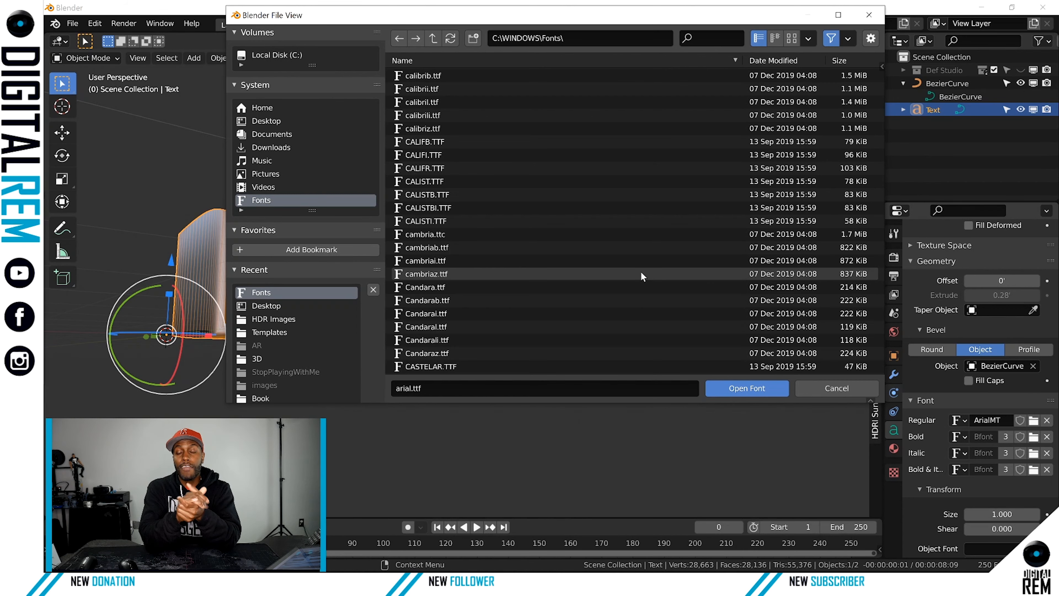
pyautogui.scroll(-8, 626, 280)
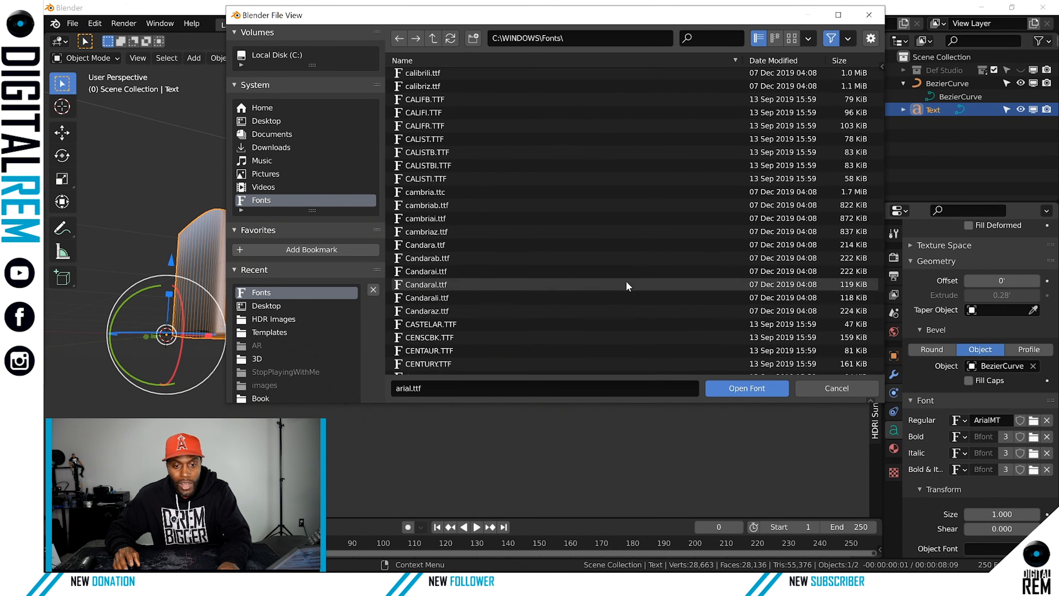
pyautogui.scroll(-6, 621, 280)
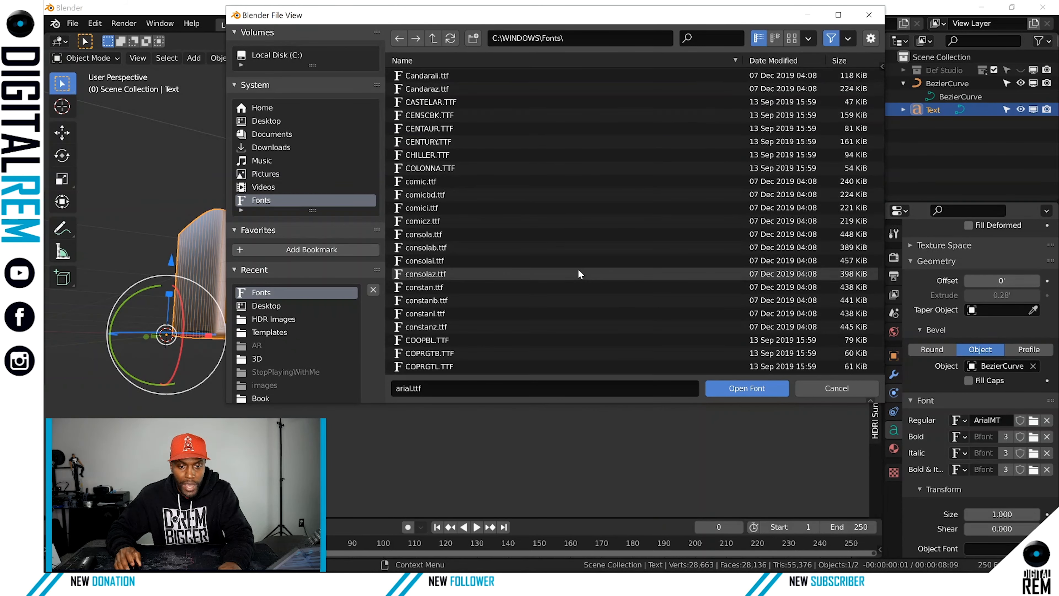
pyautogui.scroll(-6, 573, 270)
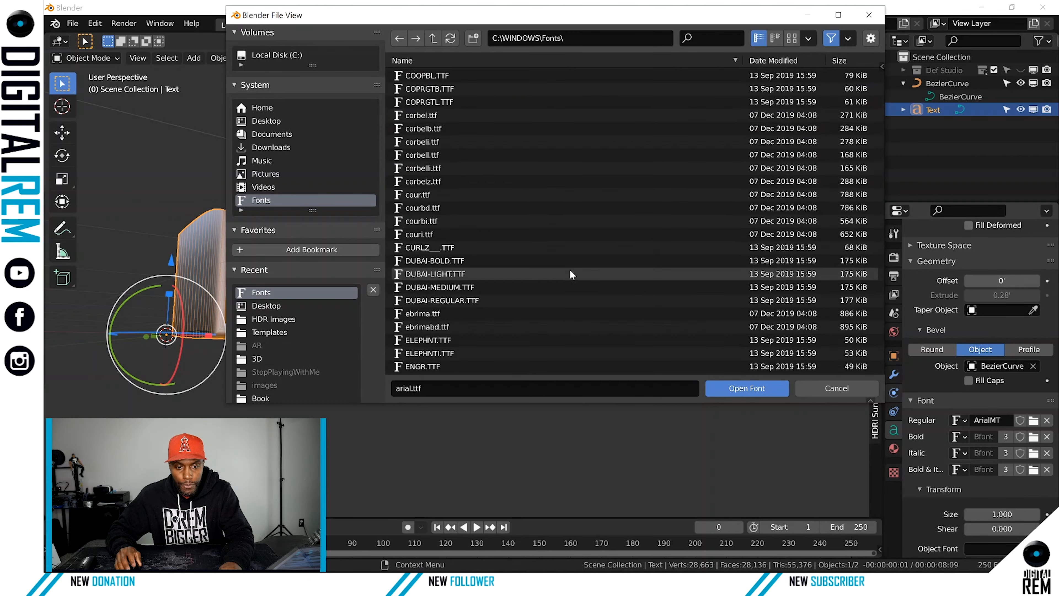
pyautogui.scroll(-8, 562, 270)
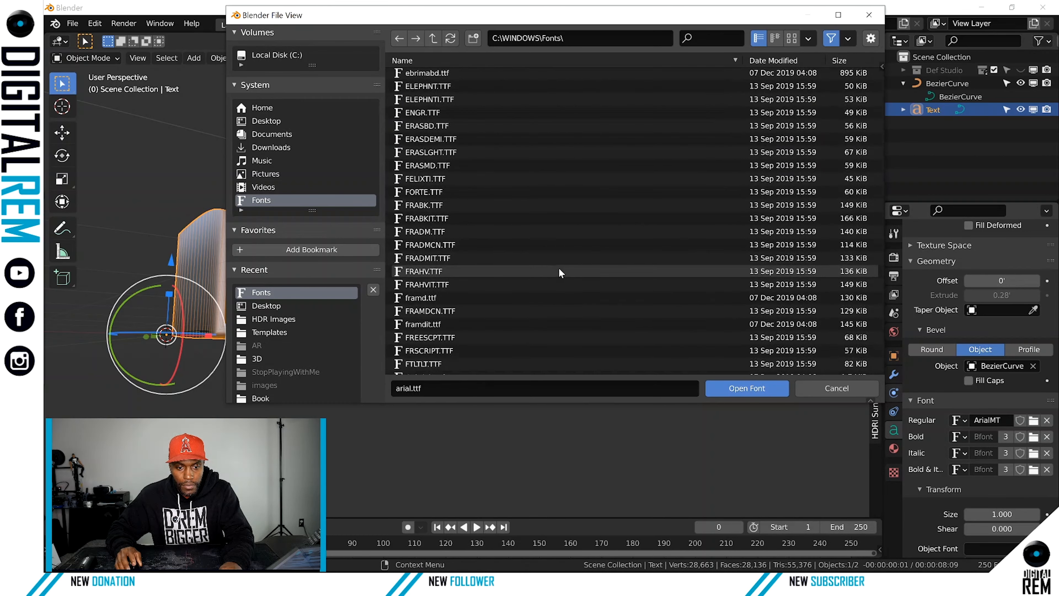
pyautogui.scroll(-8, 559, 271)
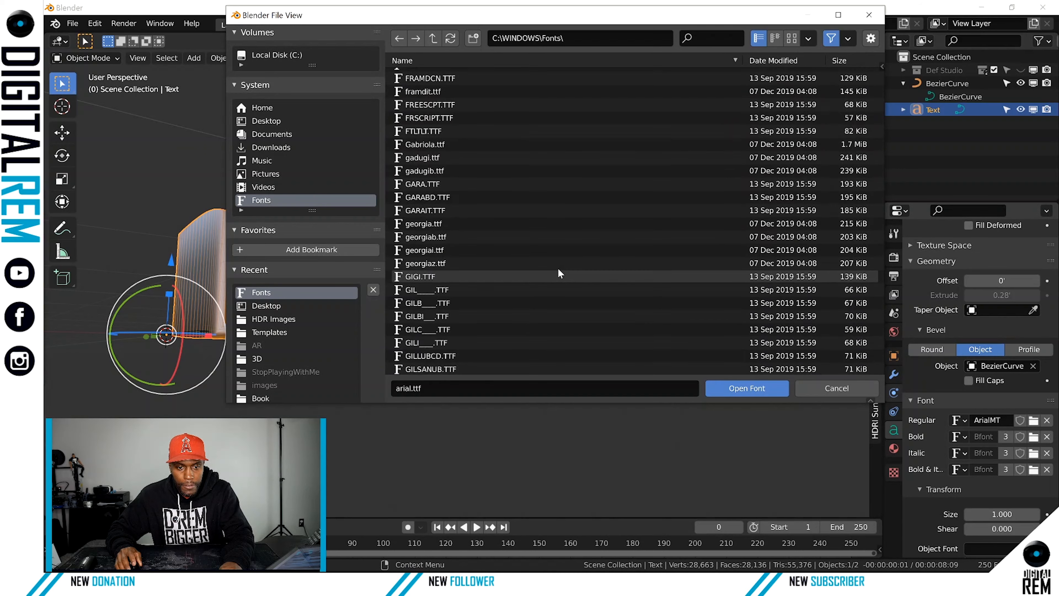
pyautogui.scroll(-6, 555, 270)
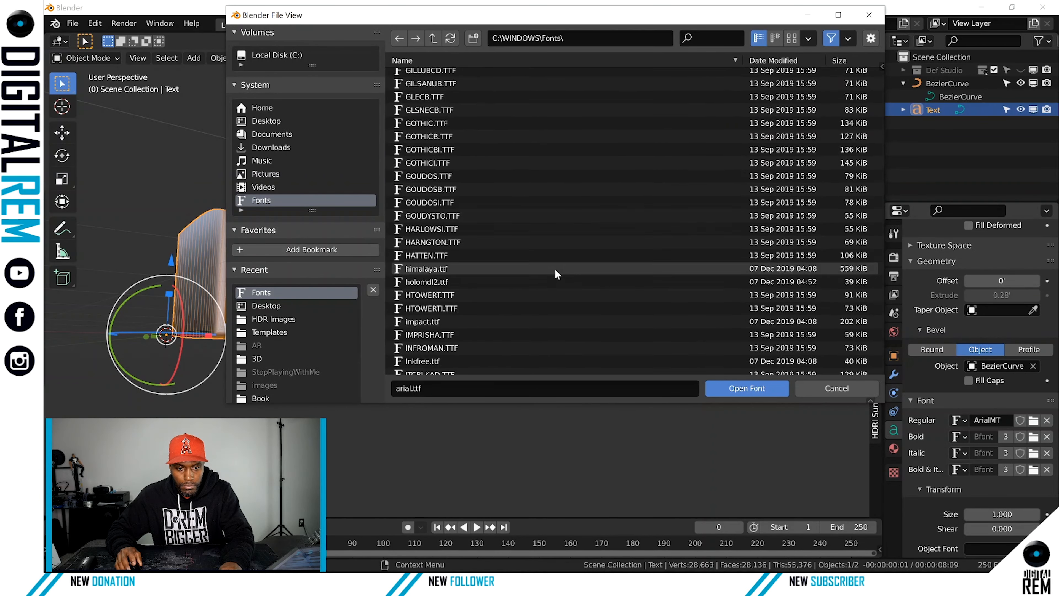
pyautogui.scroll(-8, 554, 271)
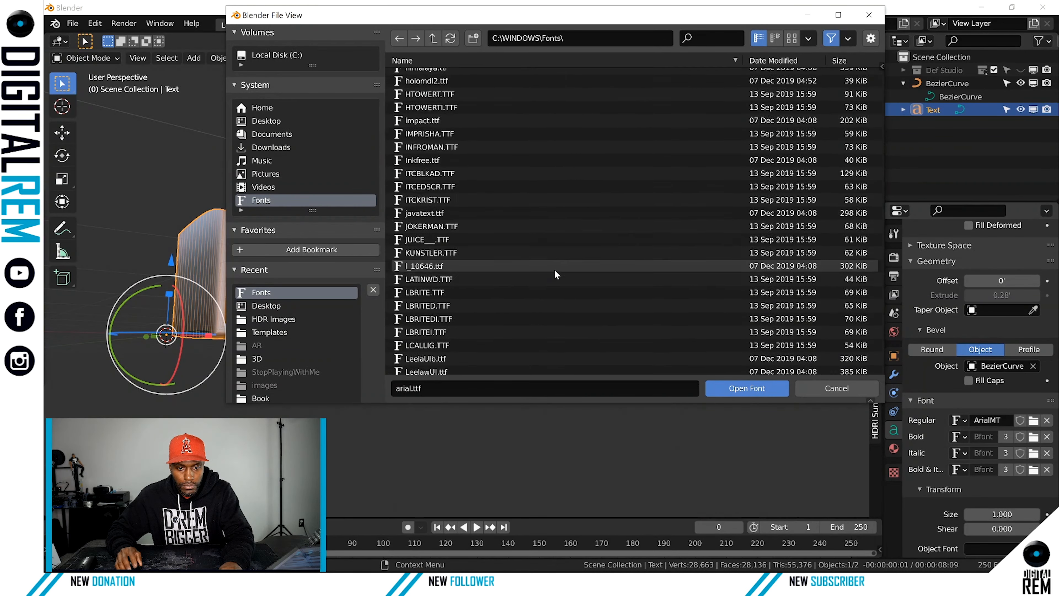
# Search the fonts folder for "agen" and load AGENCYB.TTF as the text's regular font
pyautogui.press('a')
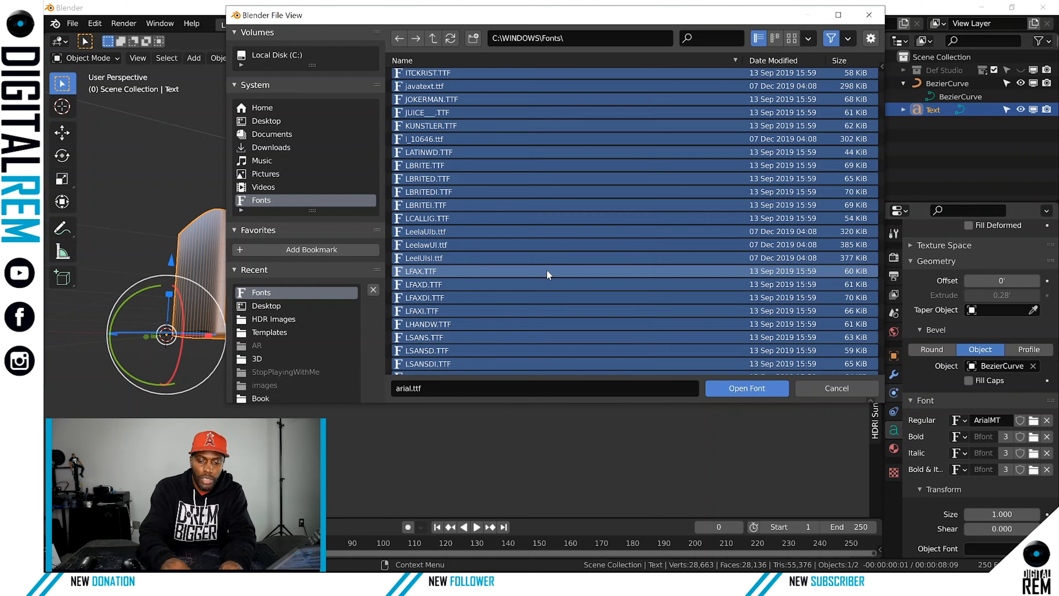
pyautogui.click(708, 39)
pyautogui.write('agen')
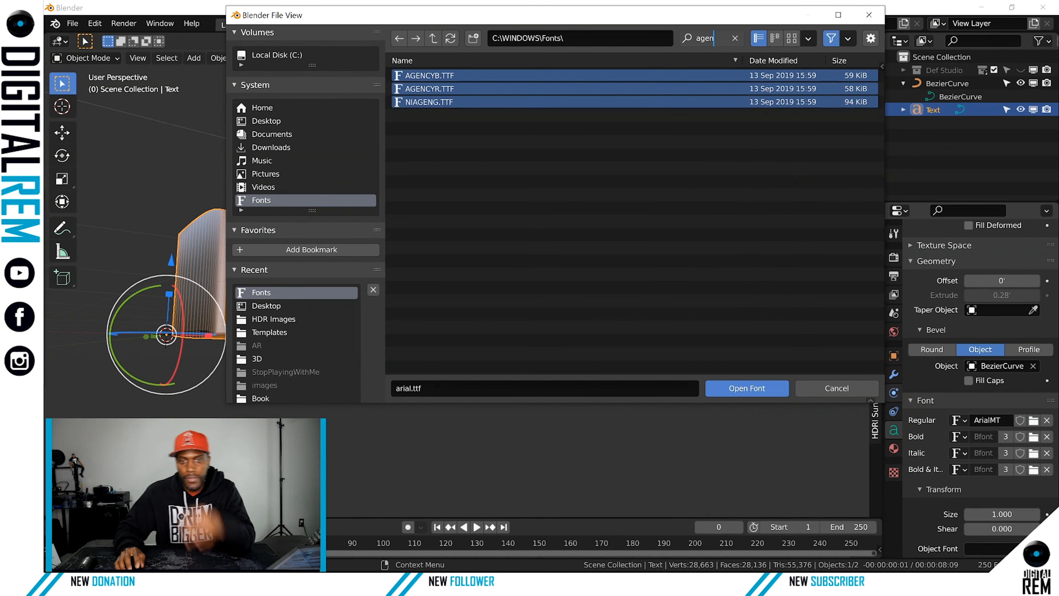
pyautogui.click(497, 158)
pyautogui.click(454, 115)
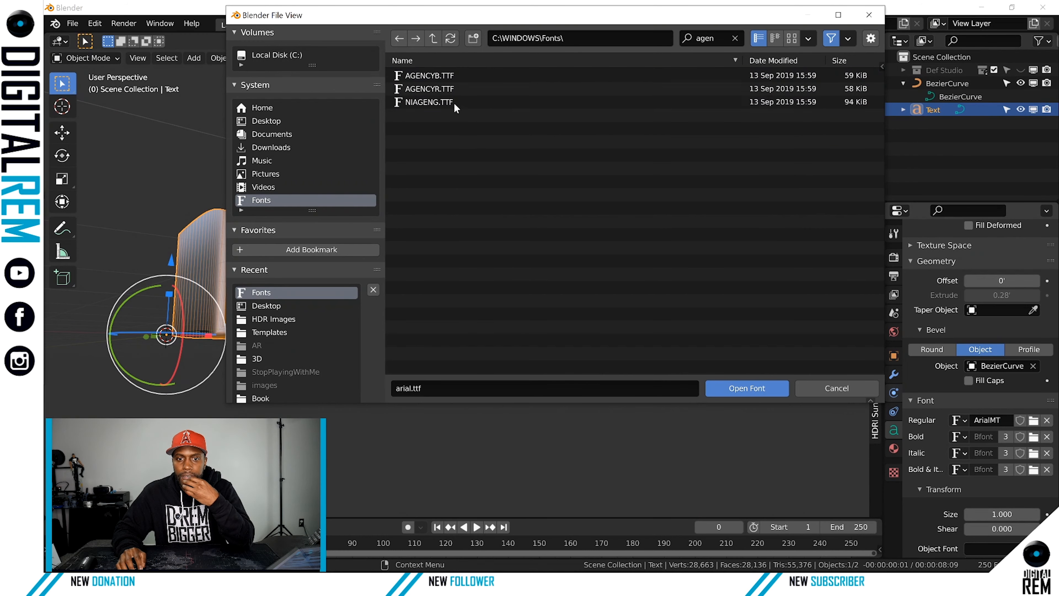
pyautogui.doubleClick(451, 75)
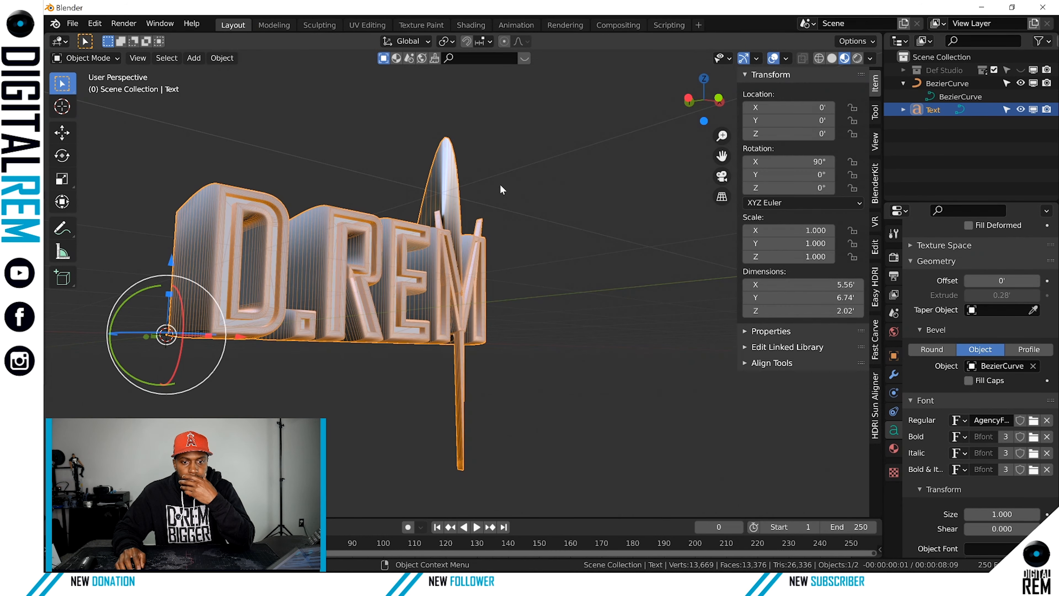
# Move the text object along the X axis to about 0.41', away from the bevel curve
pyautogui.moveTo(540, 274); pyautogui.dragTo(429, 343, button='middle')
pyautogui.scroll(5, 430, 342)
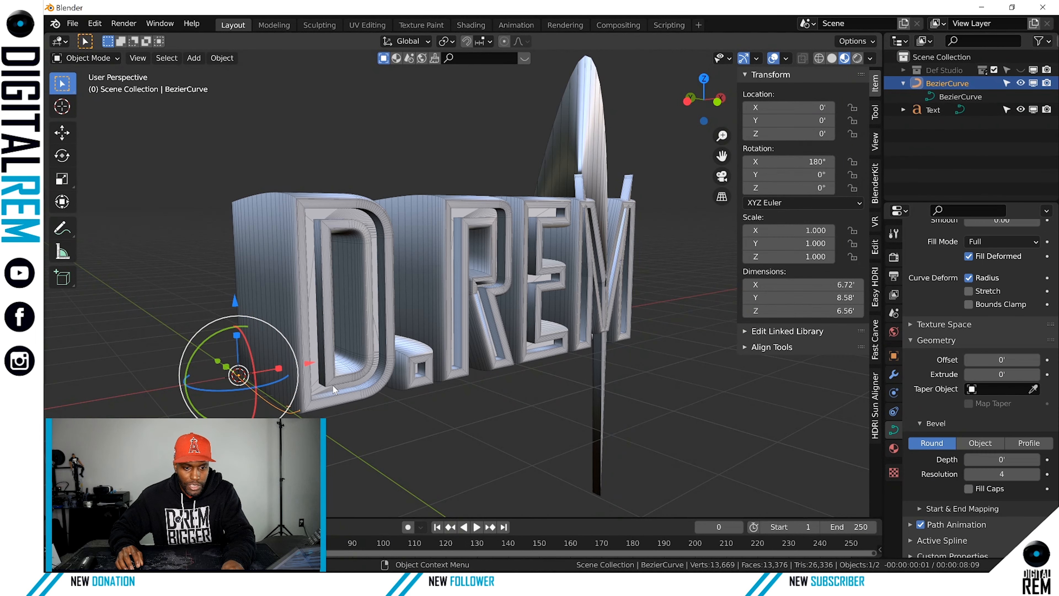
pyautogui.click(332, 385)
pyautogui.press('g')
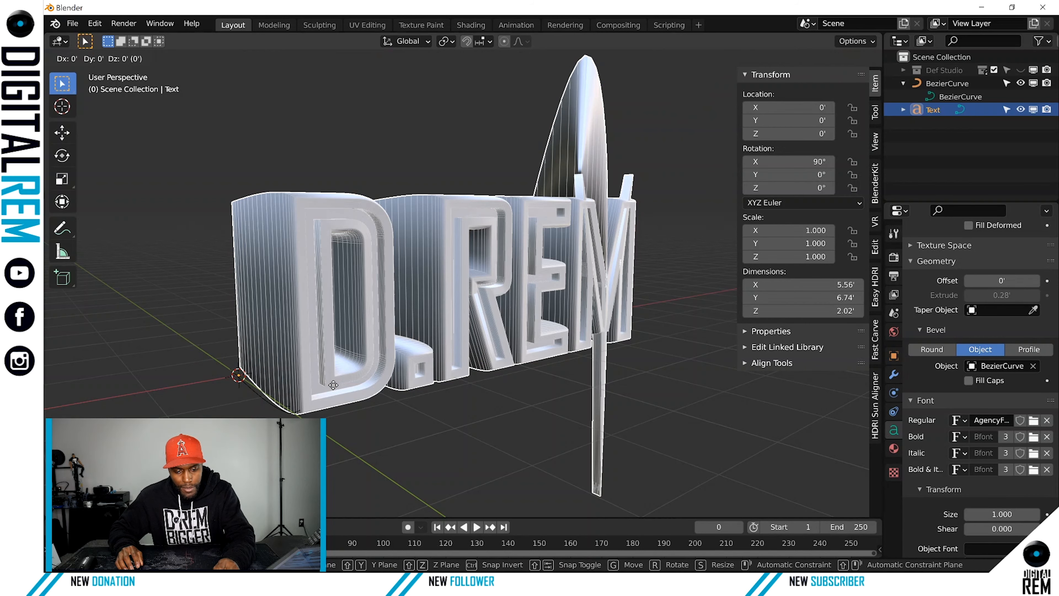
pyautogui.press('x')
pyautogui.click(378, 382)
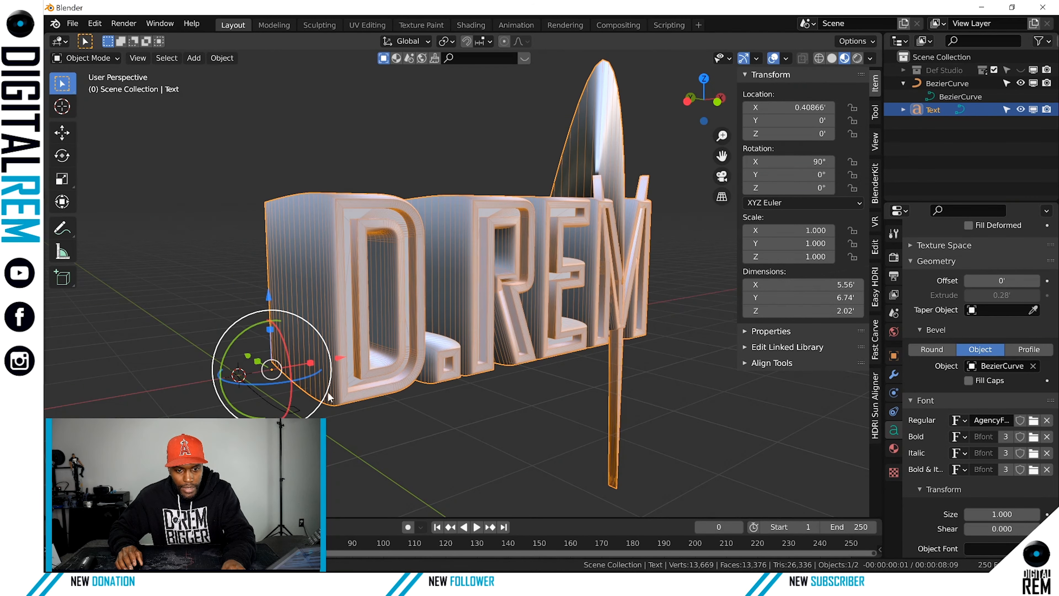
# Try moving the bevel curve along the X axis to about -0.36', and undo the moves of both curve and text
pyautogui.moveTo(329, 394); pyautogui.dragTo(254, 396, button='middle')
pyautogui.click(246, 387)
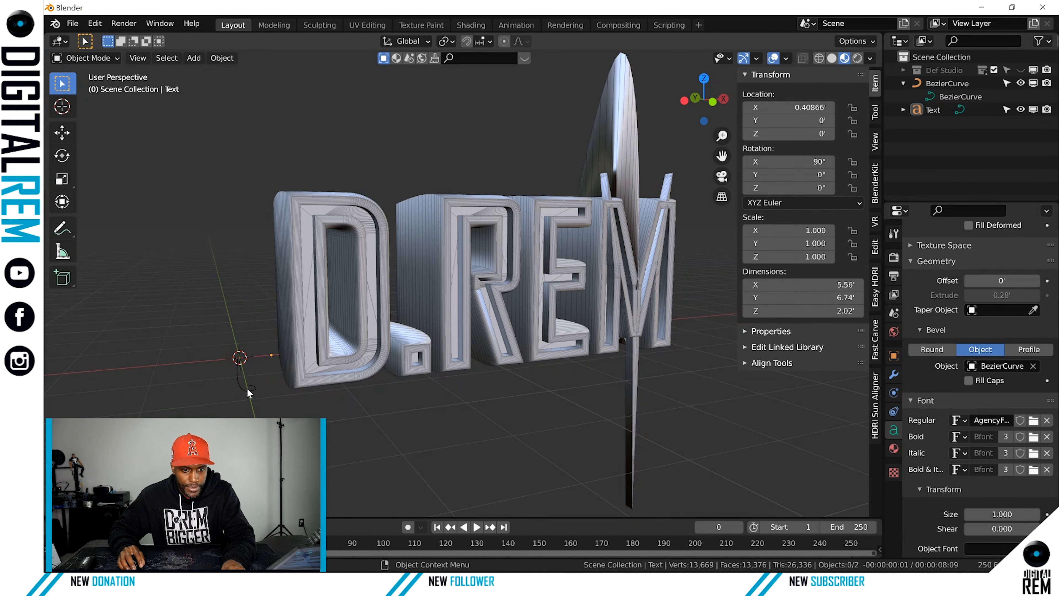
pyautogui.click(250, 389)
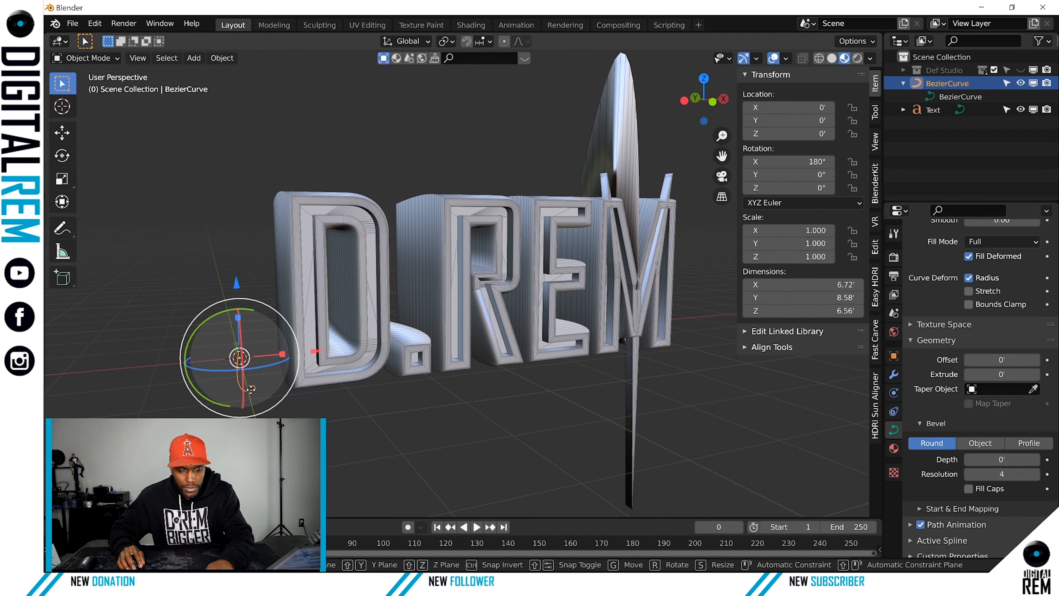
pyautogui.press('g')
pyautogui.press('x')
pyautogui.click(225, 389)
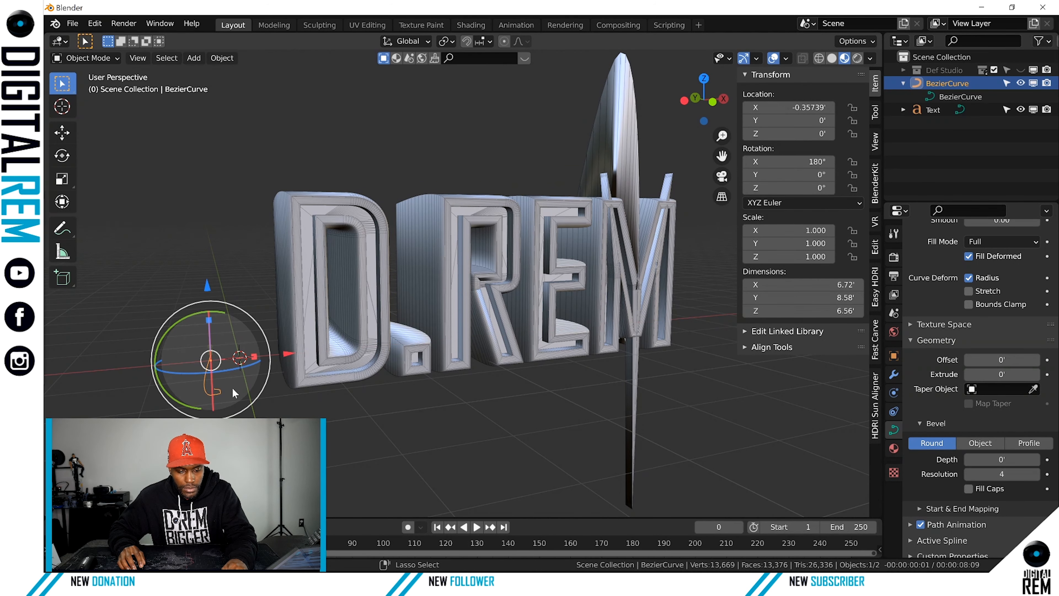
pyautogui.click(258, 389)
pyautogui.hotkey('ctrl', 'z')
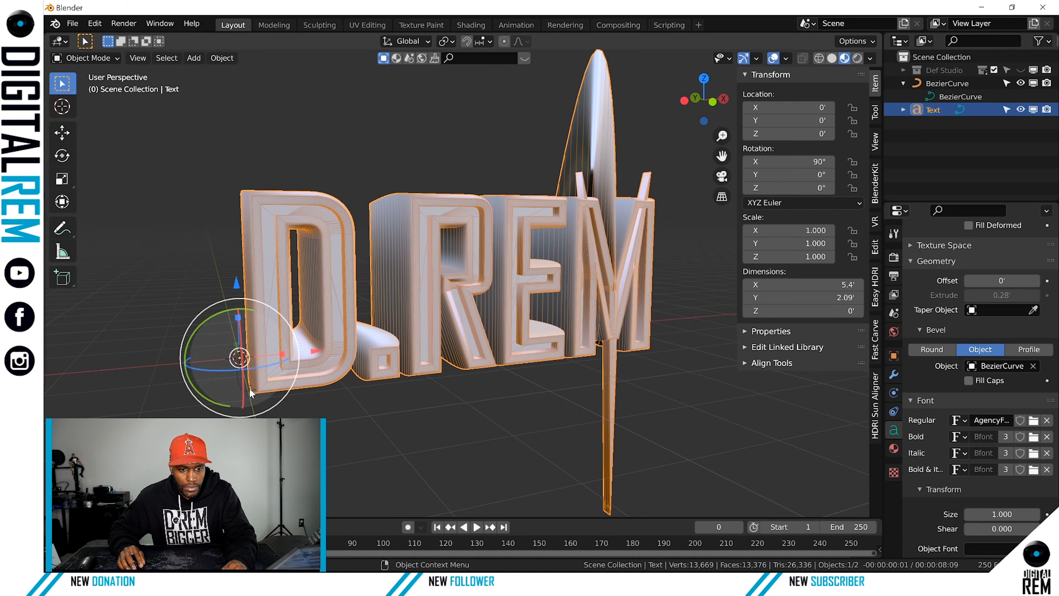
# Move the bevel curve along the X axis to about -0.3', clear of the letters
pyautogui.click(255, 394)
pyautogui.click(249, 390)
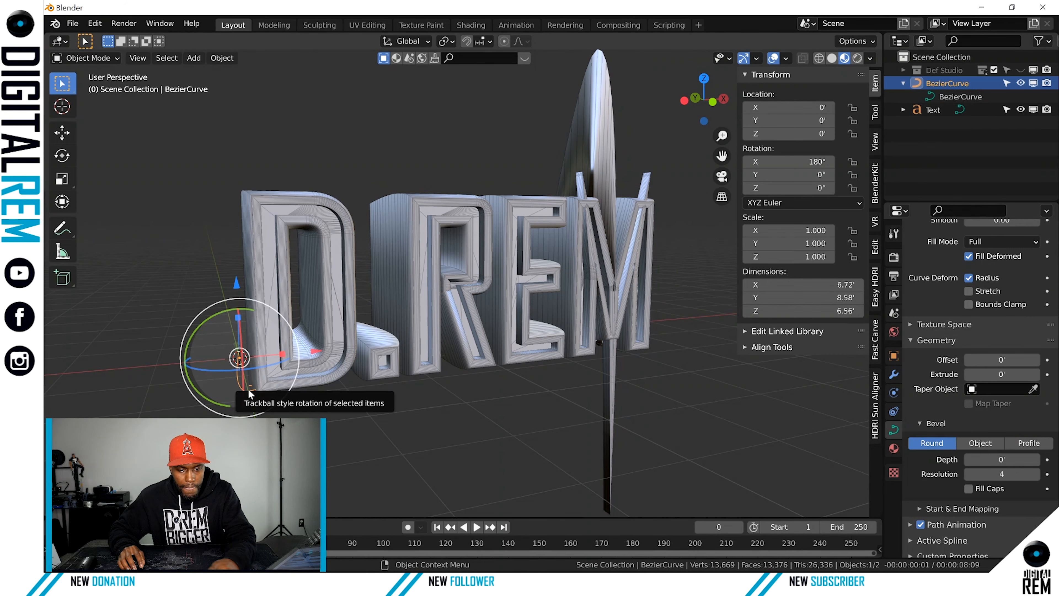
pyautogui.press('g')
pyautogui.press('x')
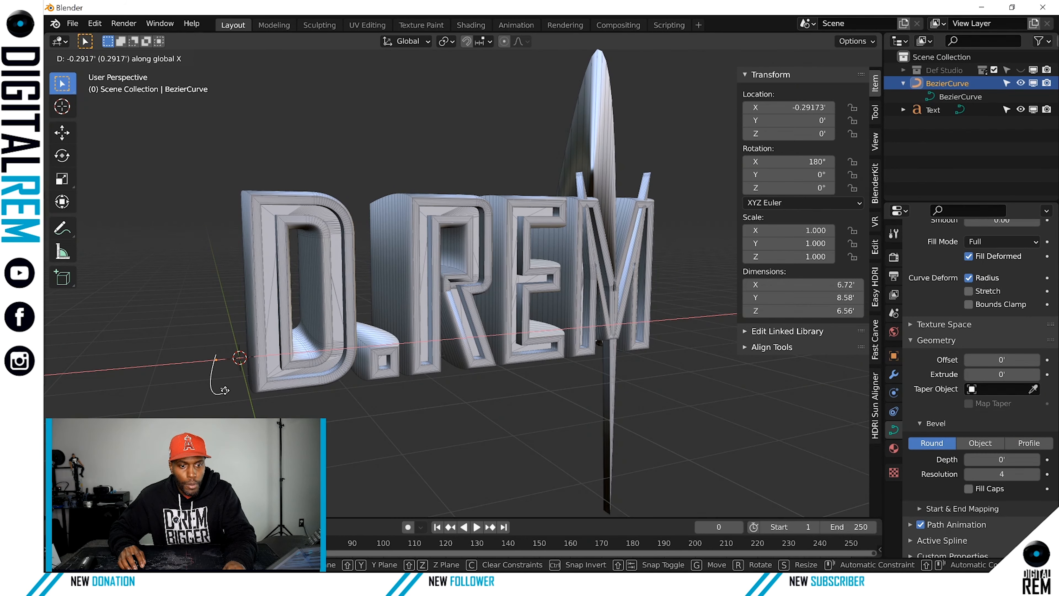
pyautogui.click(234, 389)
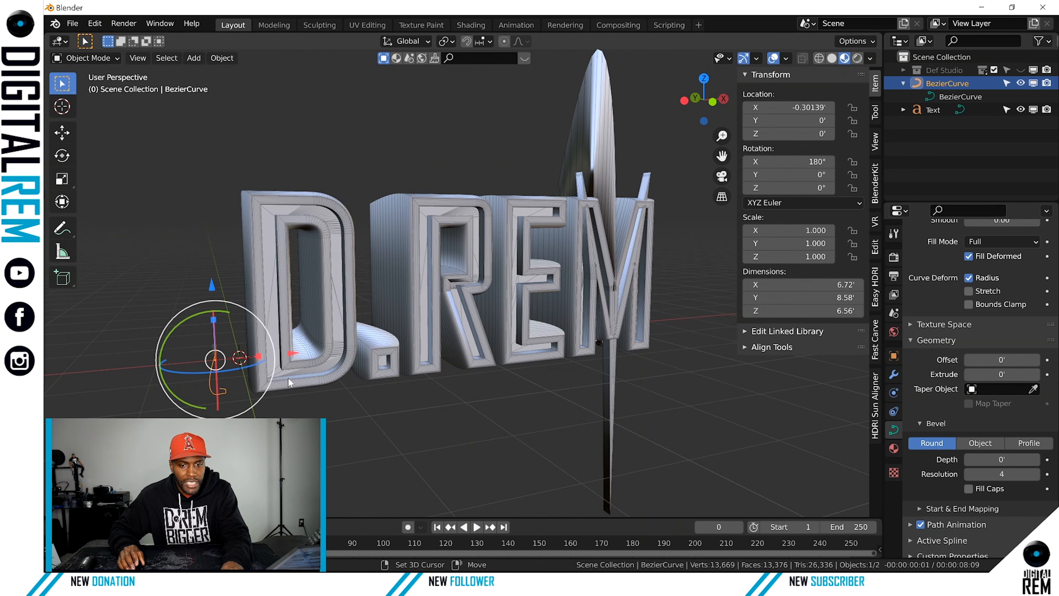
# Try to switch the bevel curve to Edit Mode
pyautogui.moveTo(288, 377); pyautogui.dragTo(278, 410, button='middle')
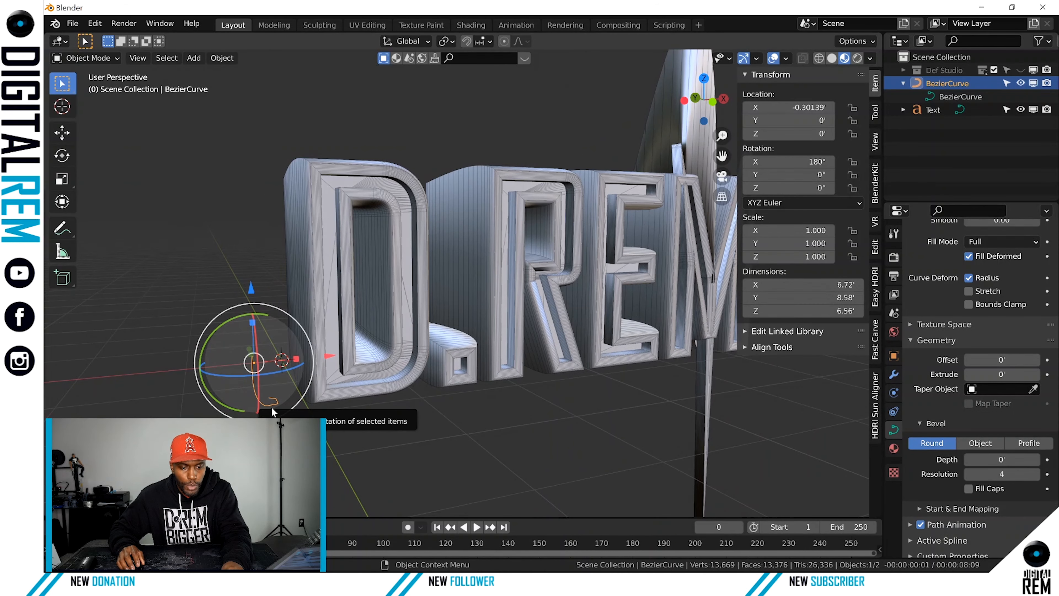
pyautogui.hotkey('ctrl', 'Tab')
pyautogui.click(324, 409)
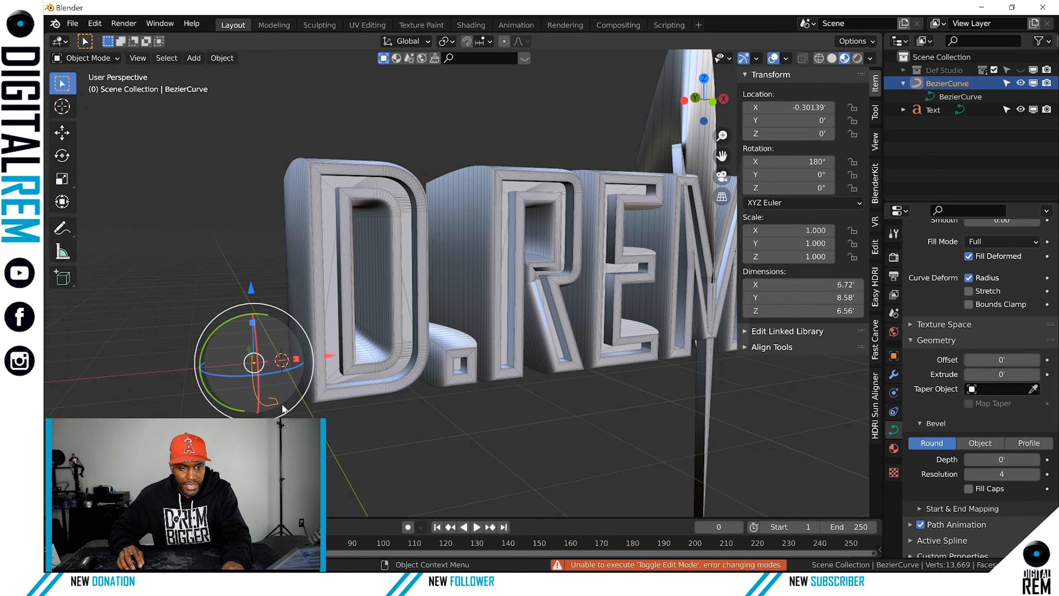
pyautogui.press('Tab')
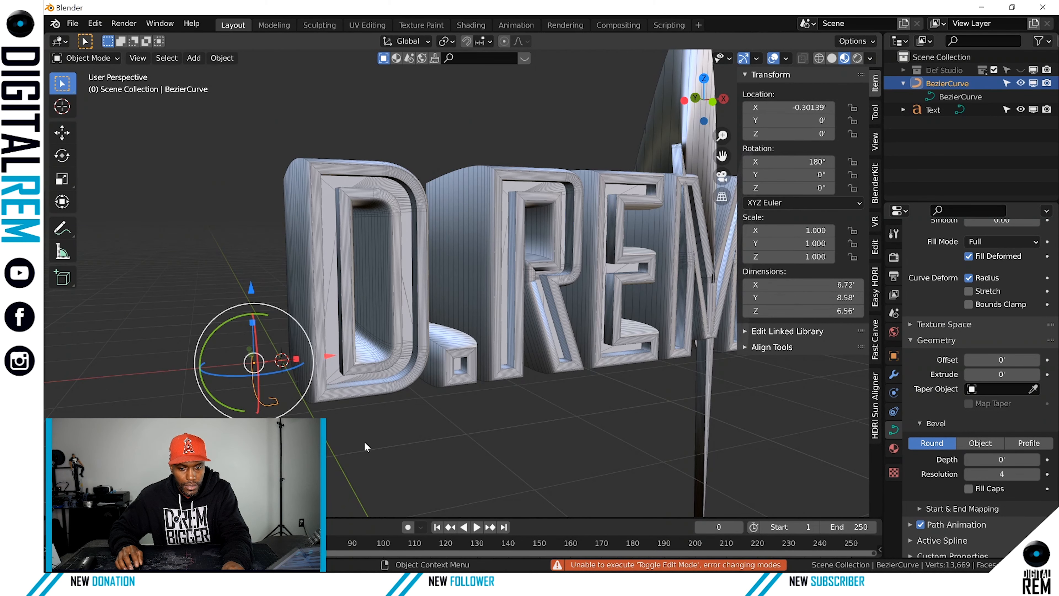
pyautogui.moveTo(416, 451); pyautogui.dragTo(408, 459, button='middle')
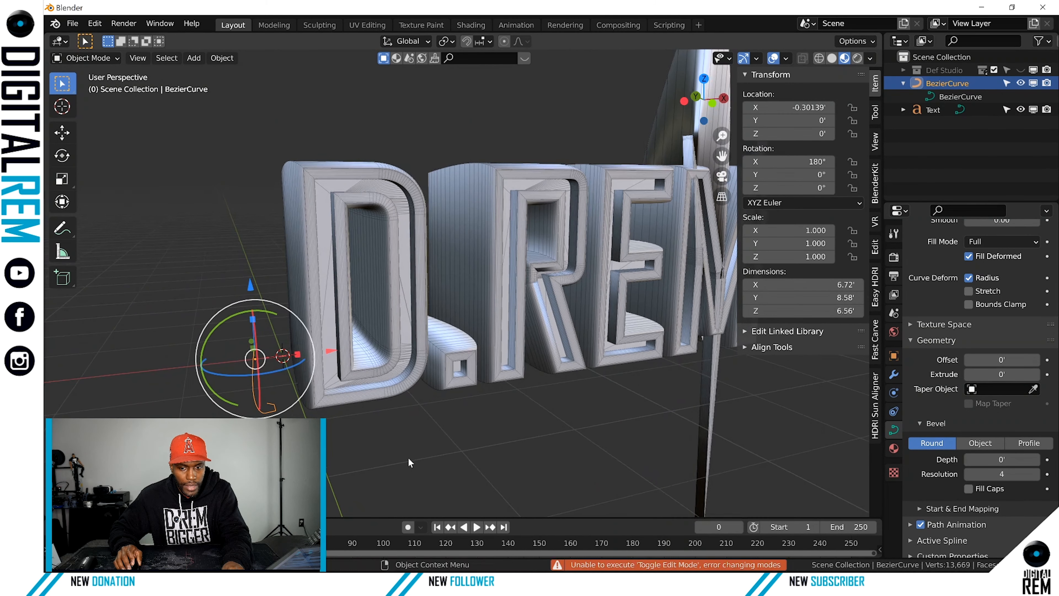
pyautogui.click(104, 62)
pyautogui.click(113, 93)
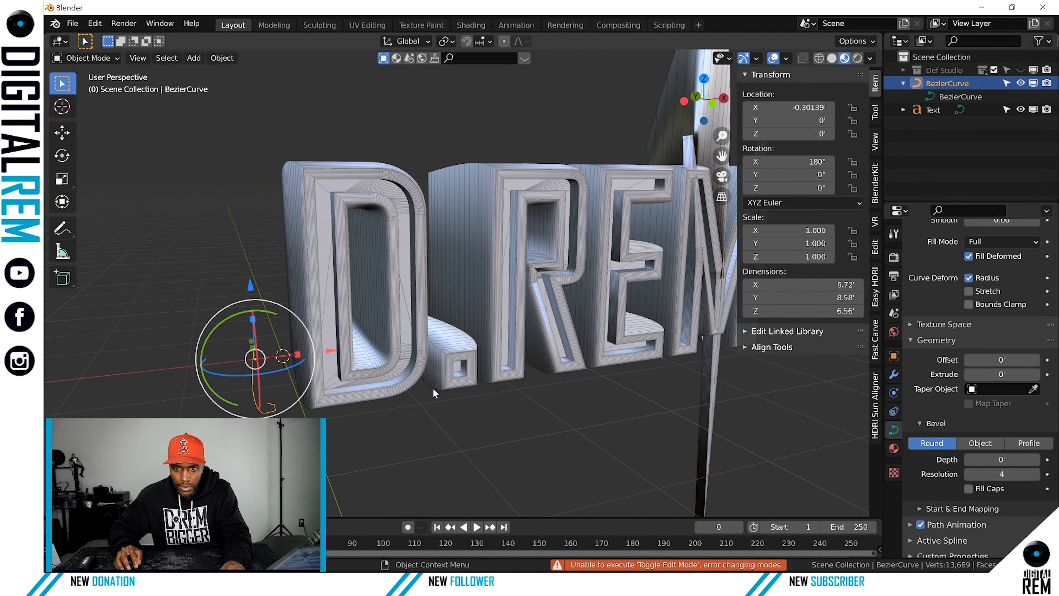
# Select the text object and toggle it in and out of Edit Mode, ending in Edit Mode
pyautogui.click(447, 406)
pyautogui.click(390, 377)
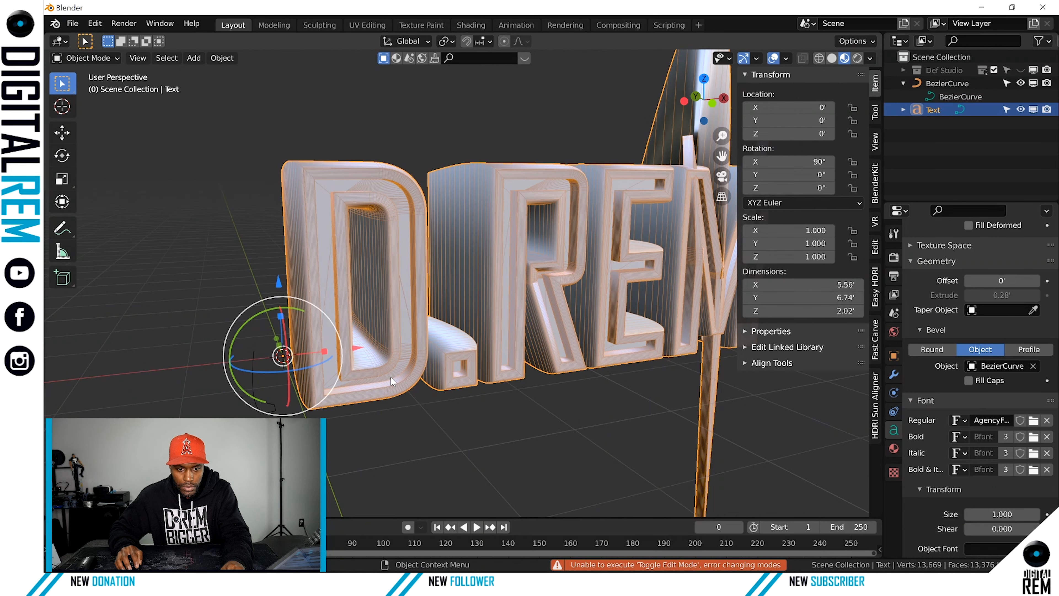
pyautogui.press('Tab')
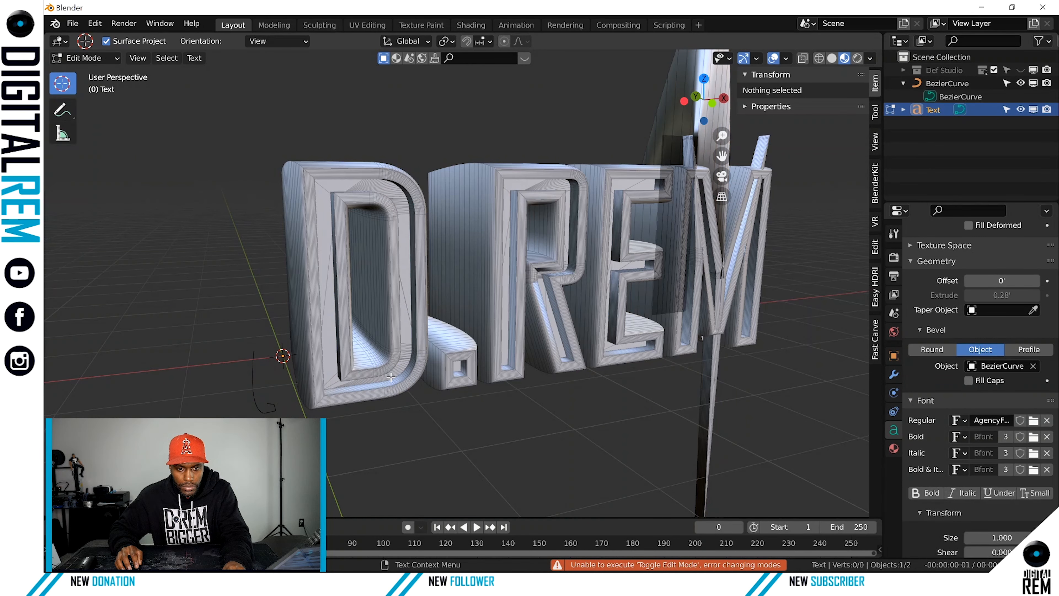
pyautogui.press('Tab')
pyautogui.press('Tab')
pyautogui.press('Tab')
pyautogui.press('Tab')
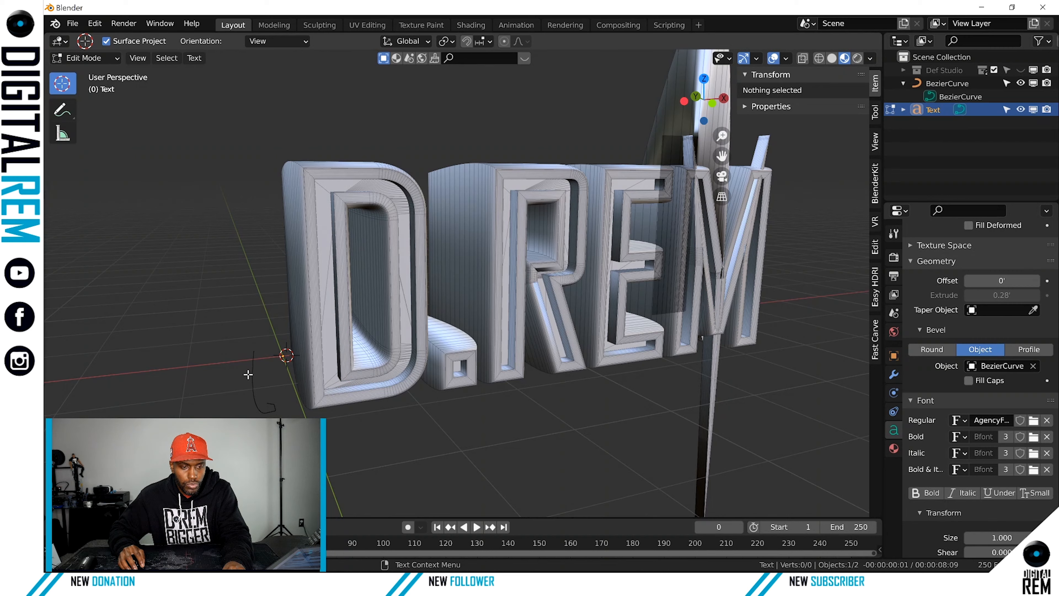
# Return the text to Object Mode and deselect everything
pyautogui.click(60, 43)
pyautogui.click(85, 77)
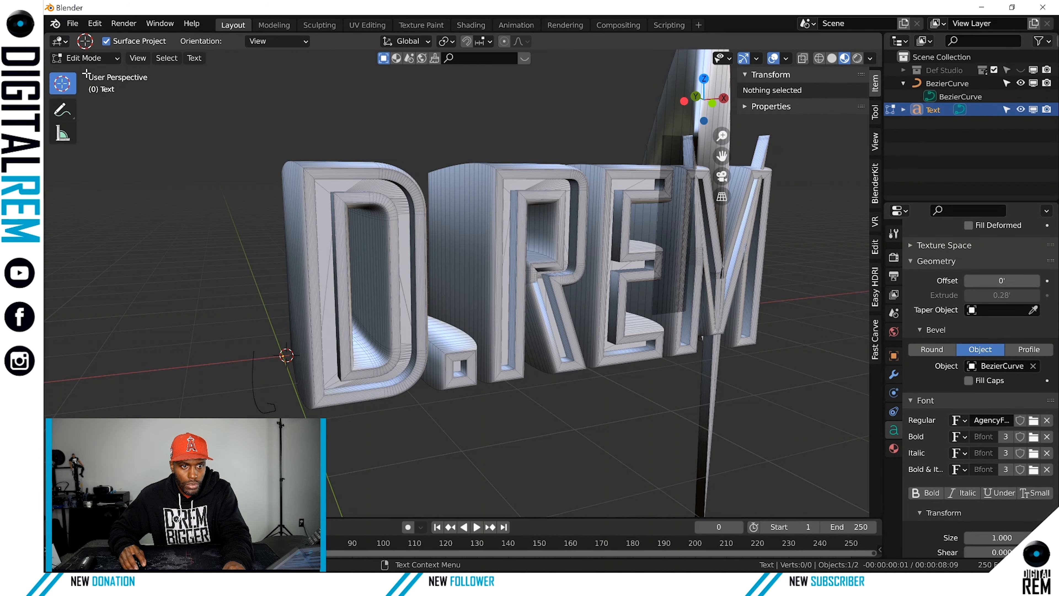
pyautogui.click(97, 60)
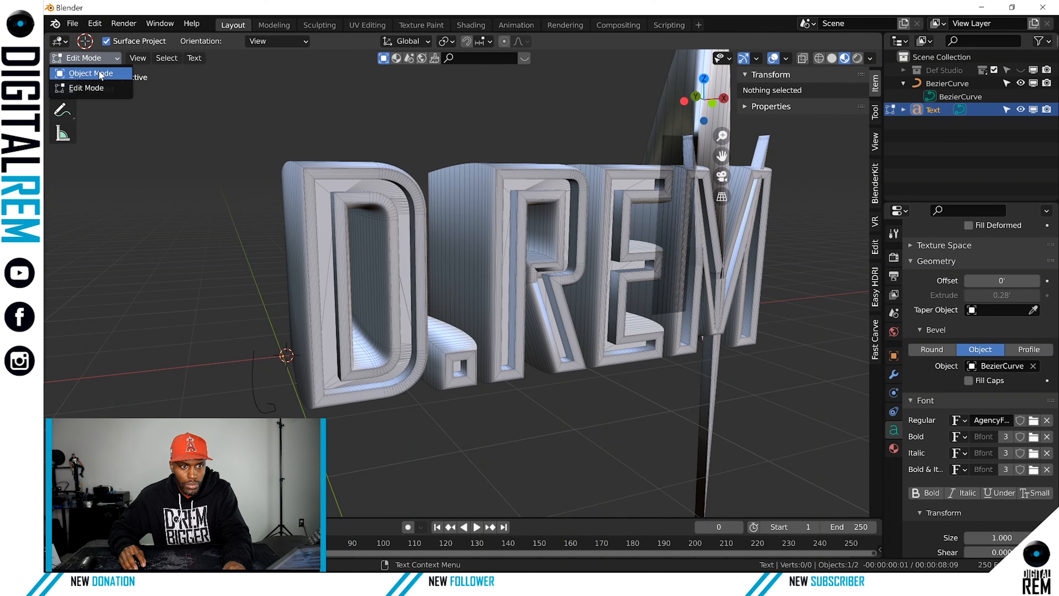
pyautogui.click(101, 74)
pyautogui.click(195, 382)
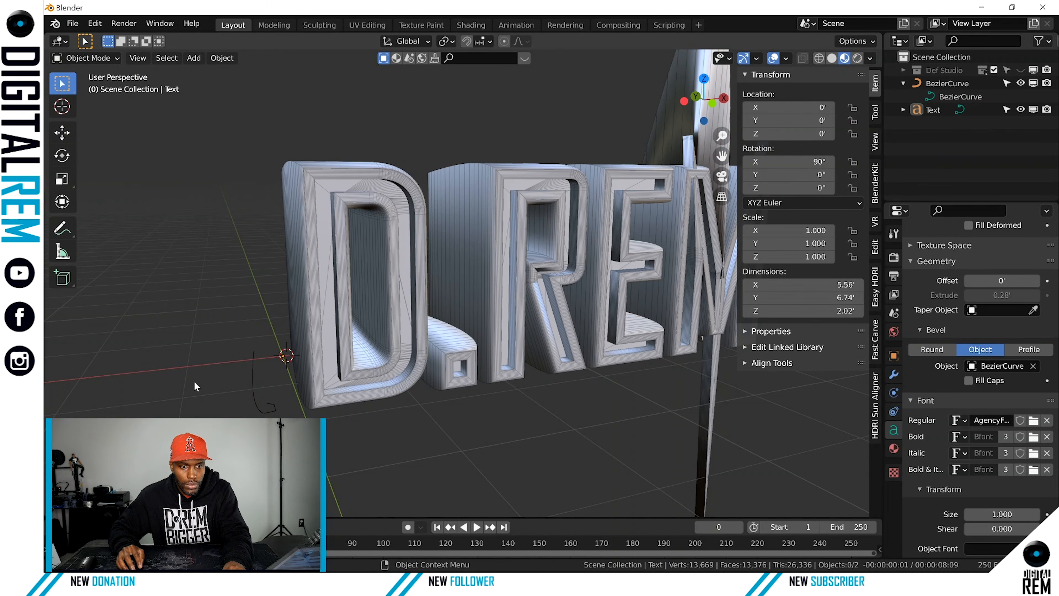
# Select the bevel curve beside the D and try to switch it to Edit Mode
pyautogui.click(253, 390)
pyautogui.click(97, 60)
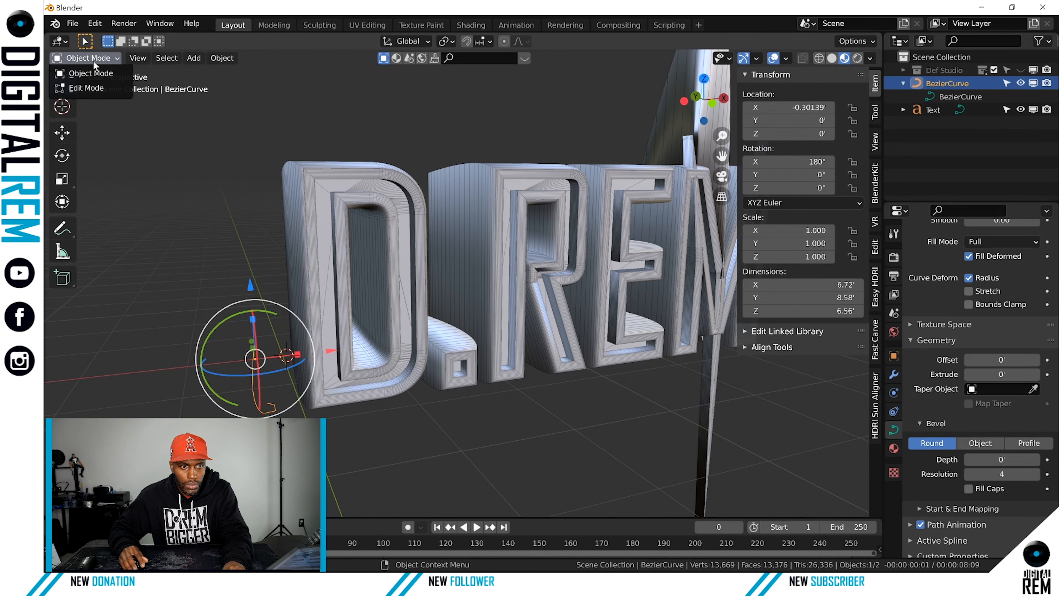
pyautogui.click(92, 89)
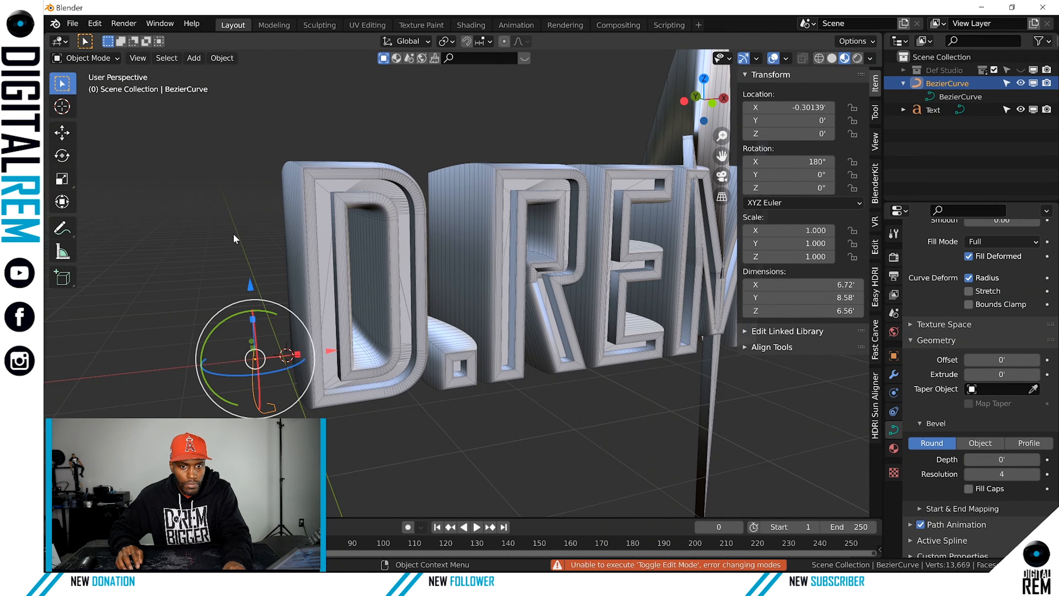
pyautogui.click(296, 254)
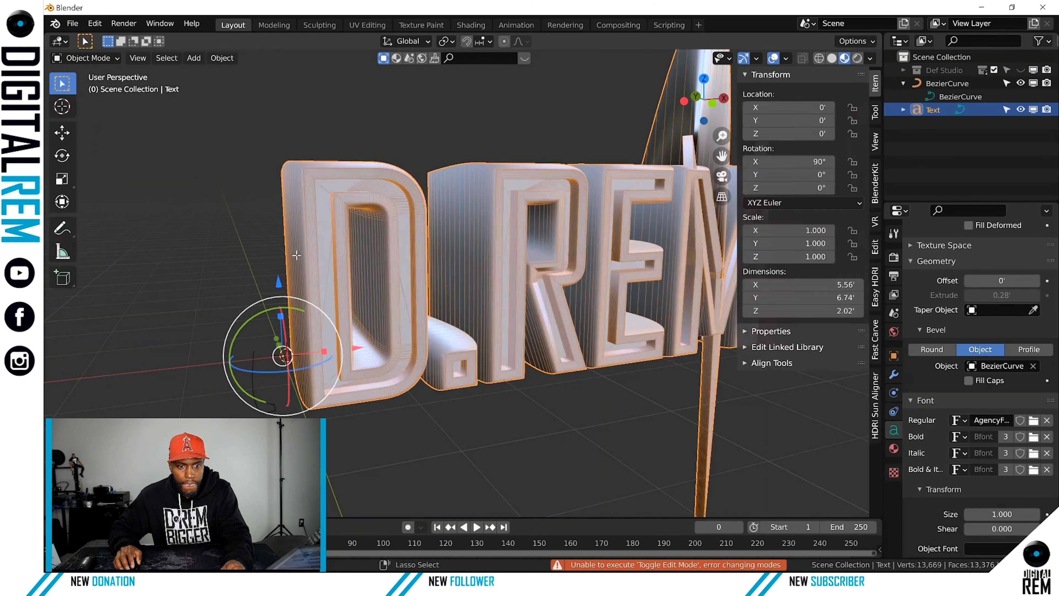
pyautogui.click(284, 293)
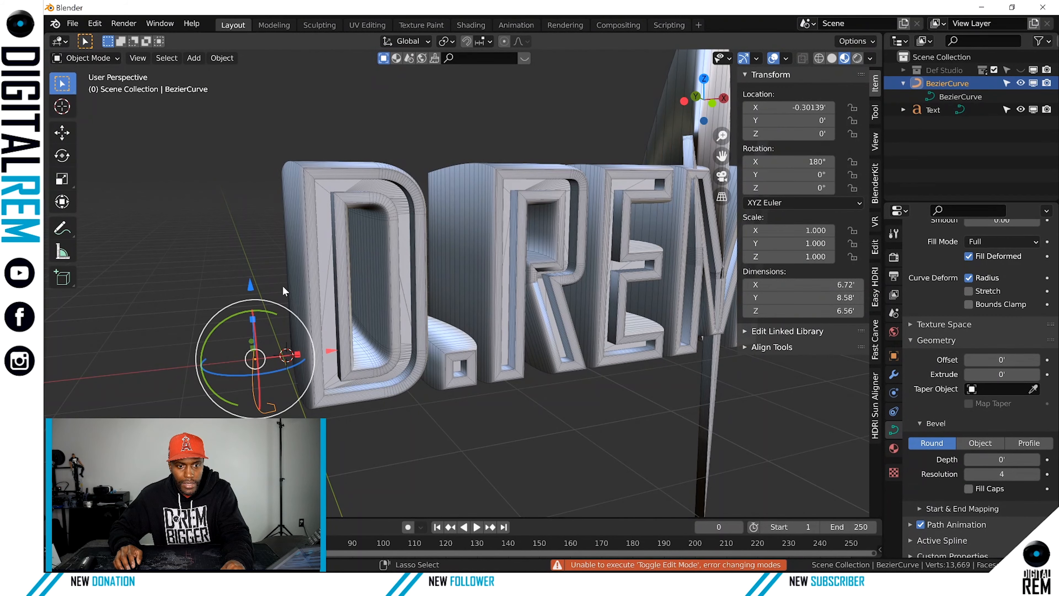
pyautogui.click(282, 286)
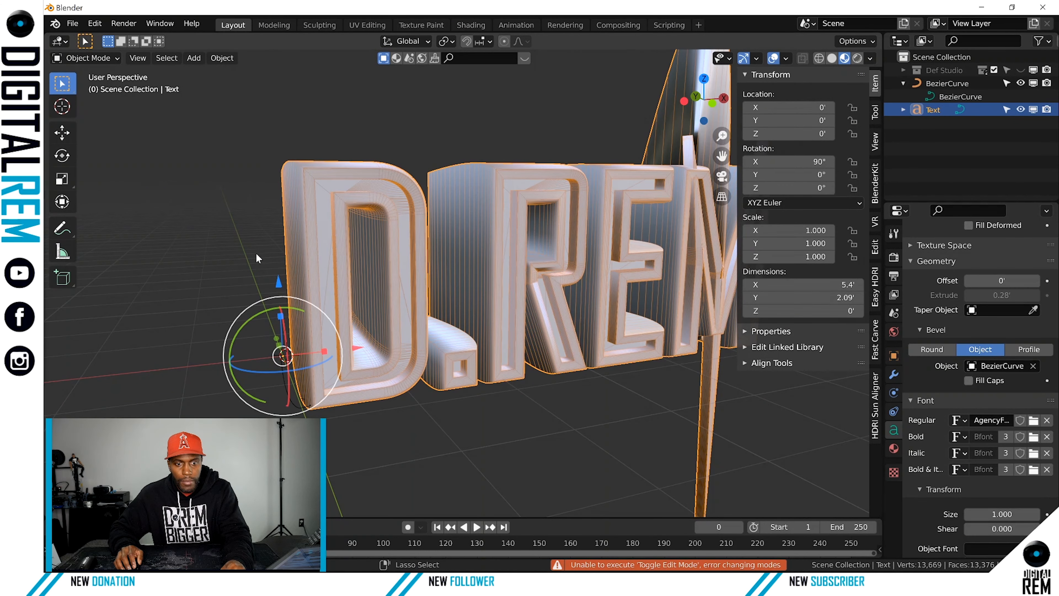
# Undo the recent changes back to the text's default Bfont and the bevel curve's original position on the X axis
pyautogui.hotkey('ctrl', 'z')
pyautogui.hotkey('ctrl', 'z')
pyautogui.hotkey('ctrl', 'z')
pyautogui.hotkey('ctrl', 'z')
pyautogui.hotkey('ctrl', 'z')
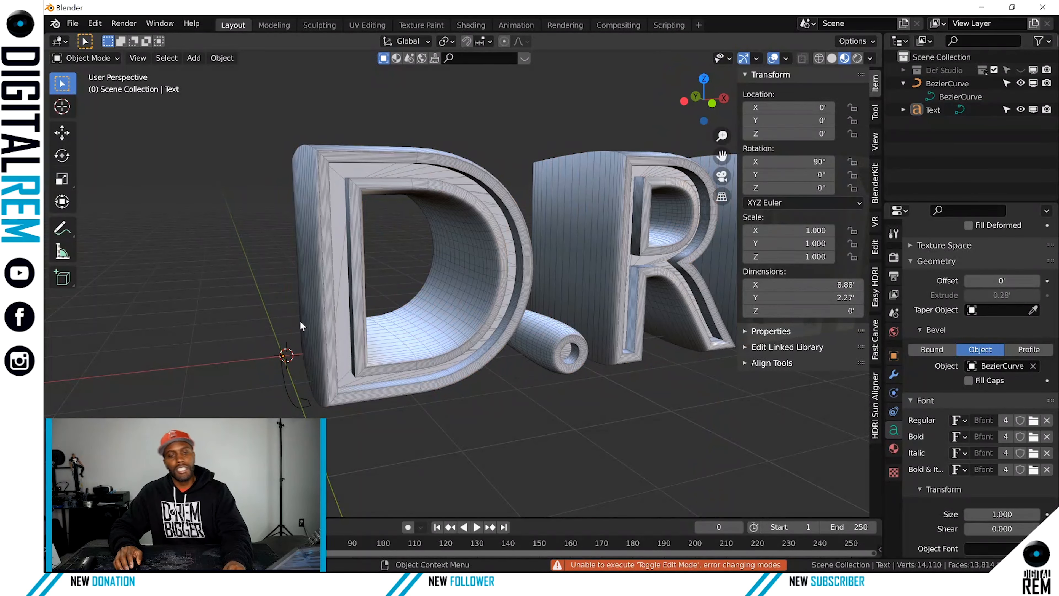
pyautogui.scroll(-2, 519, 354)
pyautogui.keyDown('shift'); pyautogui.moveTo(521, 354); pyautogui.dragTo(384, 404, button='middle'); pyautogui.keyUp('shift')
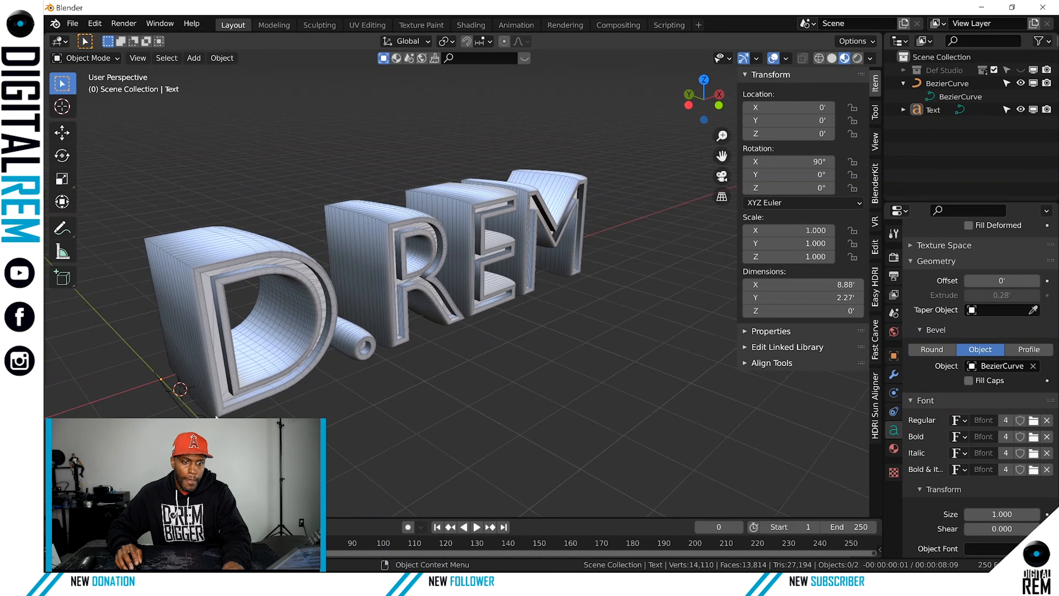
# Select the bevel curve at the base of the D and retry putting it into Edit Mode
pyautogui.click(198, 425)
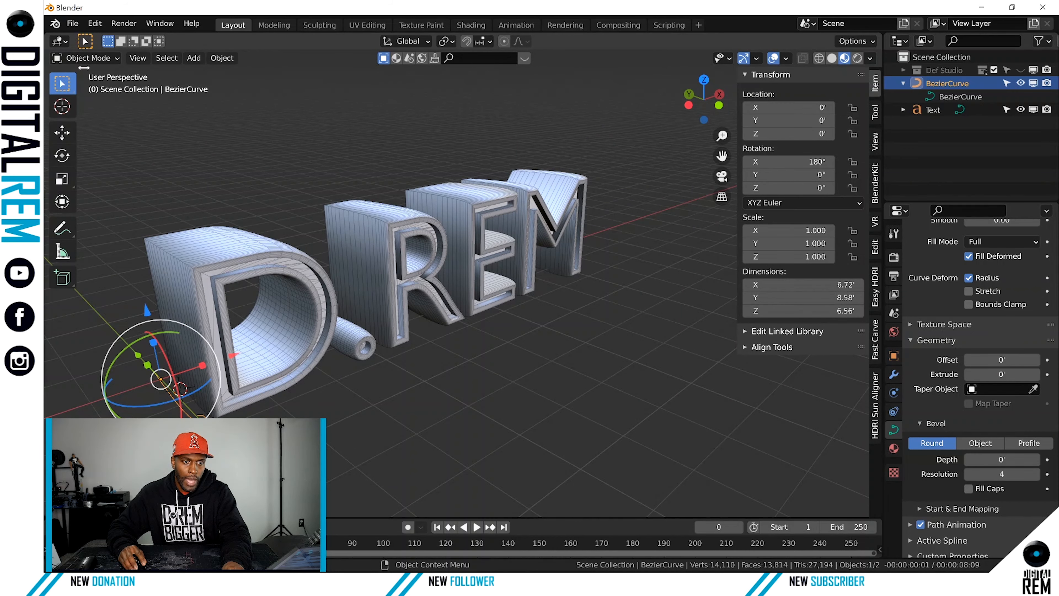
pyautogui.click(96, 60)
pyautogui.click(99, 93)
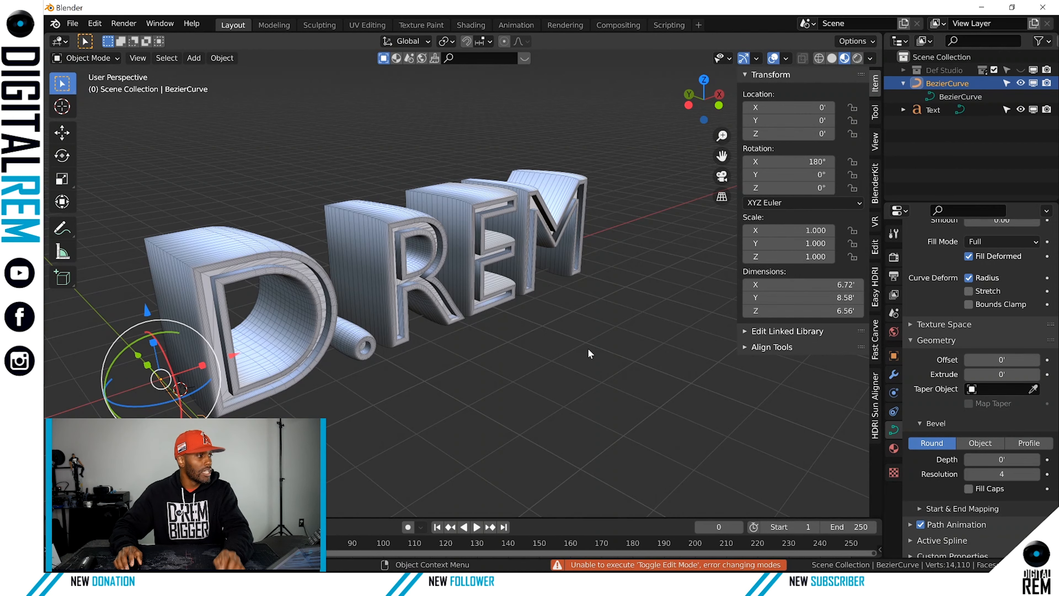
# Examine the beveled edges and depth of the "D.REM" letters from the front and both sides
pyautogui.moveTo(713, 320); pyautogui.dragTo(605, 354, button='middle')
pyautogui.scroll(4, 596, 333)
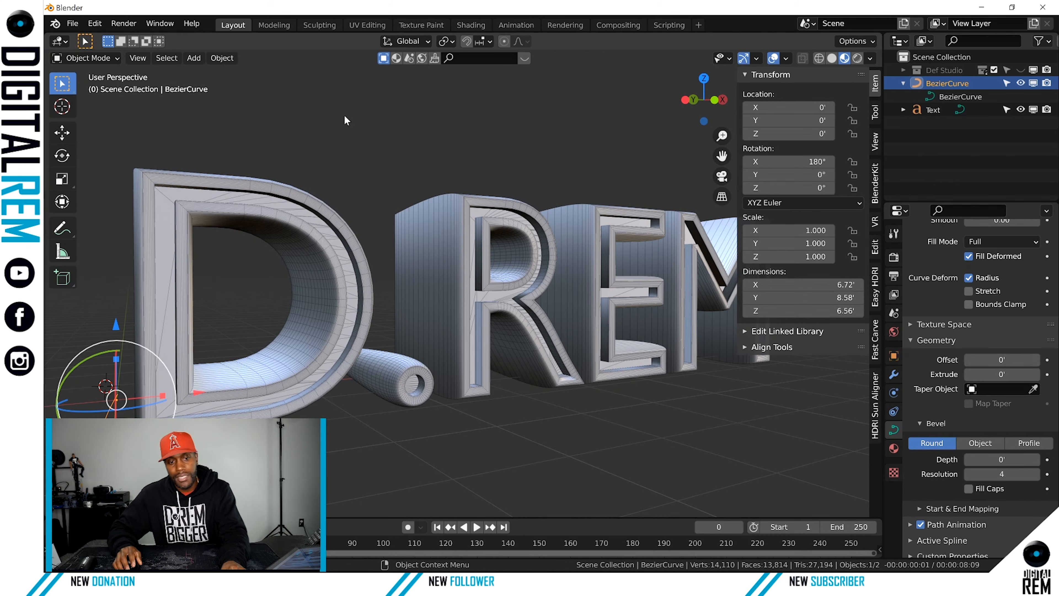
pyautogui.moveTo(347, 183); pyautogui.dragTo(431, 201, button='middle')
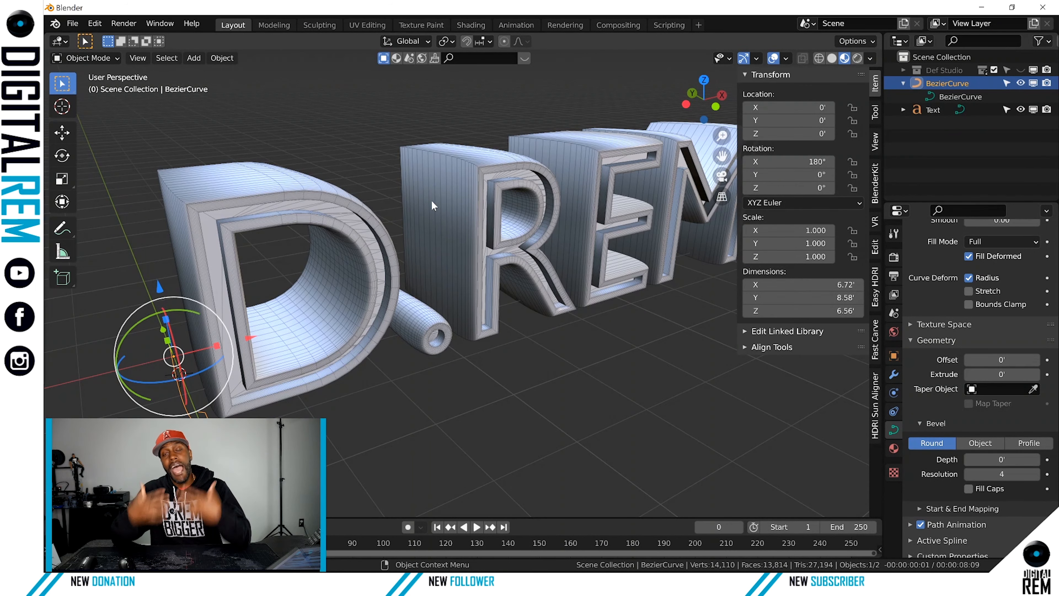
pyautogui.moveTo(466, 202); pyautogui.dragTo(461, 251, button='middle')
pyautogui.scroll(-1, 461, 251)
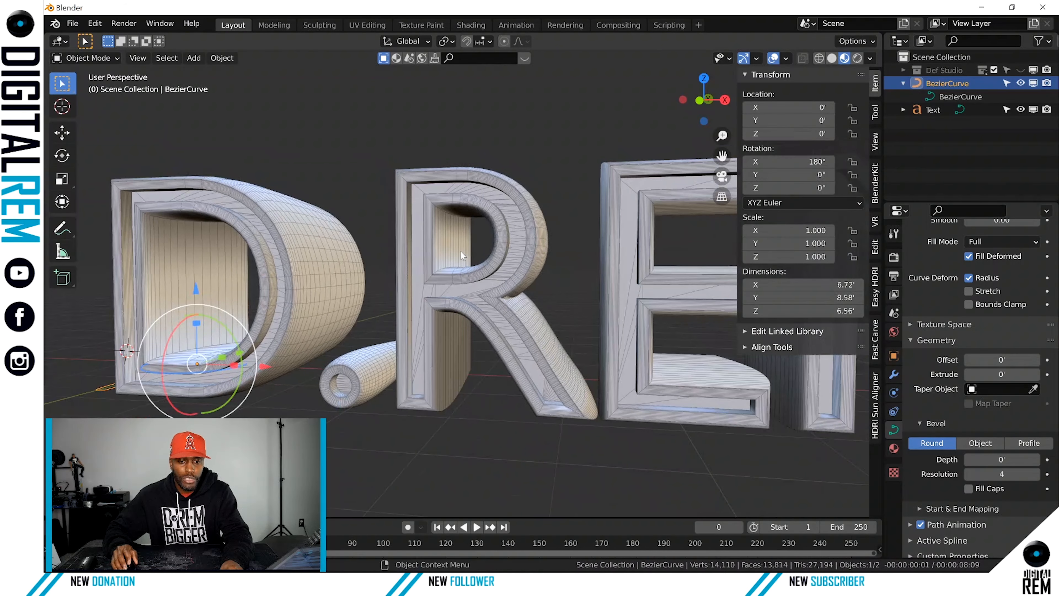
pyautogui.scroll(-1, 430, 202)
pyautogui.click(134, 26)
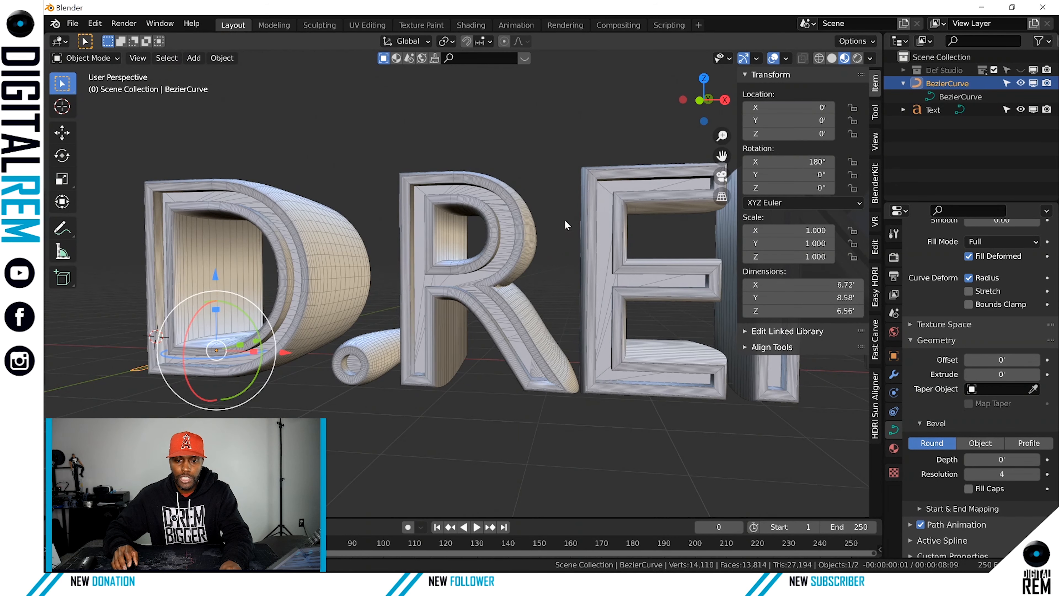
pyautogui.moveTo(564, 219)
pyautogui.mouseDown(button='middle')
pyautogui.moveTo(533, 222)
pyautogui.moveTo(558, 211)
pyautogui.mouseUp(button='middle')
pyautogui.scroll(4, 536, 222)
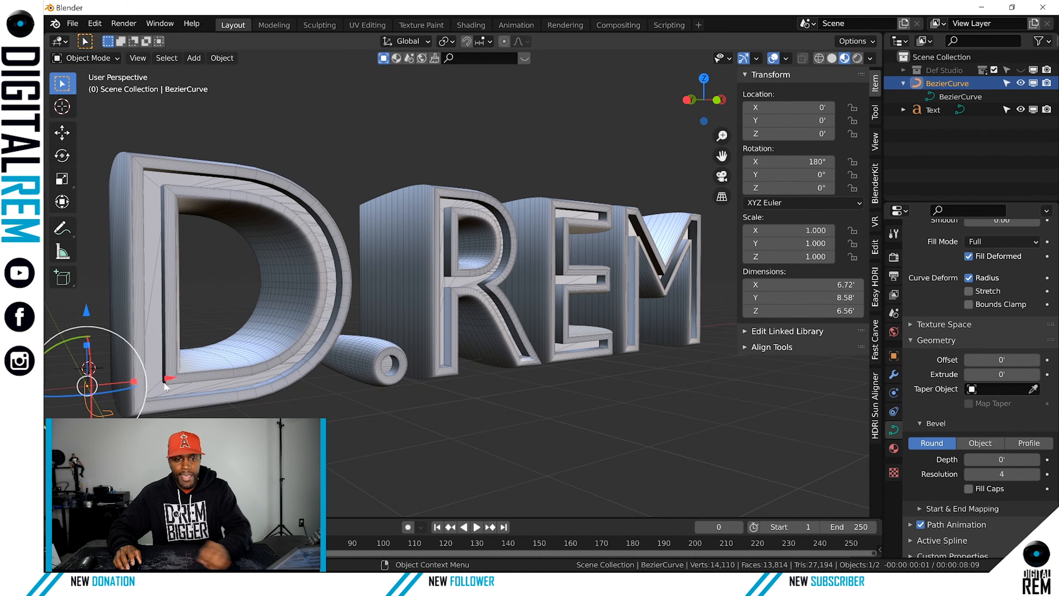
pyautogui.moveTo(202, 387); pyautogui.dragTo(293, 401, button='middle')
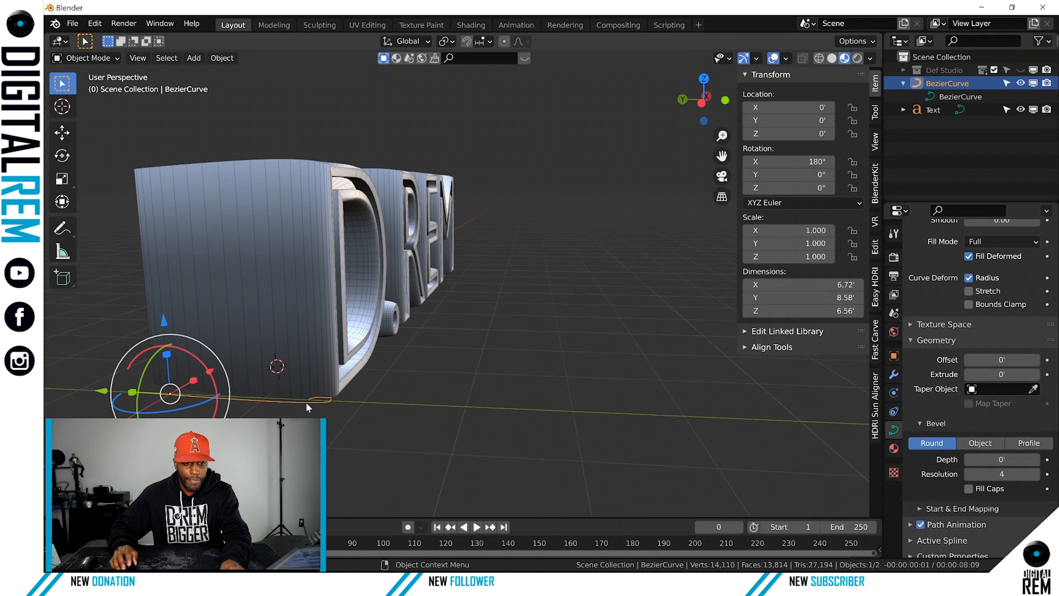
# Try once more to toggle the selected bevel curve into Edit Mode and inspect it from above
pyautogui.press('Tab')
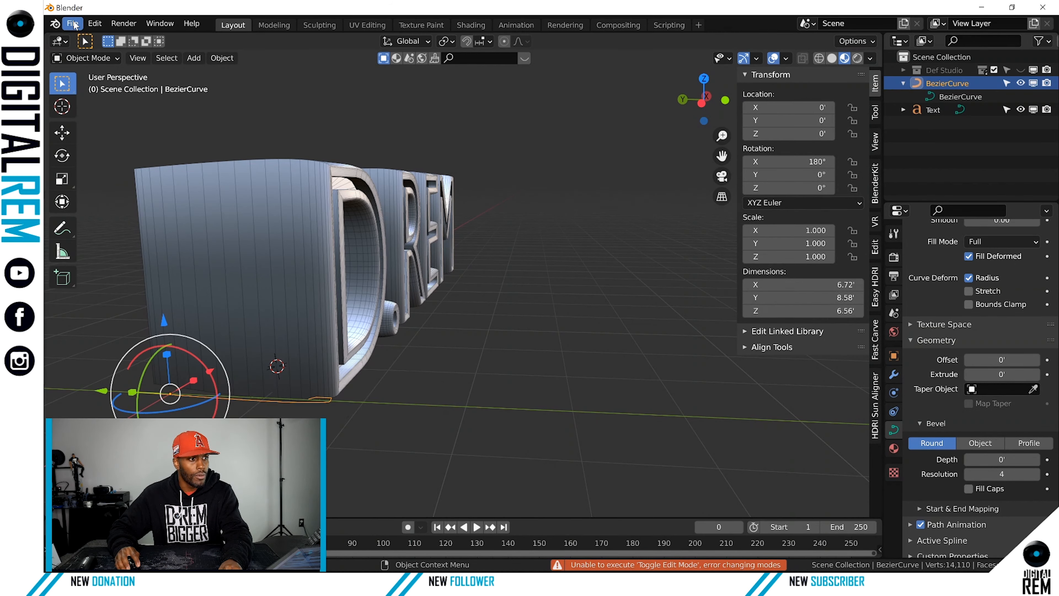
pyautogui.moveTo(386, 210); pyautogui.dragTo(342, 251, button='middle')
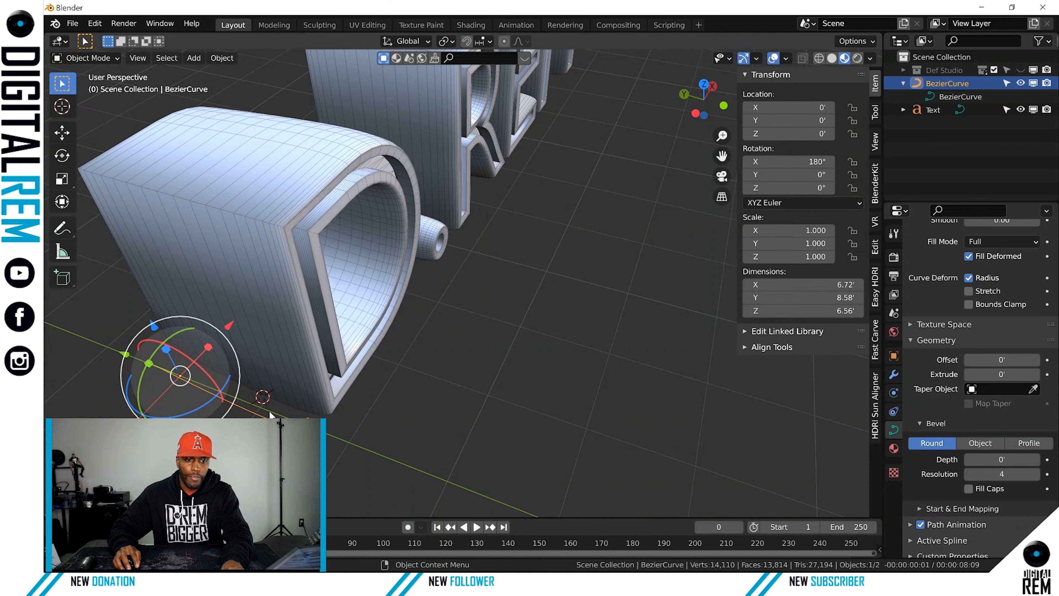
pyautogui.scroll(-3, 445, 290)
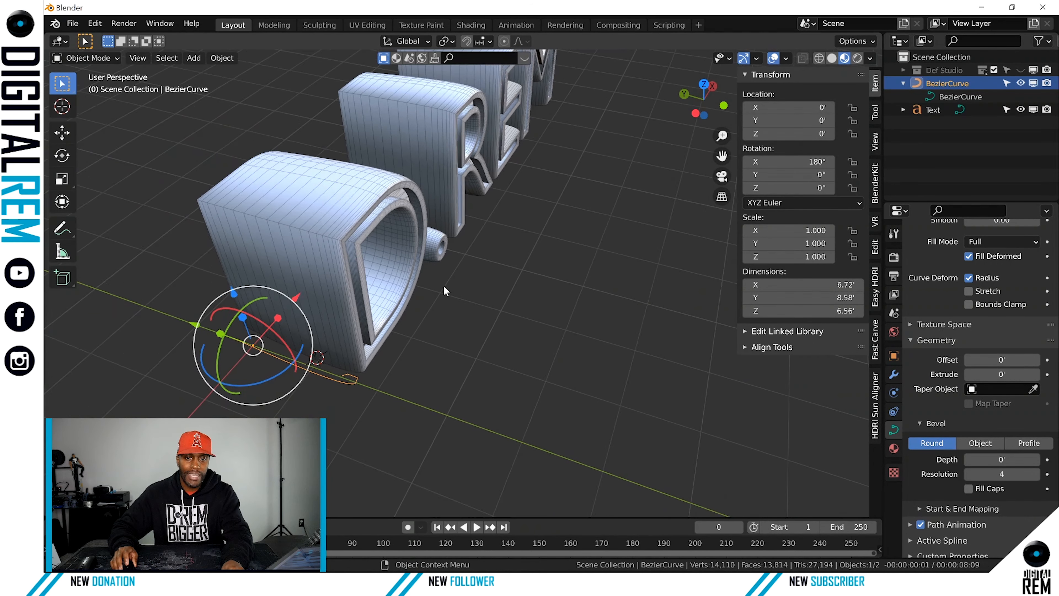
pyautogui.moveTo(445, 291); pyautogui.dragTo(406, 402, button='middle')
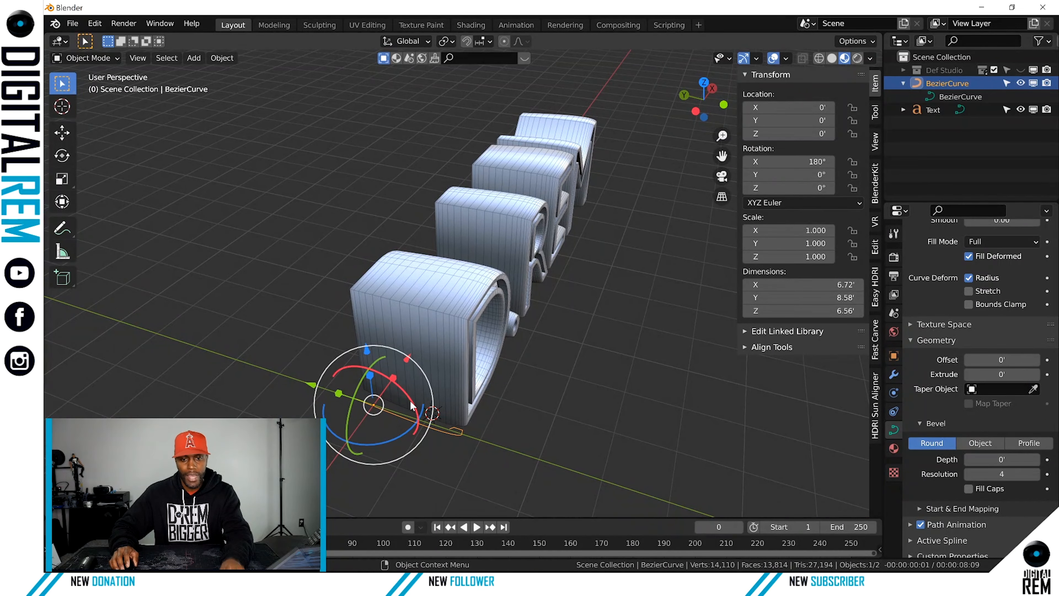